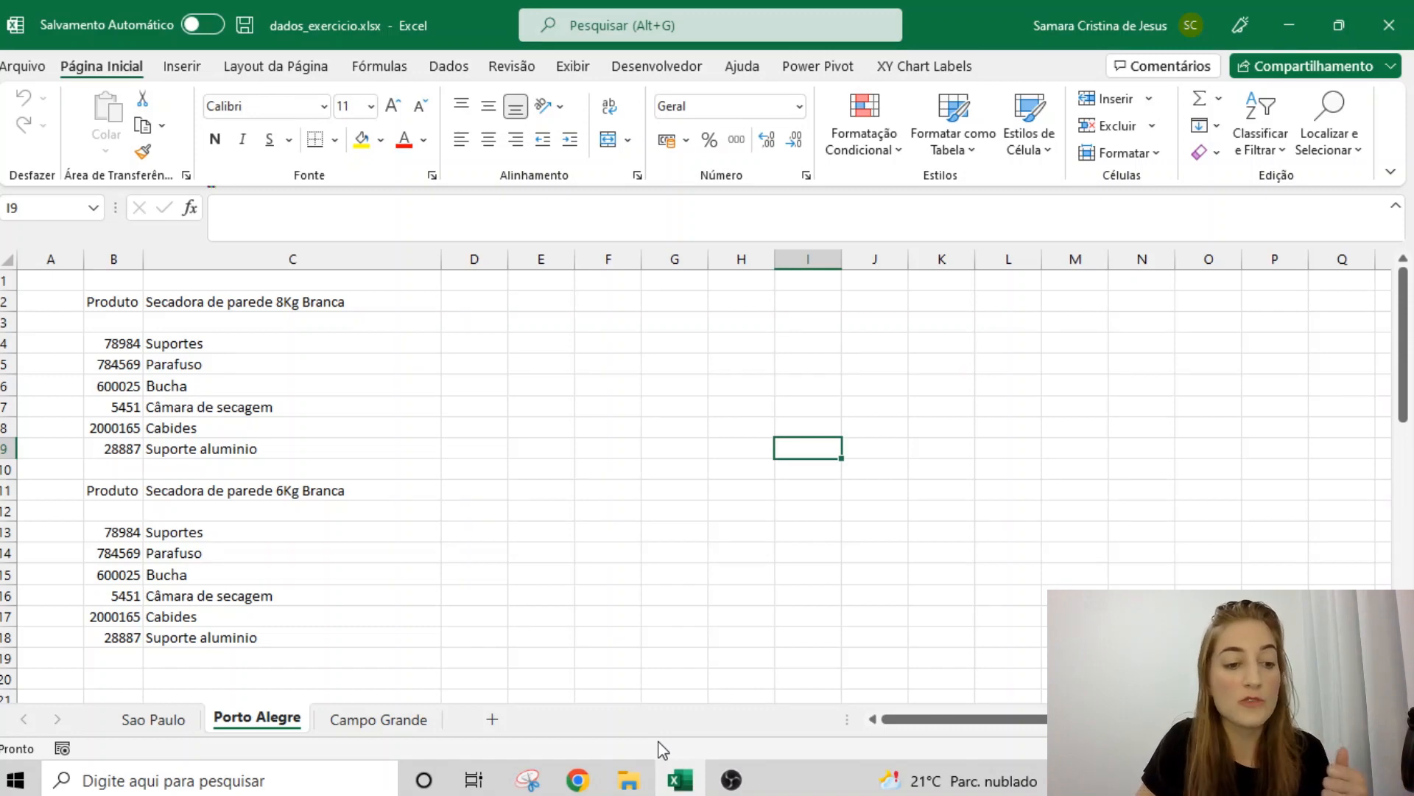
- Compare the product lists on the Sao Paulo, Porto Alegre and Campo Grande sheets
click(171, 719)
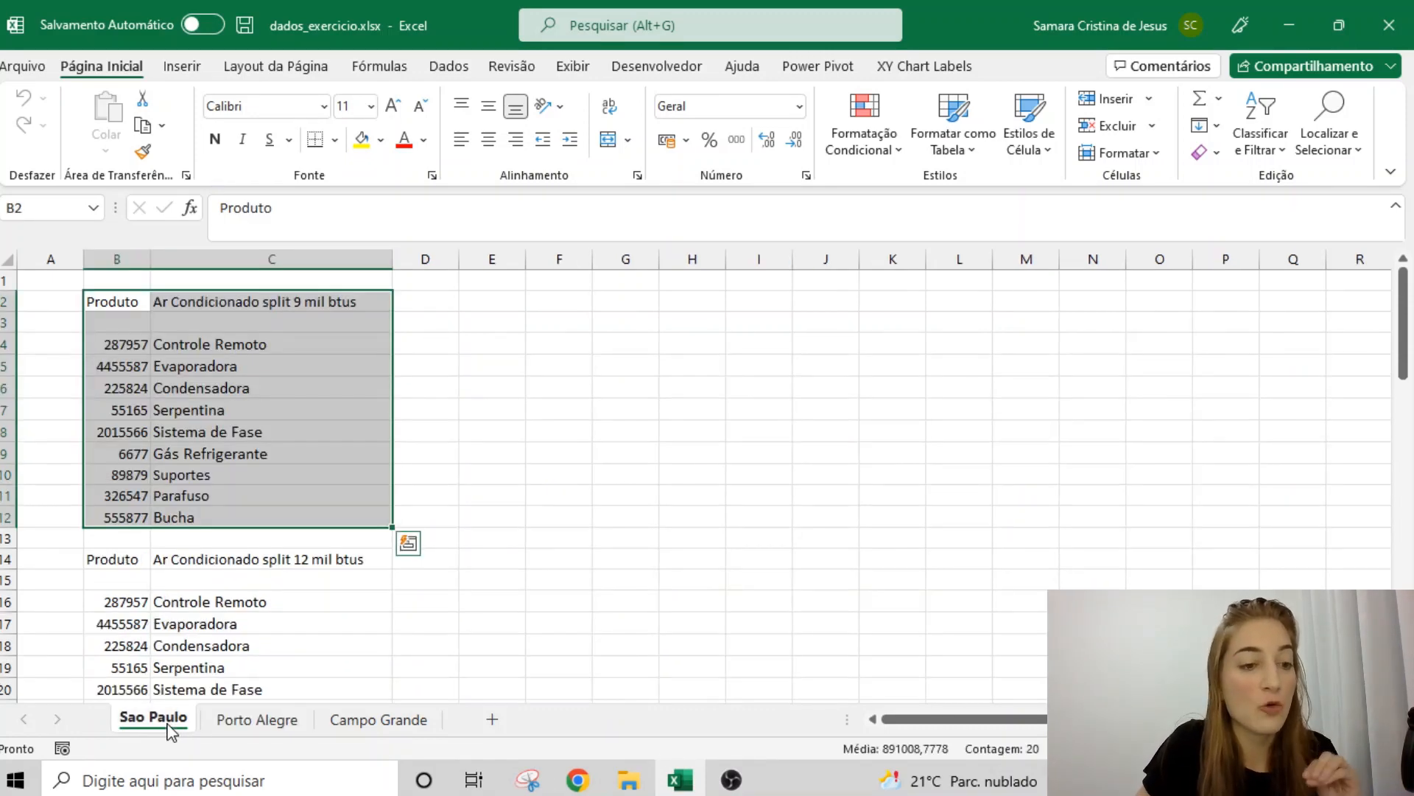
click(272, 728)
click(373, 725)
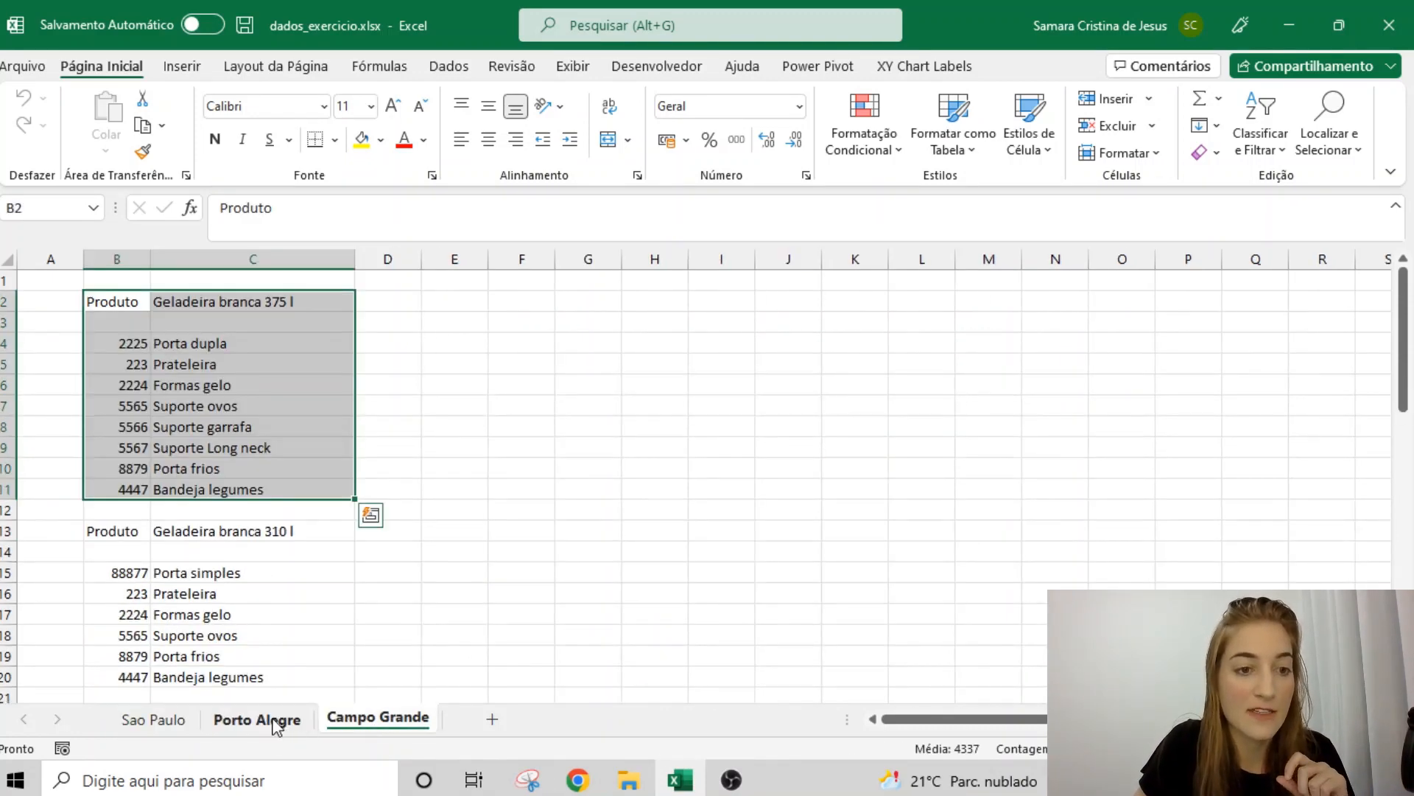
click(153, 719)
- Examine how the Produto header rows and their component lists are laid out in columns B and C of the Sao Paulo sheet
click(195, 344)
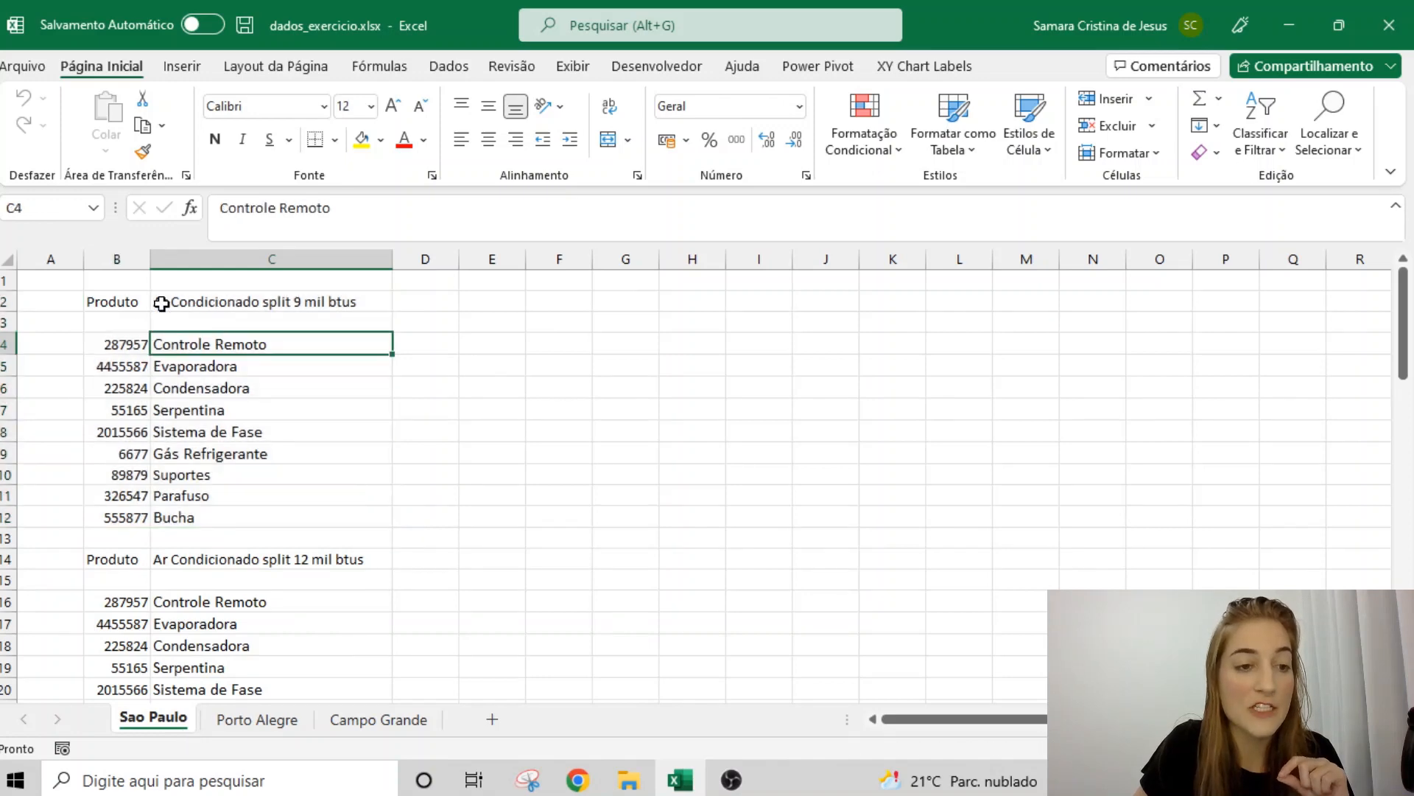
click(119, 302)
click(110, 554)
scroll(112, 553, down, 4)
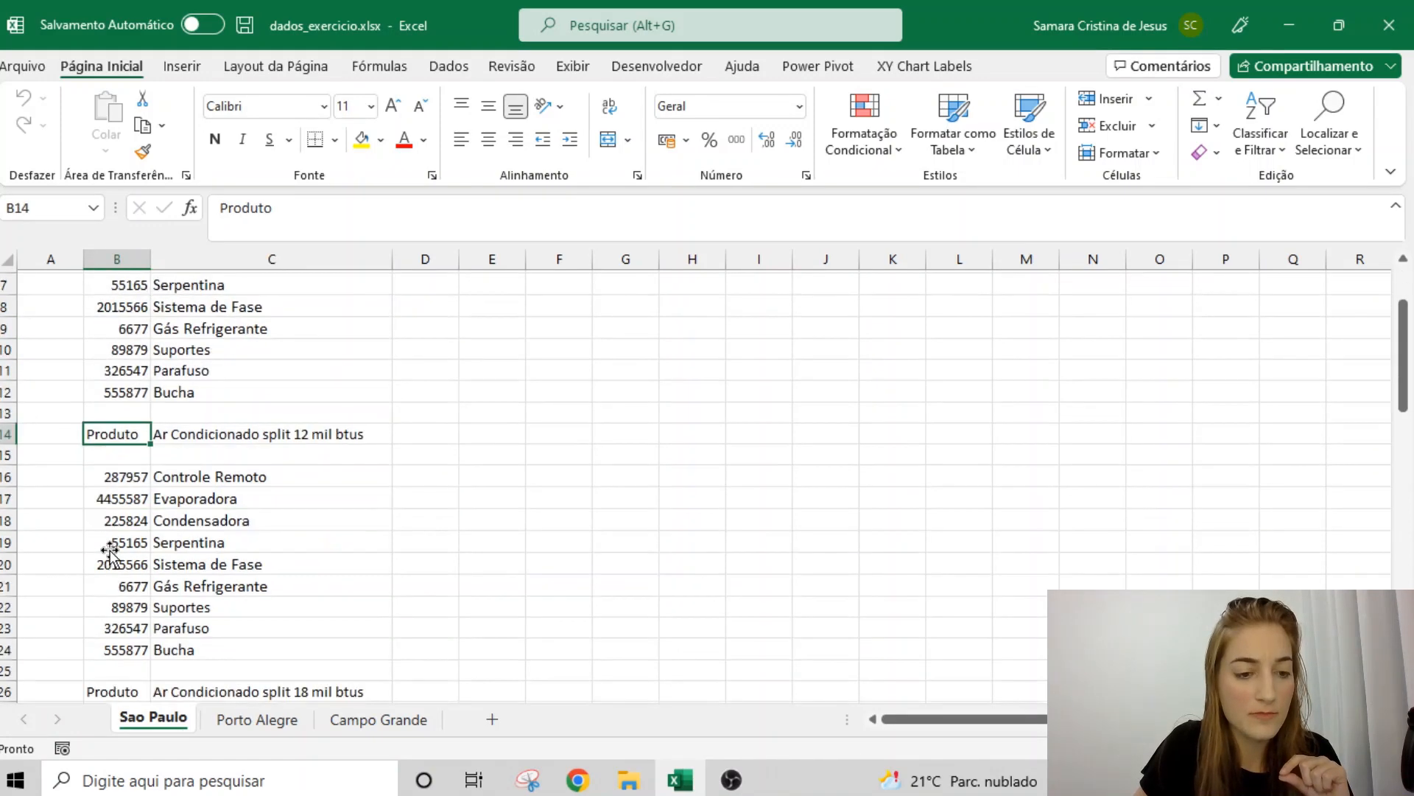
click(112, 564)
scroll(110, 564, down, 5)
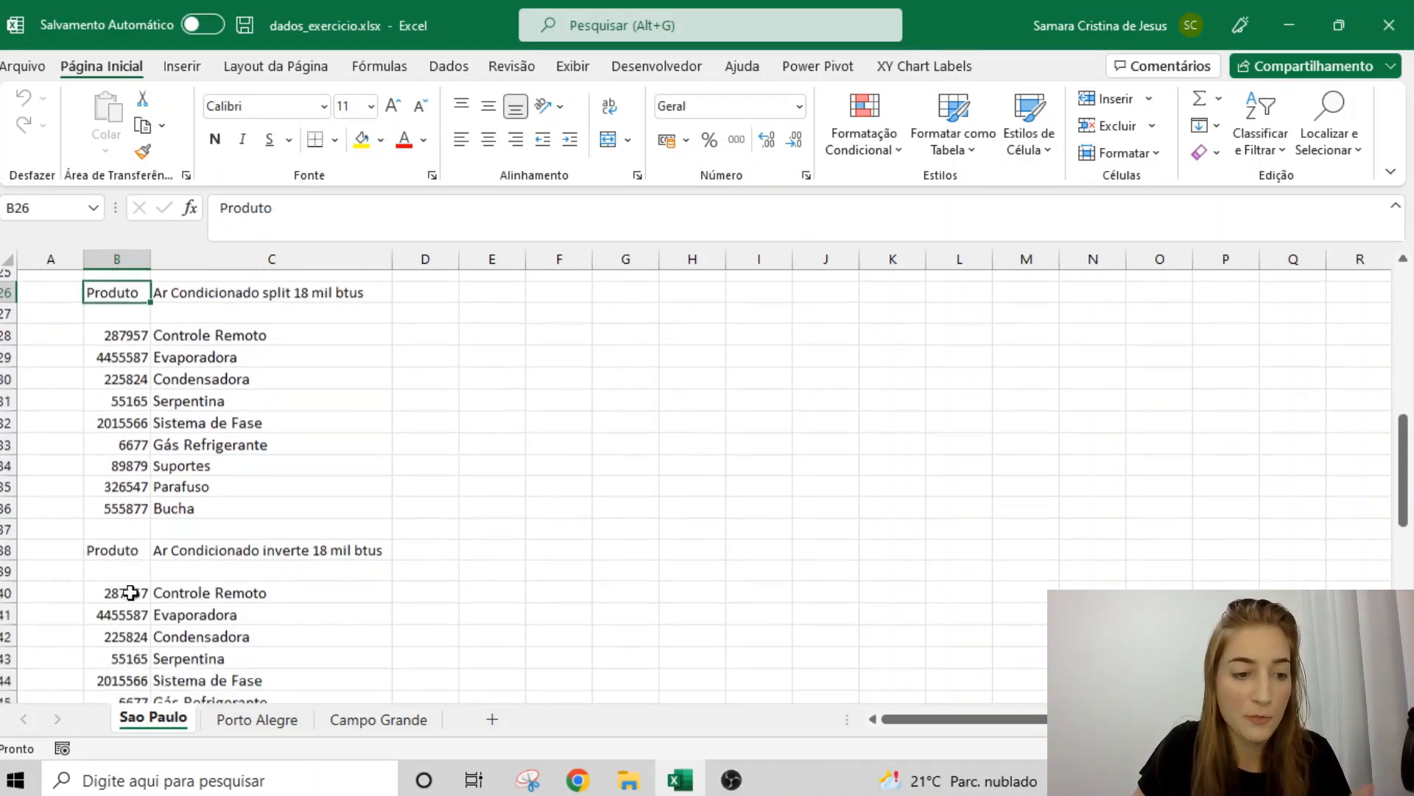
click(103, 510)
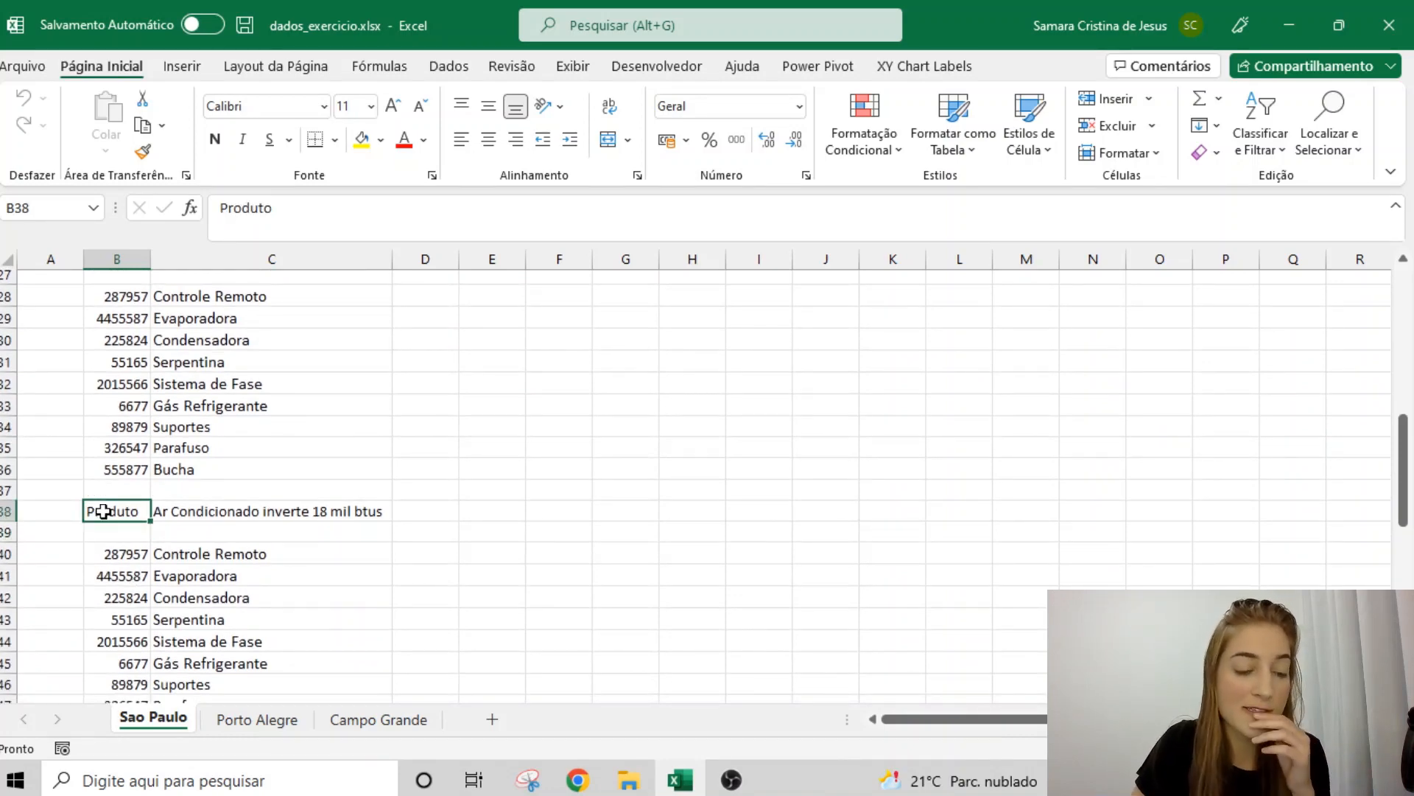
click(139, 558)
scroll(153, 599, down, 1)
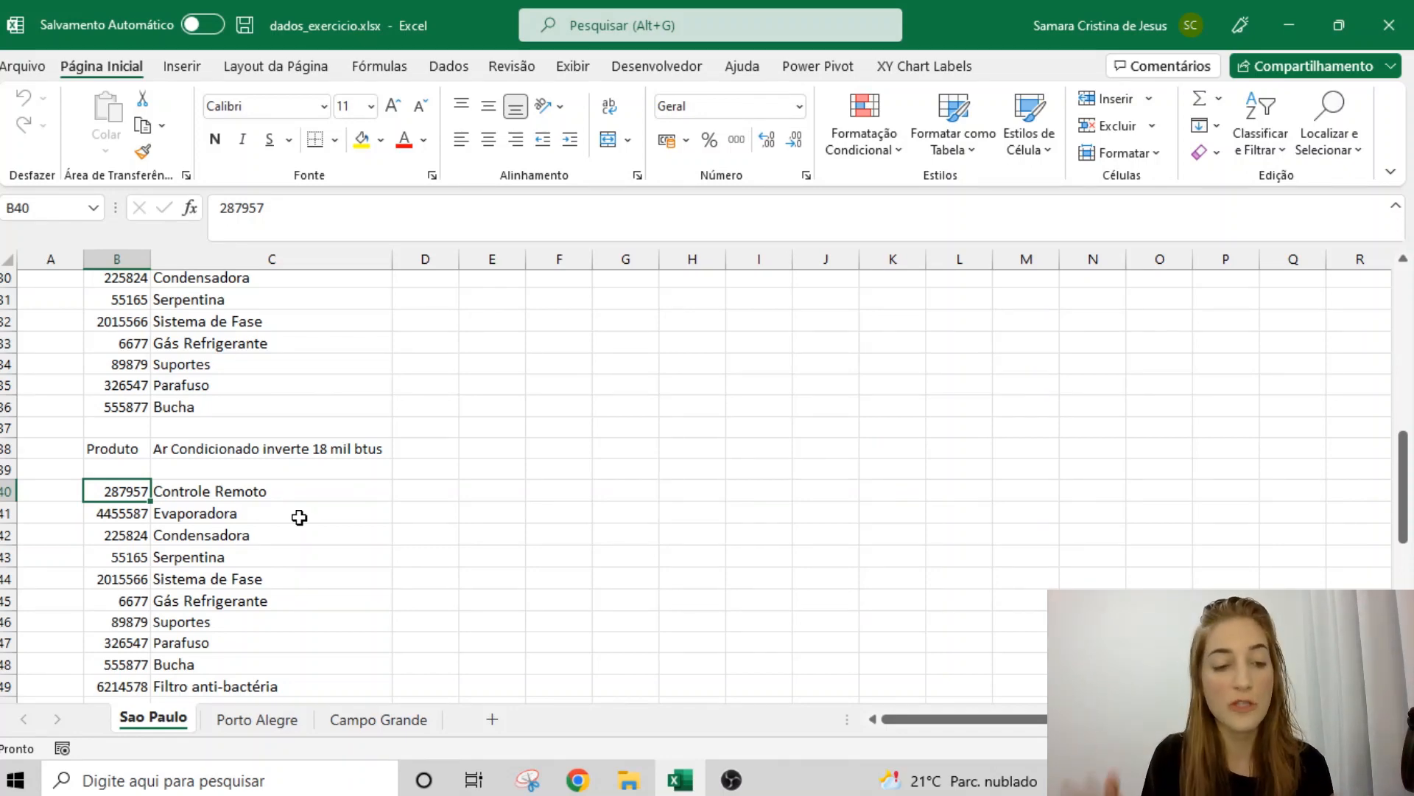
scroll(136, 582, down, 1)
scroll(136, 583, down, 1)
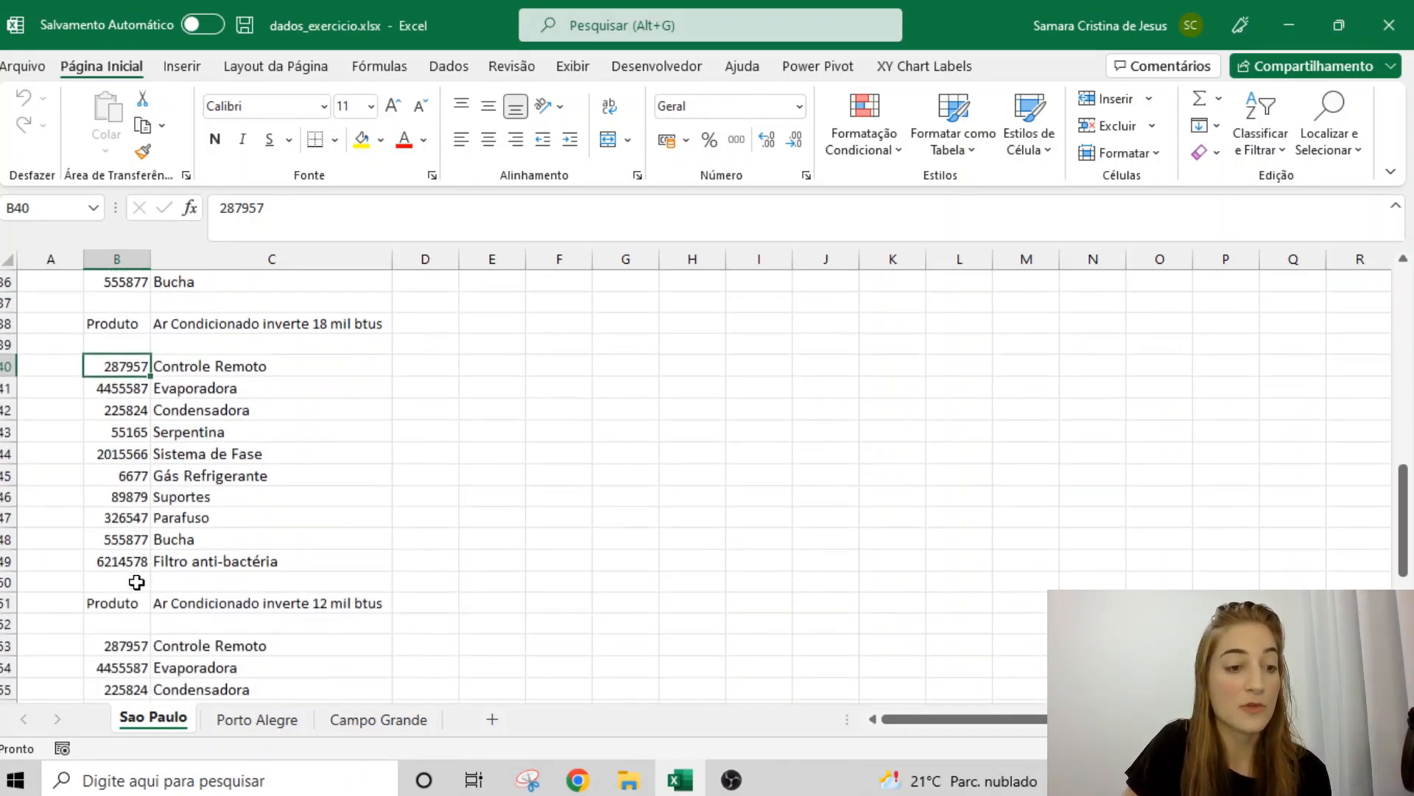
click(135, 578)
scroll(202, 572, down, 2)
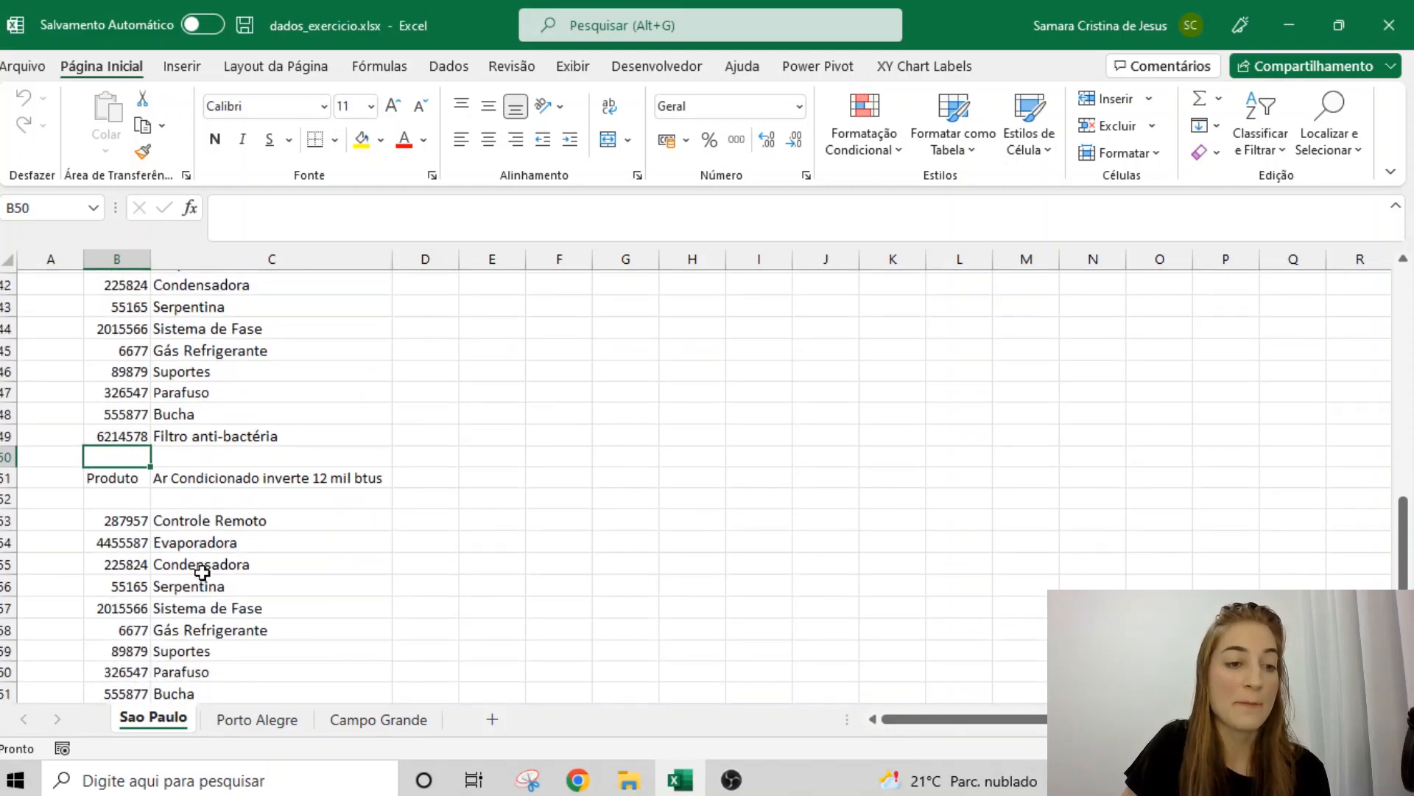
click(141, 586)
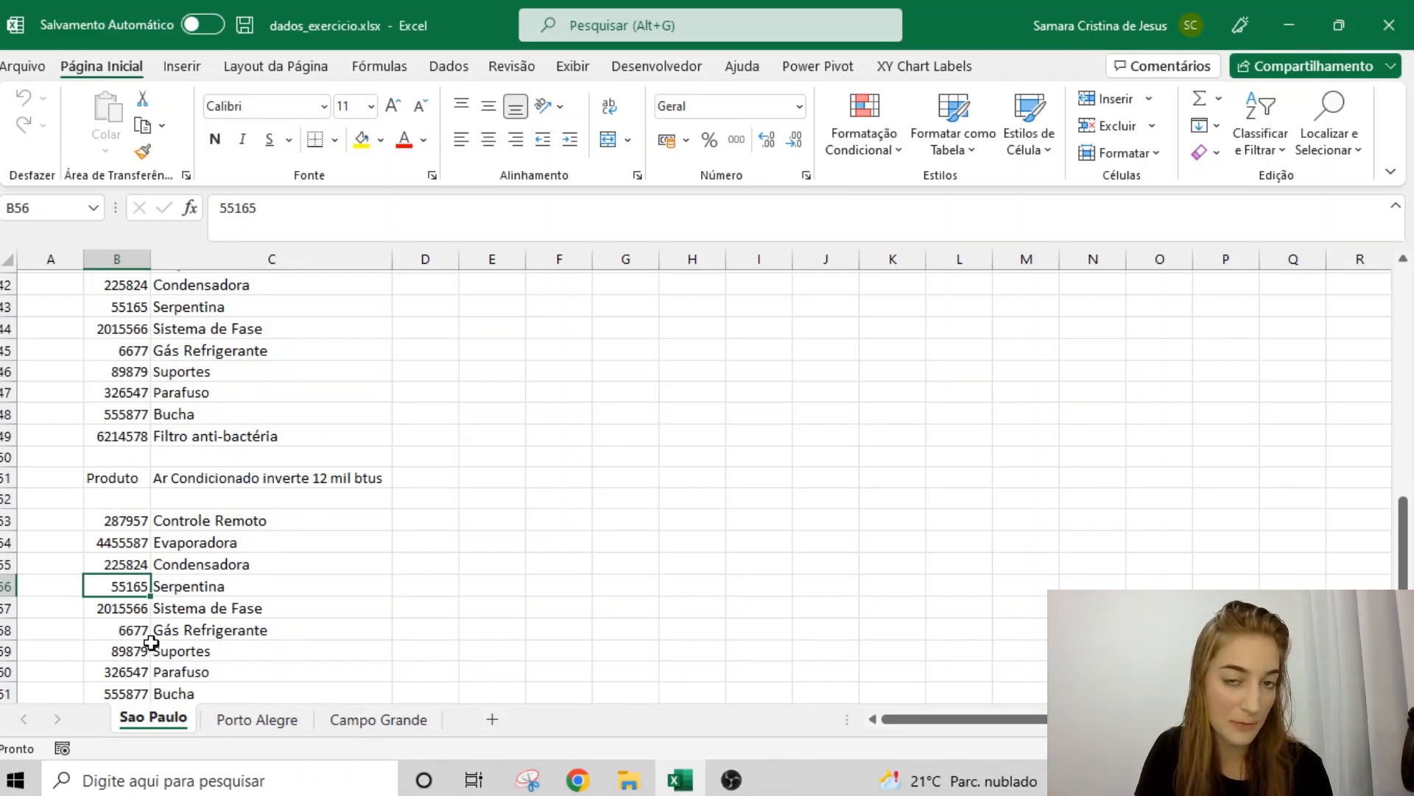
scroll(206, 574, up, 13)
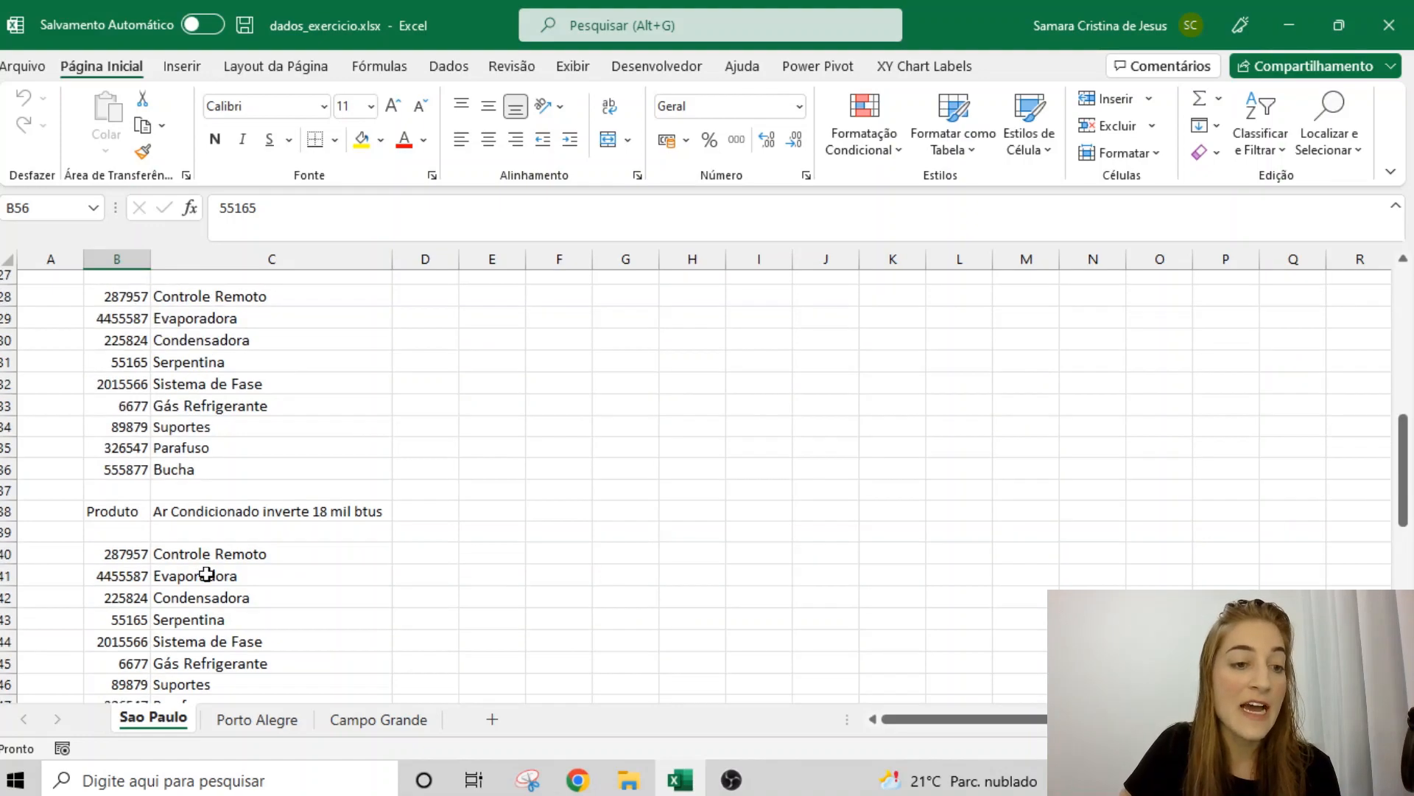
- Review the Porto Alegre and Campo Grande sheets again and look through the full Sao Paulo list, including the inverte 9 mil btus block
click(258, 719)
click(379, 719)
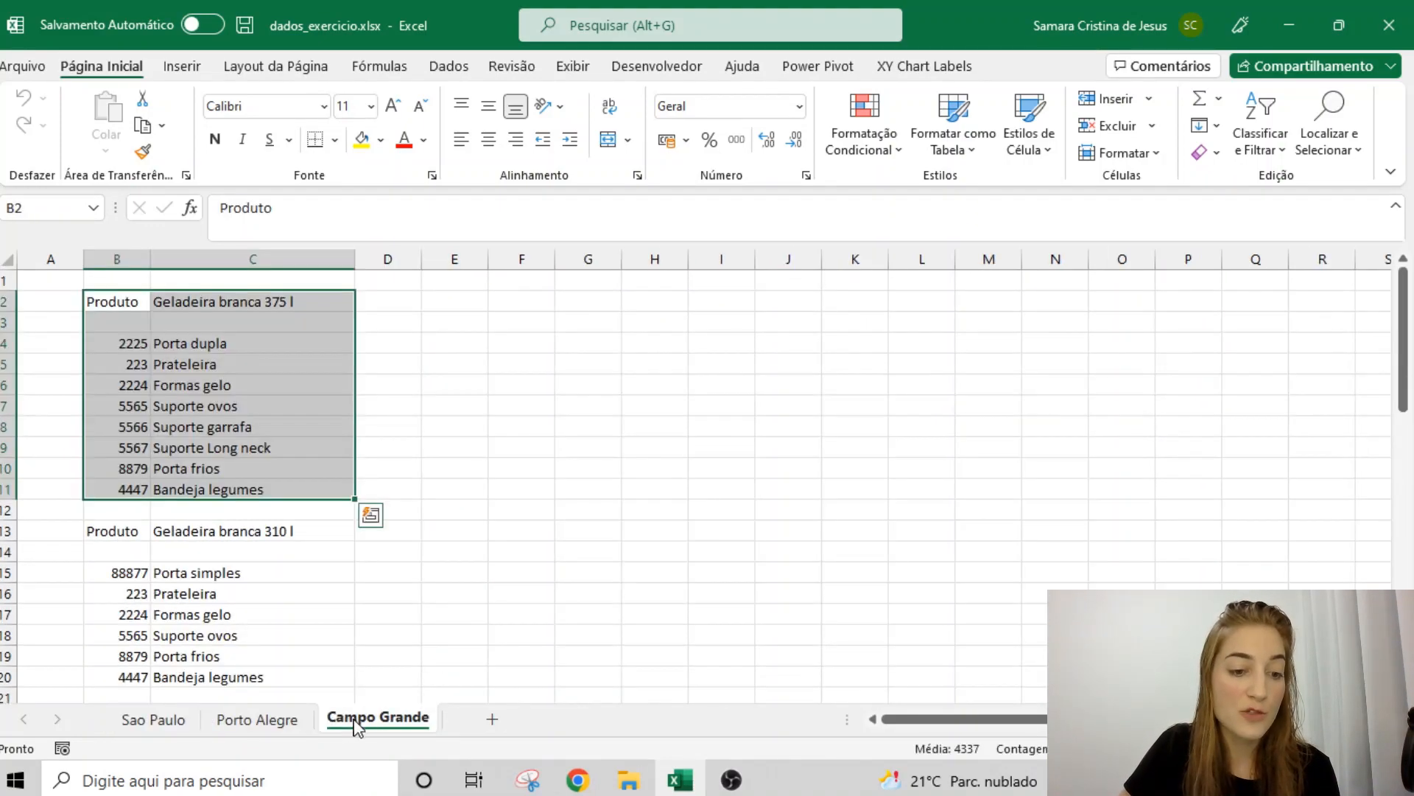
click(258, 719)
click(156, 721)
scroll(278, 647, up, 1)
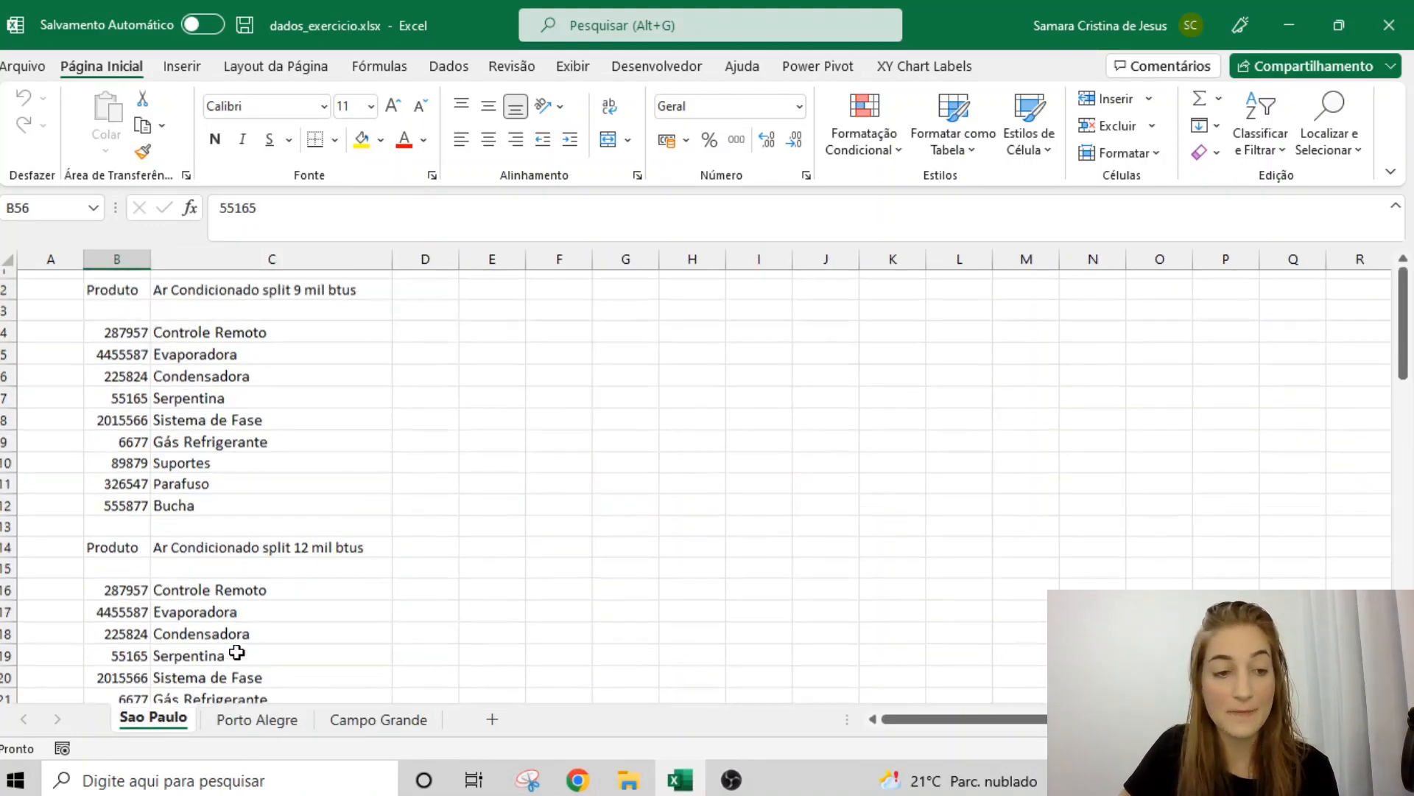
scroll(221, 587, down, 5)
scroll(221, 587, down, 9)
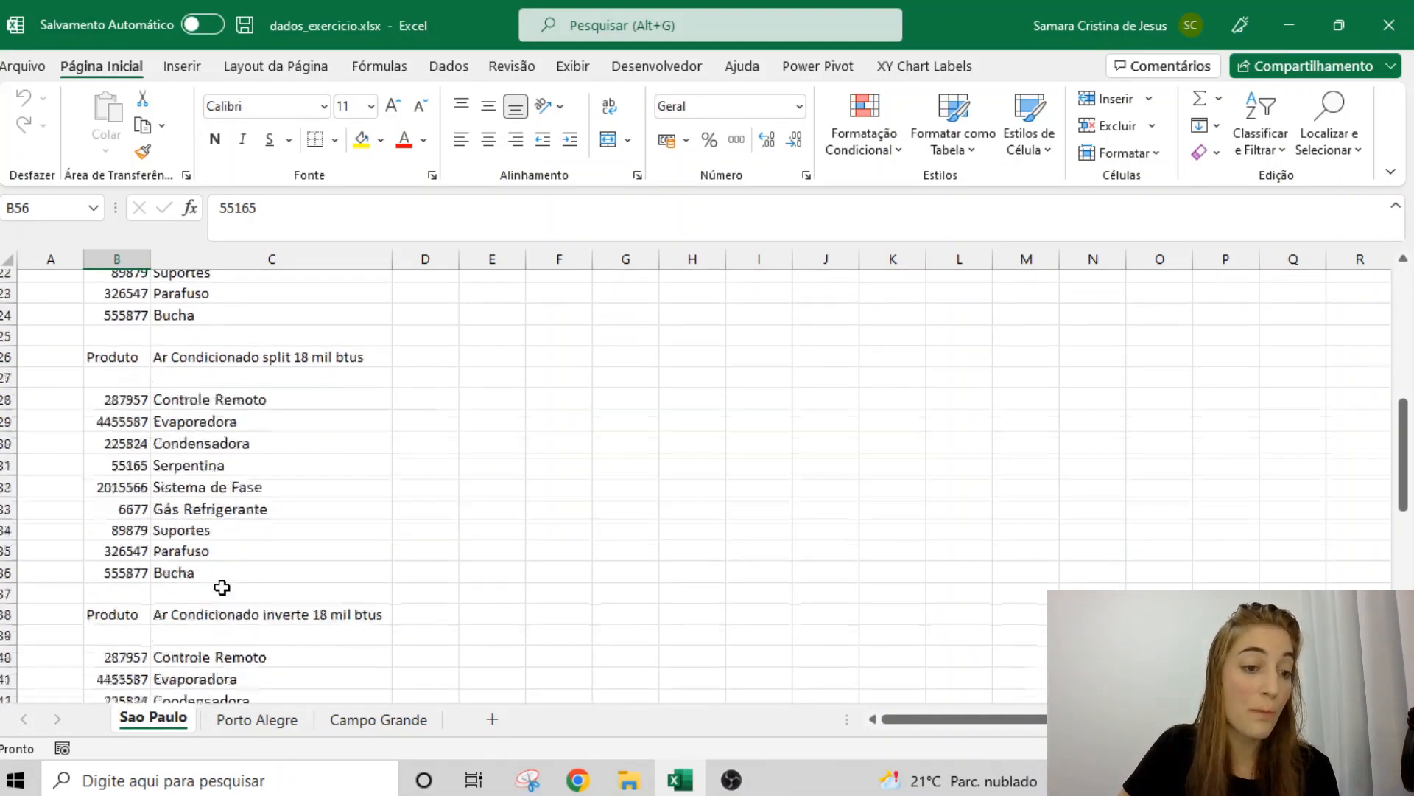
scroll(249, 578, down, 7)
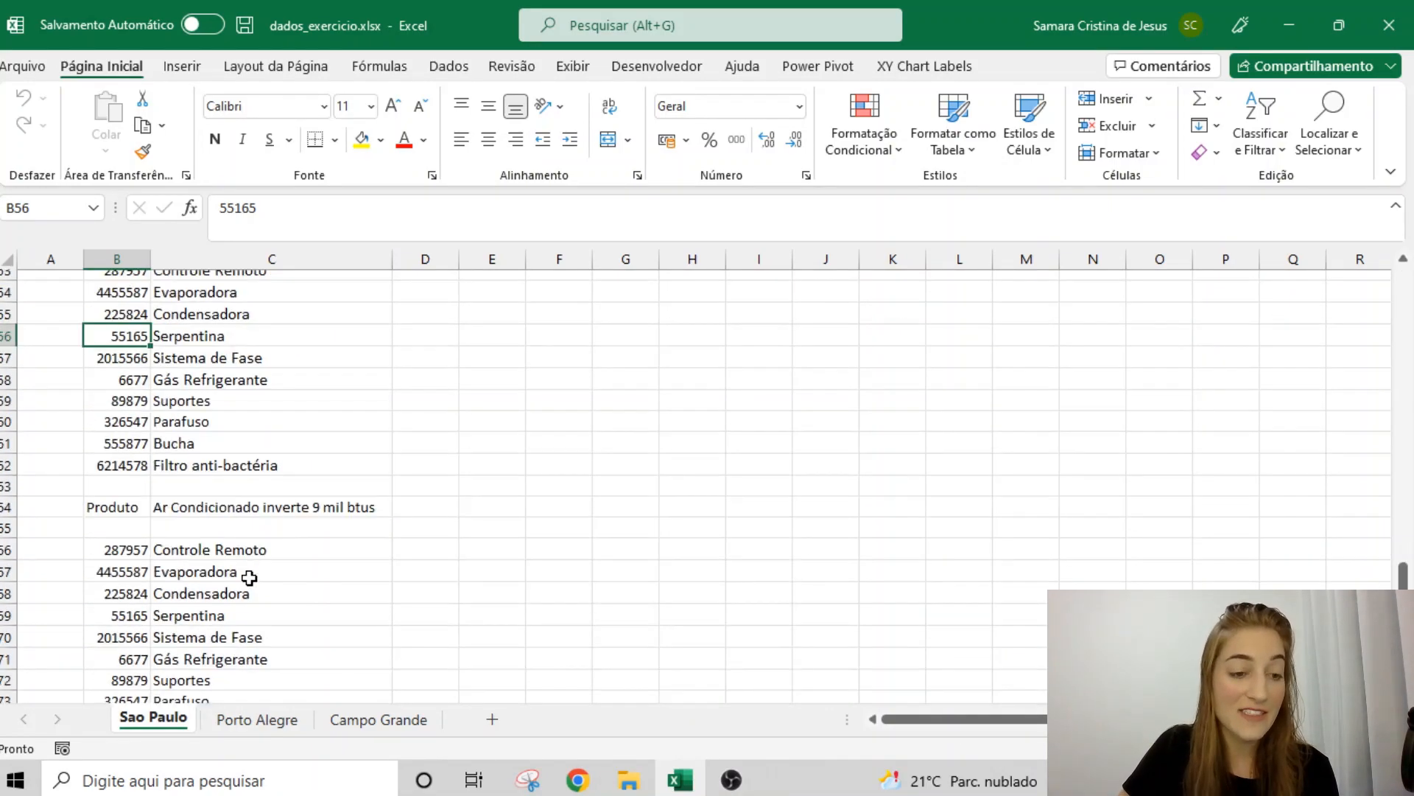
click(250, 535)
scroll(295, 529, up, 5)
scroll(296, 529, up, 15)
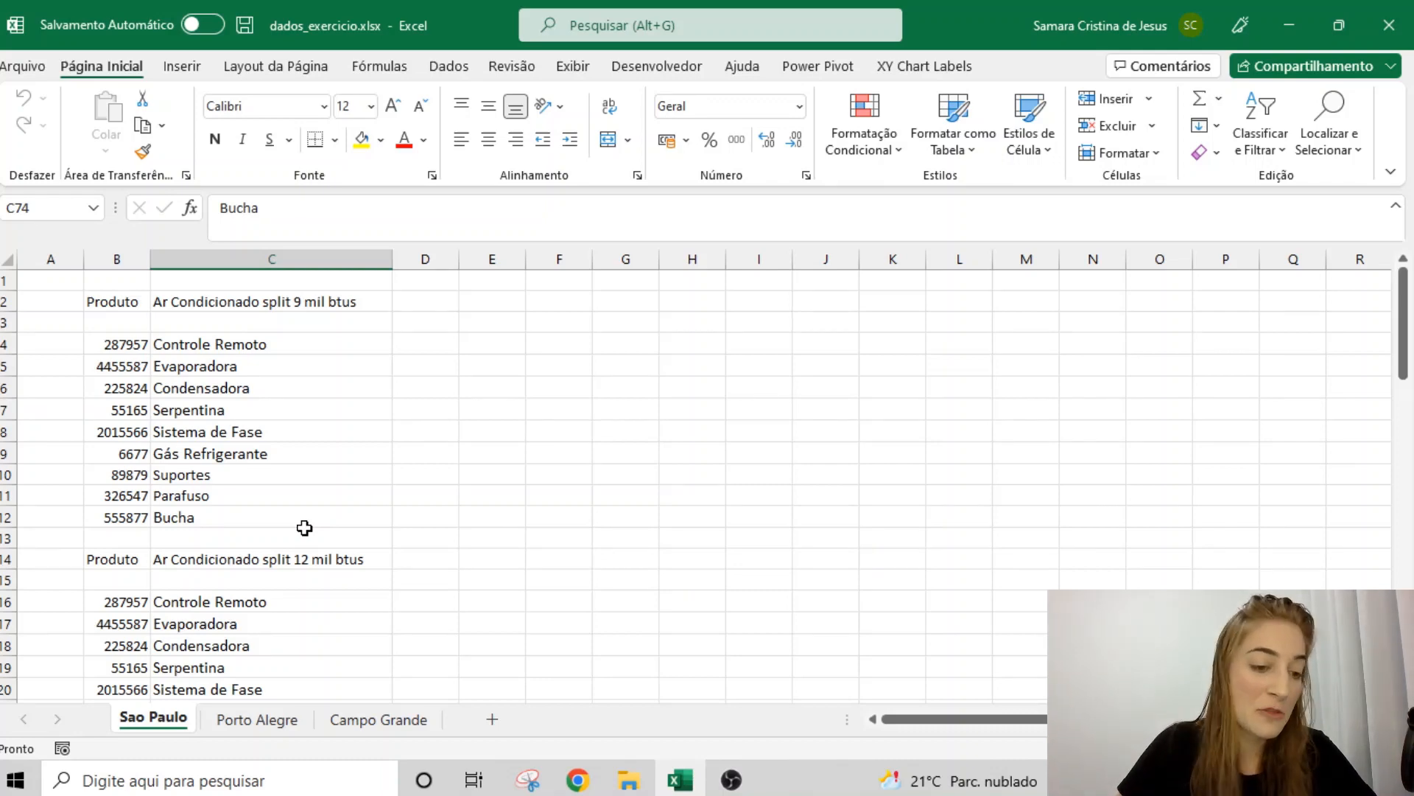
click(281, 720)
click(372, 720)
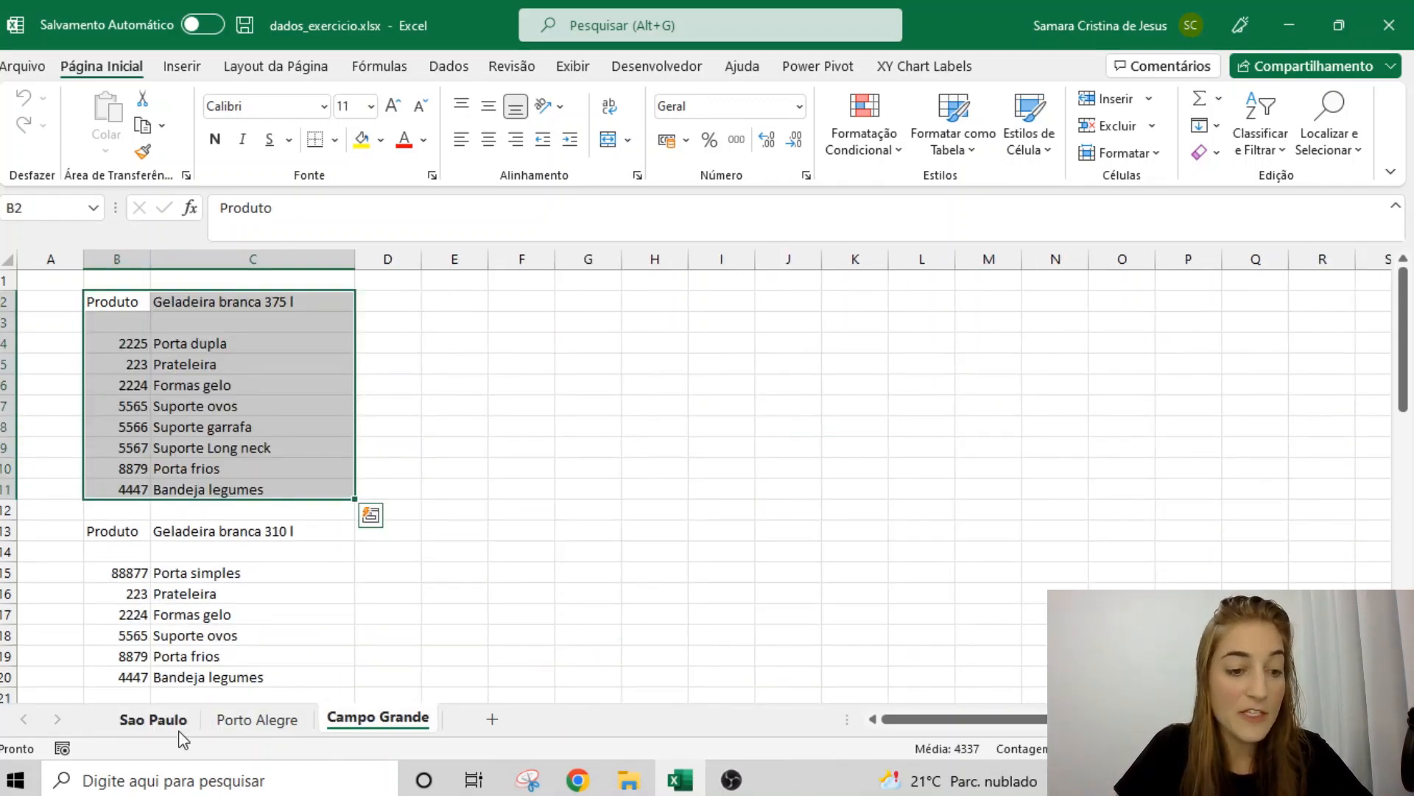
click(153, 720)
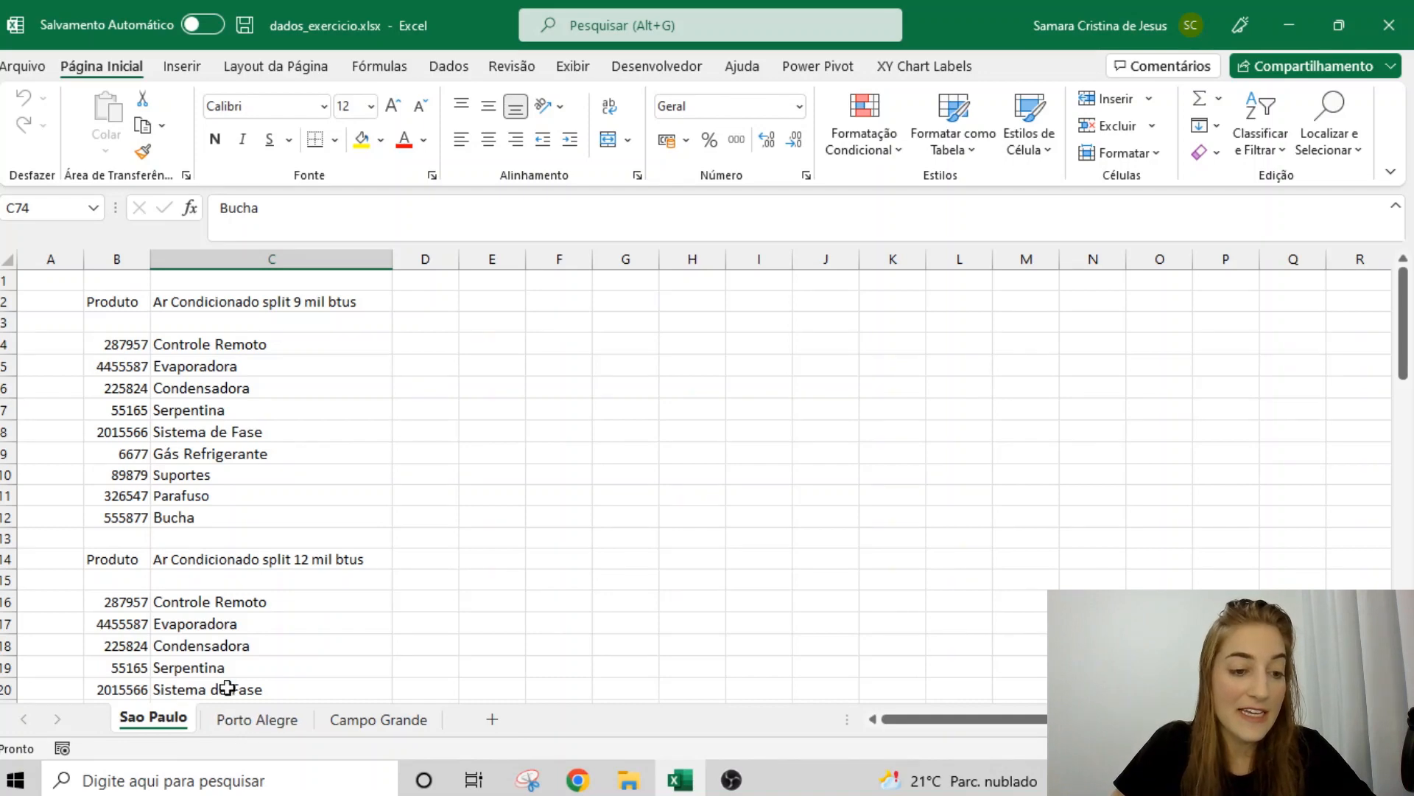
- Inspect the "Produto" header cells in column B of the Sao Paulo sheet, from B2 to B64, against the empty column A
click(120, 567)
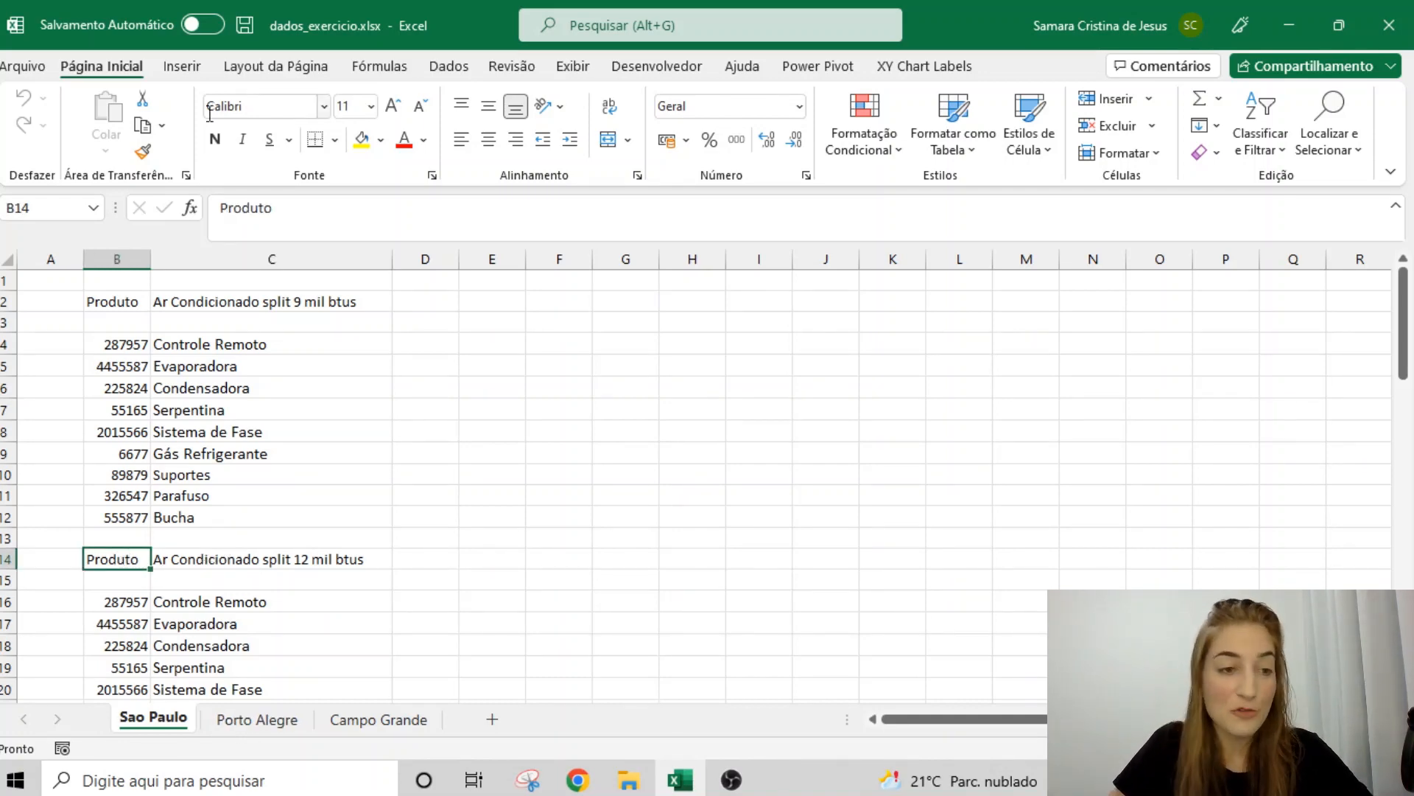
click(145, 302)
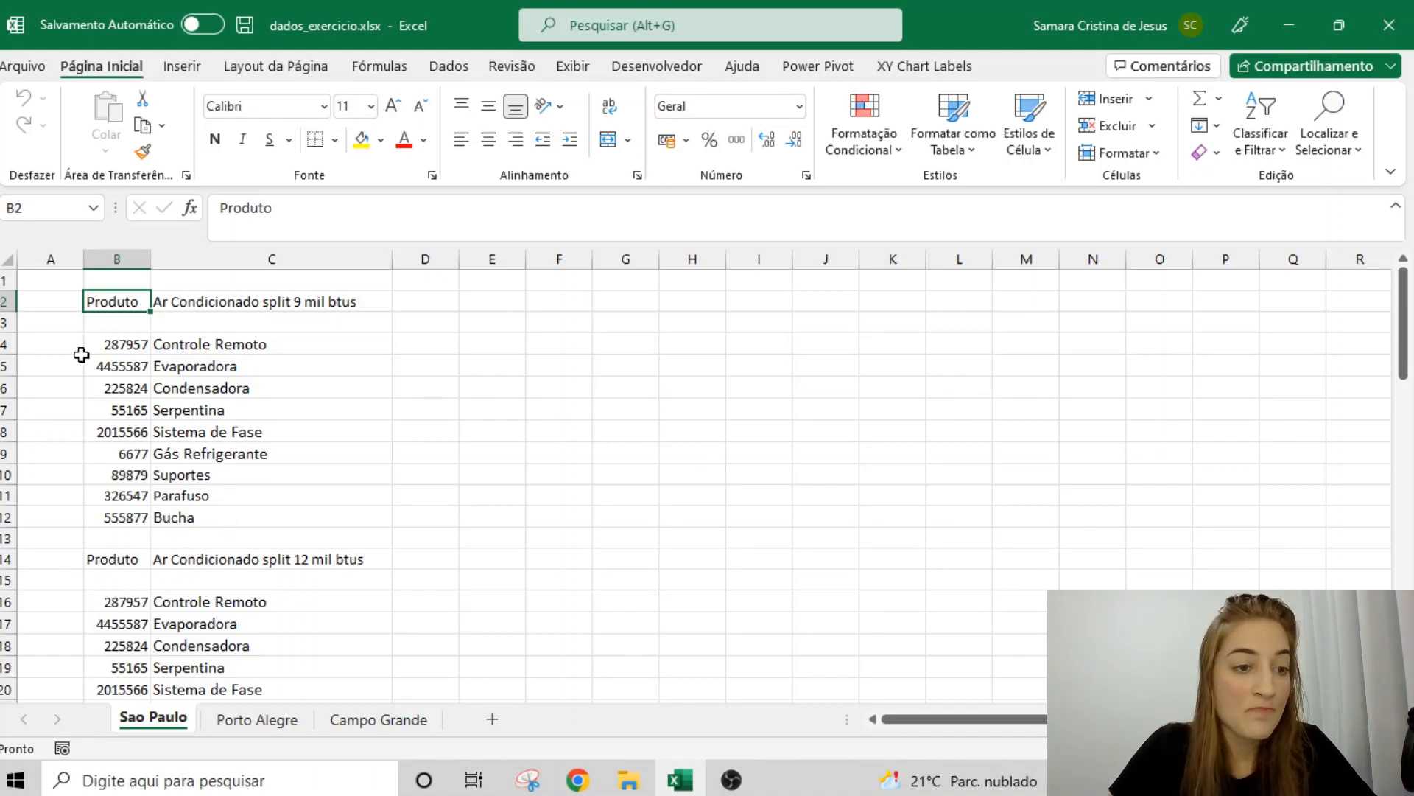
click(51, 319)
scroll(166, 454, down, 2)
scroll(165, 454, down, 13)
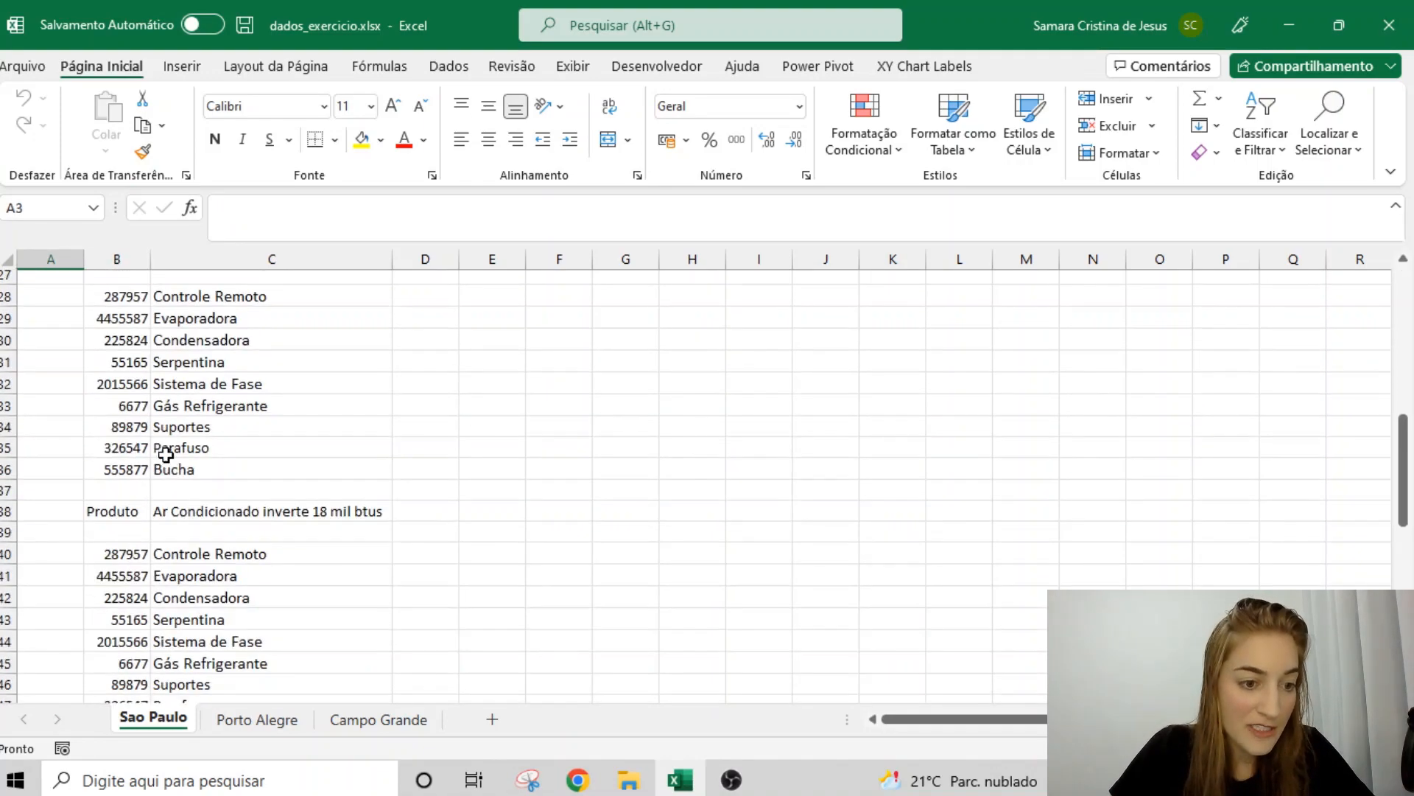
scroll(166, 455, down, 3)
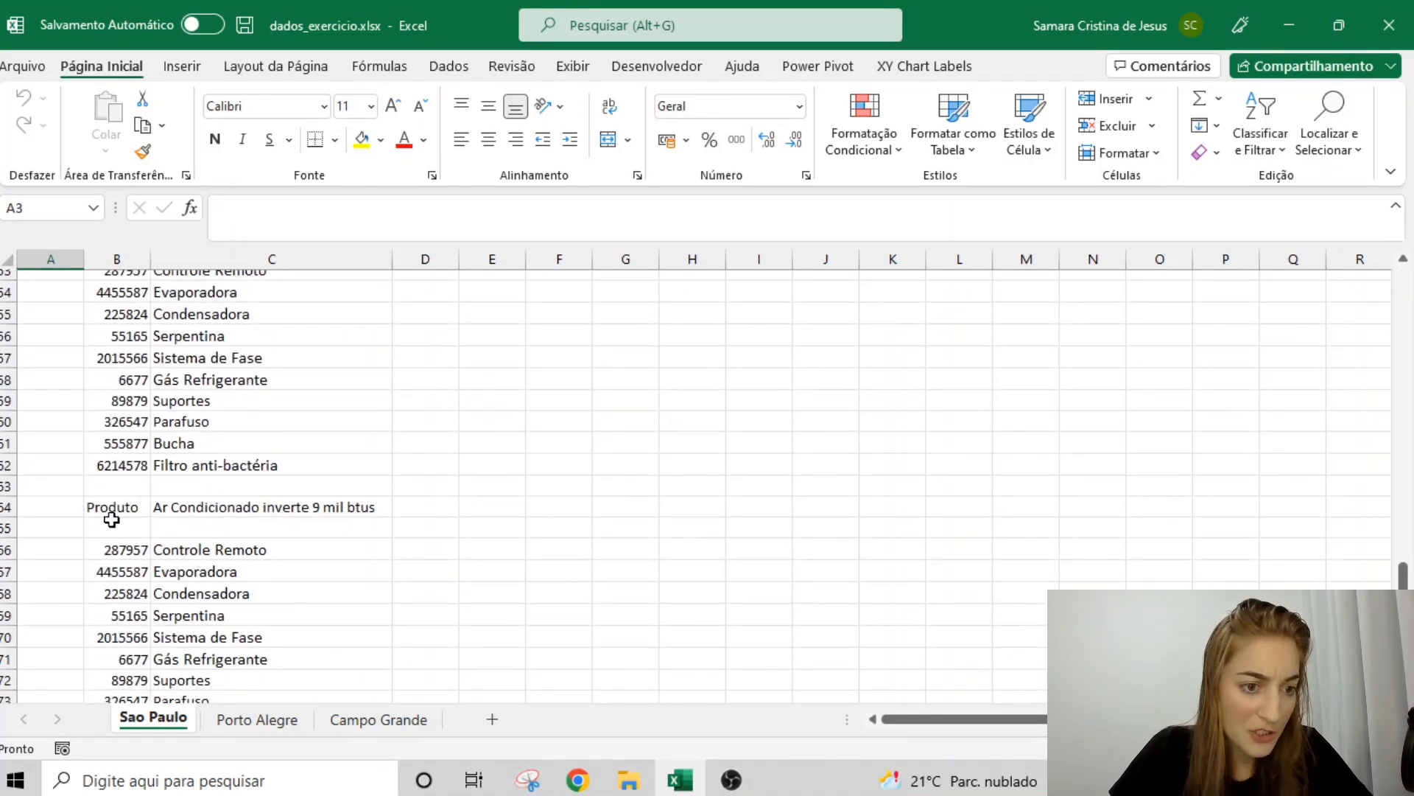
click(110, 510)
scroll(136, 515, up, 17)
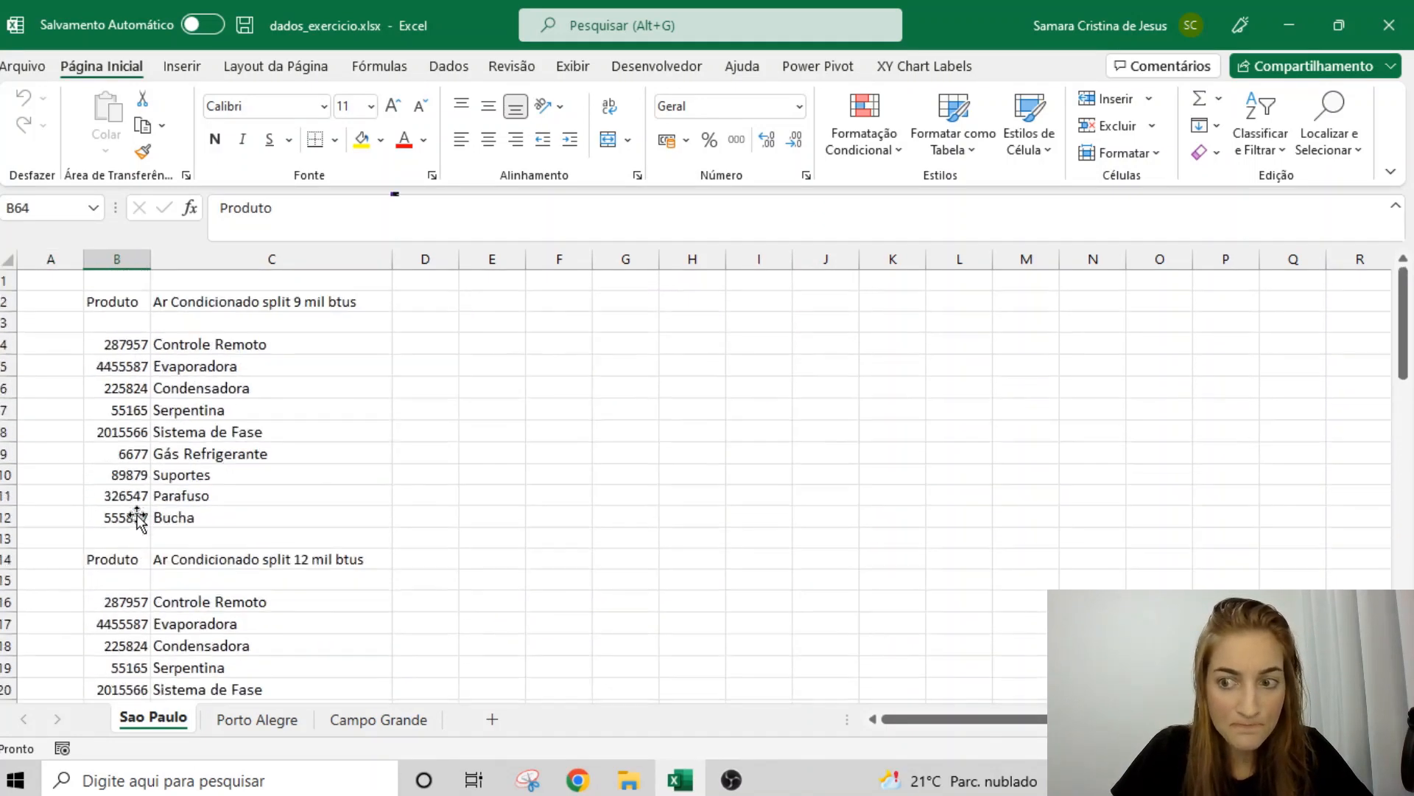
click(46, 282)
click(65, 301)
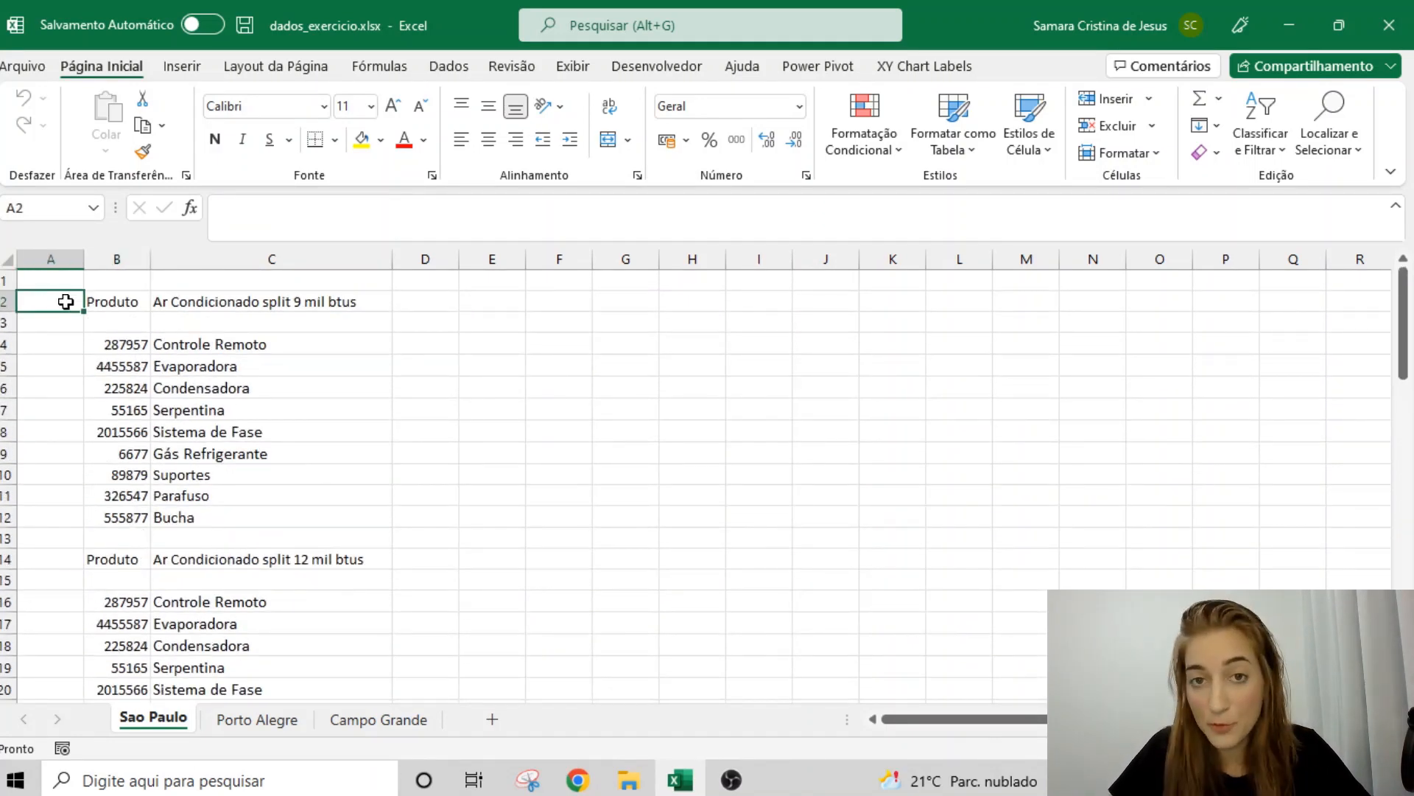
text(=)
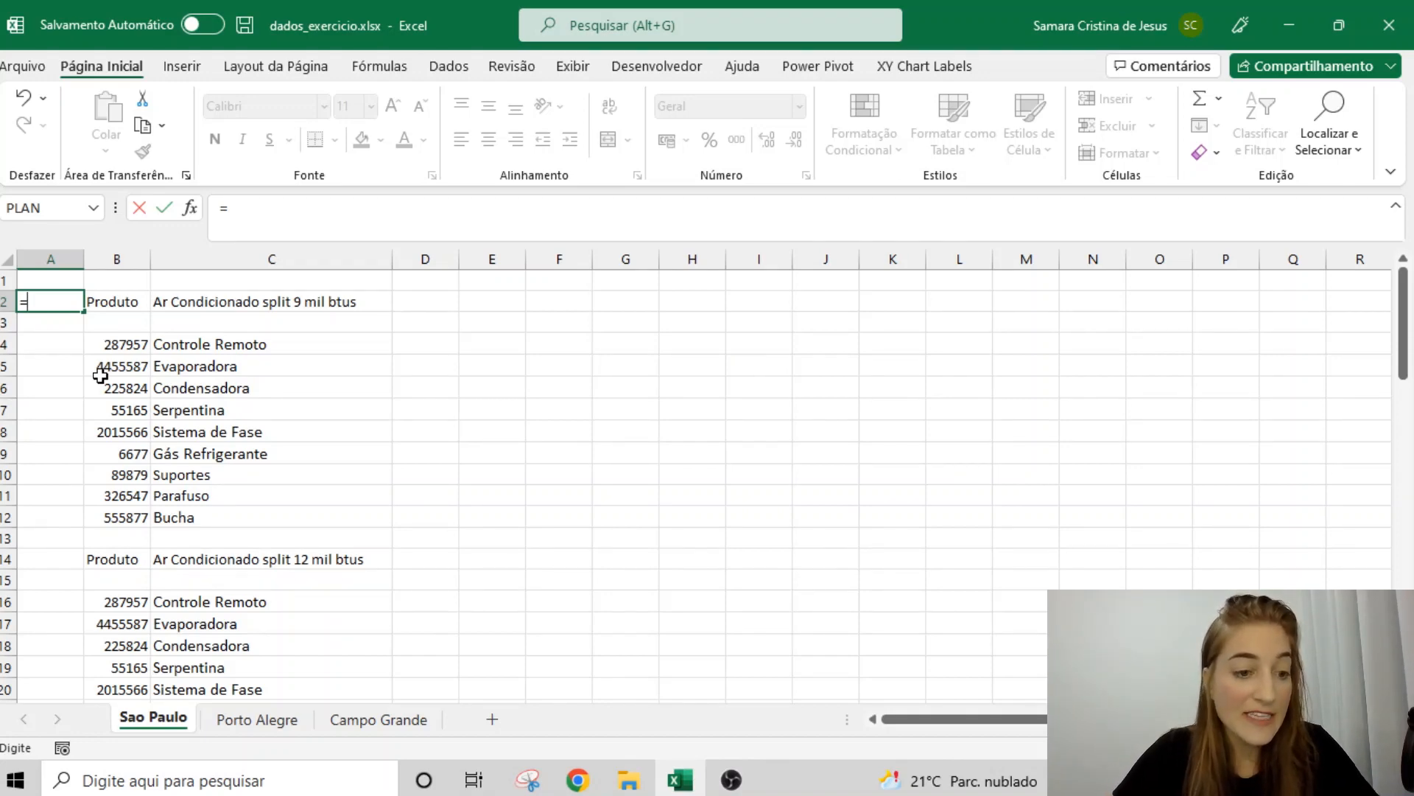
click(208, 306)
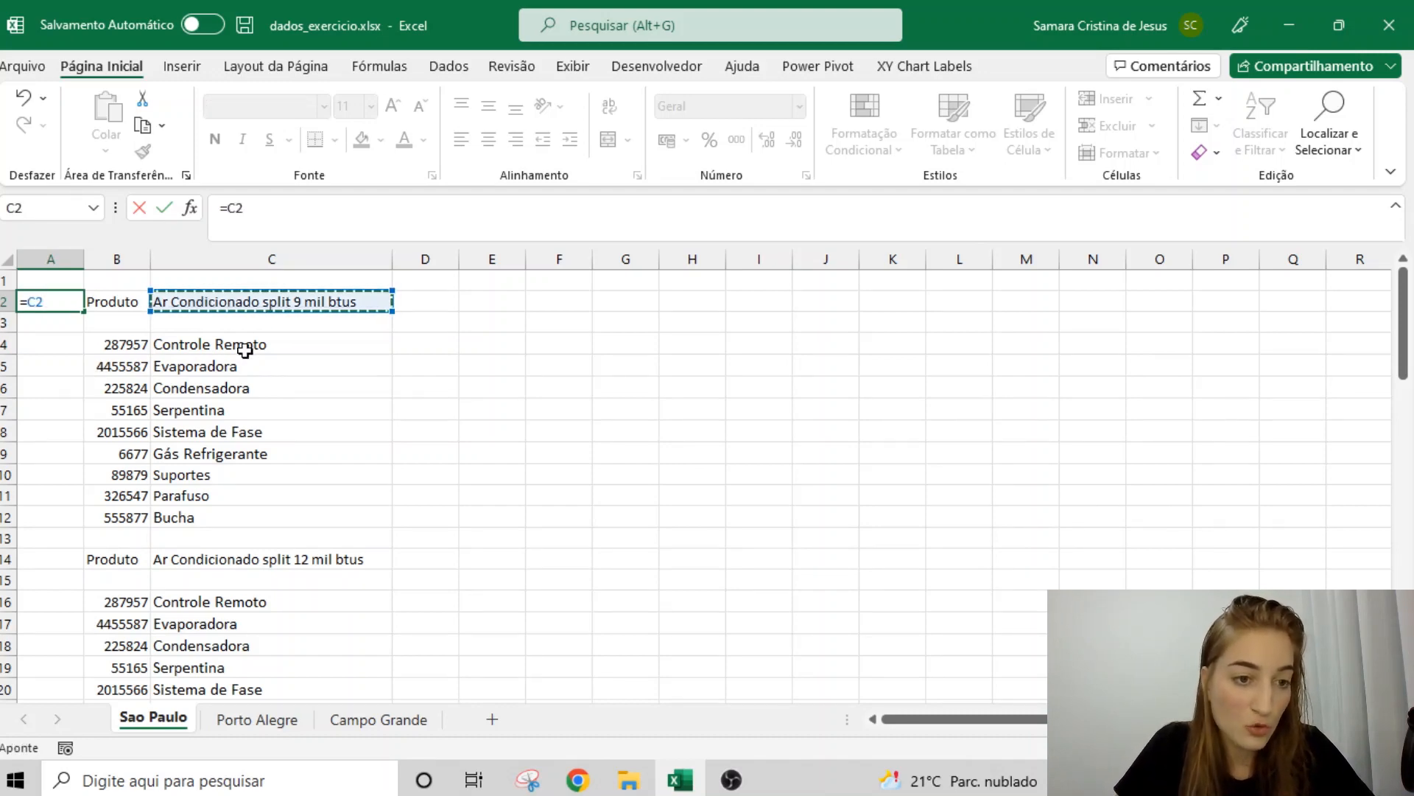
key(Escape)
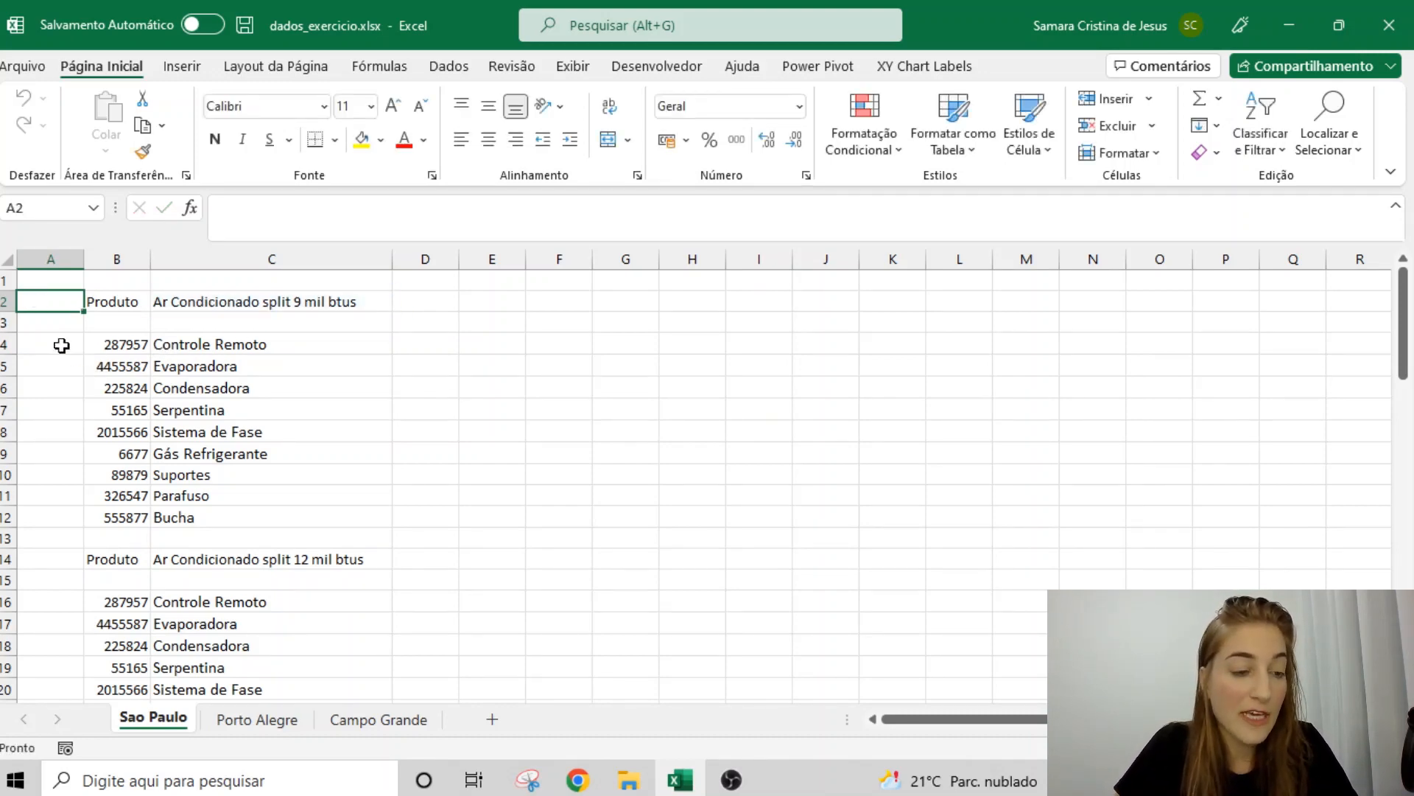
drag(59, 345, 62, 509)
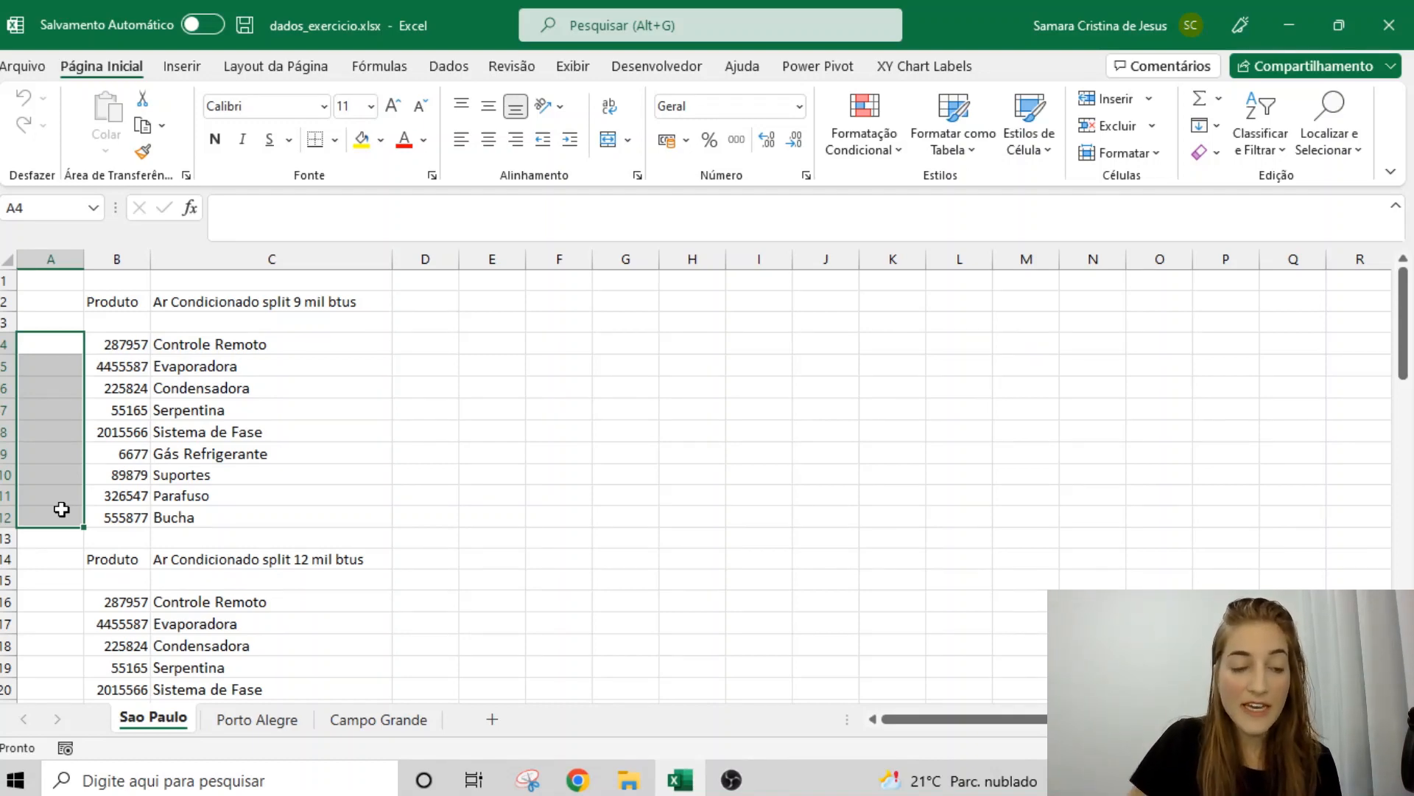
drag(120, 342, 225, 514)
click(46, 368)
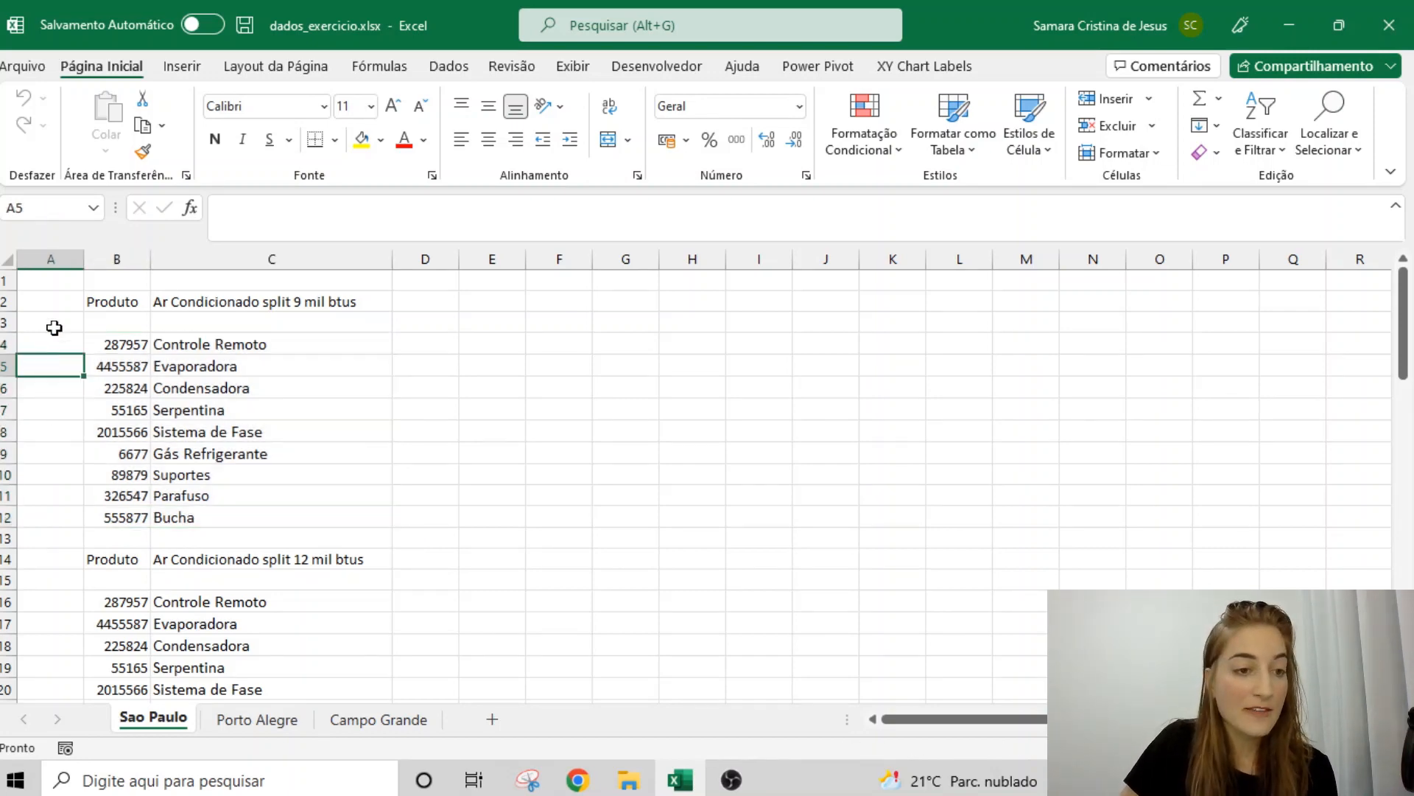
- Enter the formula =SE(B2="Produto";C2;A1) in cell A2 of the Sao Paulo sheet
click(53, 327)
click(53, 302)
text(=se)
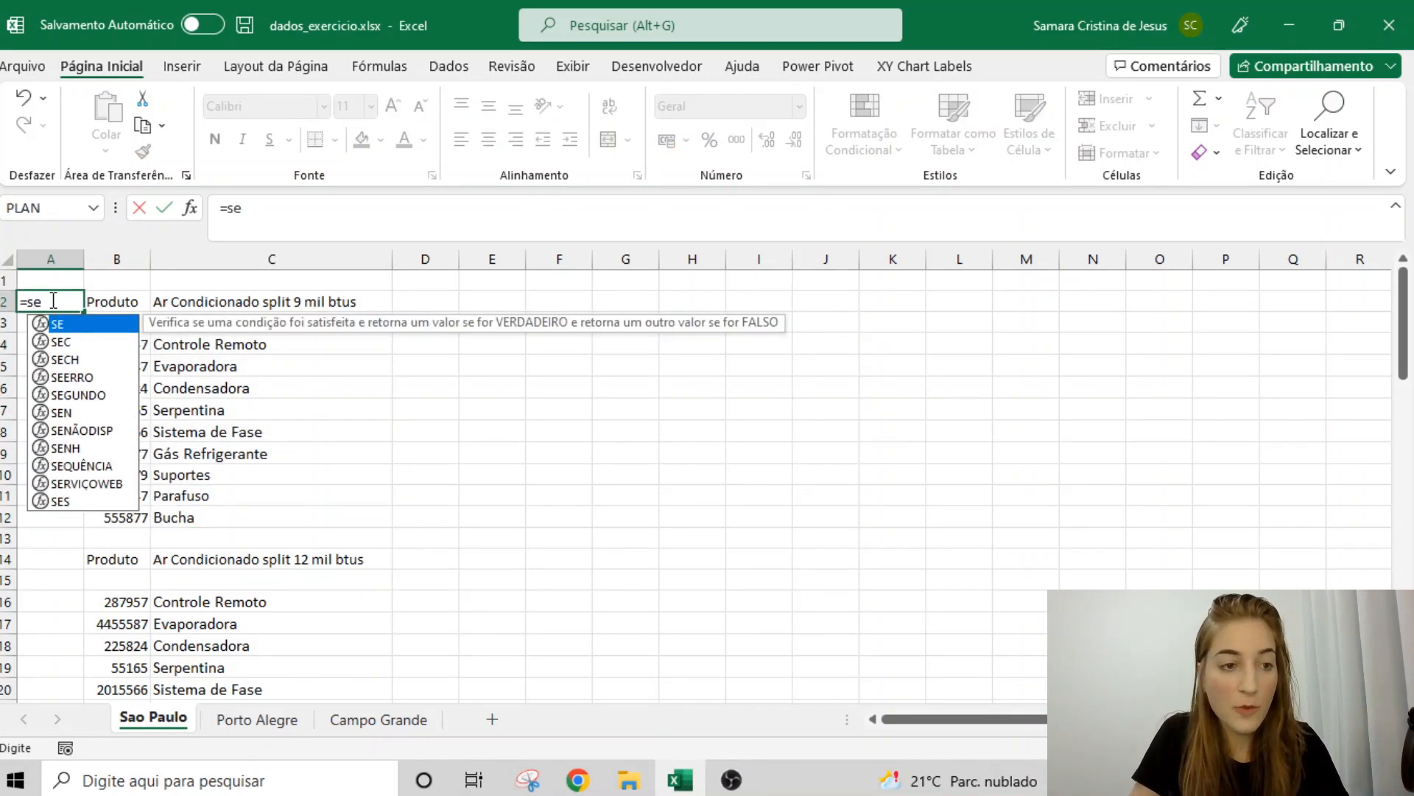
key(Tab)
click(123, 308)
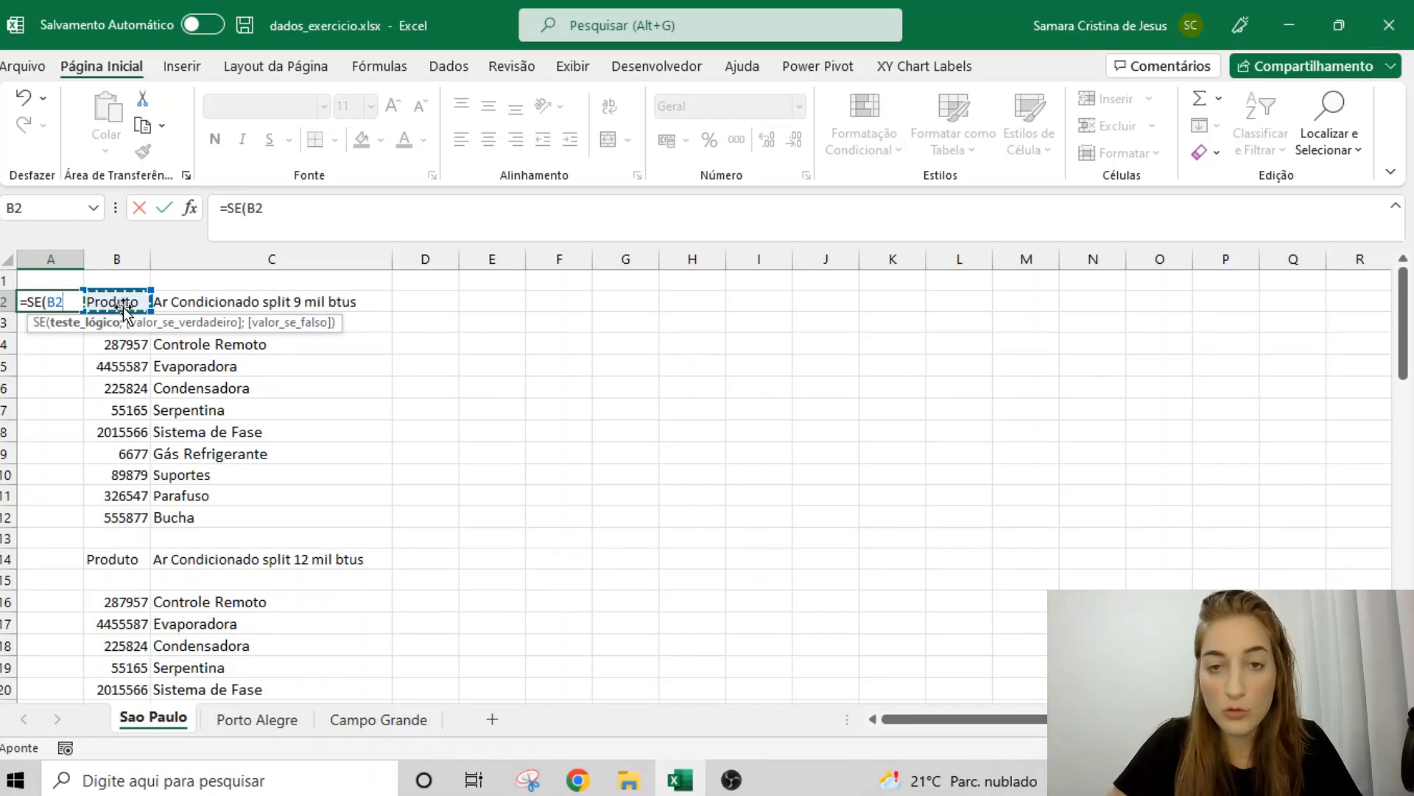
text(=")
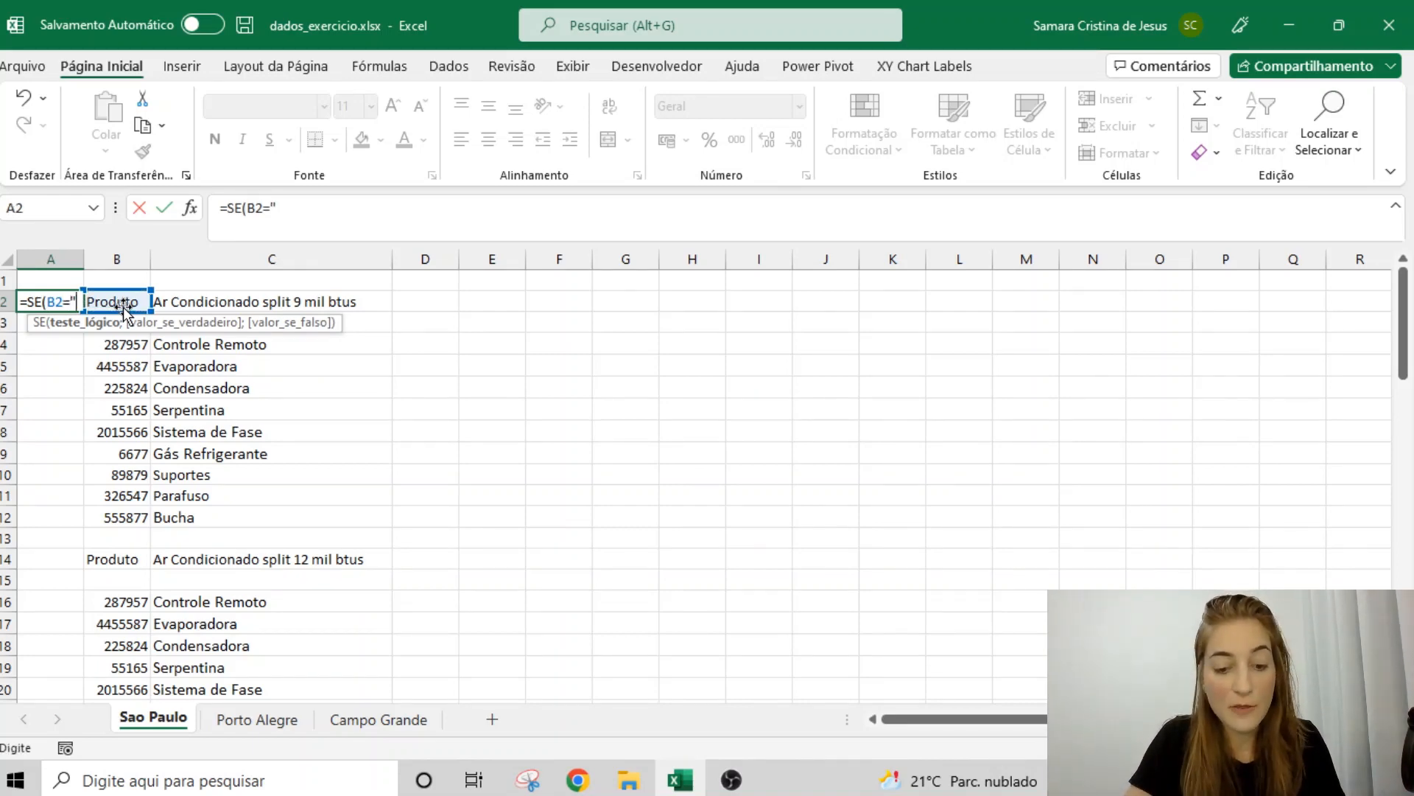
text(Produt)
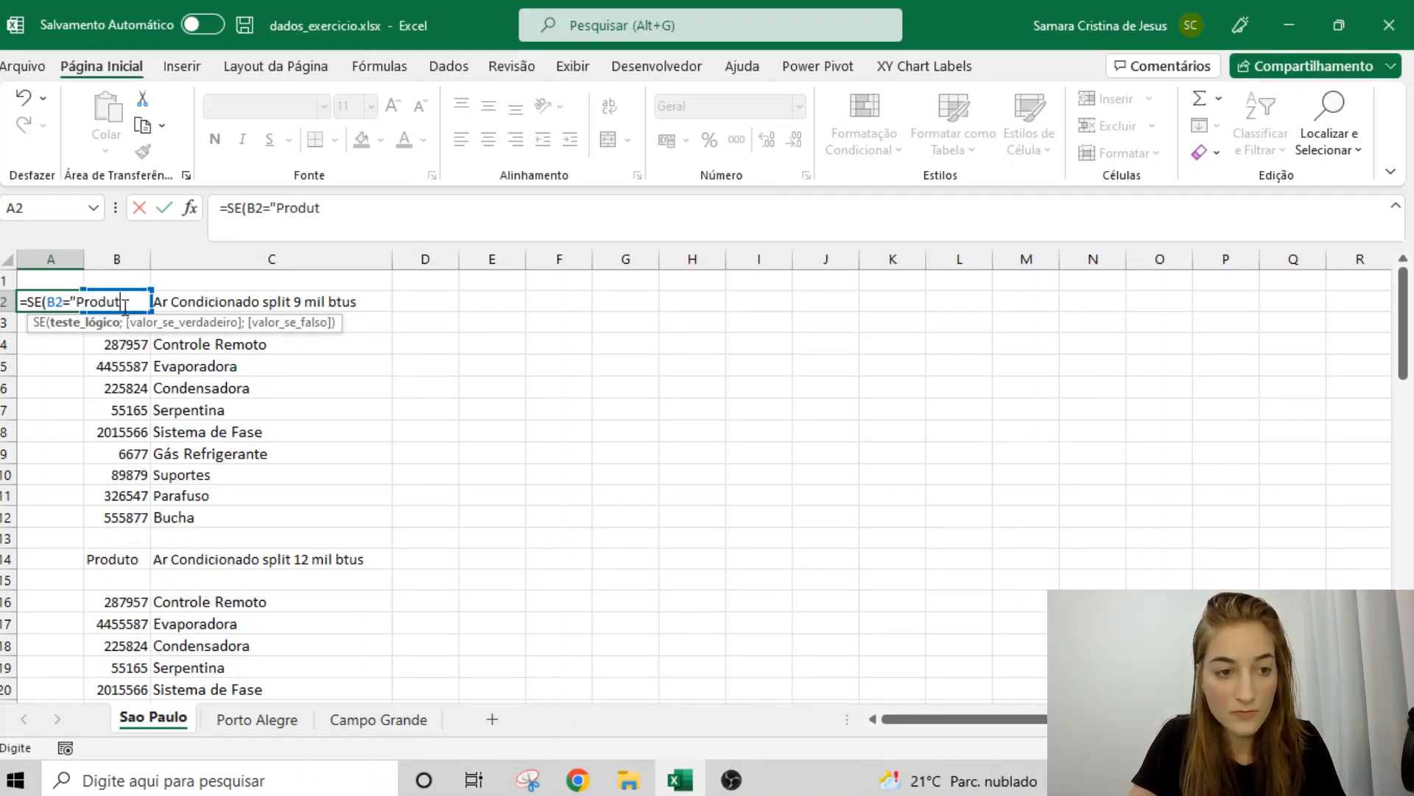
text(o";)
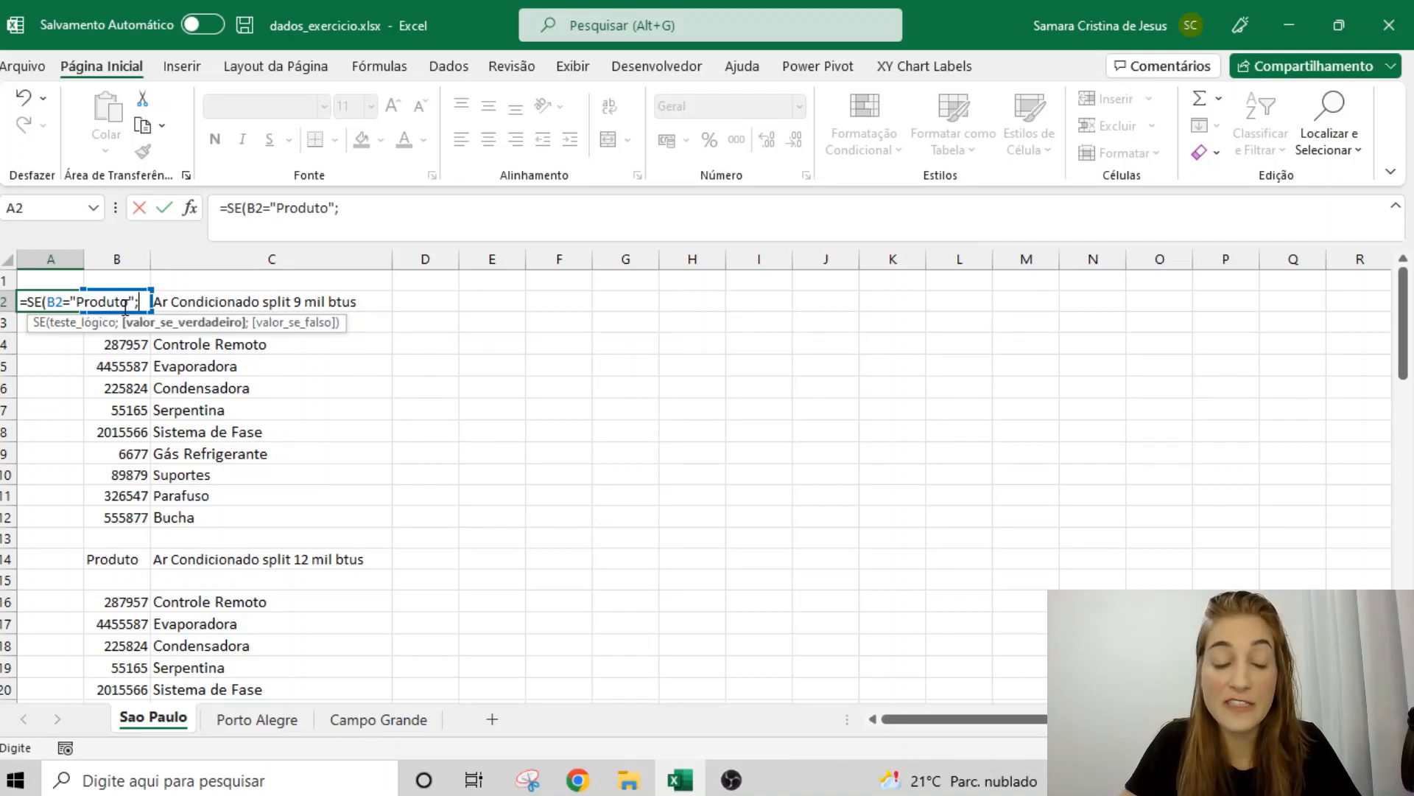
click(275, 302)
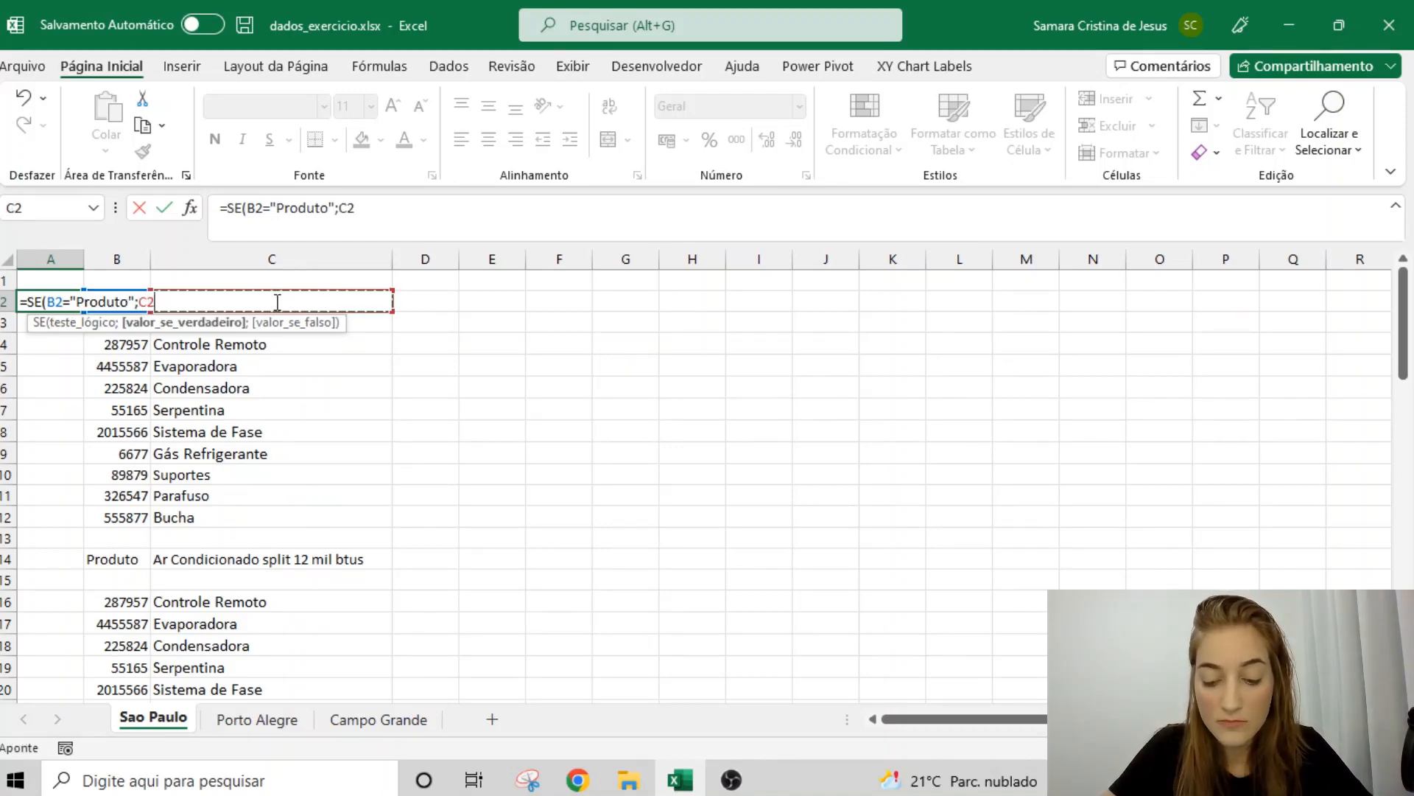
text(;)
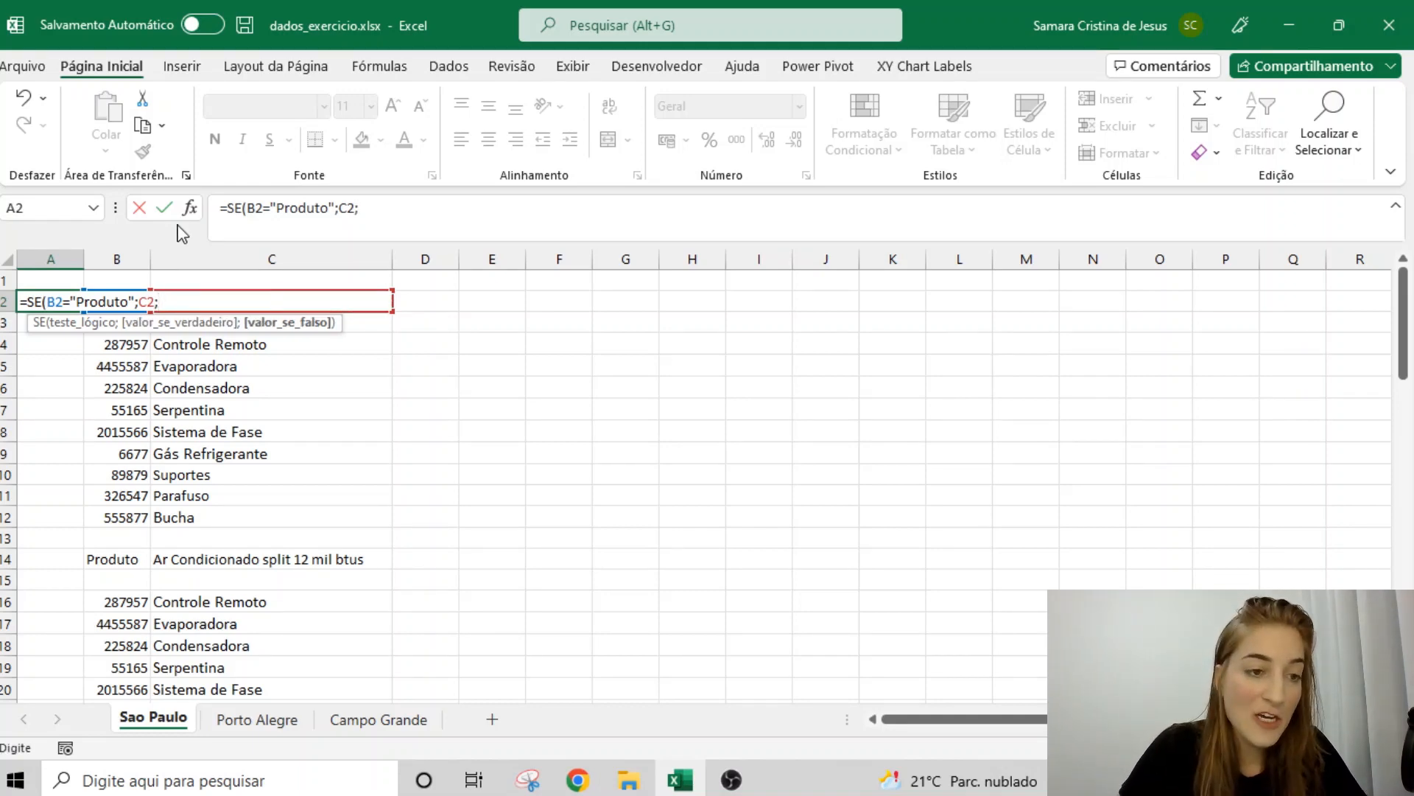
click(66, 281)
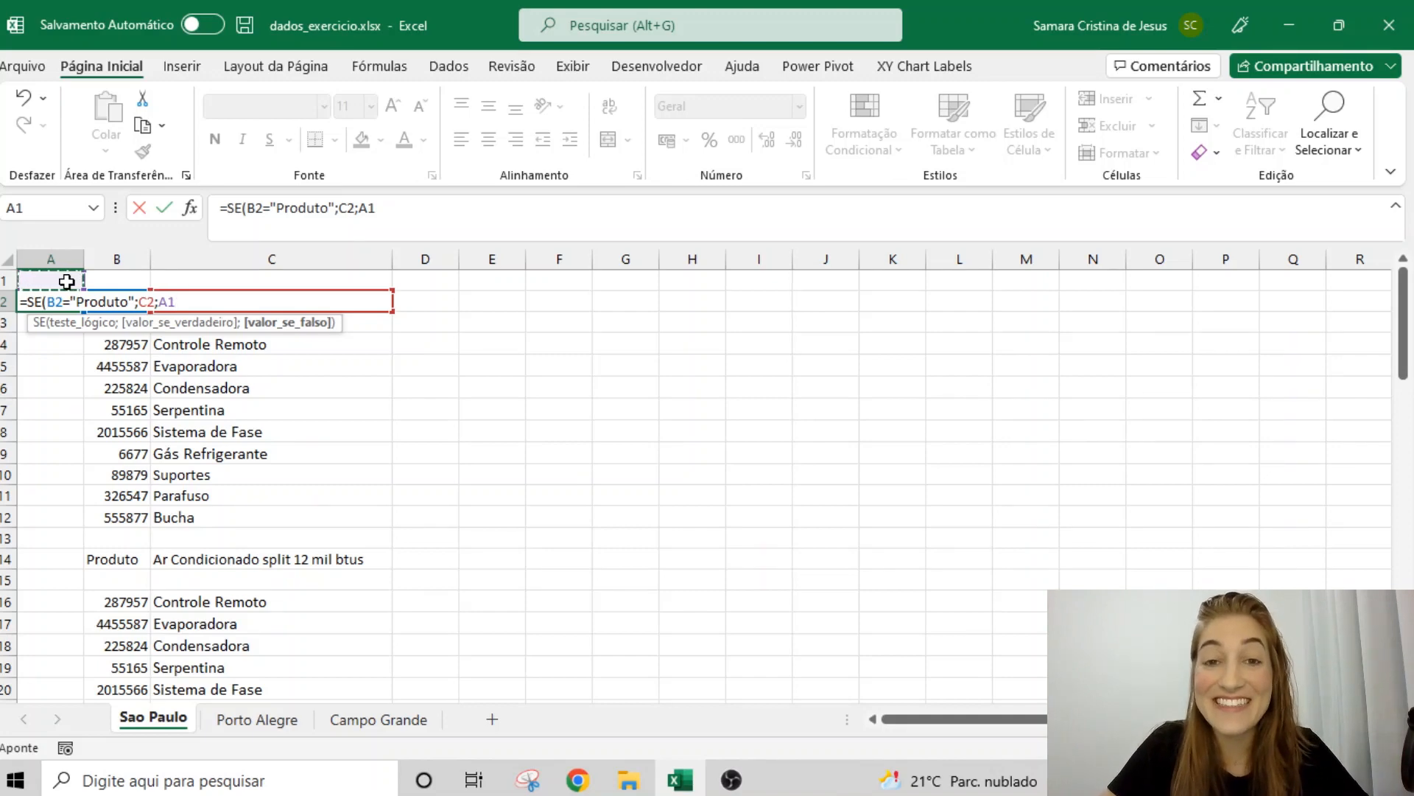
key(Return)
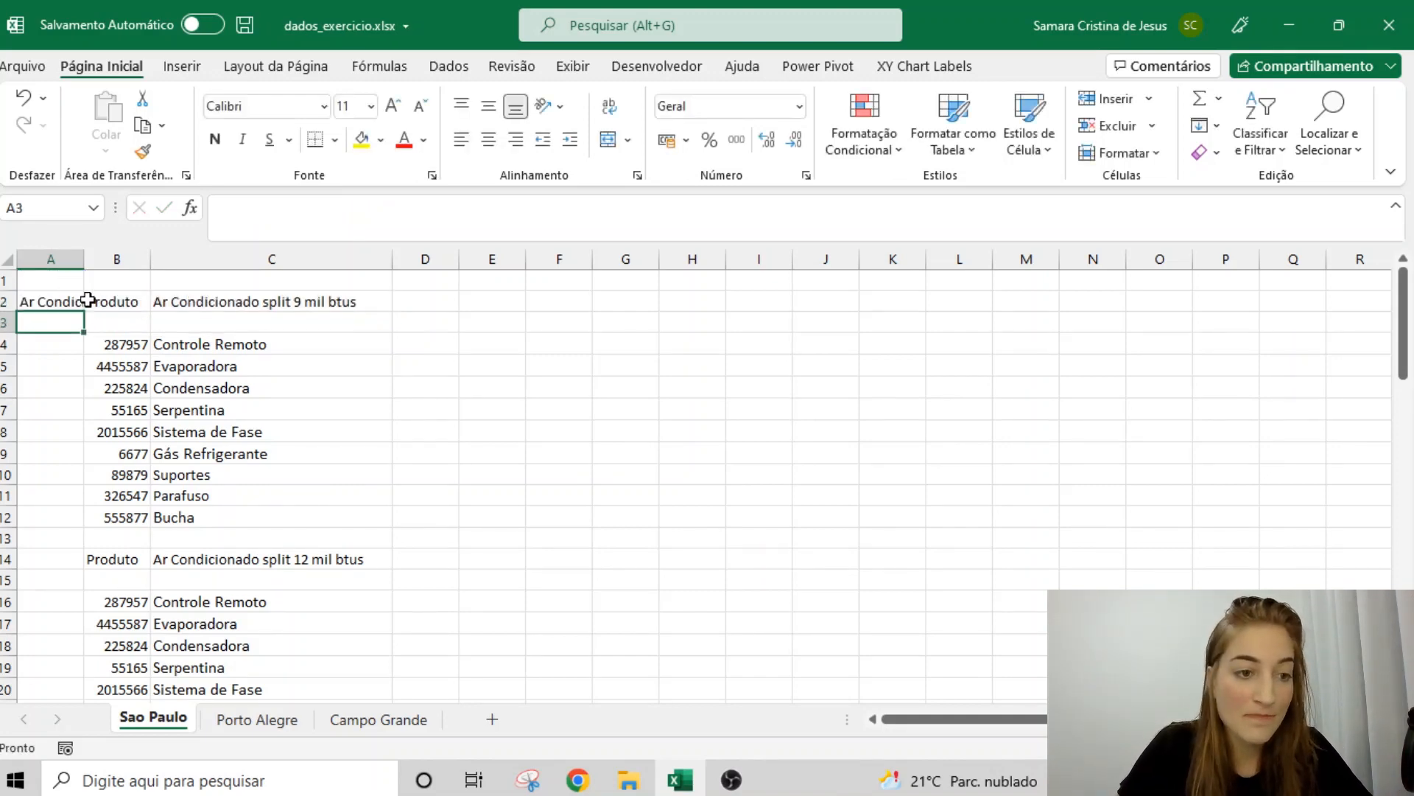
- Fill the A2 formula down column A to row 75 and autofit the column's width
click(81, 301)
drag(82, 314, 74, 635)
double_click(79, 264)
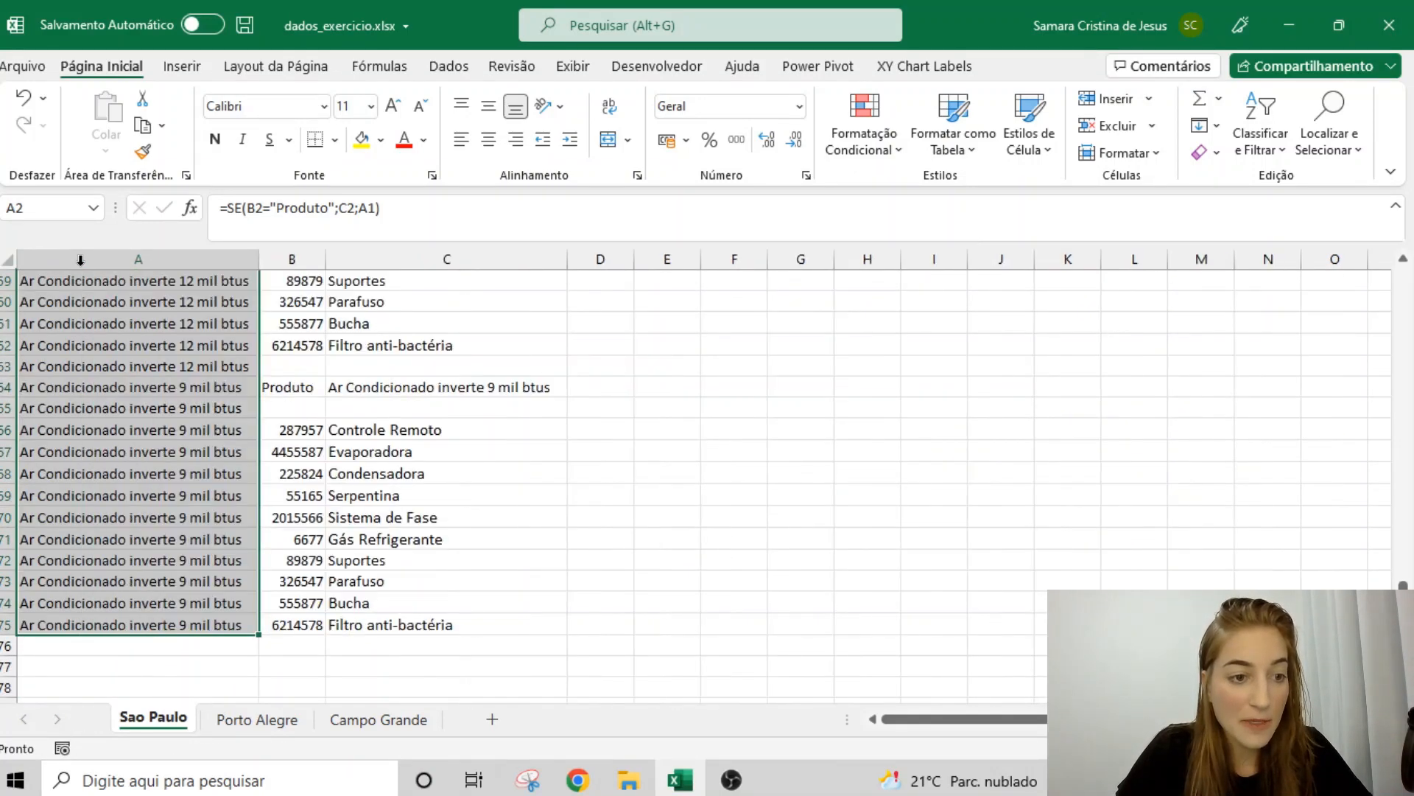
scroll(134, 402, up, 19)
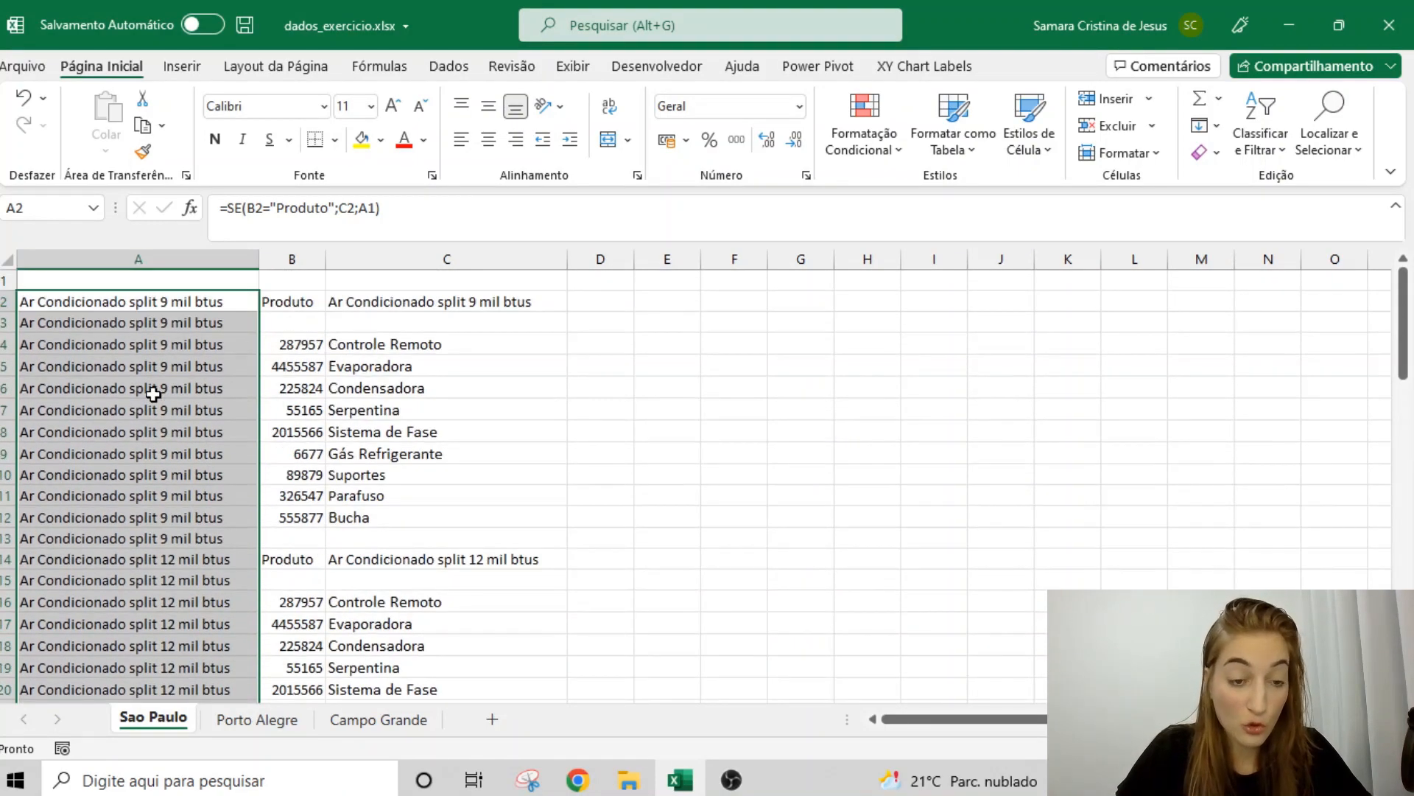
click(145, 366)
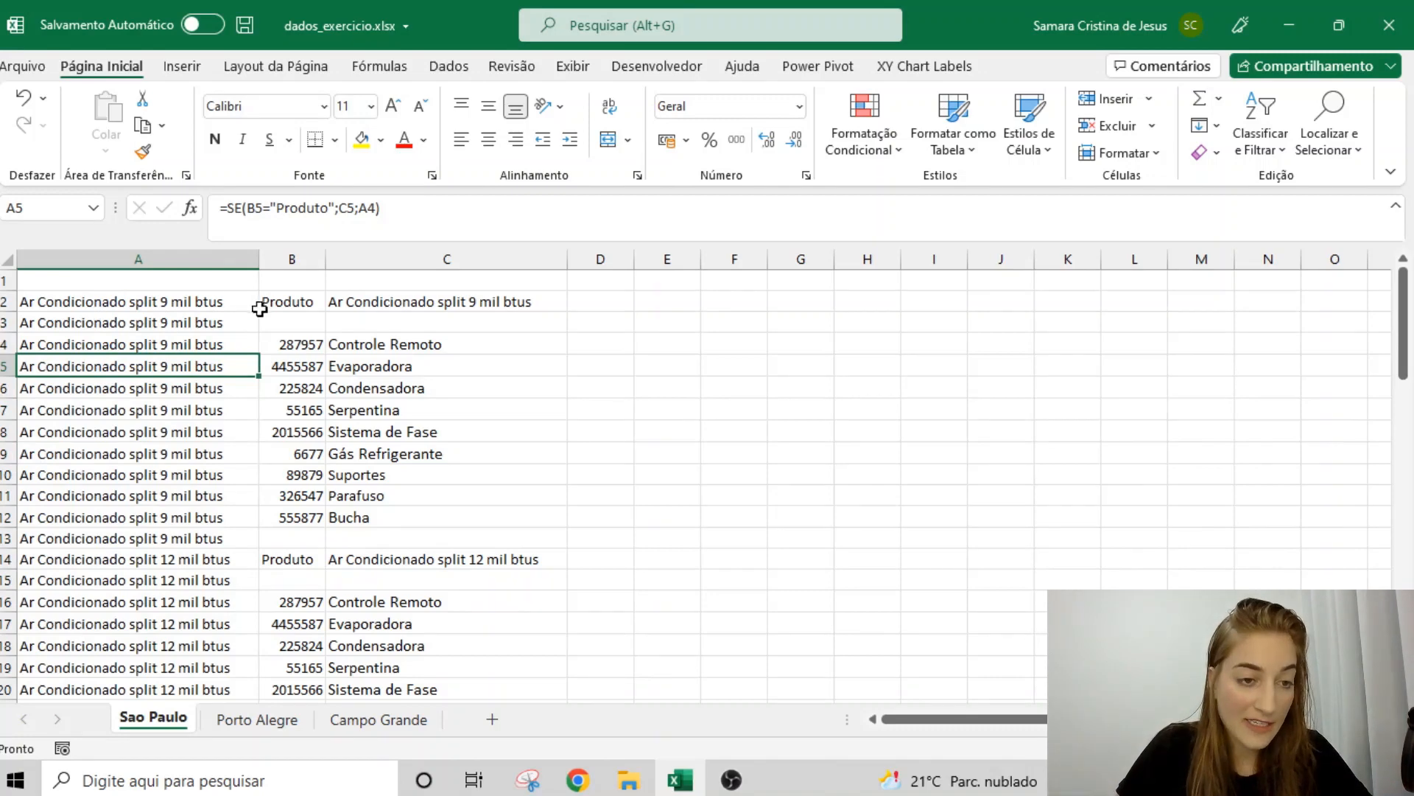
- Enter the headers "Descrição Pai" in A1 and "Filhos" in B1 of the Sao Paulo sheet
click(188, 278)
text(Descrição)
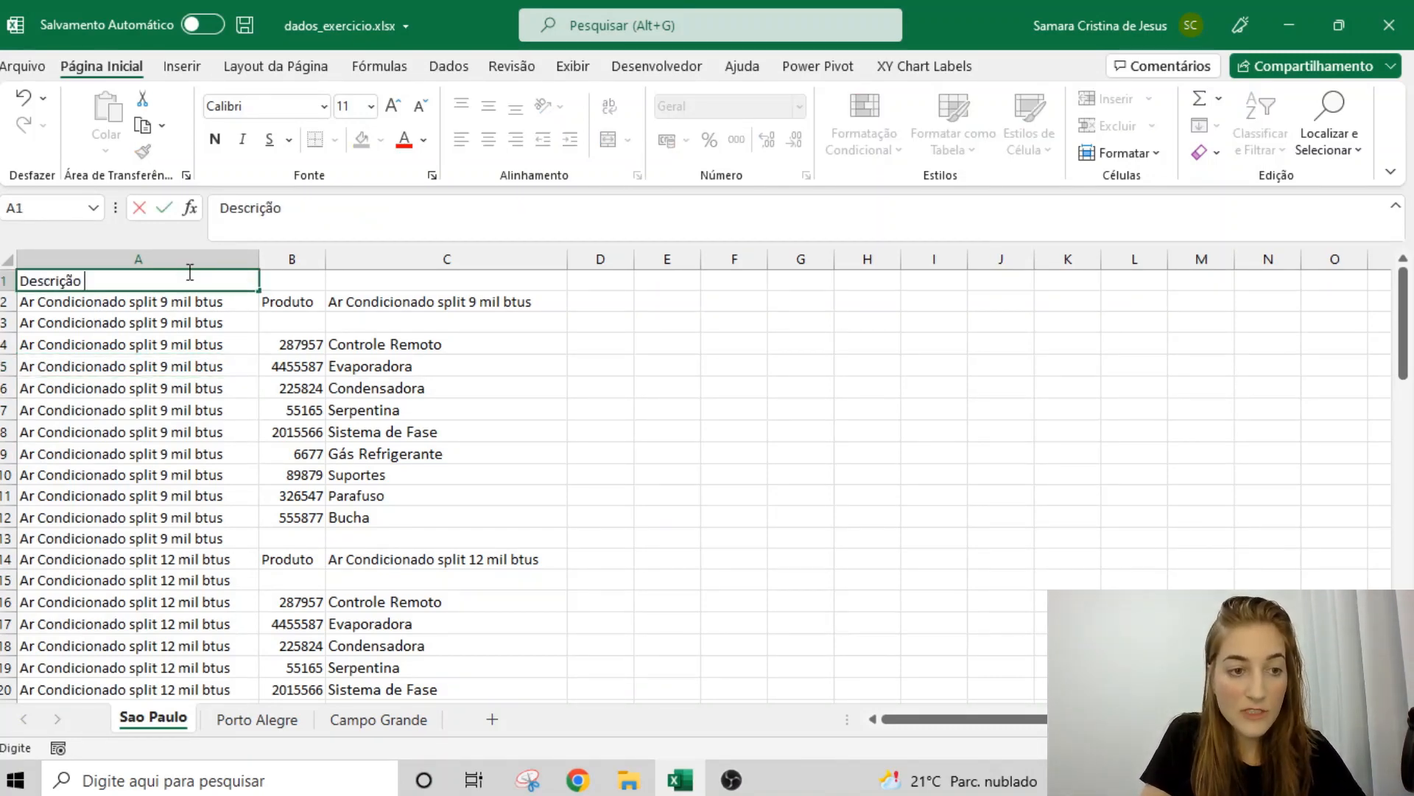
text( Pai)
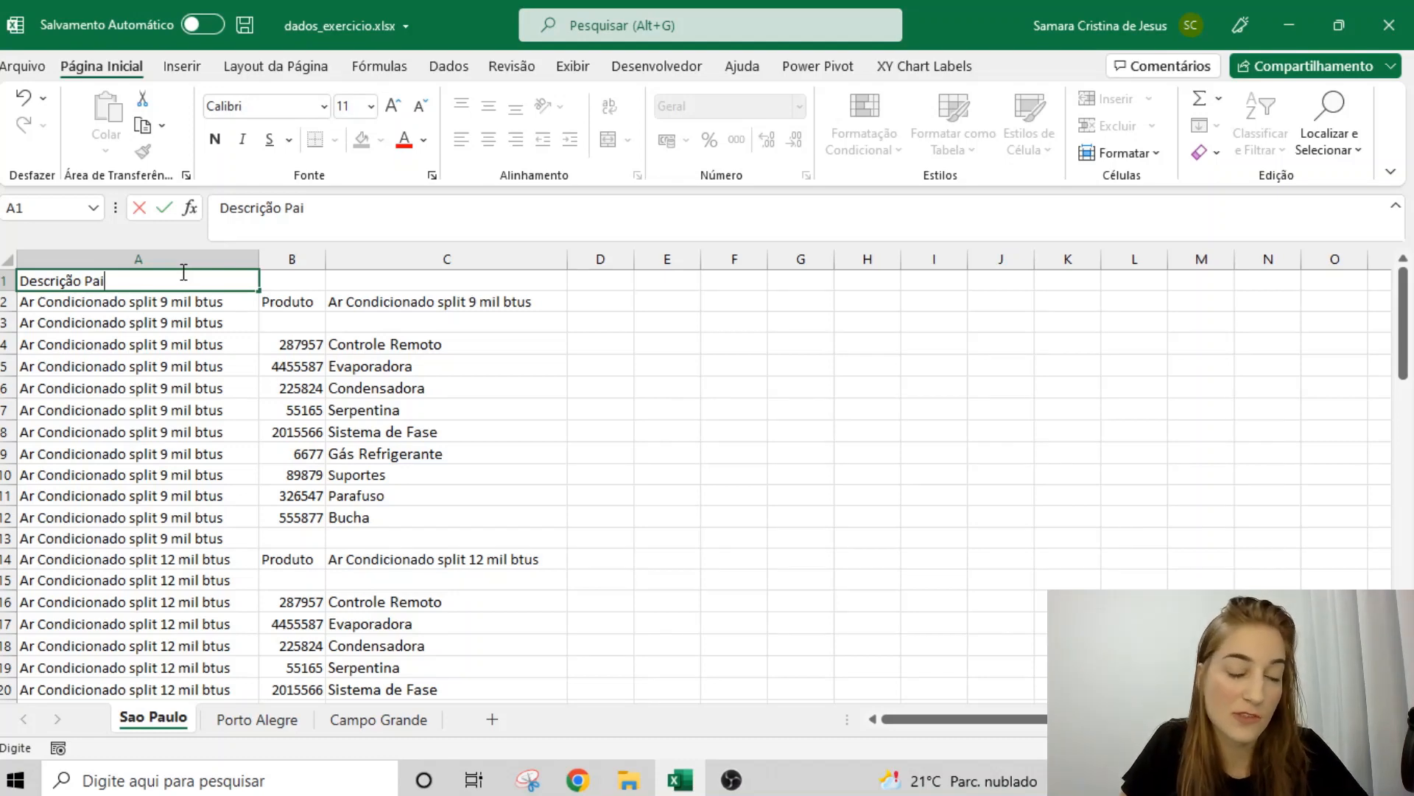
click(179, 322)
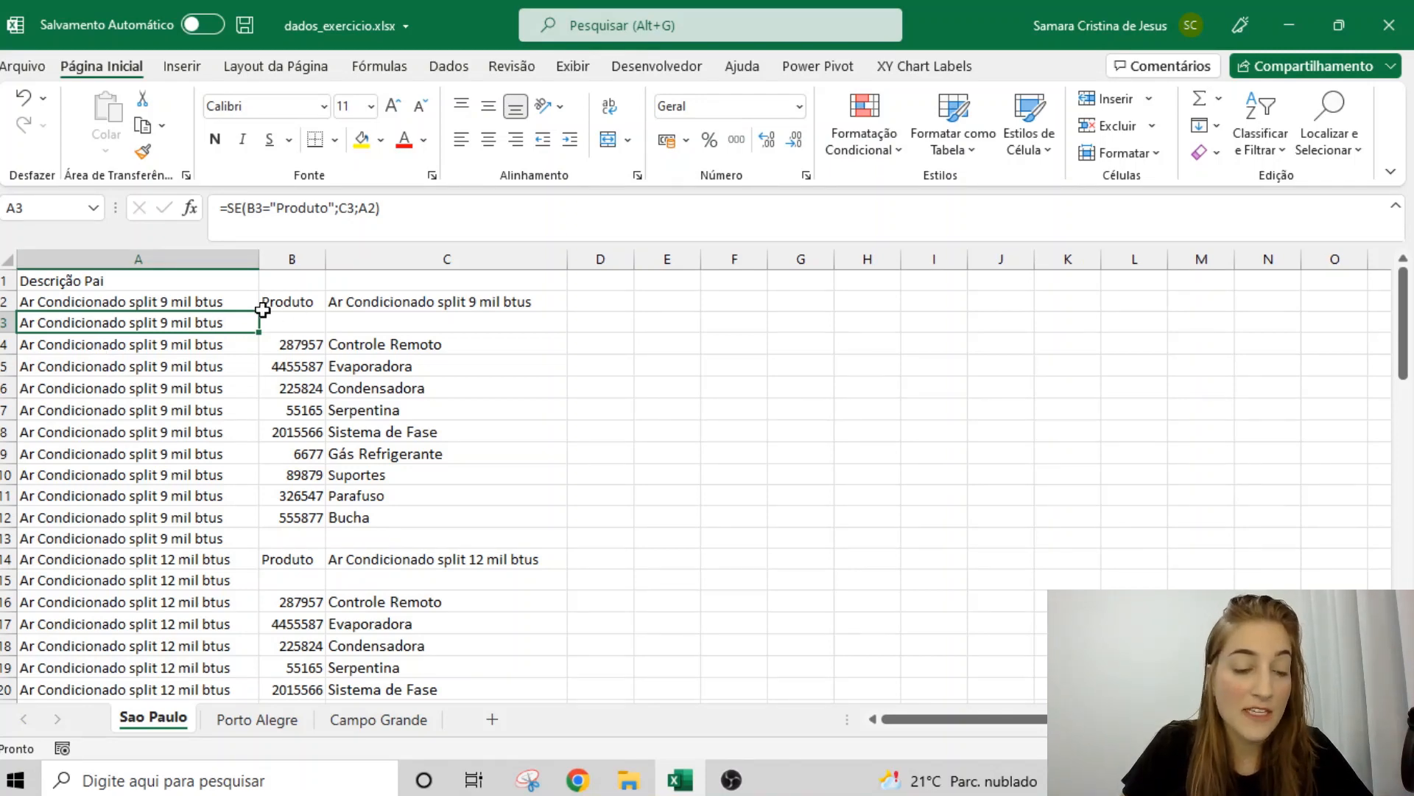
click(291, 282)
text(Filhos)
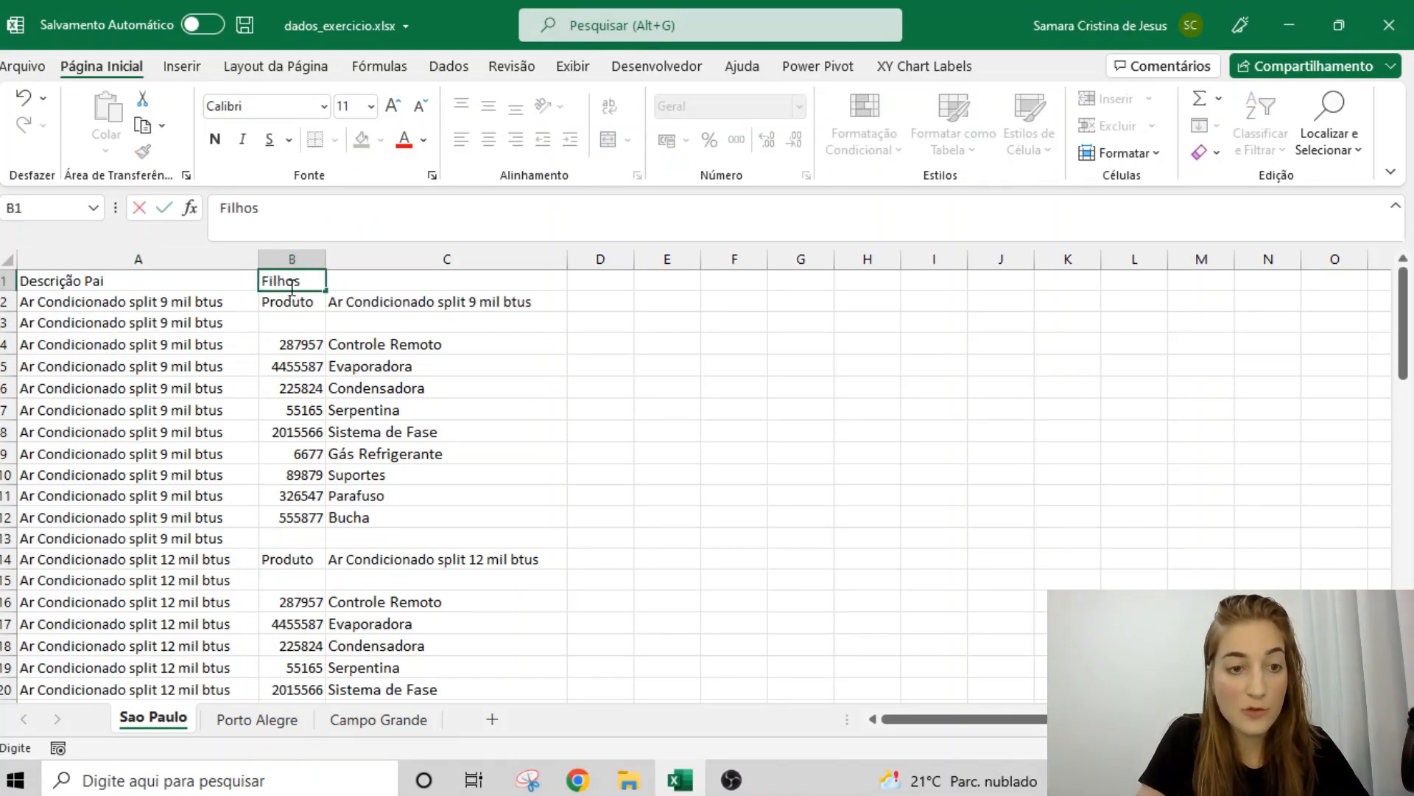
key(Return)
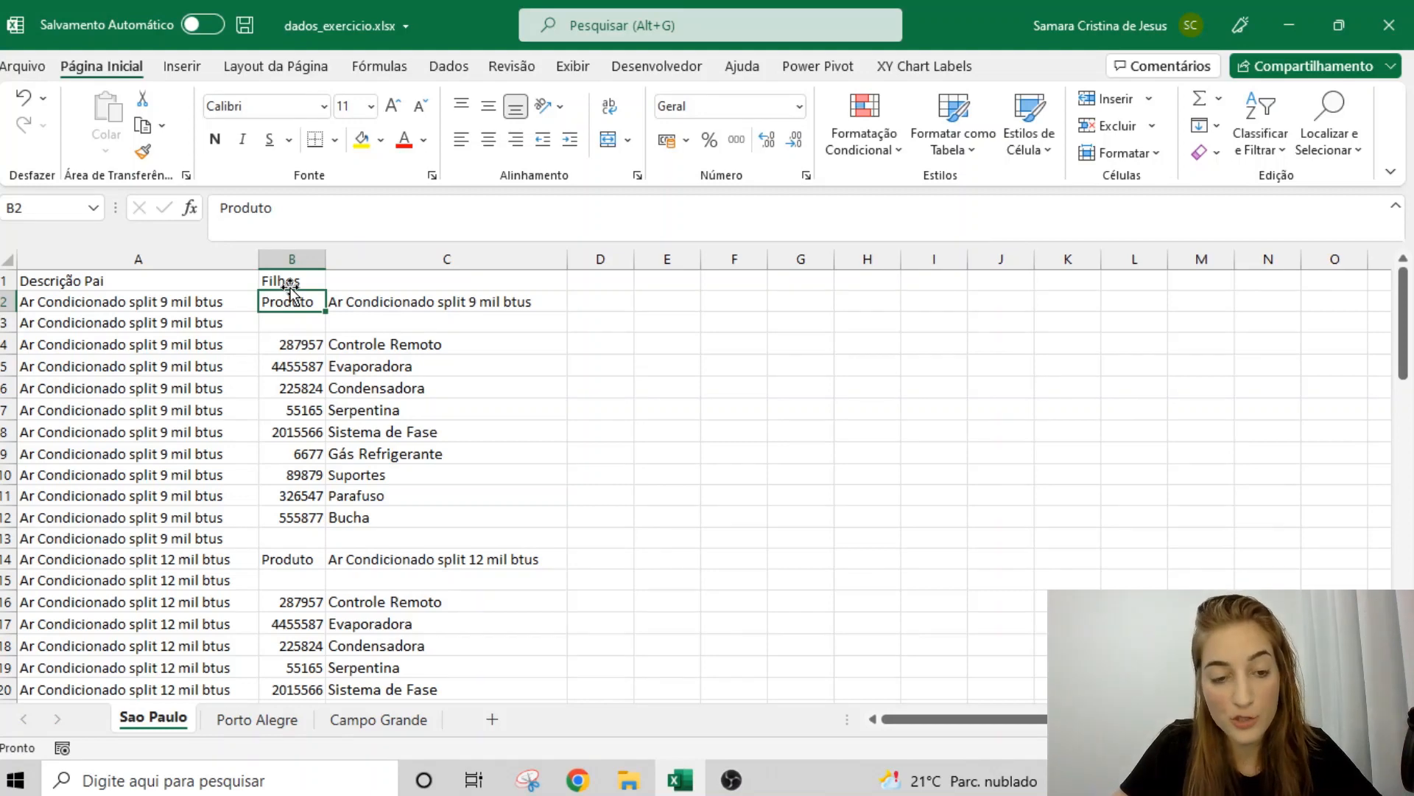
click(274, 343)
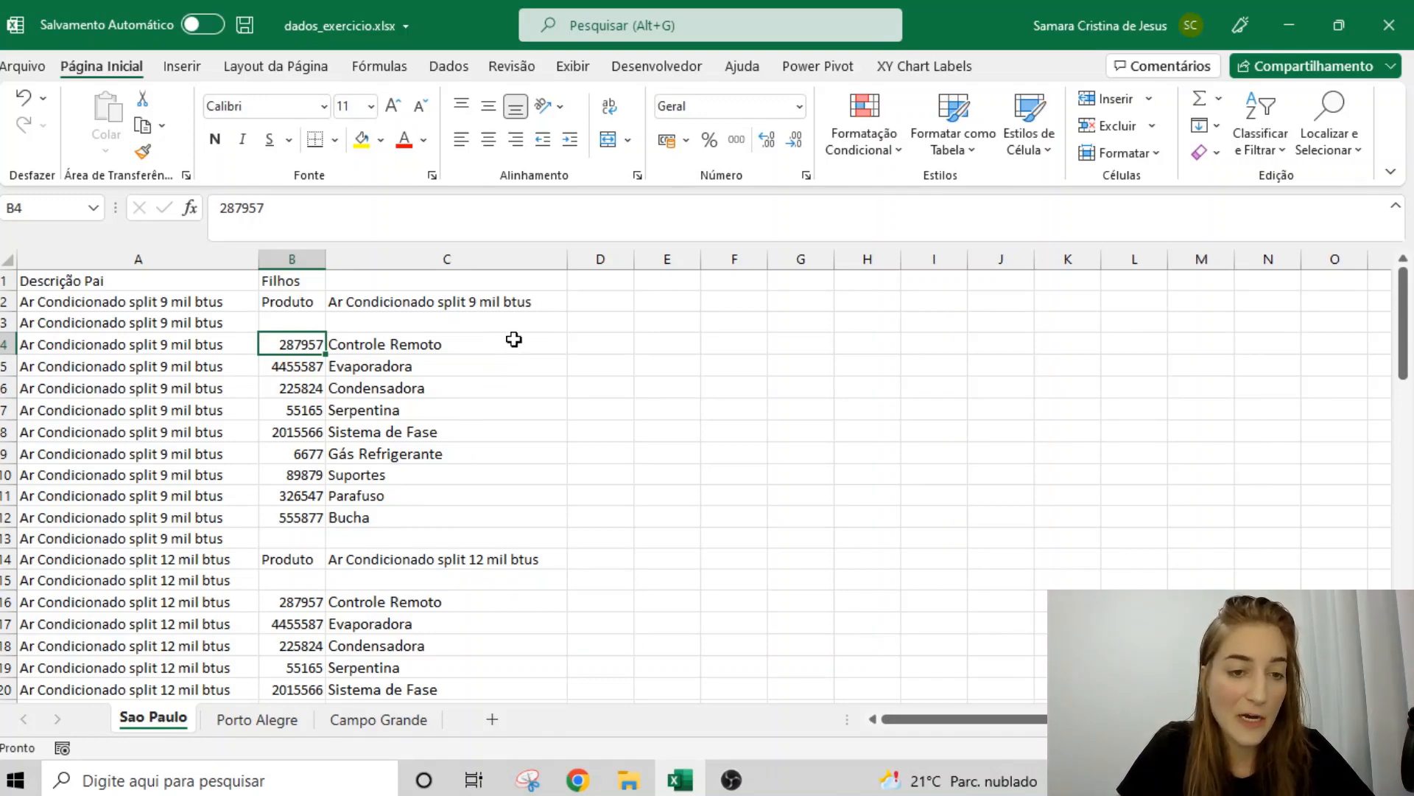
- Add a "Filial" header in D1 and enter "São Paulo" in D2
click(547, 313)
click(584, 274)
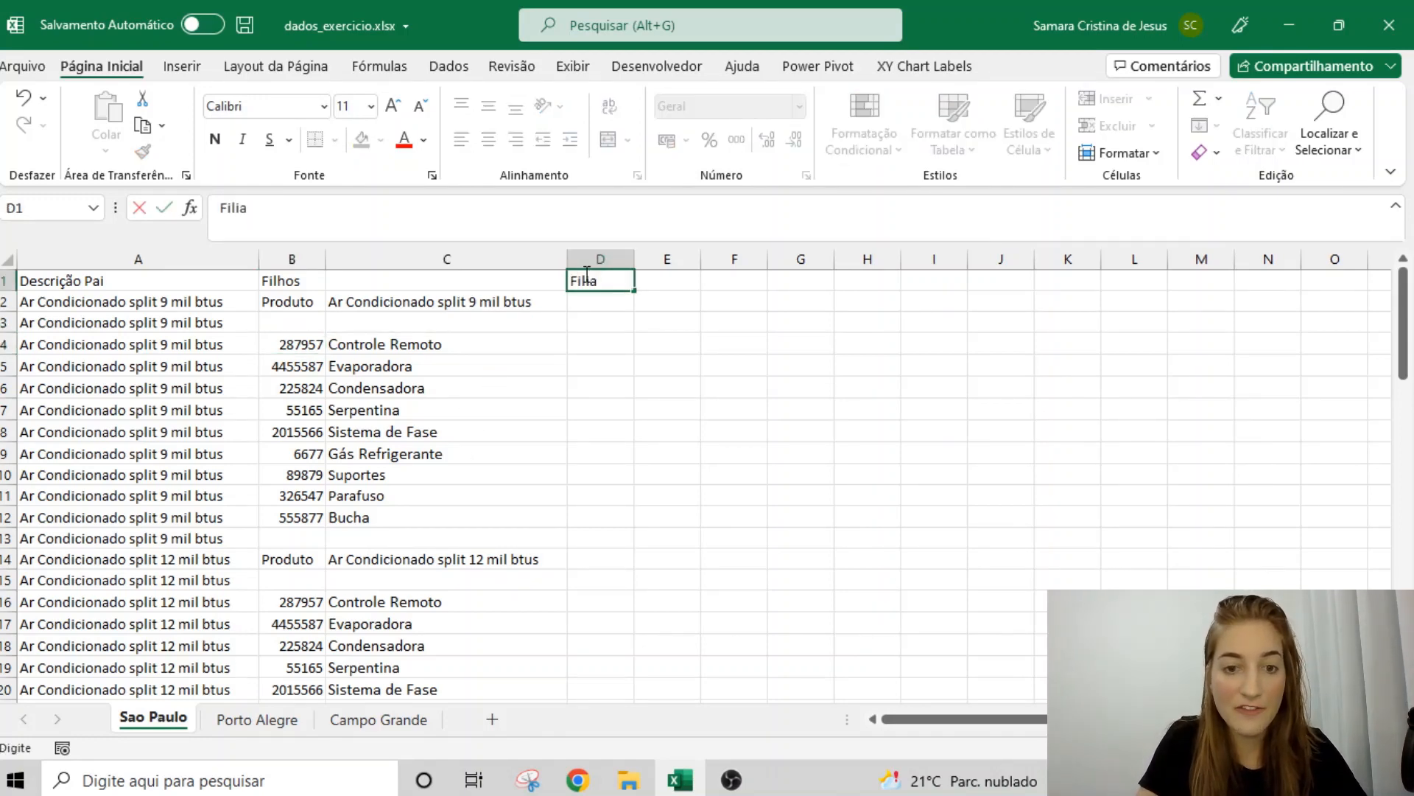
text(l)
key(Return)
text(S)
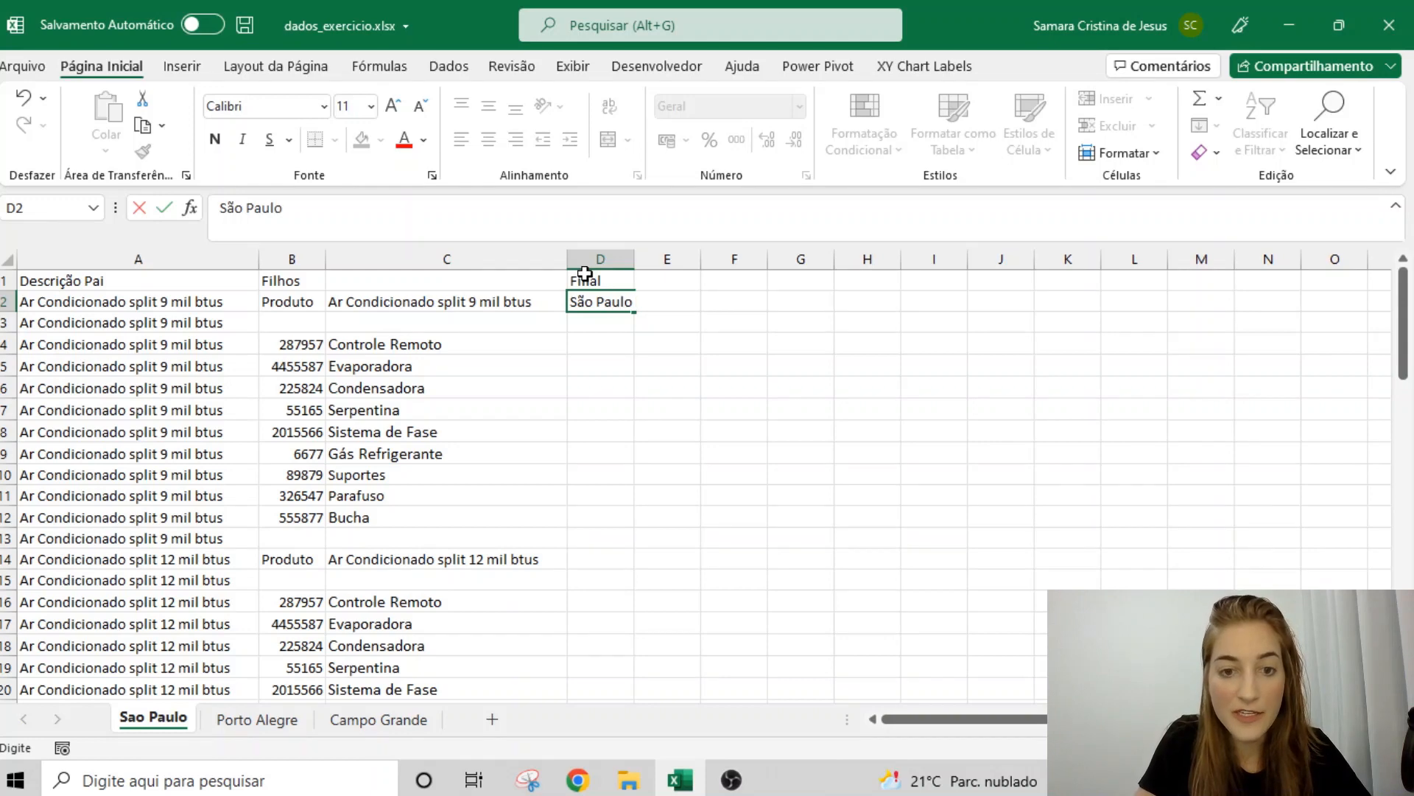
click(504, 385)
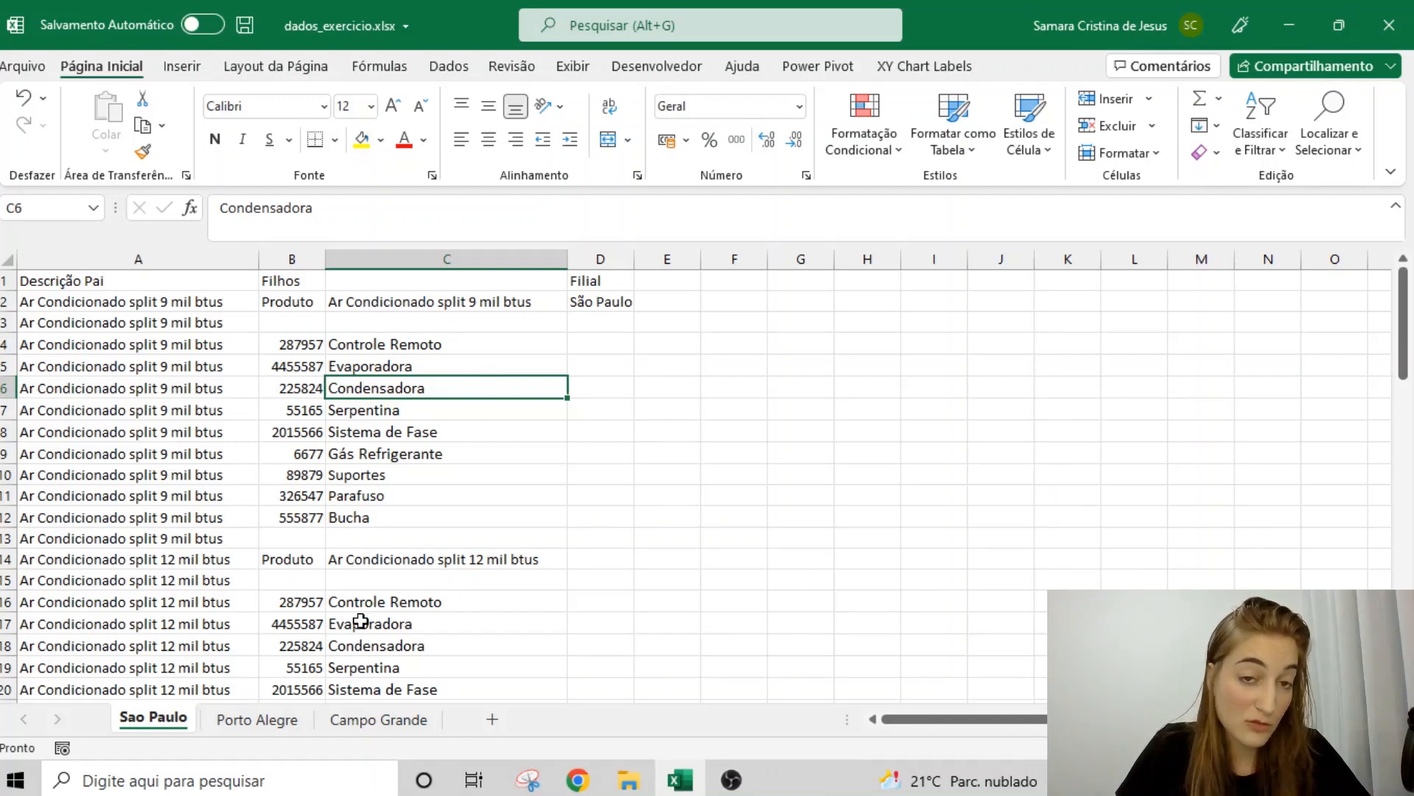
- Copy the whole column A of the Sao Paulo sheet into column A of the Porto Alegre sheet
click(113, 259)
key(ctrl+c)
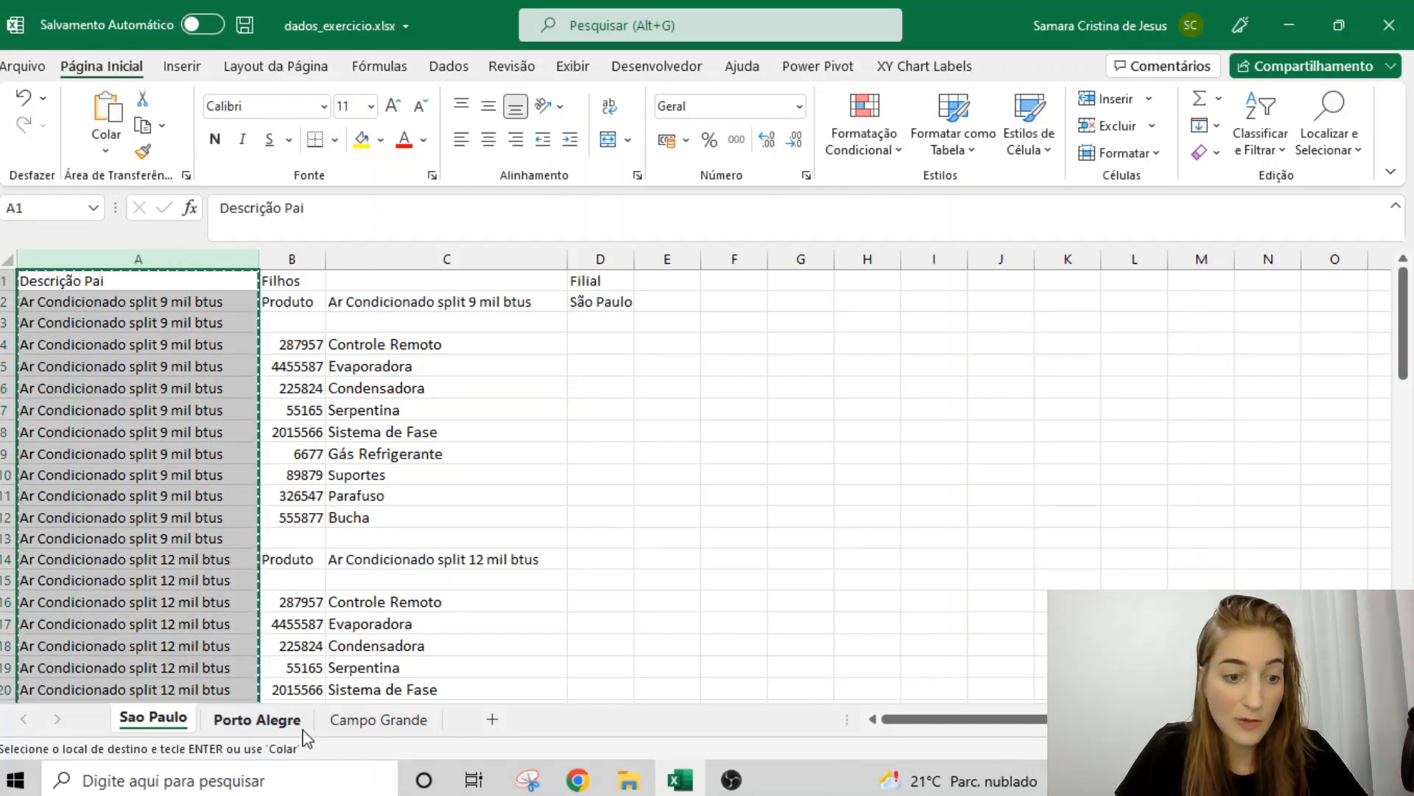
click(257, 718)
click(50, 259)
key(ctrl+v)
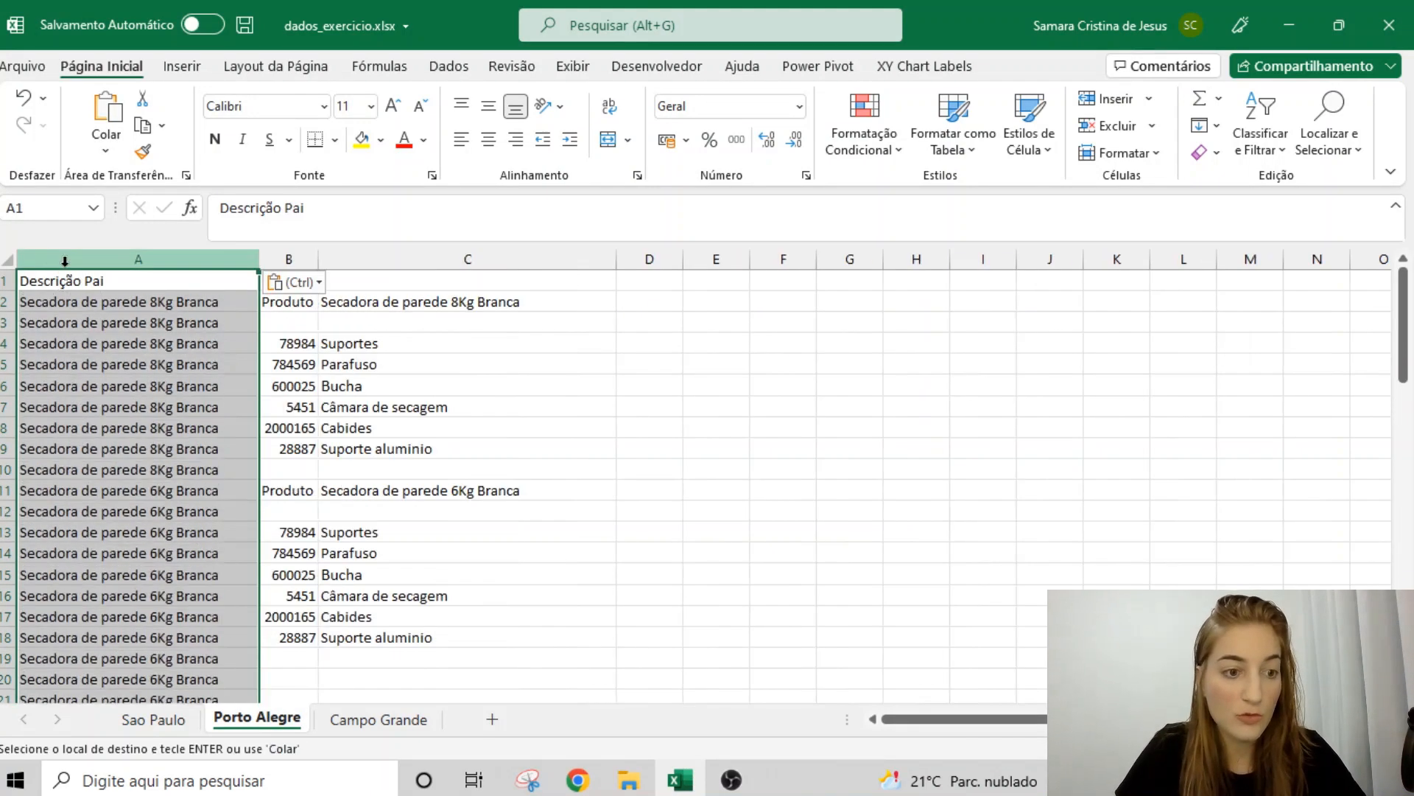
- Clear the surplus formulas below the last Porto Alegre component row, in cells A57 to A75
click(136, 431)
scroll(138, 434, down, 11)
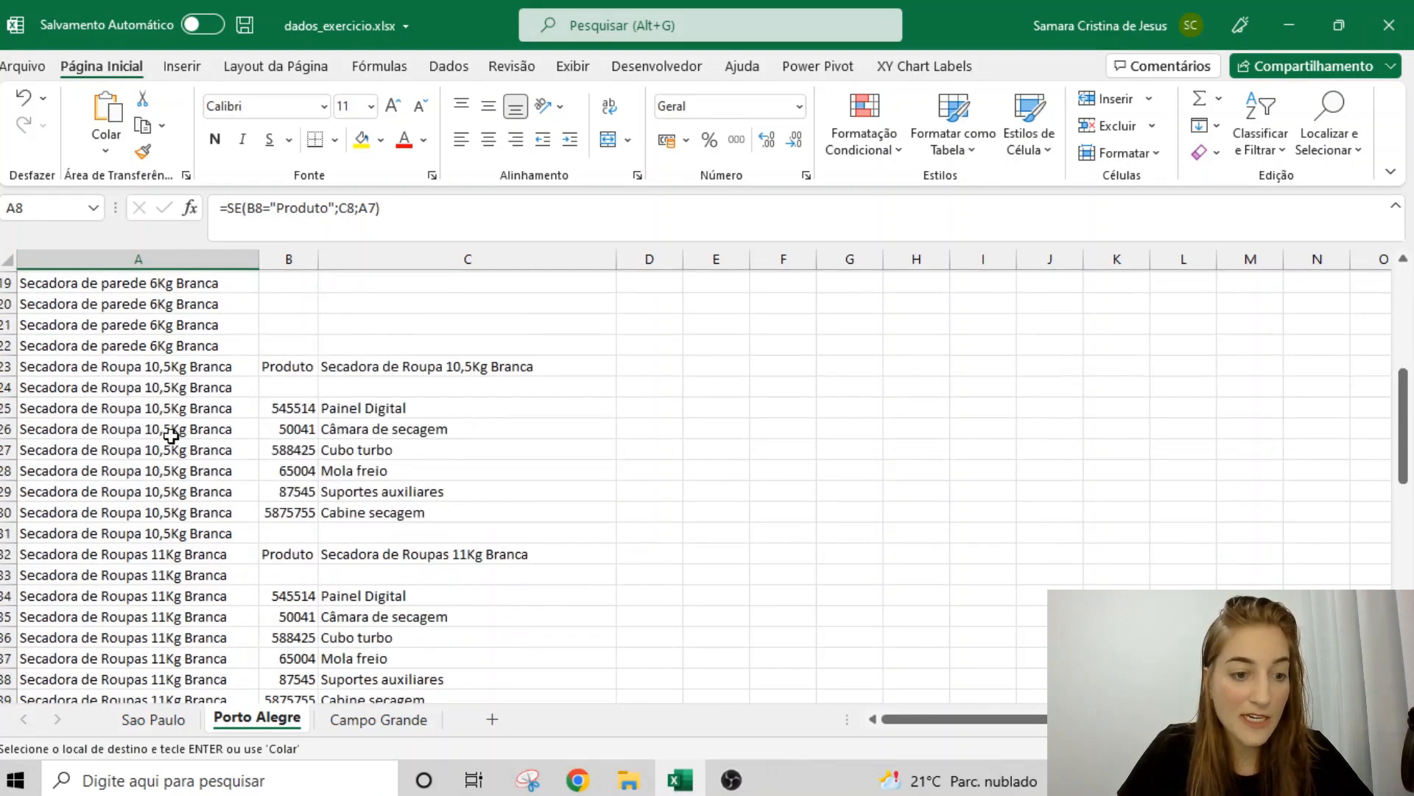
scroll(171, 436, down, 8)
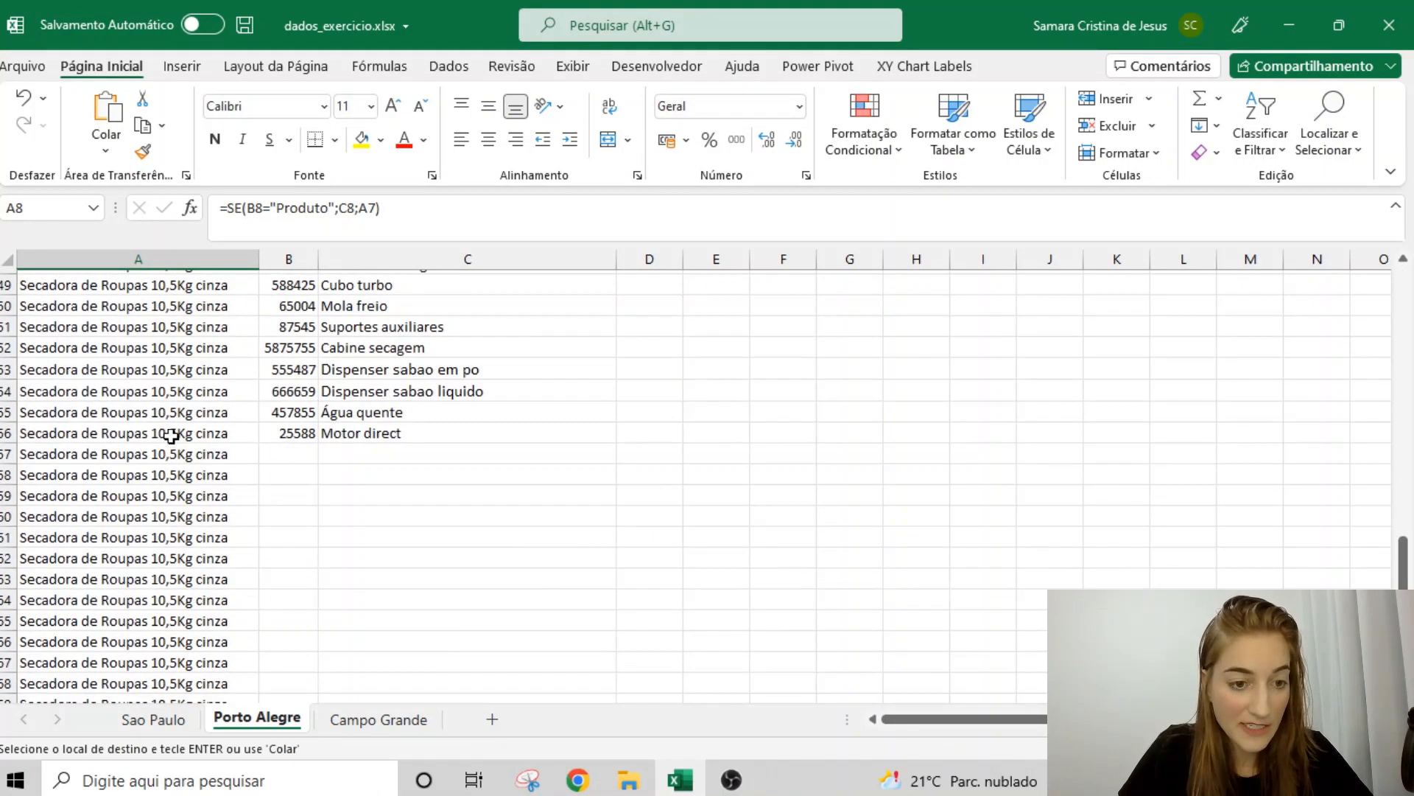
scroll(214, 442, up, 4)
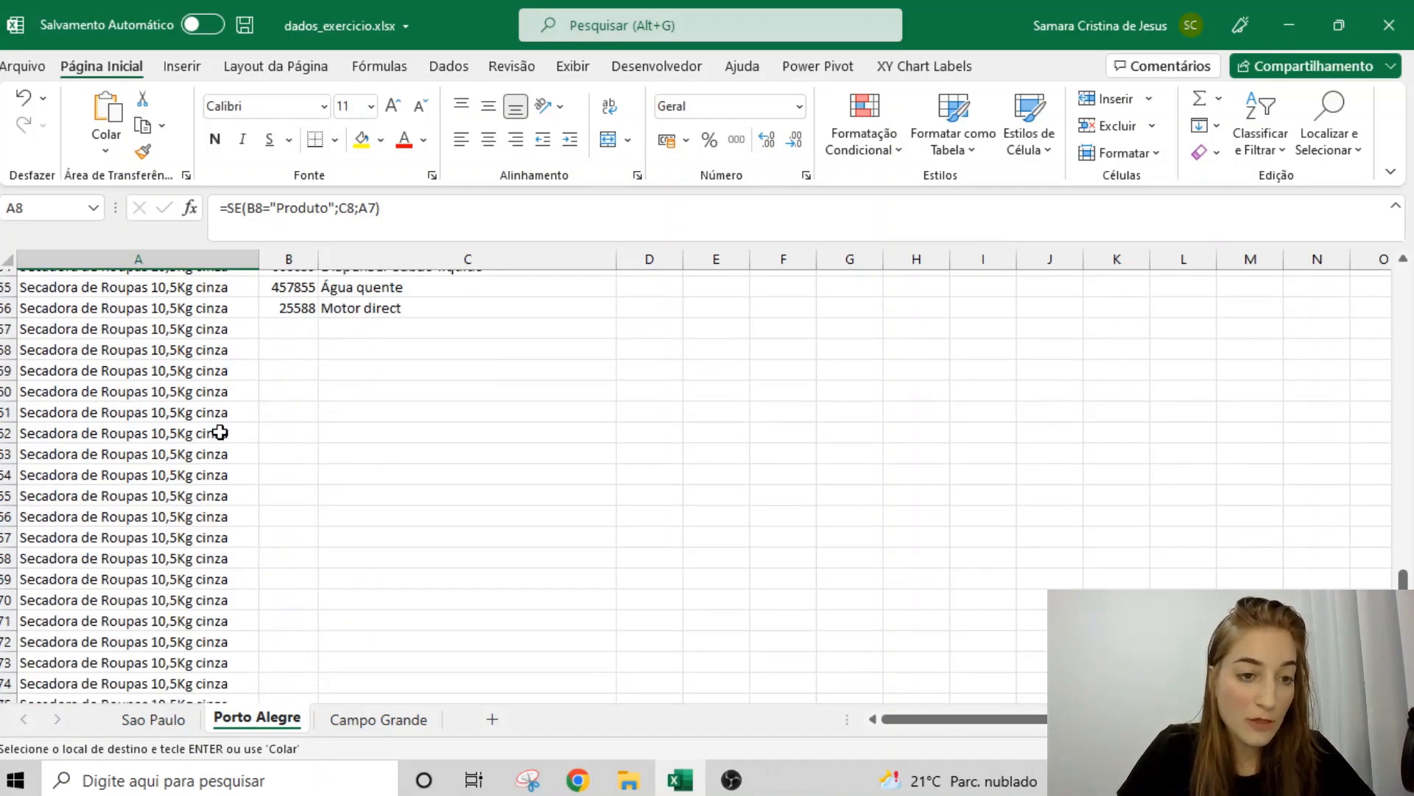
click(221, 515)
key(ctrl+shift+Down)
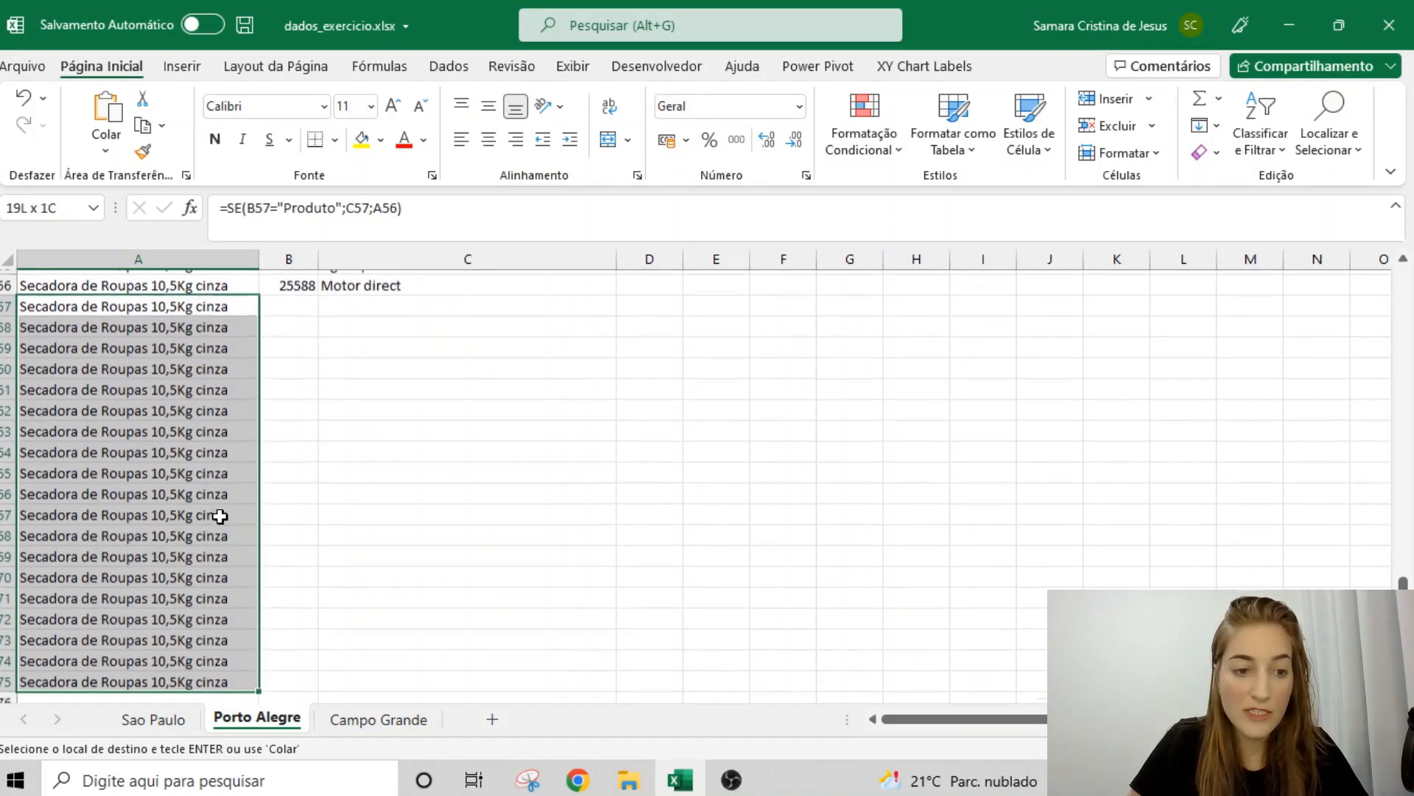
key(ctrl+q)
key(Delete)
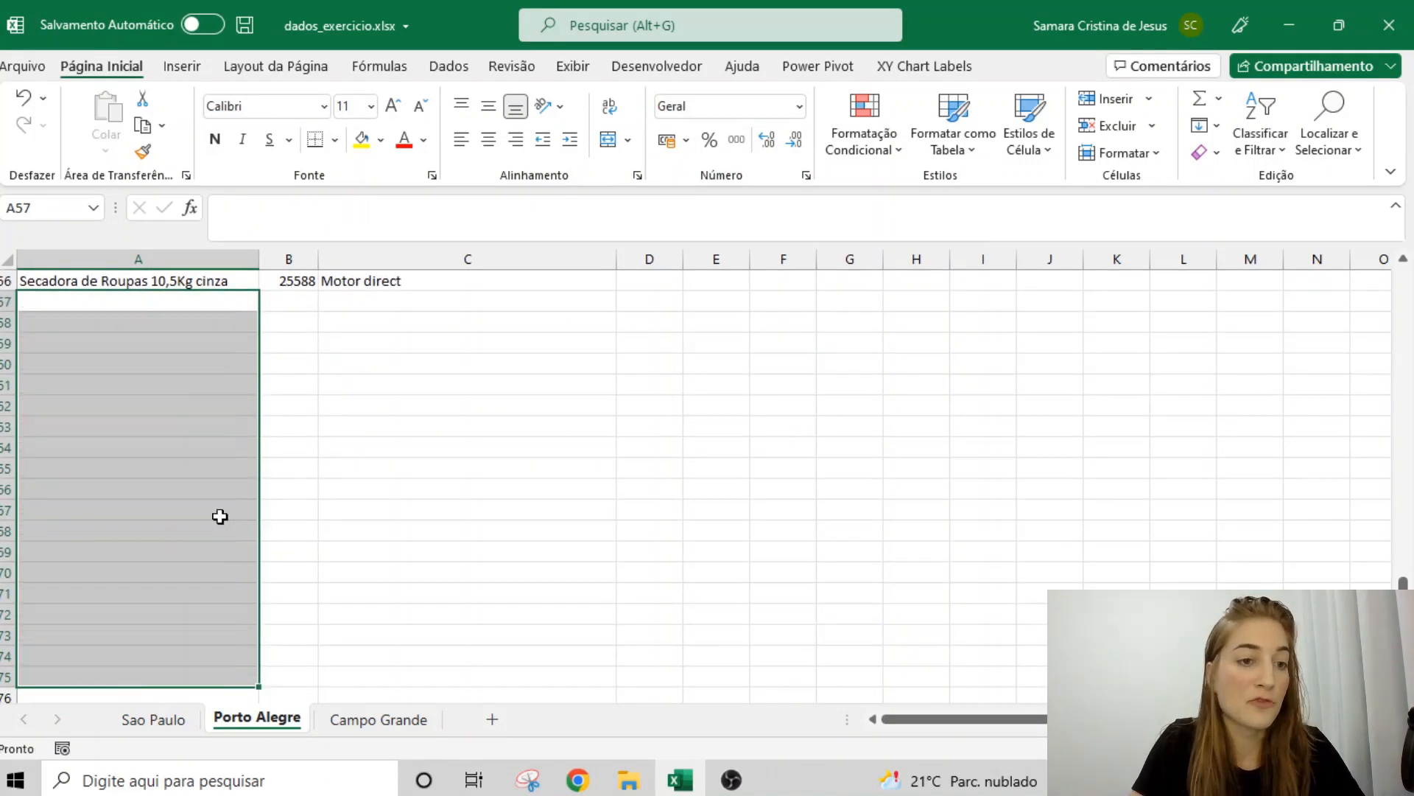
- Copy the whole column A of the Porto Alegre sheet into column A of the Campo Grande sheet
key(ctrl+Up)
key(ctrl+Up)
key(Down)
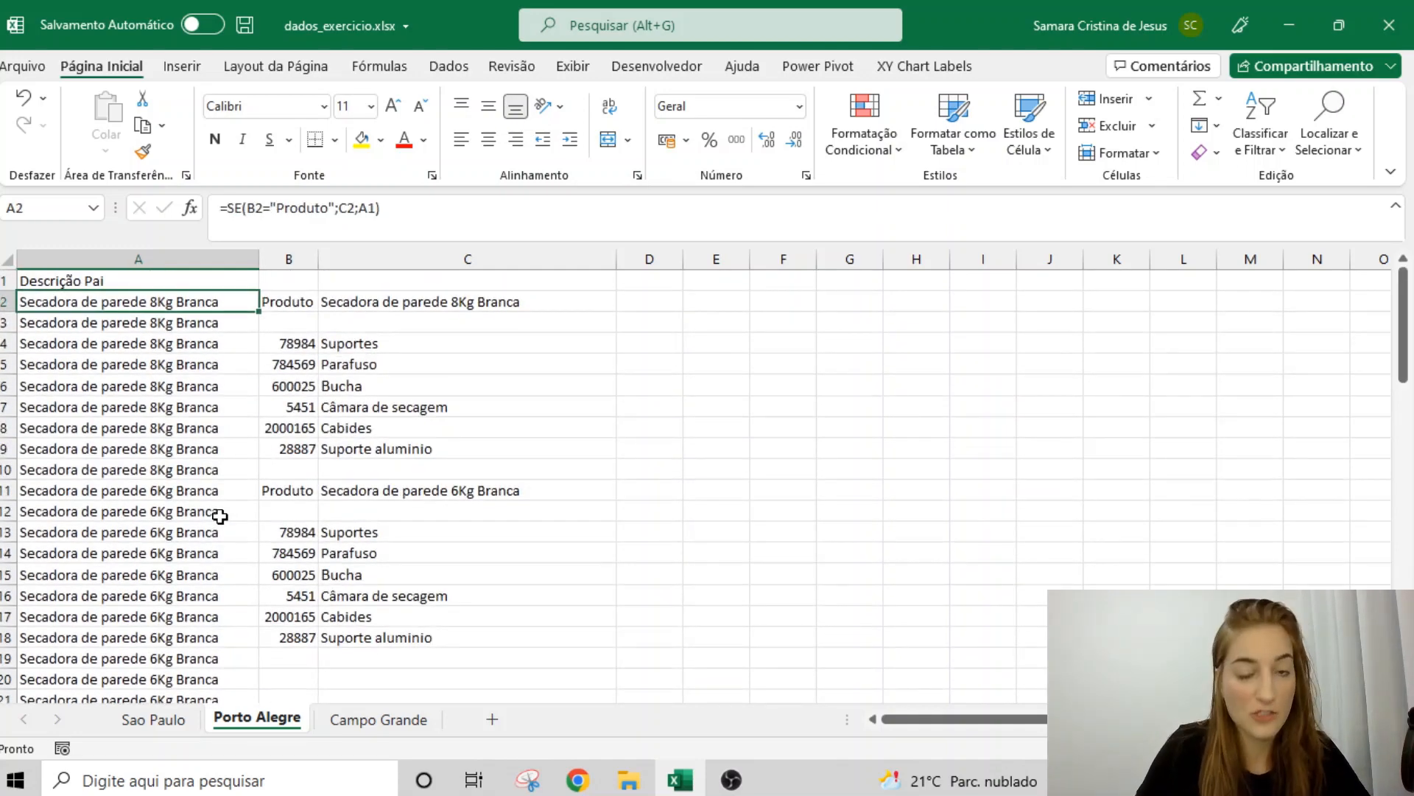
click(87, 262)
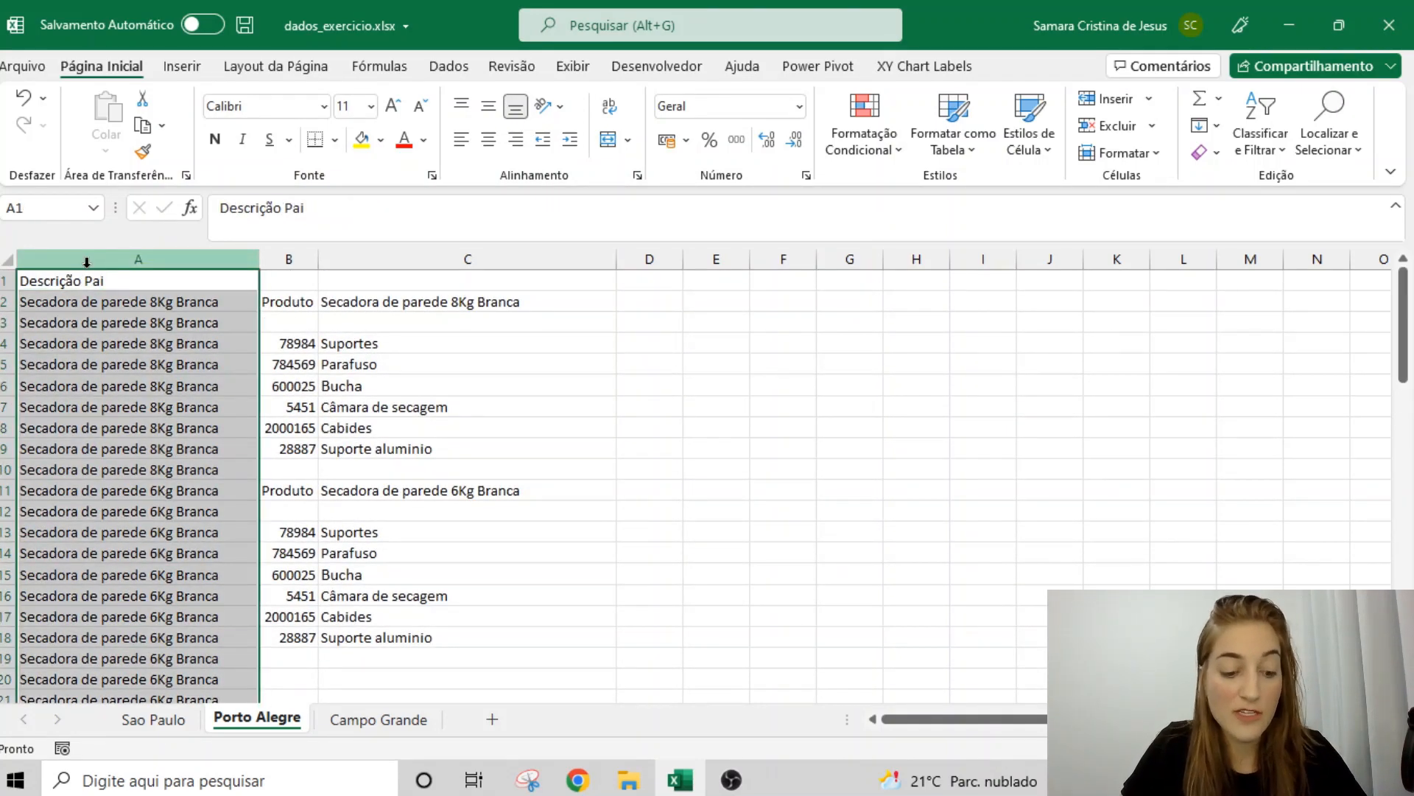
key(ctrl+c)
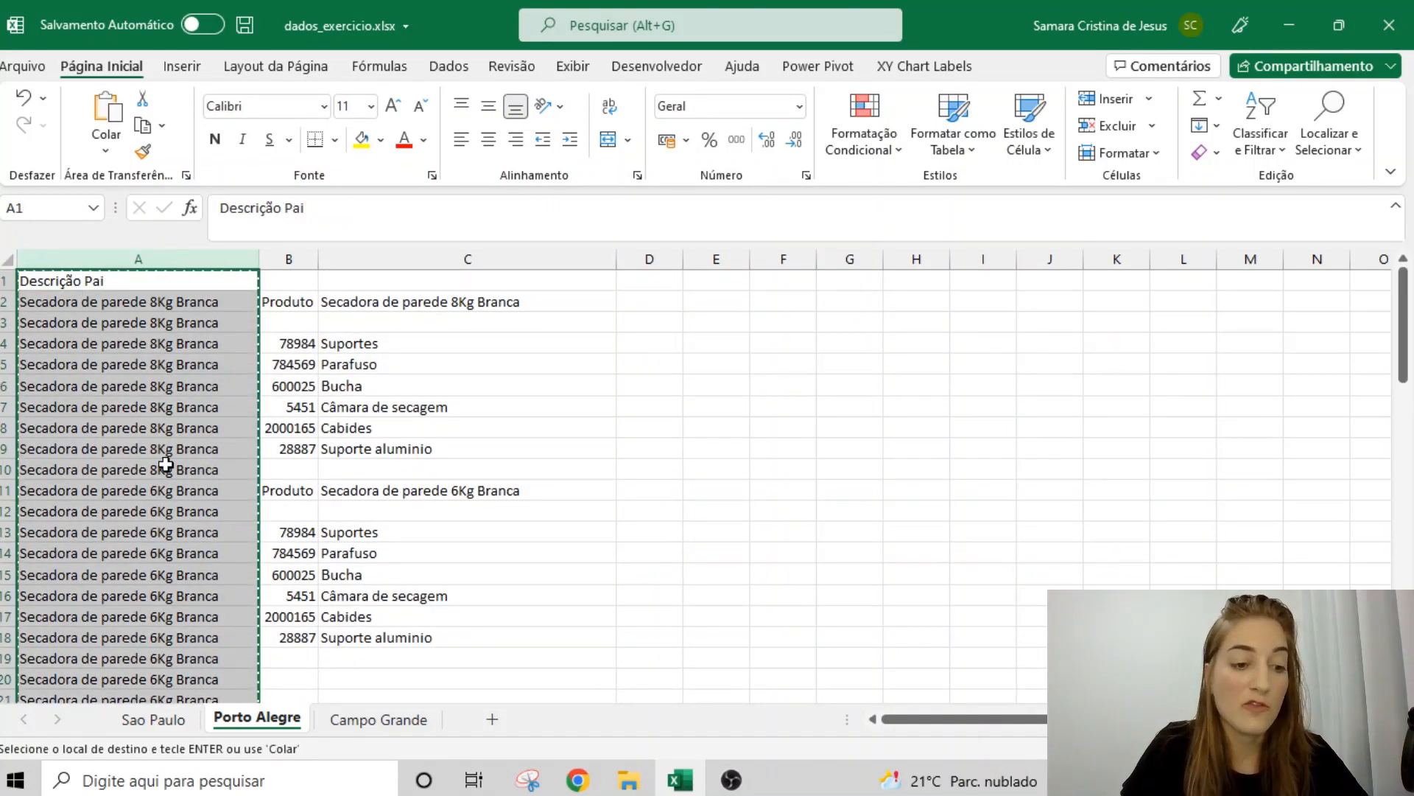
click(372, 720)
click(57, 257)
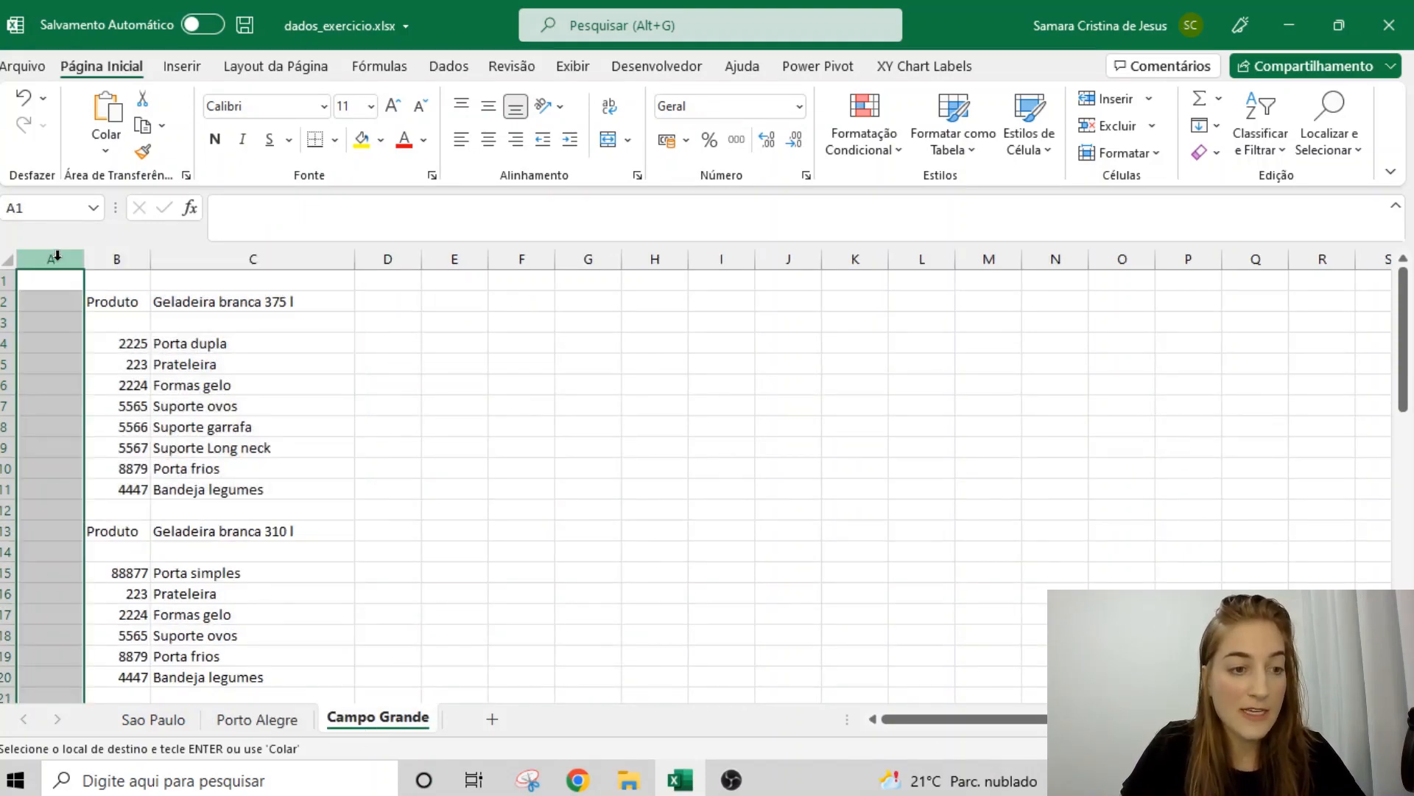
key(ctrl+v)
- Extend the column A formula from A56 down to row 60, covering the Frigobar vermelho 76 l components
scroll(147, 428, down, 16)
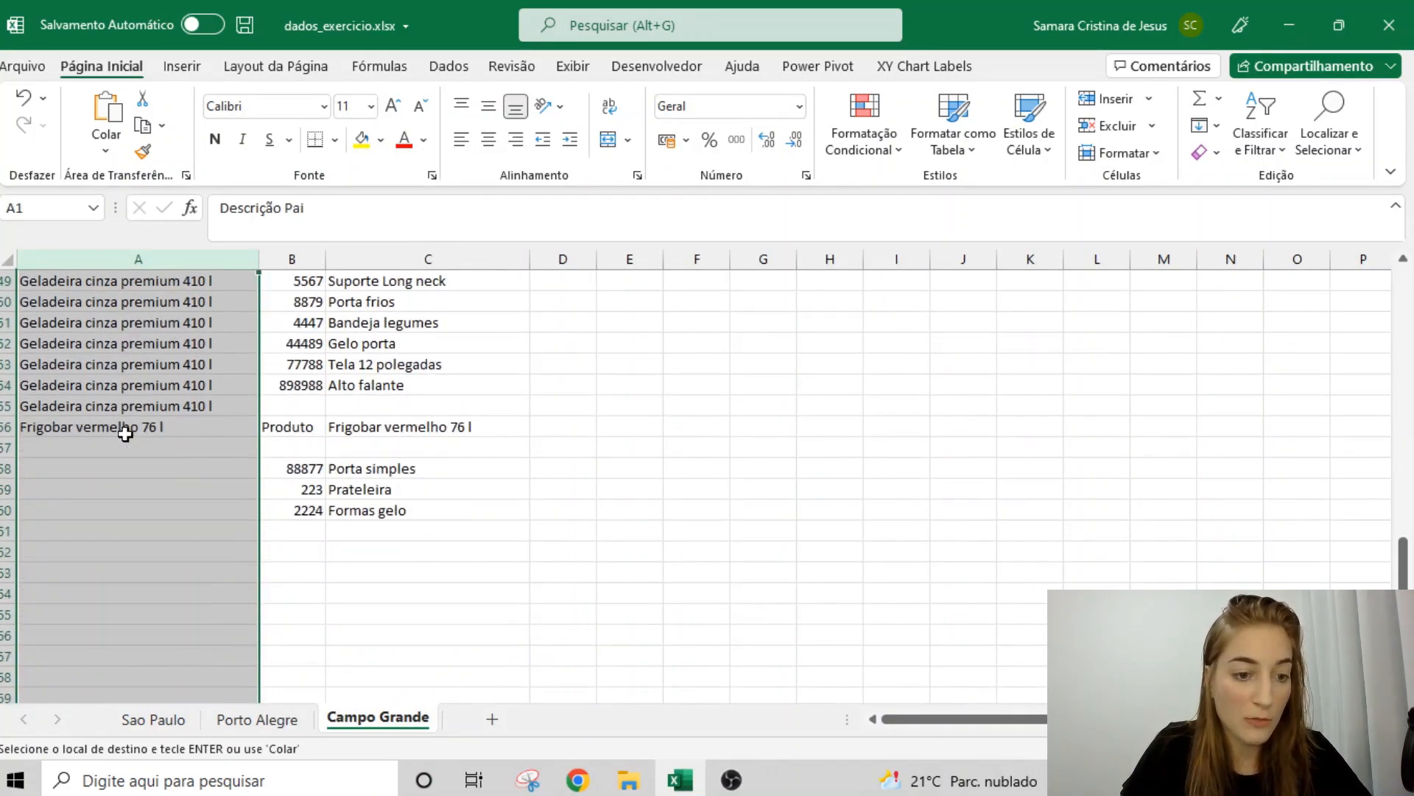
click(136, 427)
drag(259, 438, 247, 512)
scroll(287, 570, up, 16)
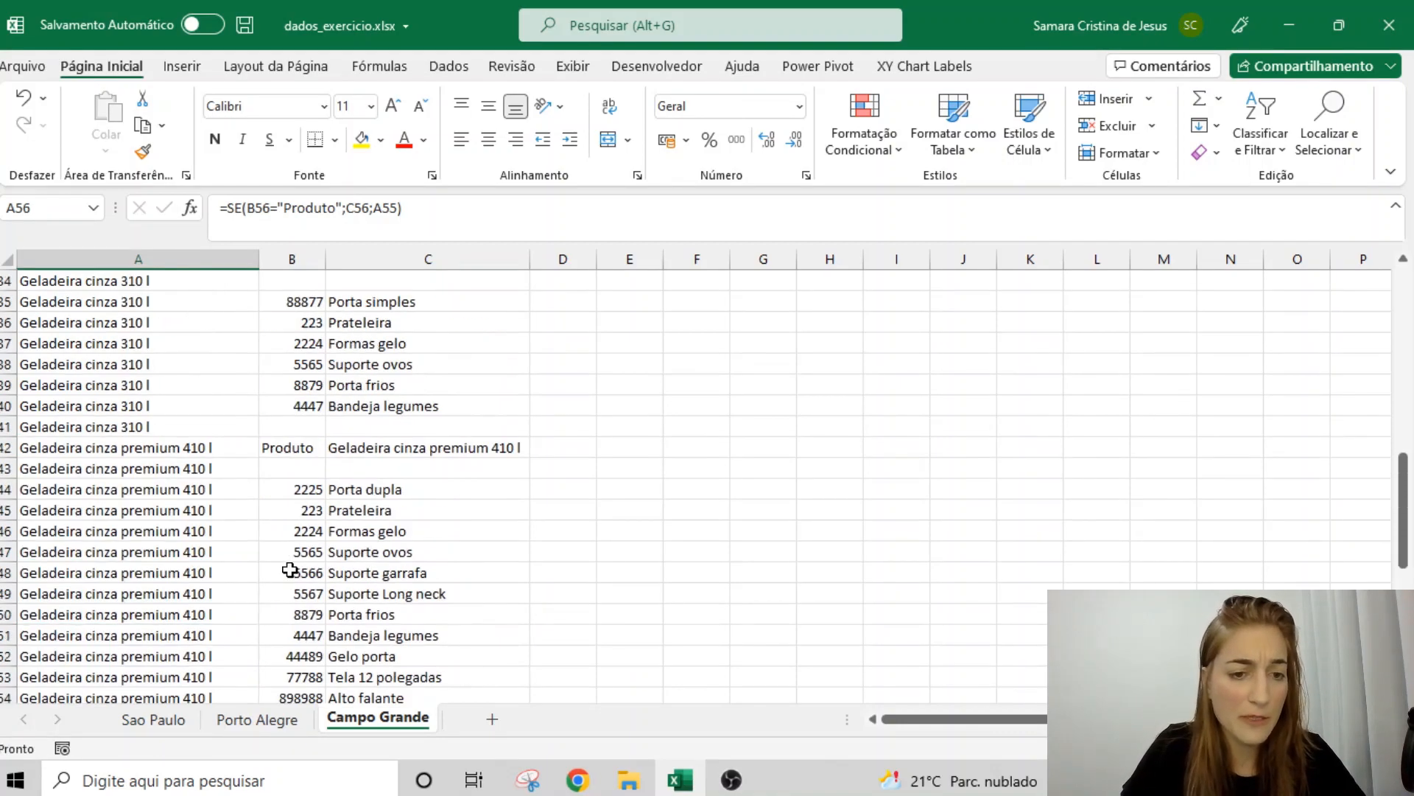
click(349, 409)
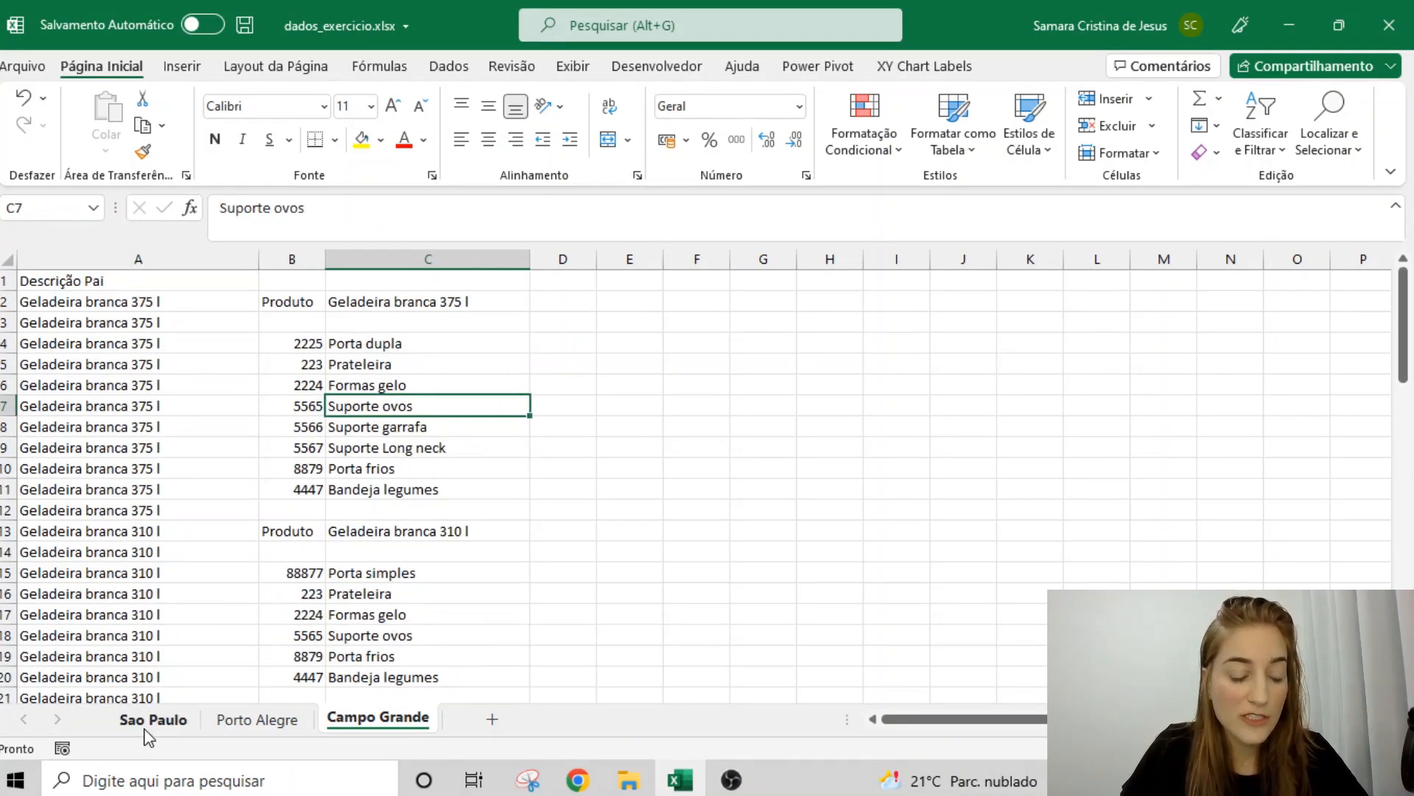
- Replace the column A formulas on the Sao Paulo sheet with their values
click(151, 722)
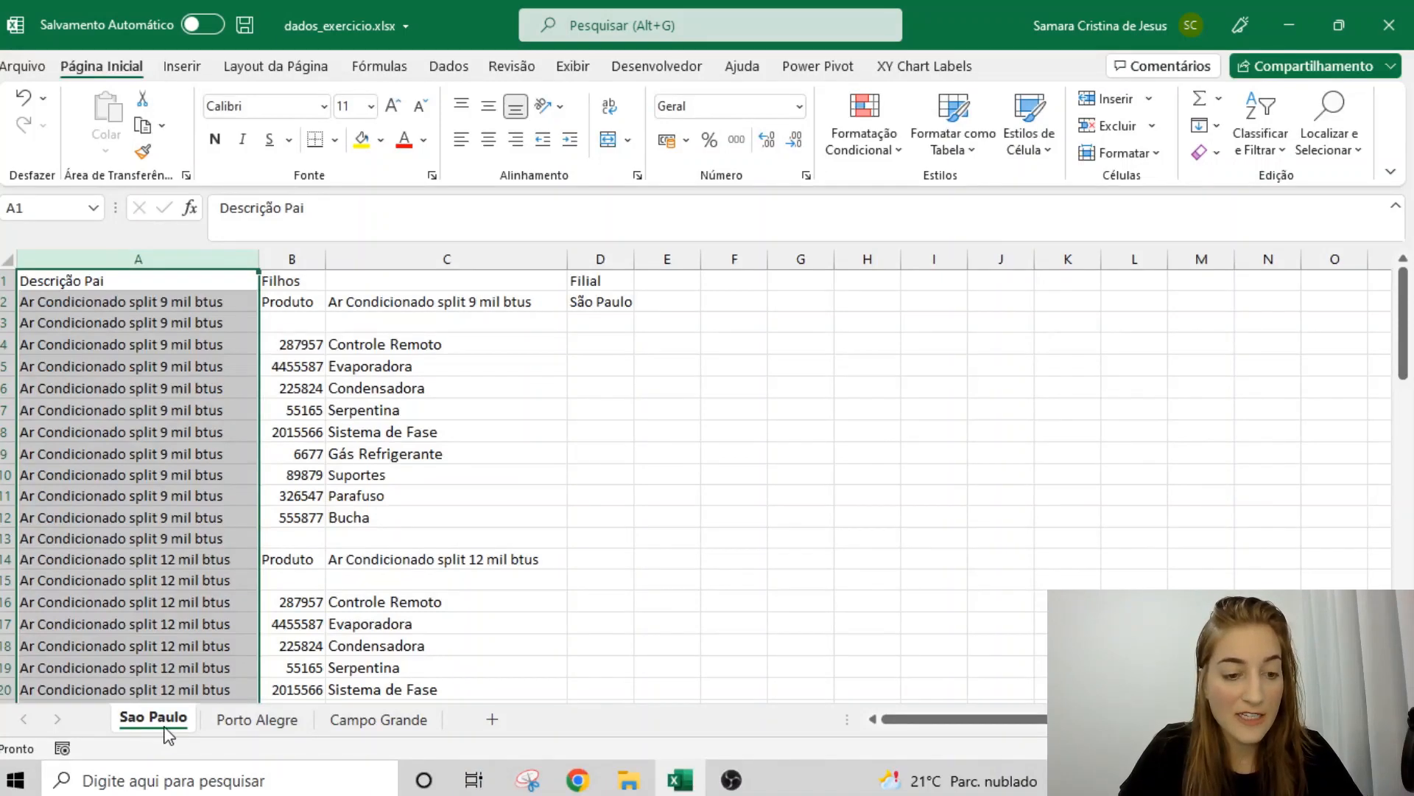
key(ctrl+c)
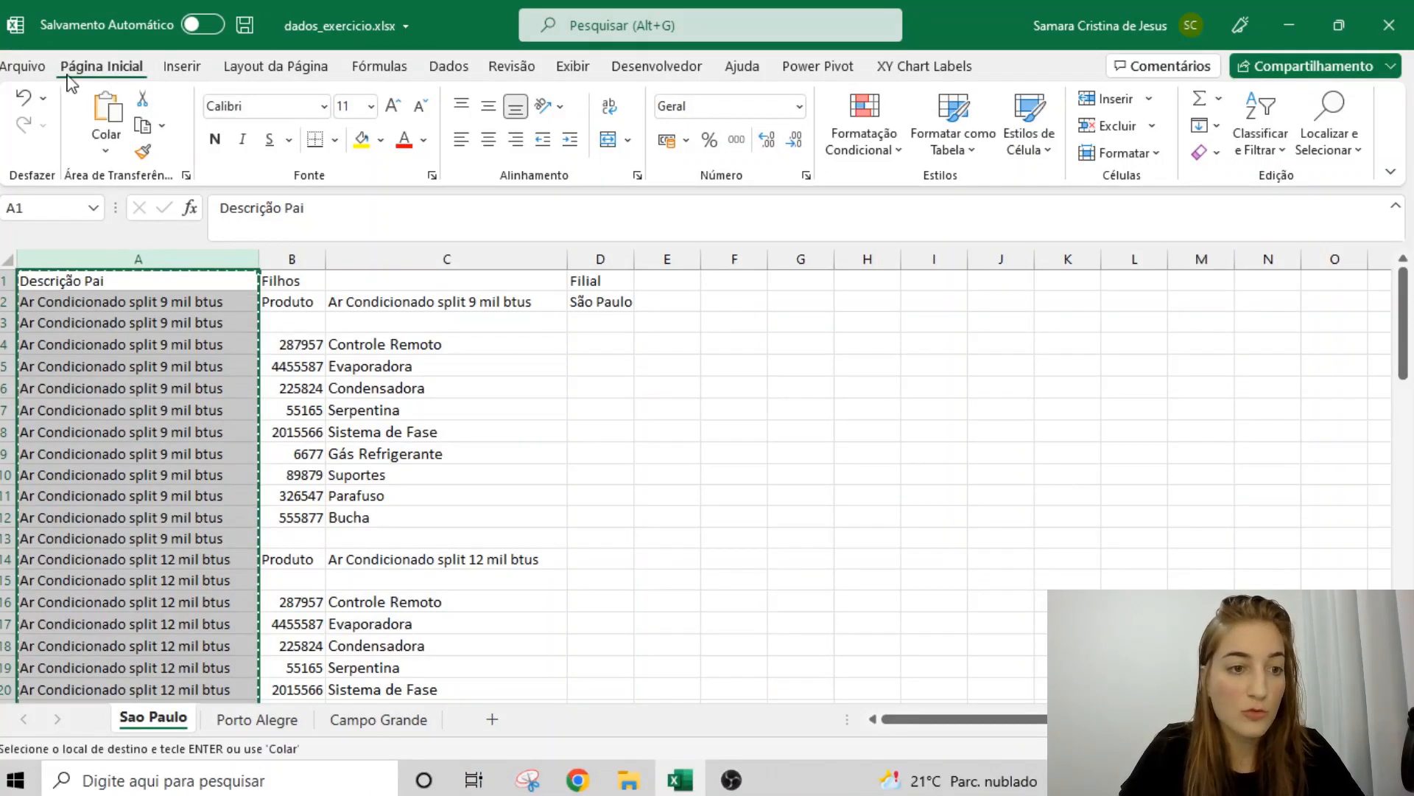
click(106, 143)
click(107, 249)
- Replace the column A formulas on the Porto Alegre sheet with their values
click(257, 720)
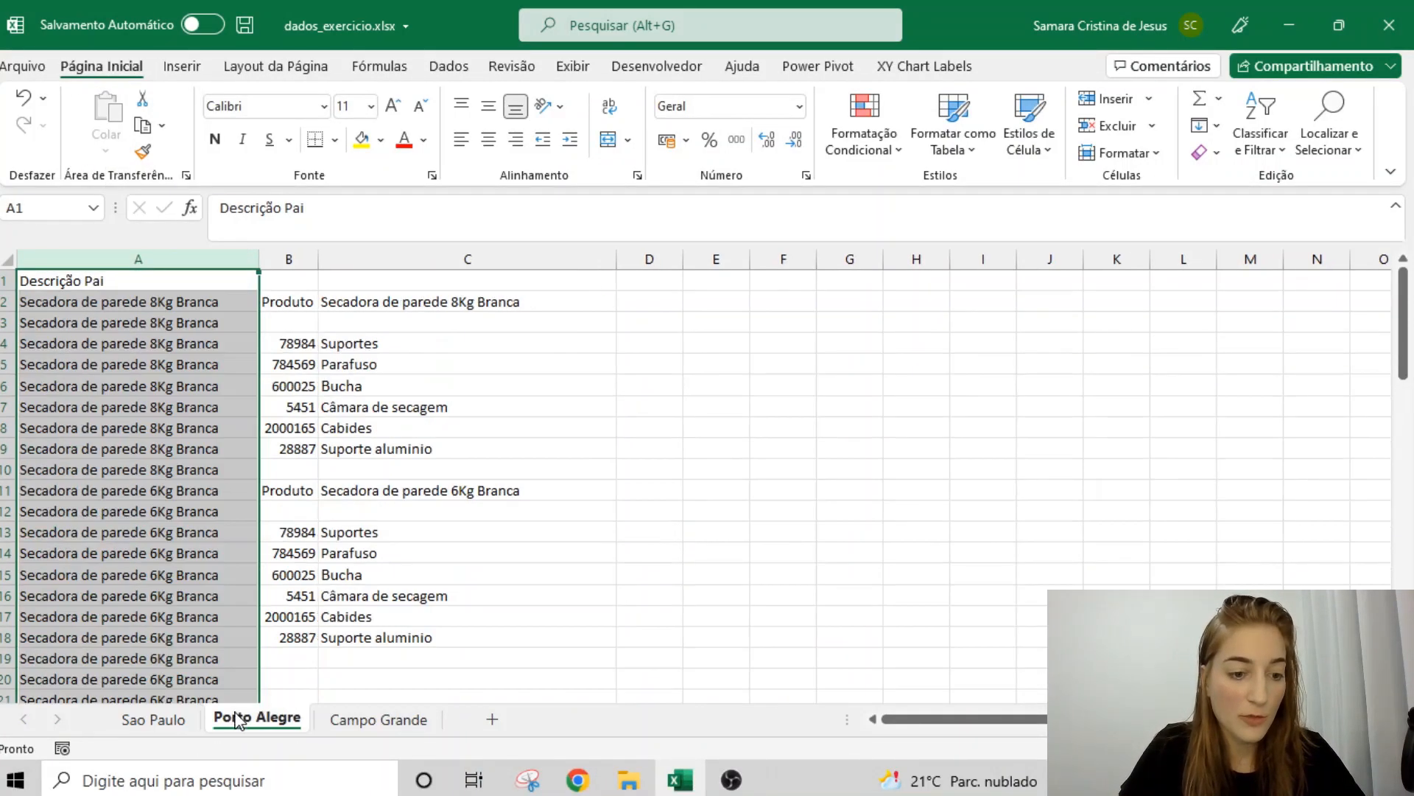
key(ctrl+c)
click(106, 147)
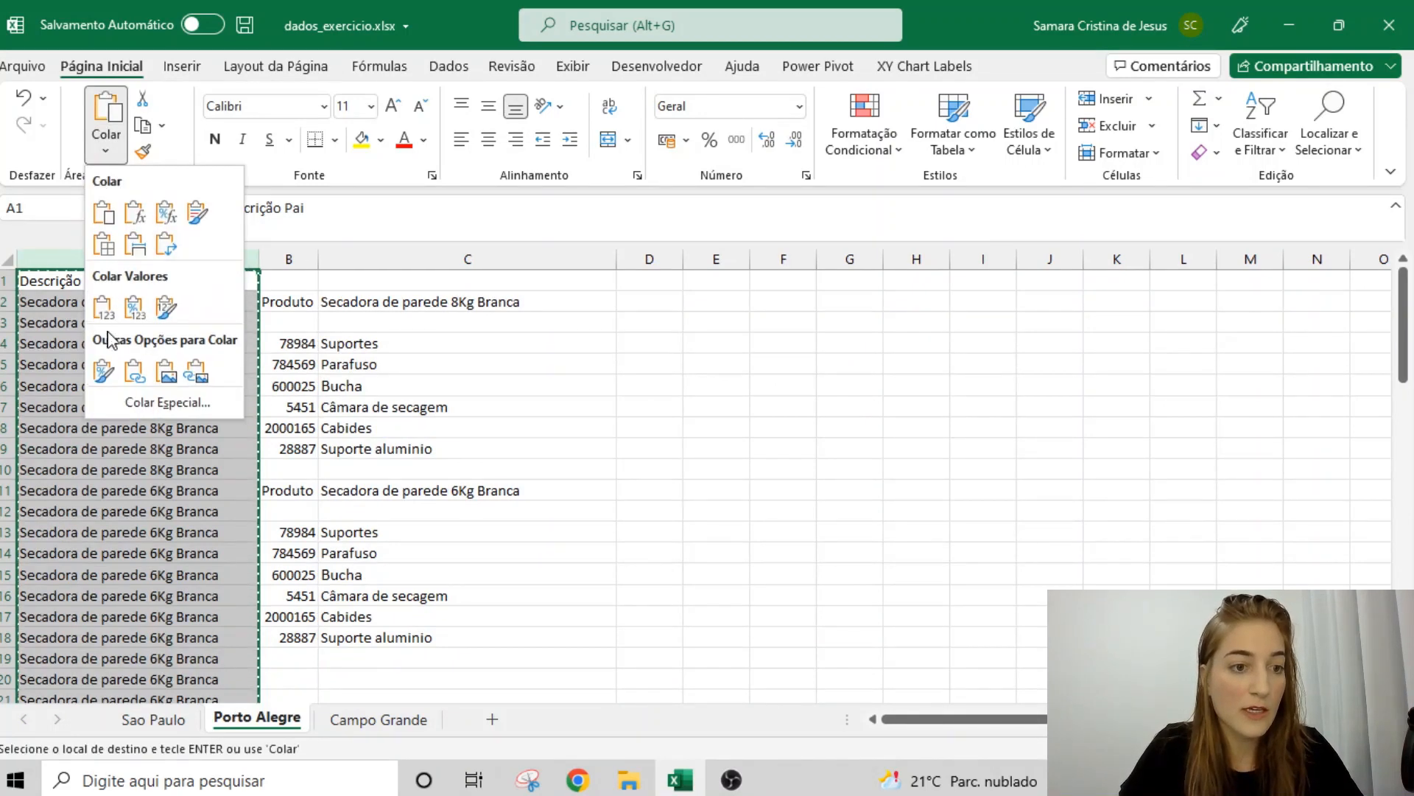
click(103, 313)
key(Escape)
- Replace the column A formulas on the Campo Grande sheet with their values
click(375, 720)
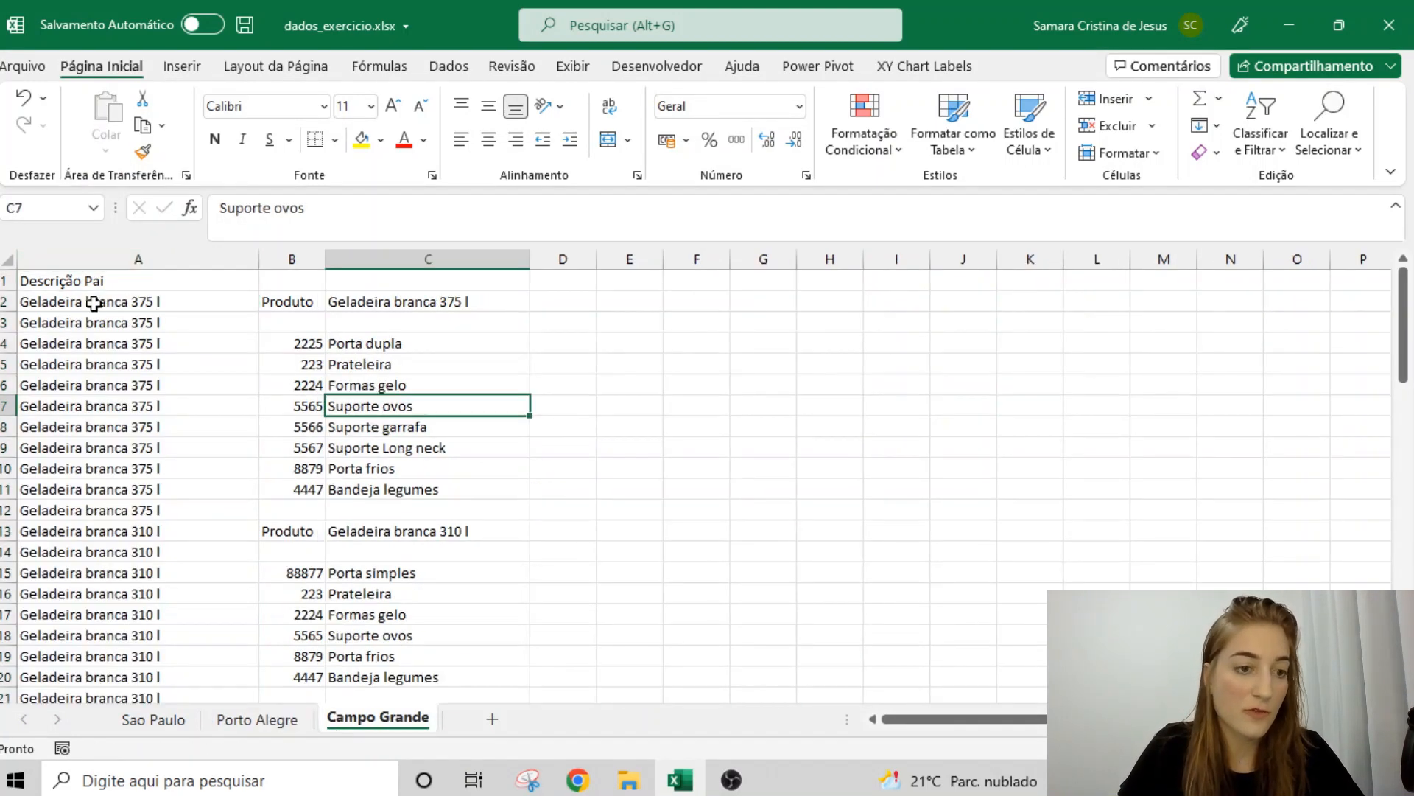
click(86, 258)
key(ctrl+c)
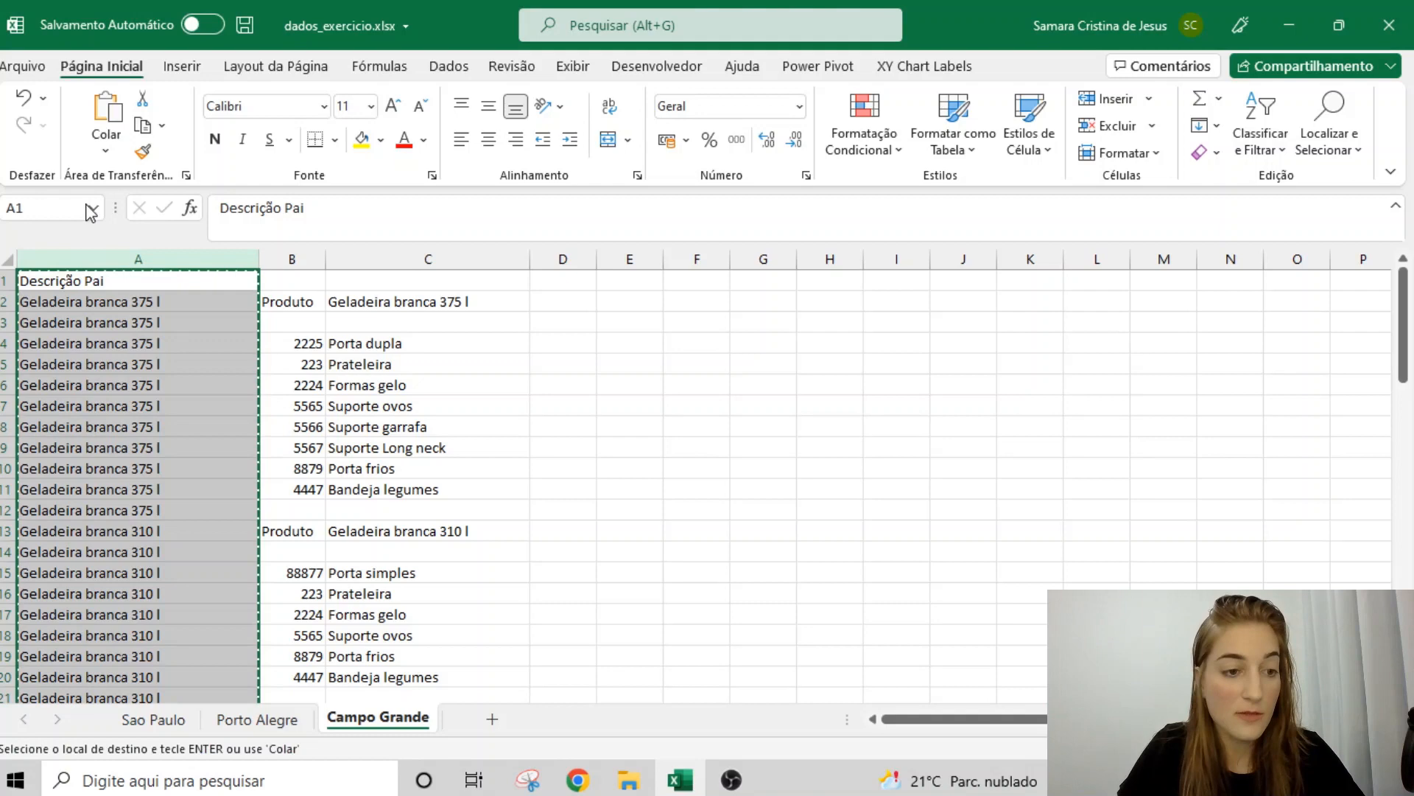
click(106, 144)
click(103, 308)
key(Escape)
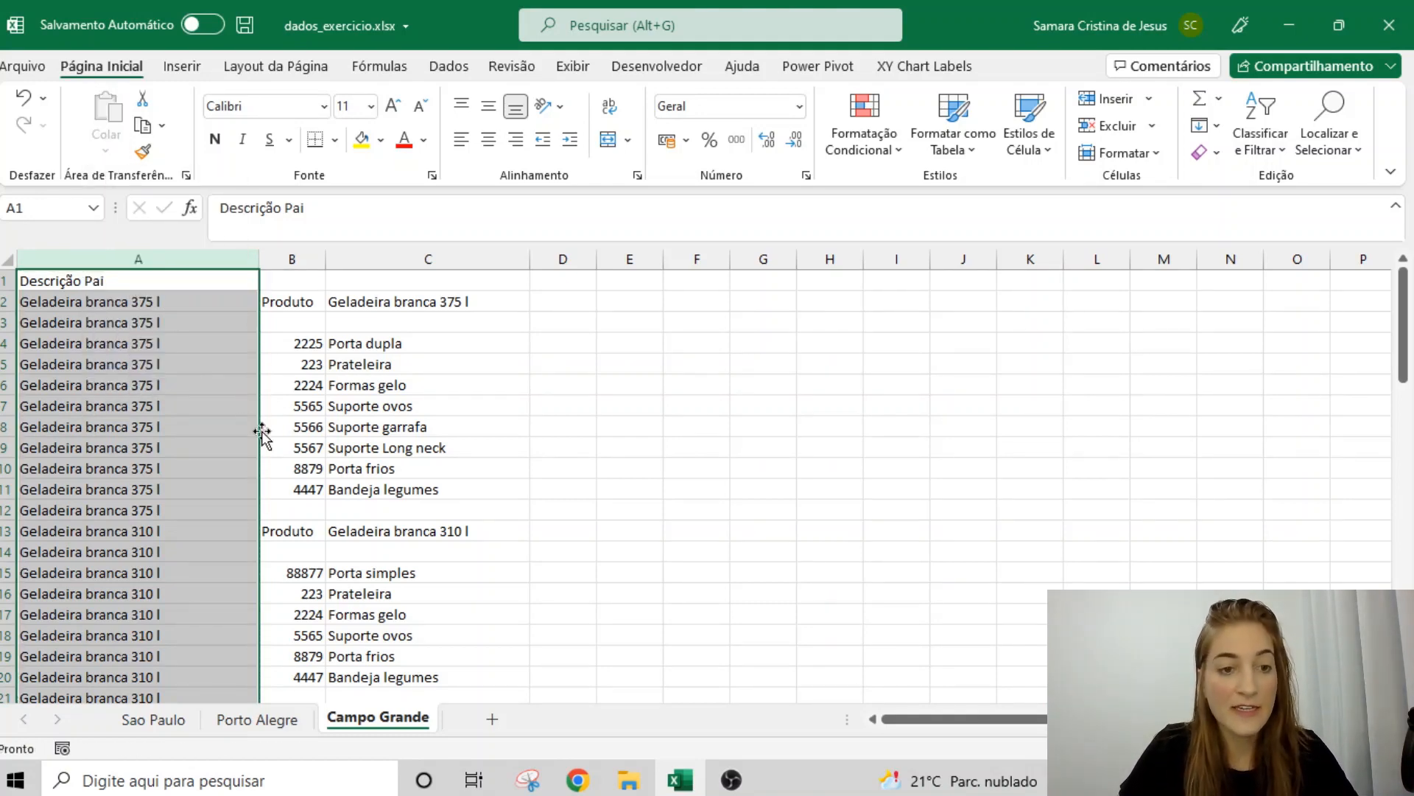
click(344, 451)
- Add filters to the header row of the Sao Paulo sheet
click(152, 718)
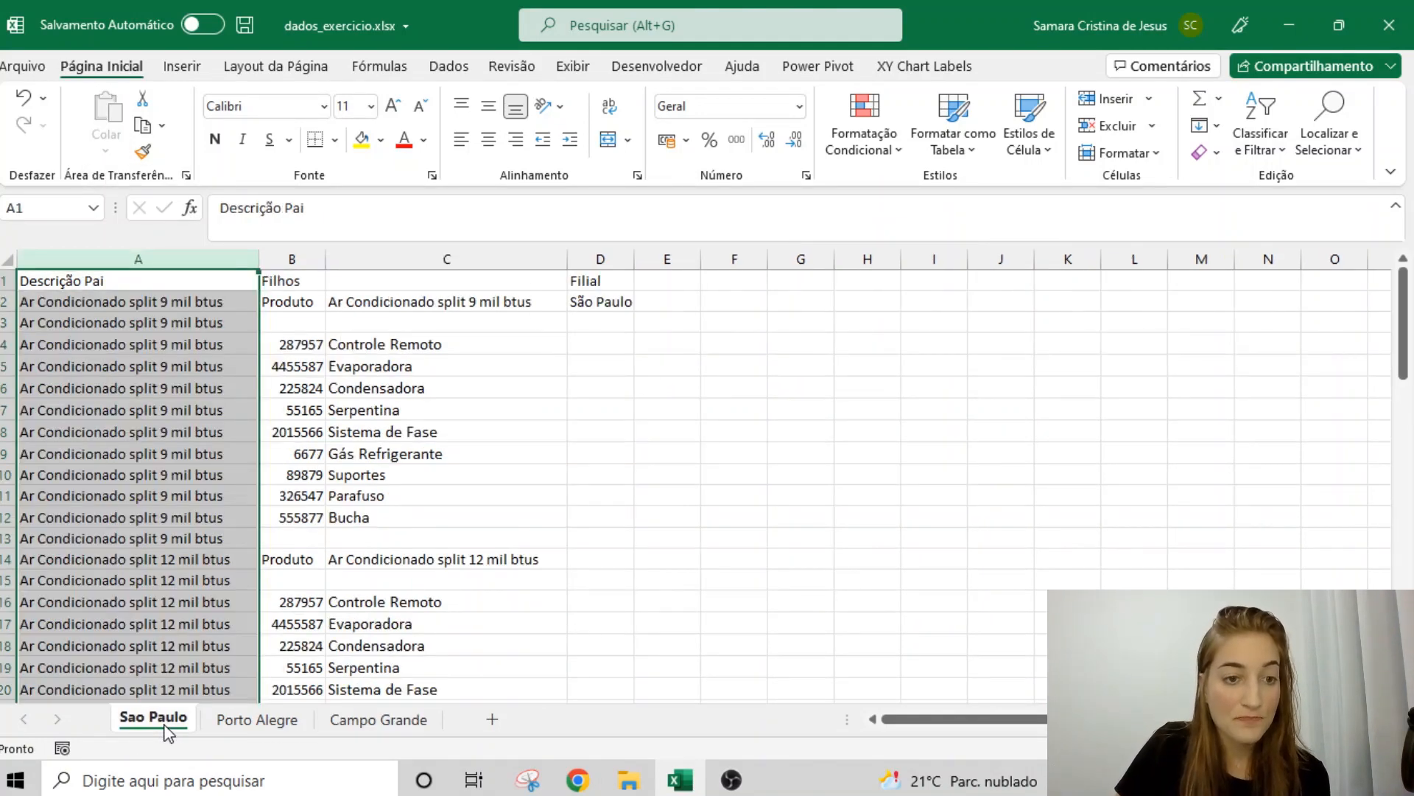
drag(284, 282, 614, 280)
click(623, 299)
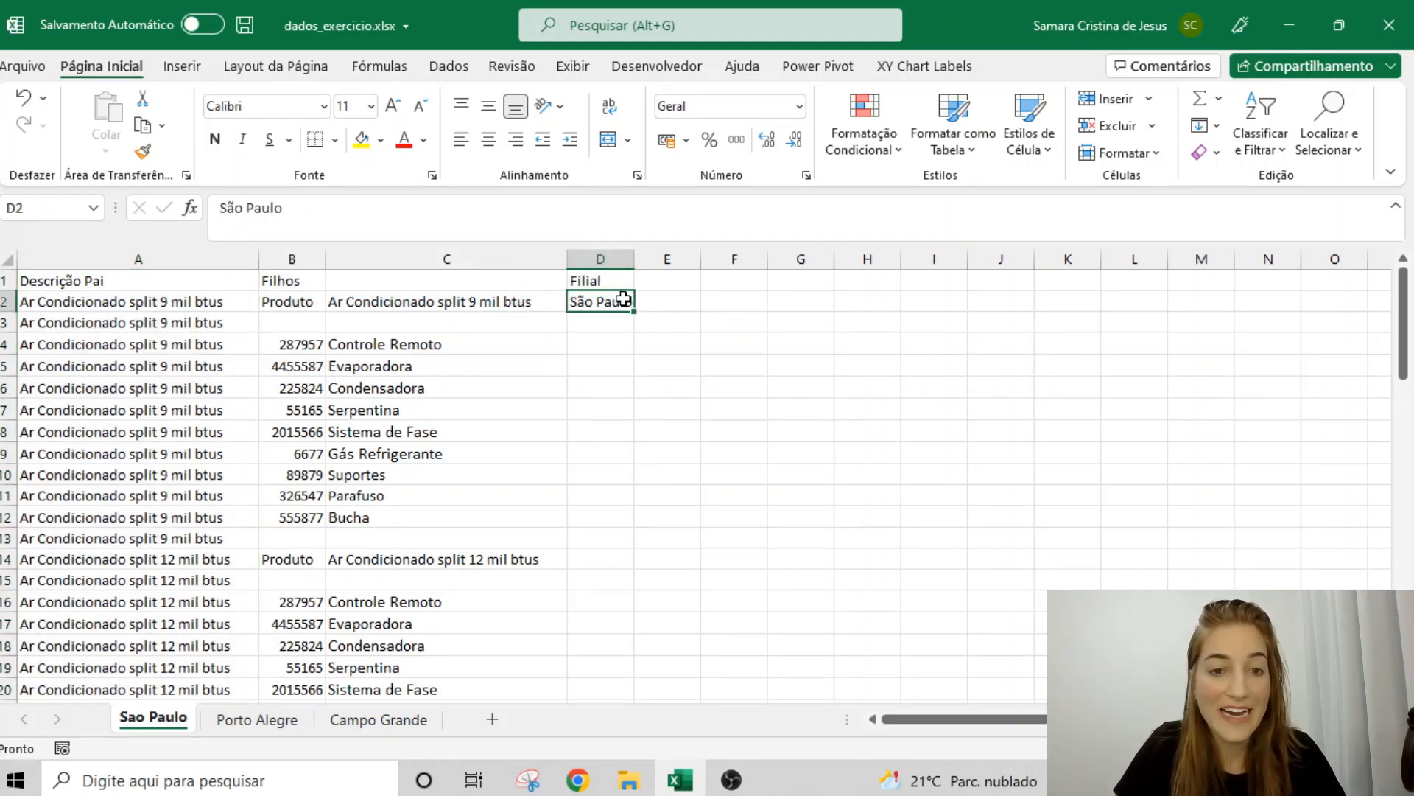
click(293, 280)
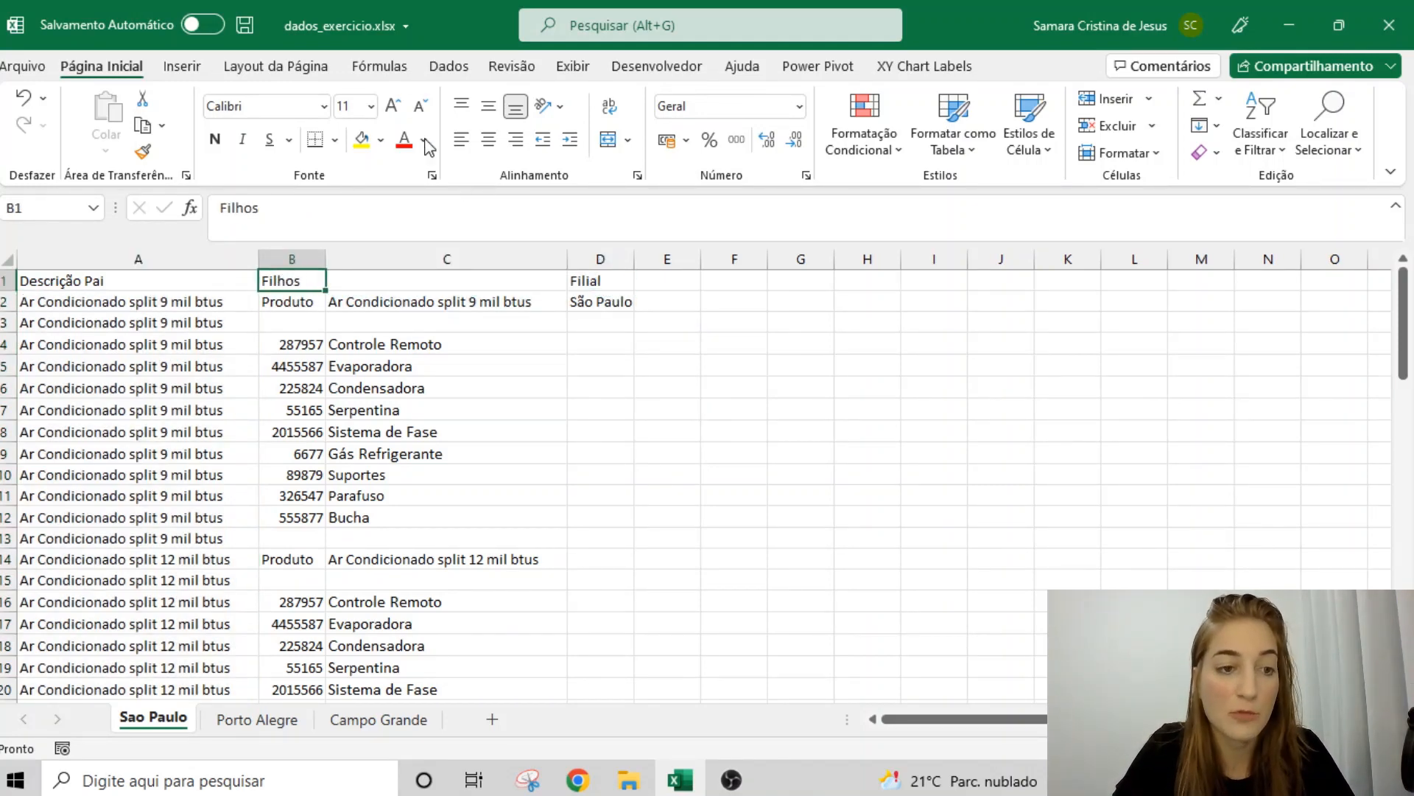
click(450, 68)
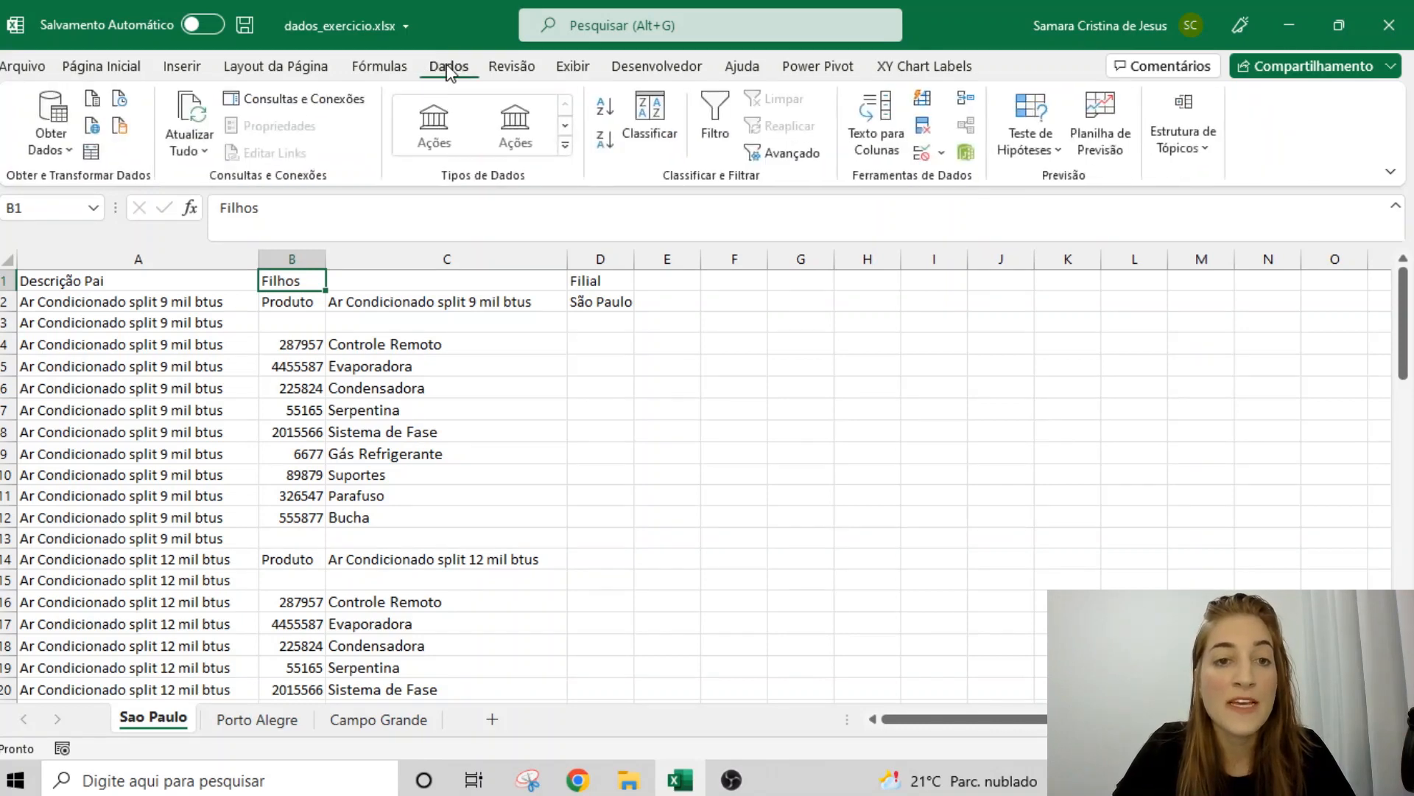
click(709, 124)
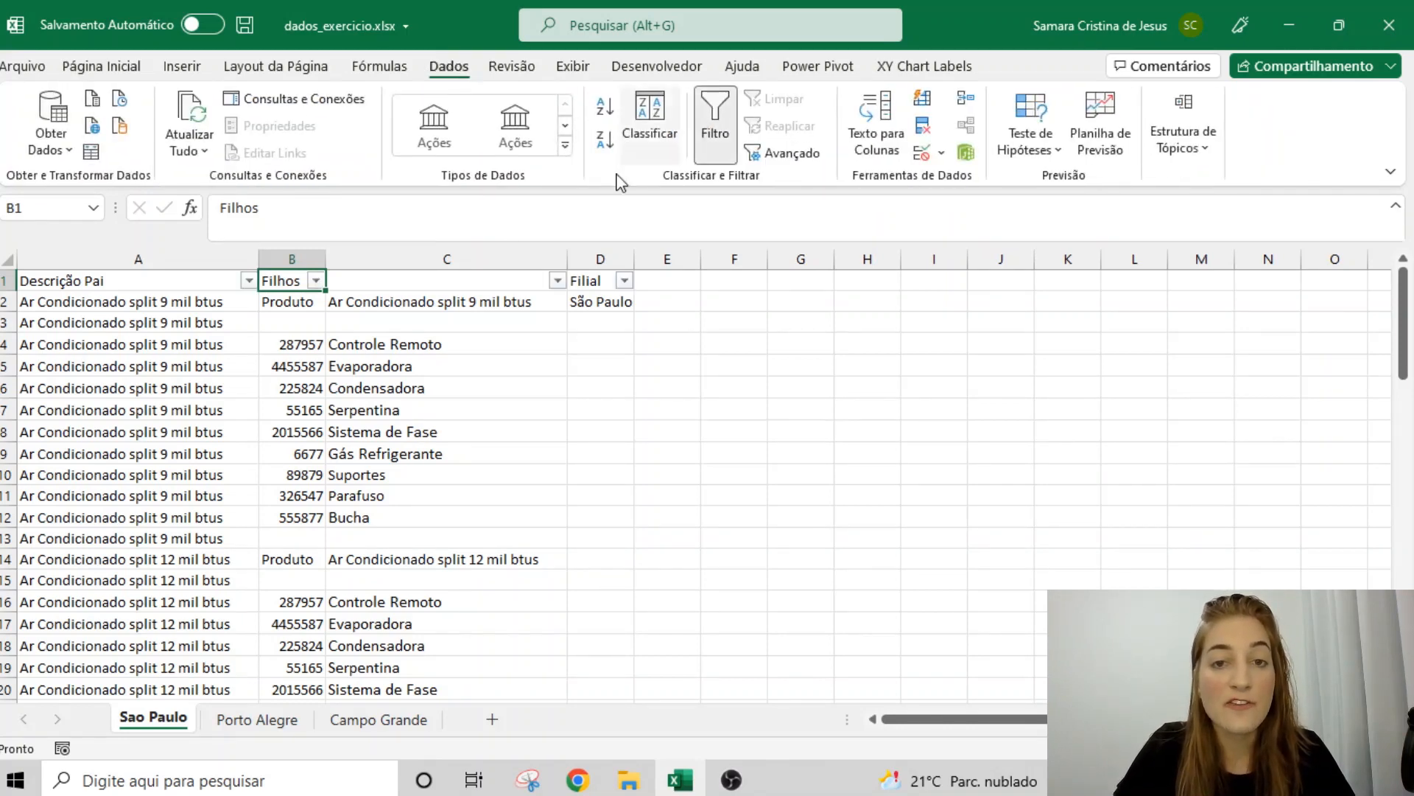
- Filter the Filhos column to show only Produto and (Vazias) rows
click(317, 281)
click(159, 526)
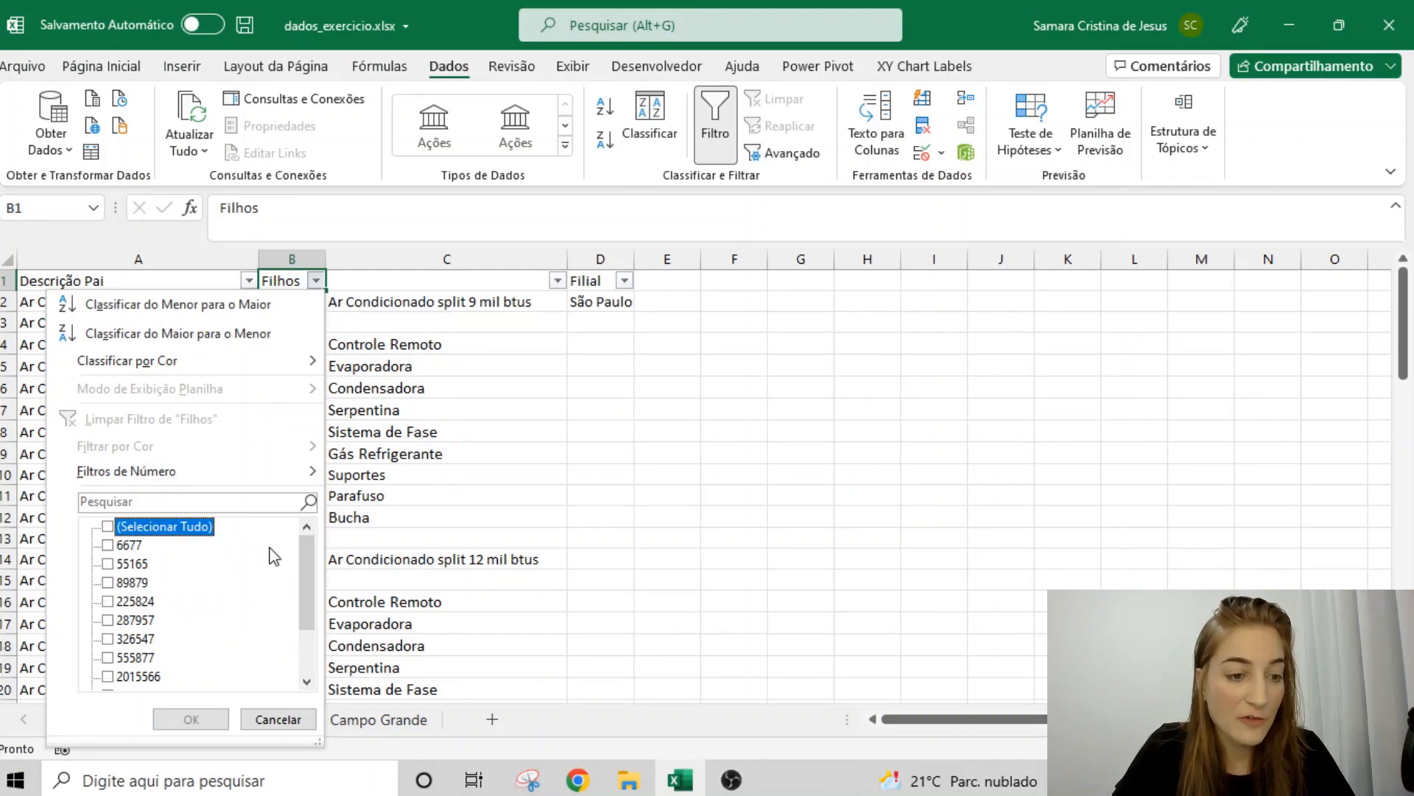
drag(304, 567, 298, 610)
click(108, 657)
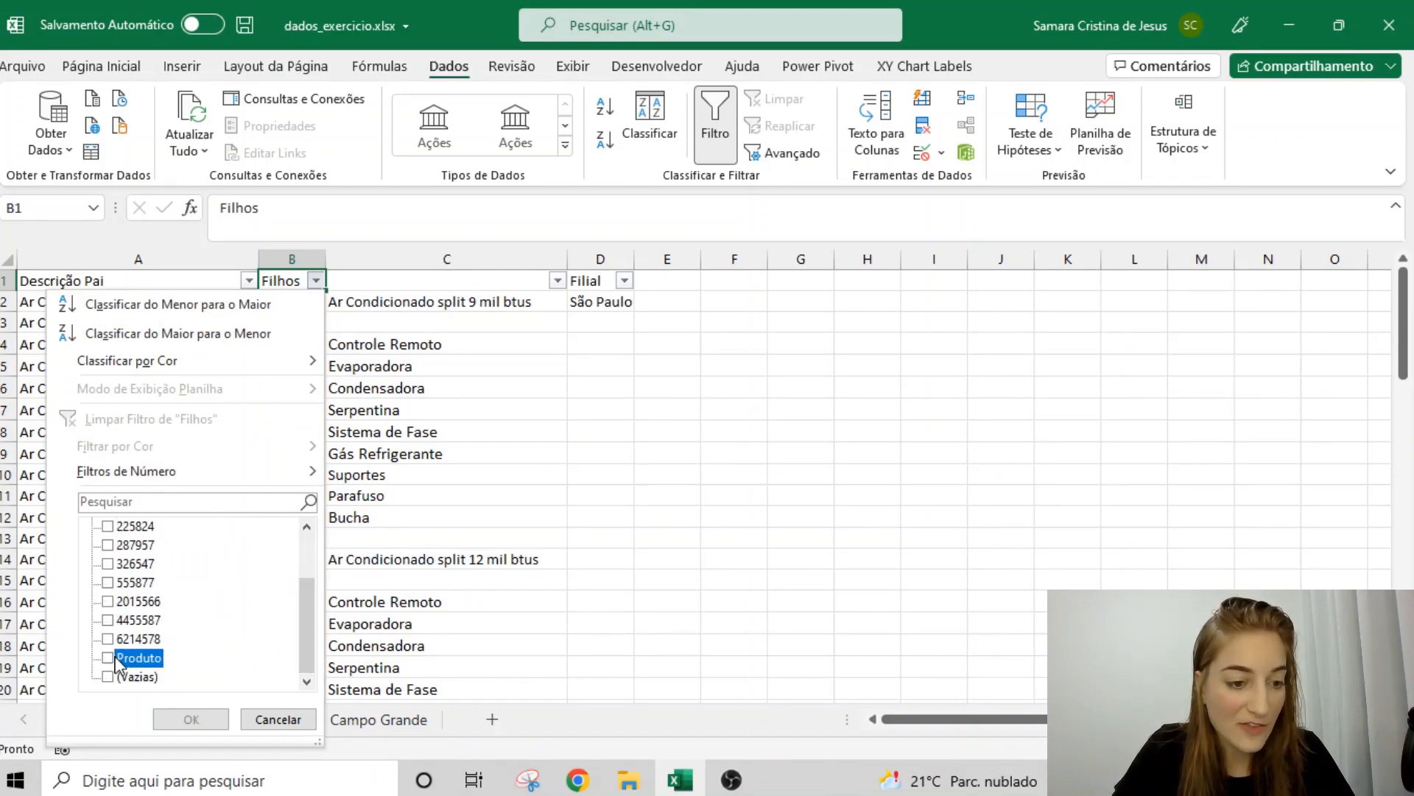
click(127, 676)
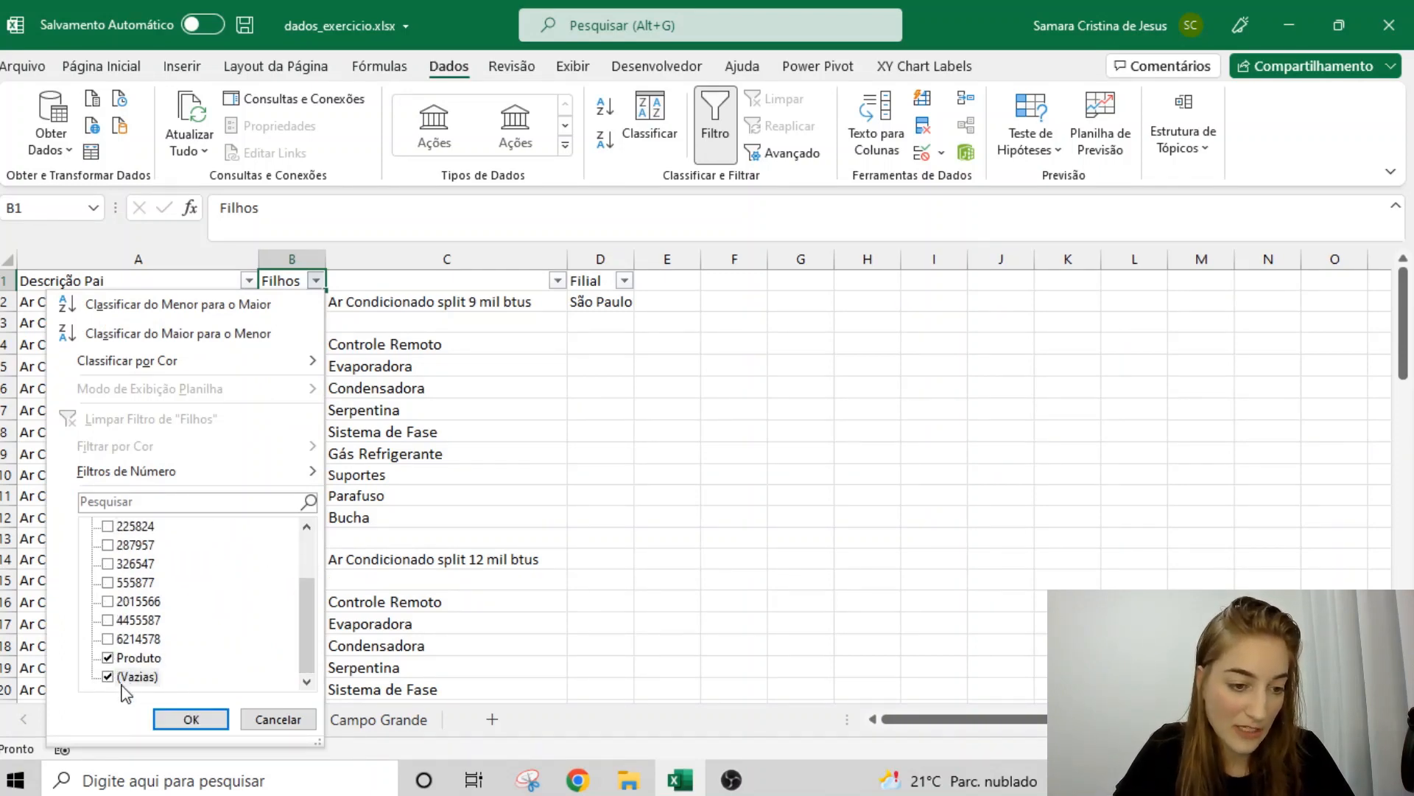
click(189, 719)
- Delete all the filtered Produto and blank rows on the Sao Paulo sheet, and remove the filter
drag(4, 301, 3, 635)
right_click(3, 604)
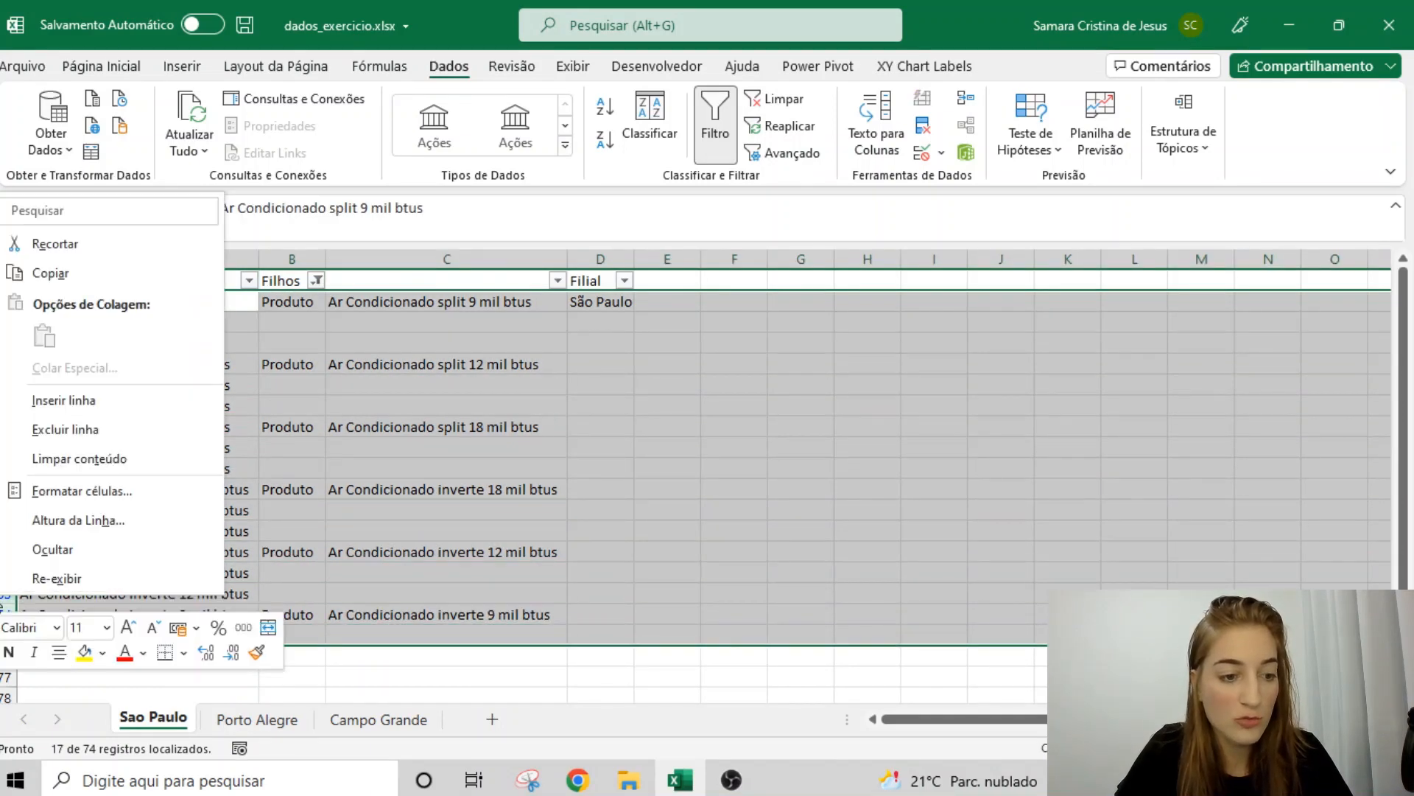
click(81, 428)
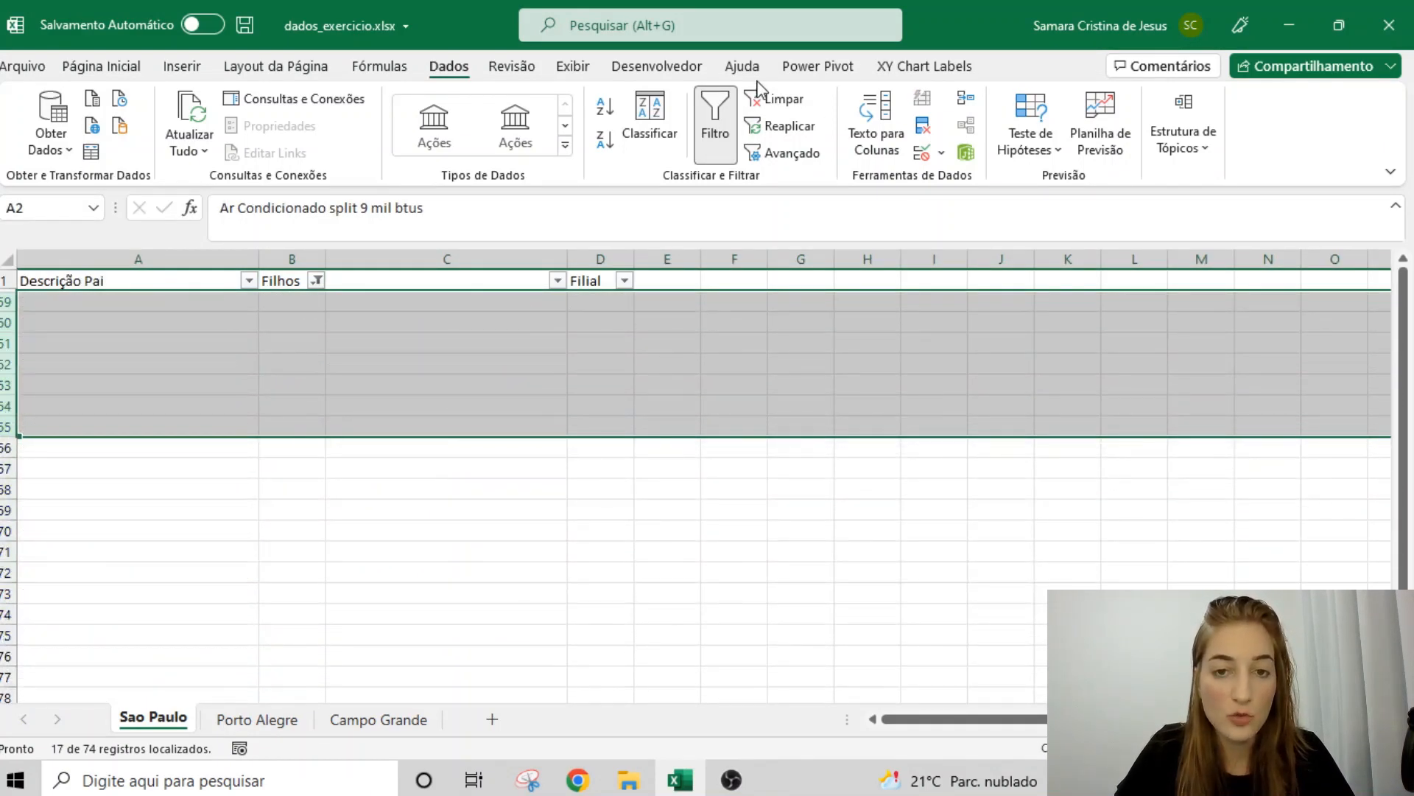
click(715, 124)
click(531, 390)
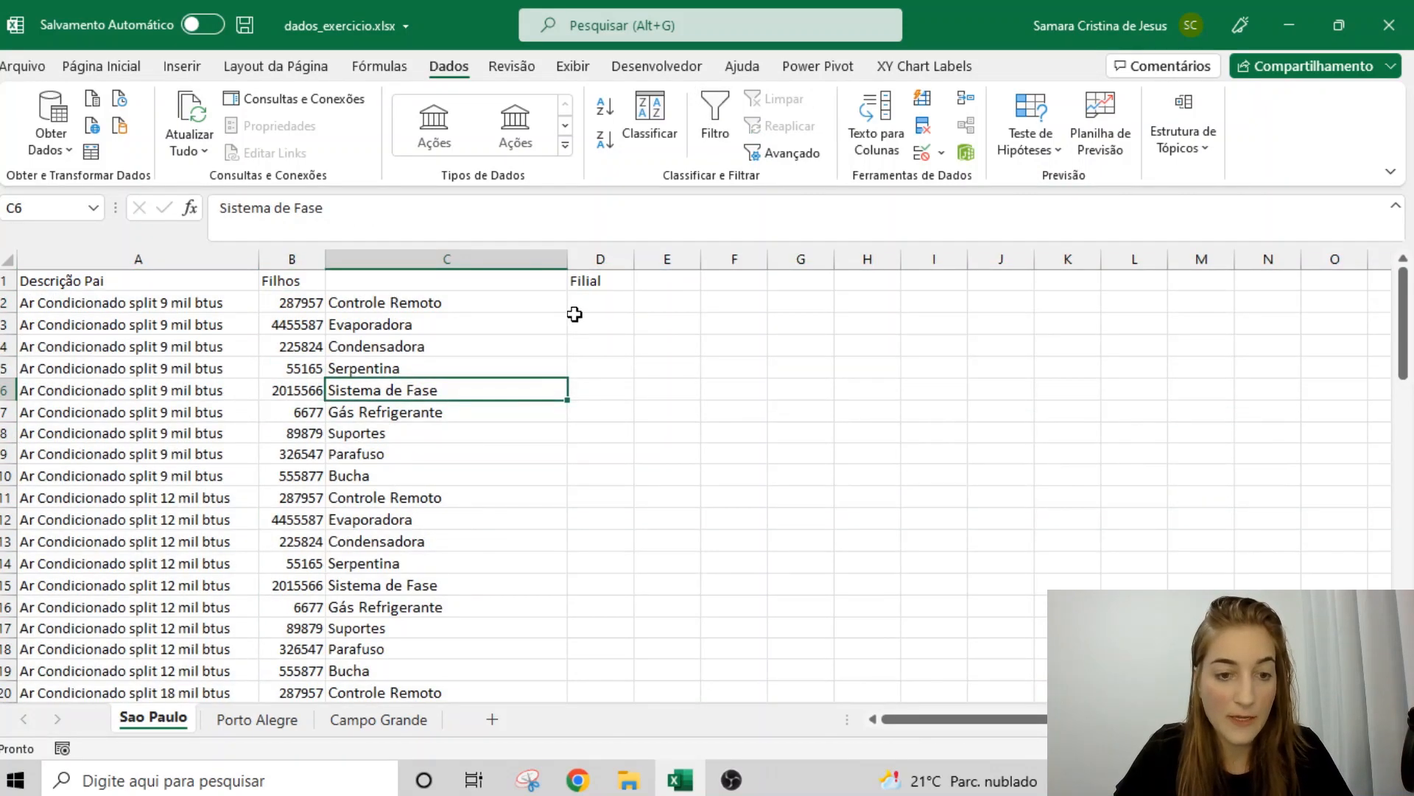
- Fill the Filial column with São Paulo from D2 down to the last component row, and widen column D slightly
click(599, 286)
click(598, 299)
text(São)
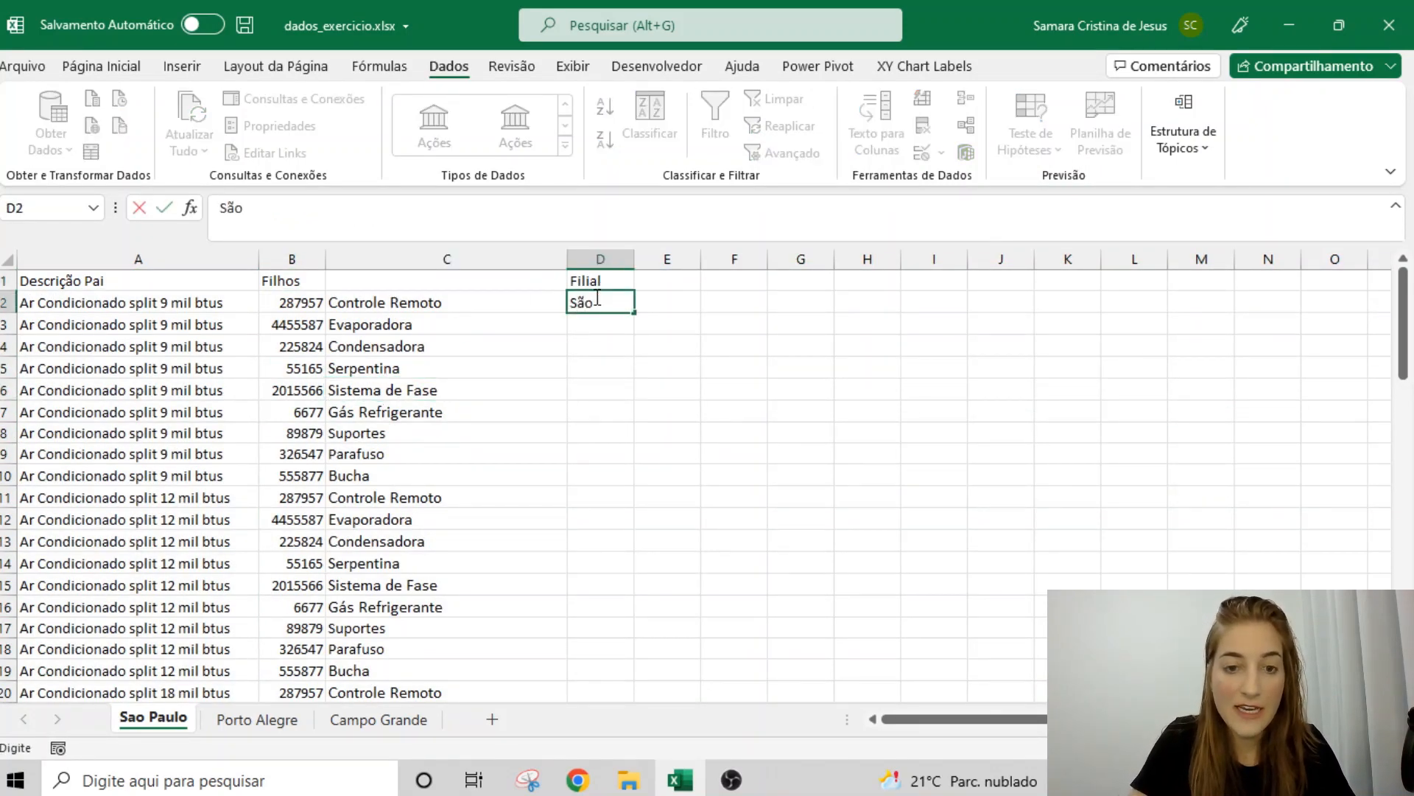
text( Paulo)
key(Return)
click(595, 296)
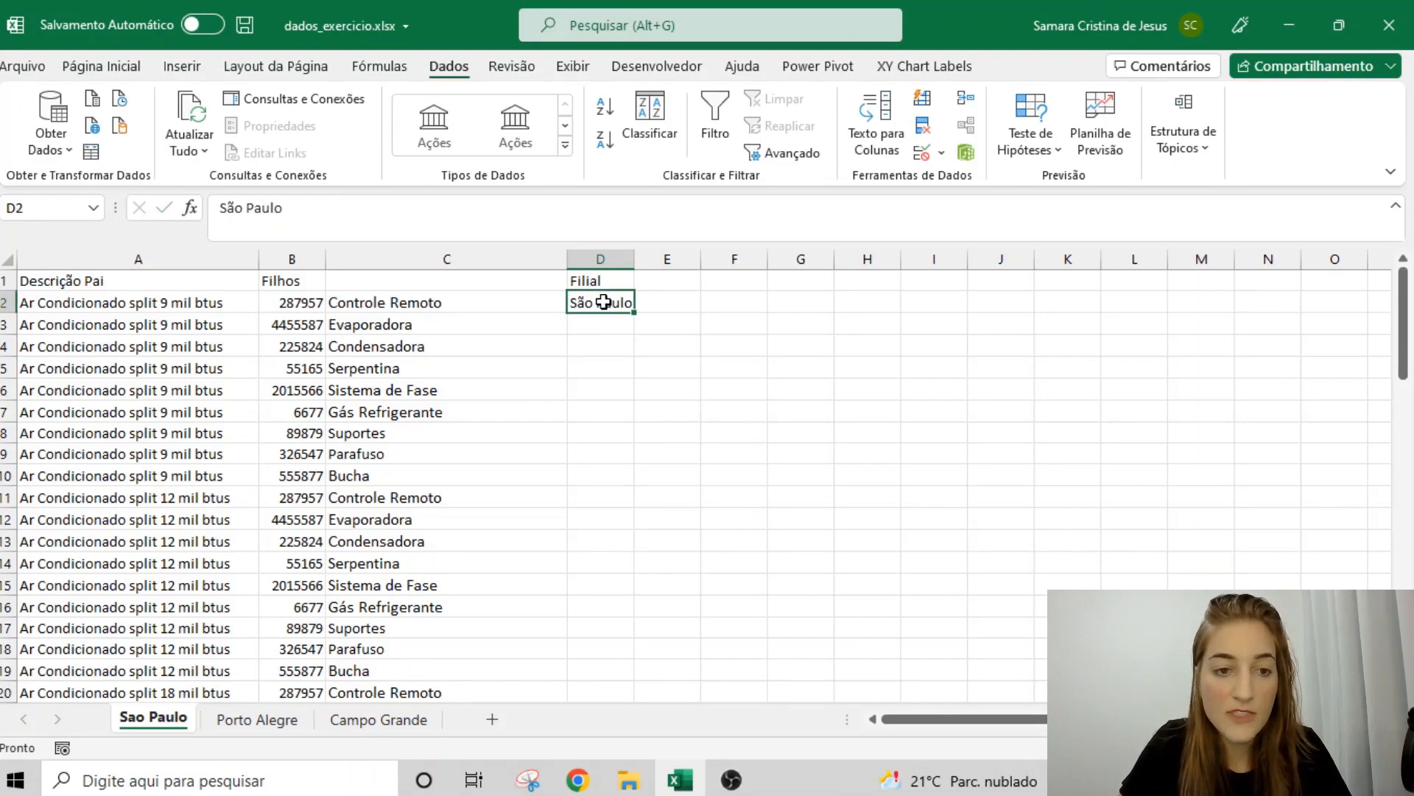
double_click(634, 313)
drag(635, 260, 638, 259)
click(164, 447)
key(ctrl+Down)
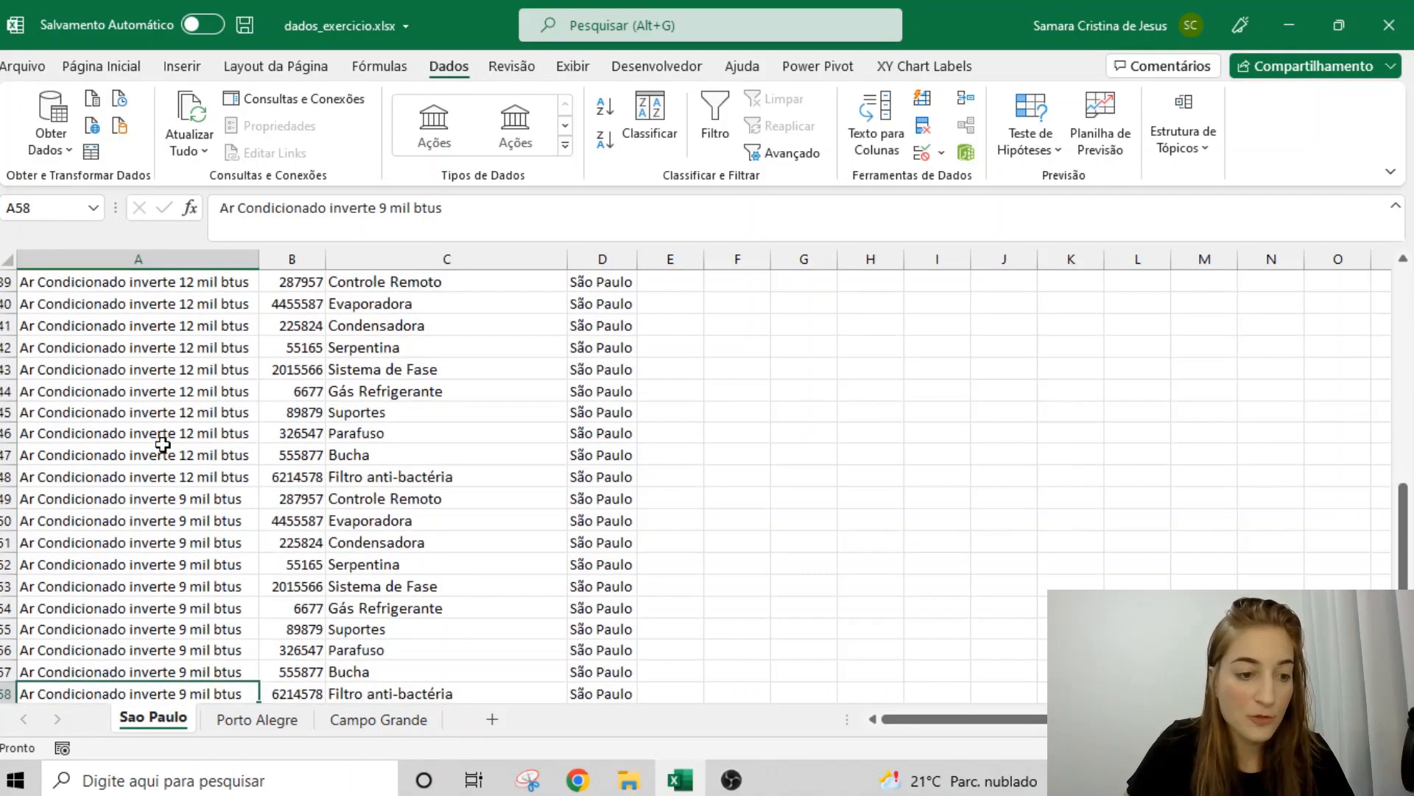
- Filter column B of the Porto Alegre sheet to show only Produto and blank rows
click(238, 726)
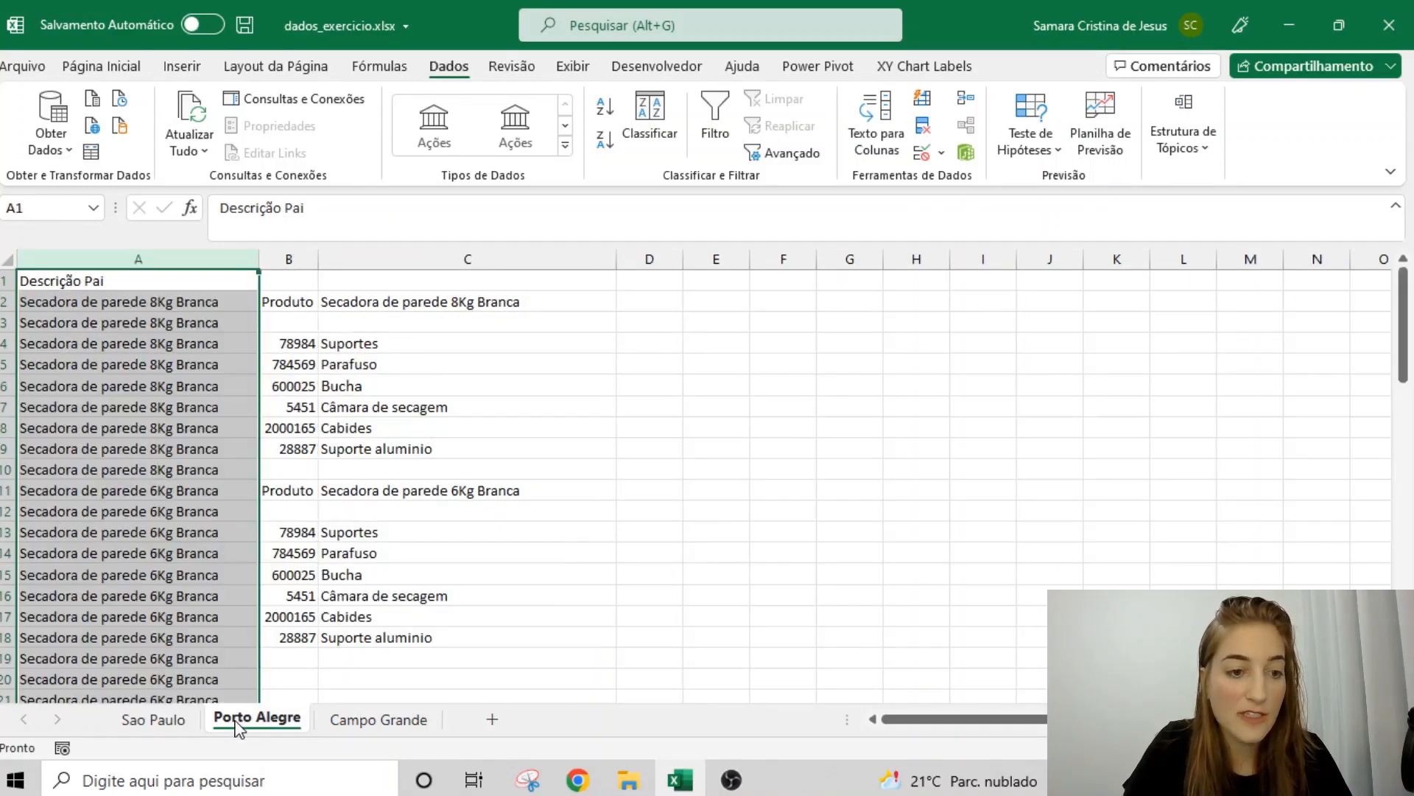
click(220, 284)
click(715, 125)
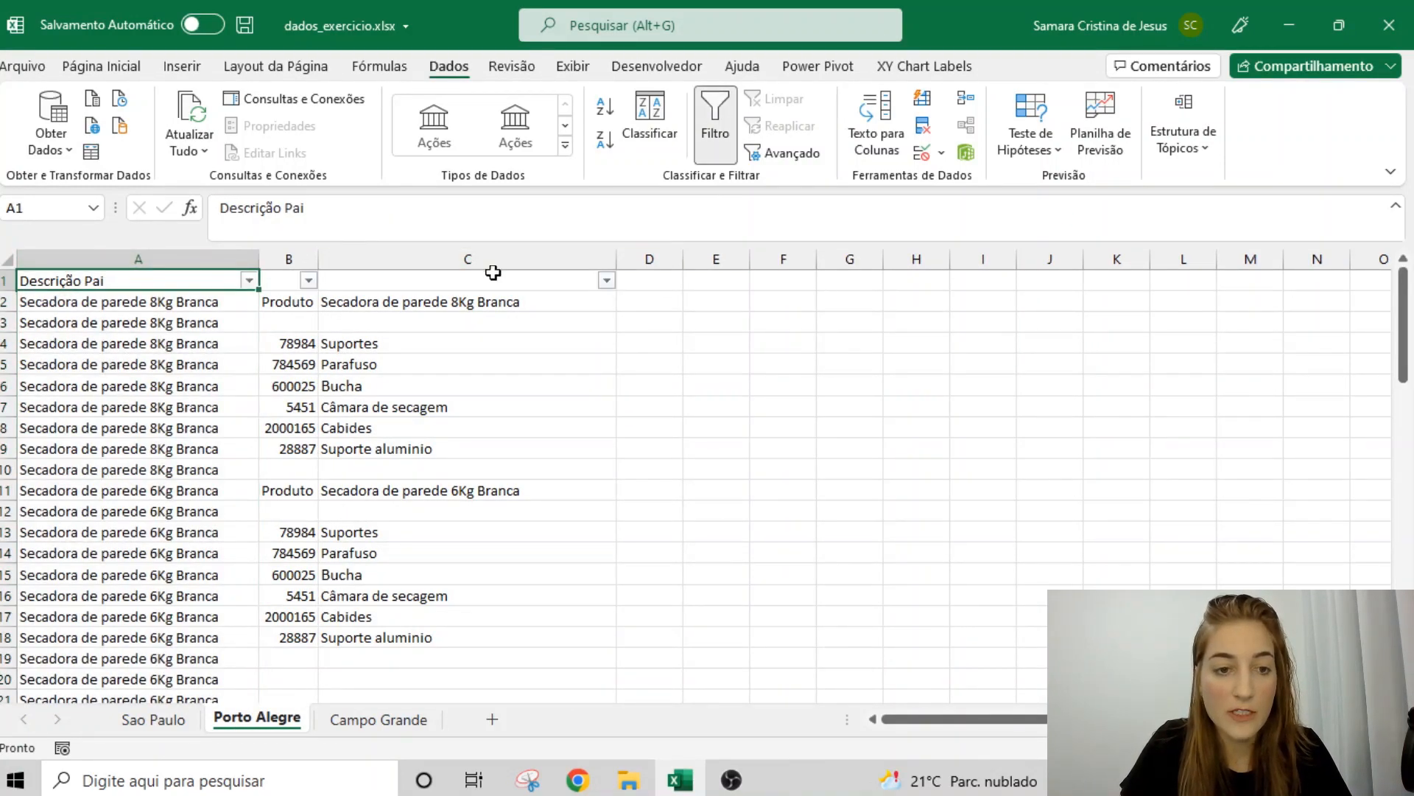
click(308, 280)
click(140, 529)
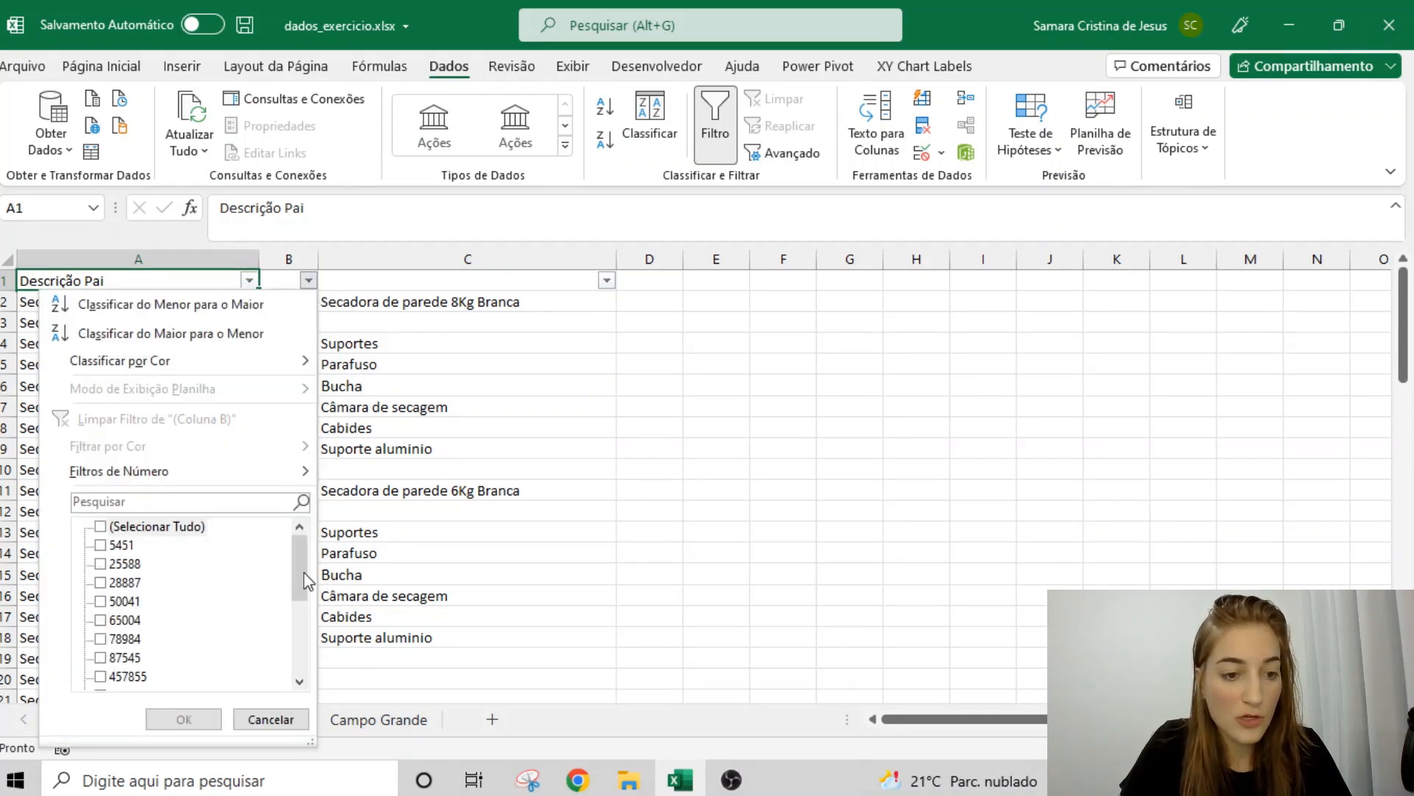
scroll(180, 633, down, 5)
click(101, 657)
click(101, 676)
click(181, 718)
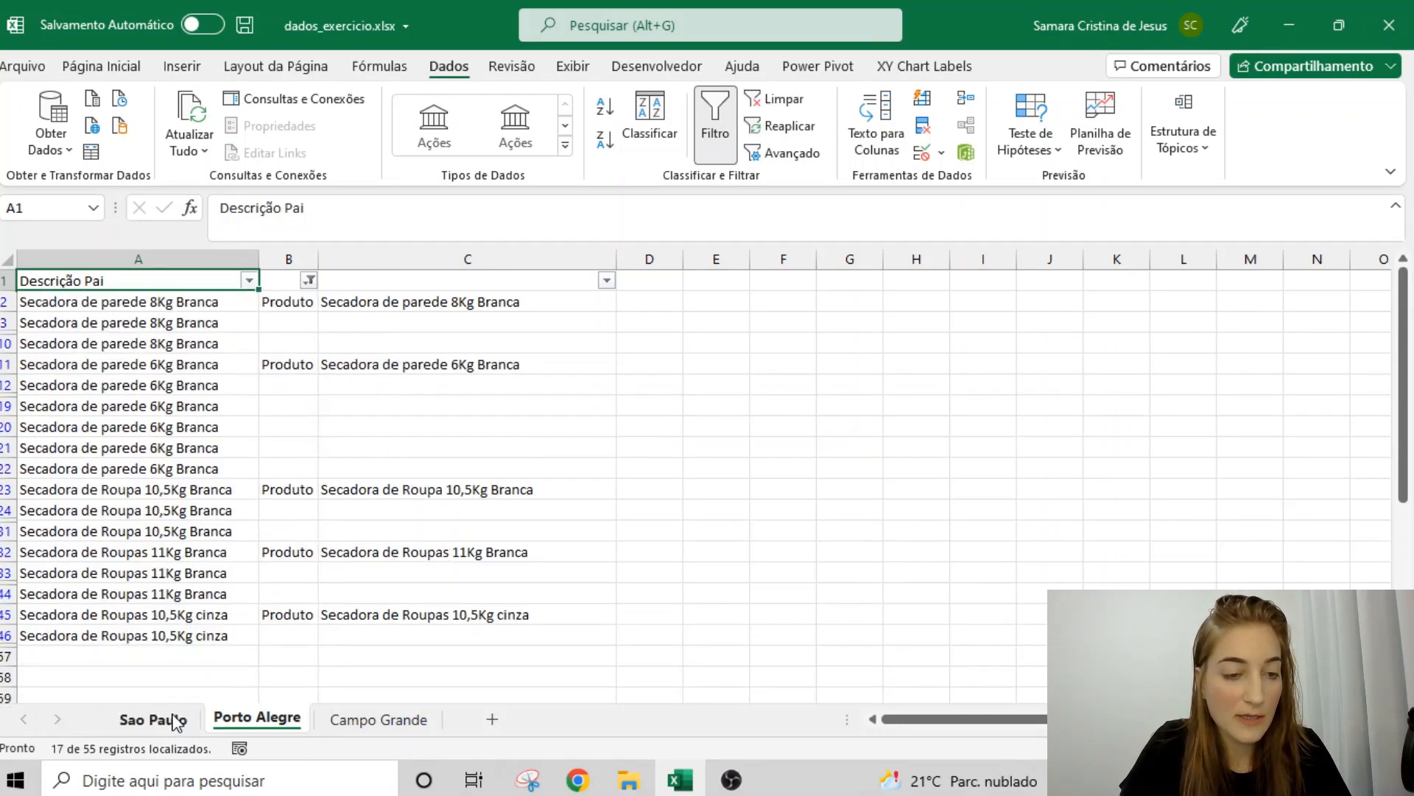
- Delete all the filtered Produto and blank rows on the Porto Alegre sheet, and remove the filter
drag(4, 302, 3, 636)
right_click(4, 591)
click(59, 425)
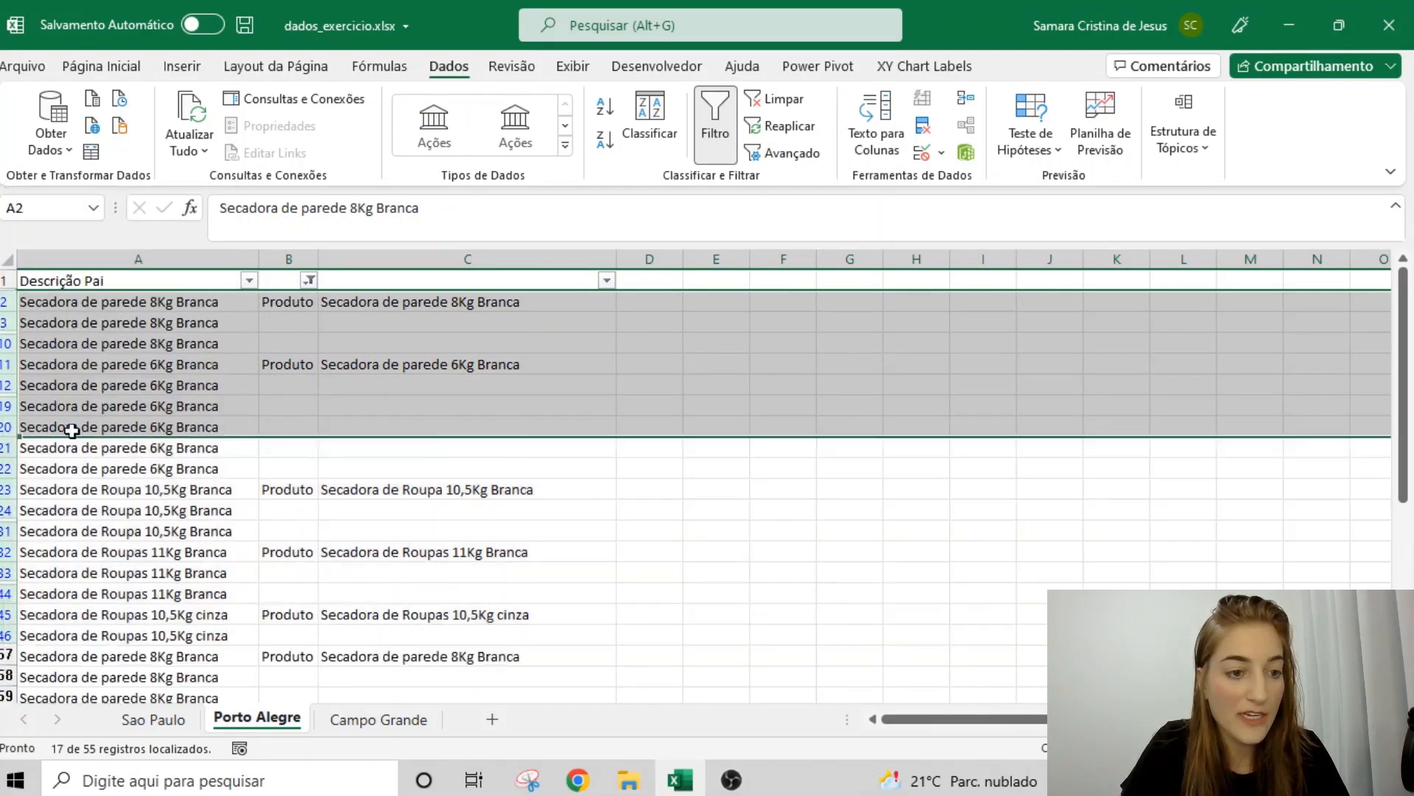
click(713, 129)
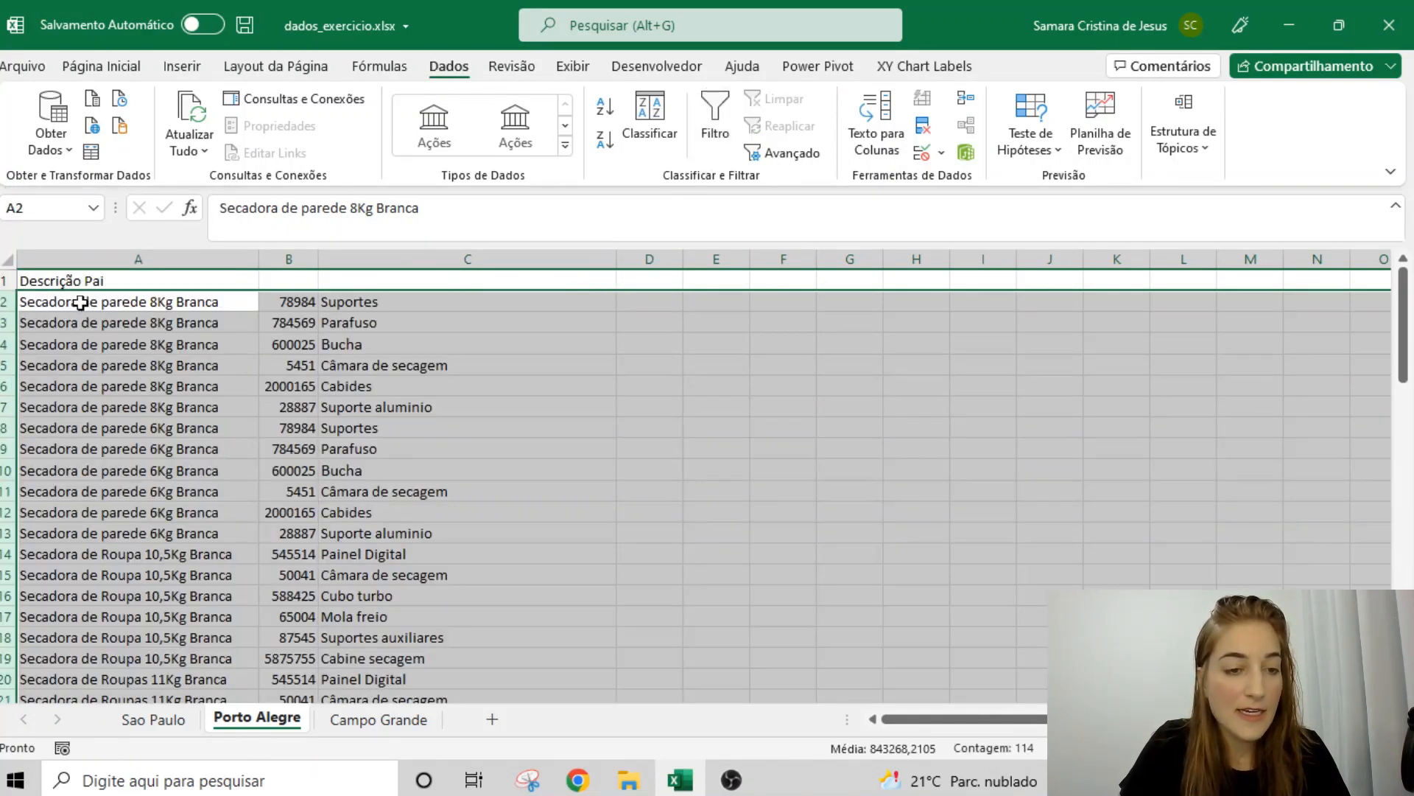
- Copy the Porto Alegre component rows without the header, A2 to C39, and paste them into the Sao Paulo sheet starting at A59
key(Down)
key(Up)
key(ctrl+shift+Down)
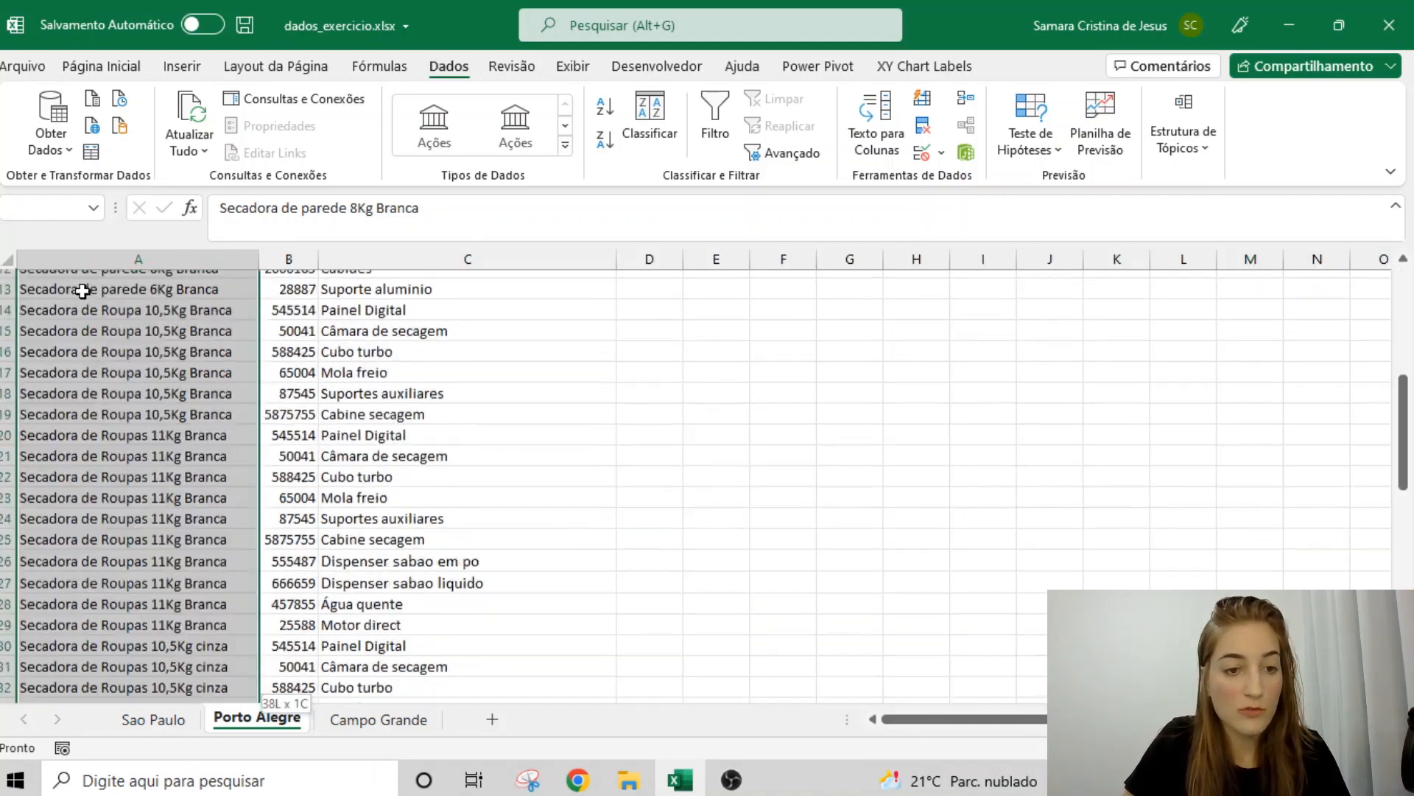
key(ctrl+shift+Right)
key(ctrl+c)
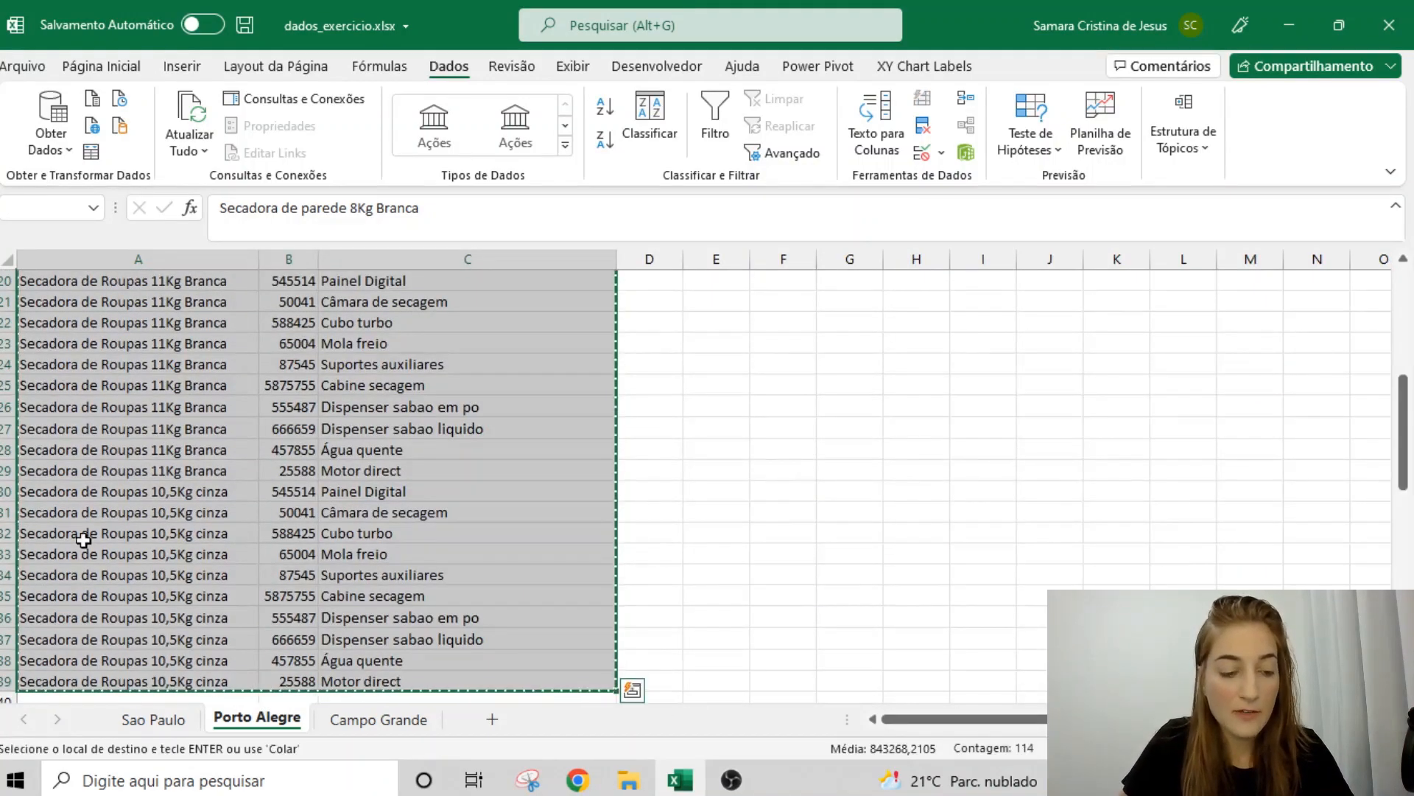
click(153, 719)
key(ctrl+v)
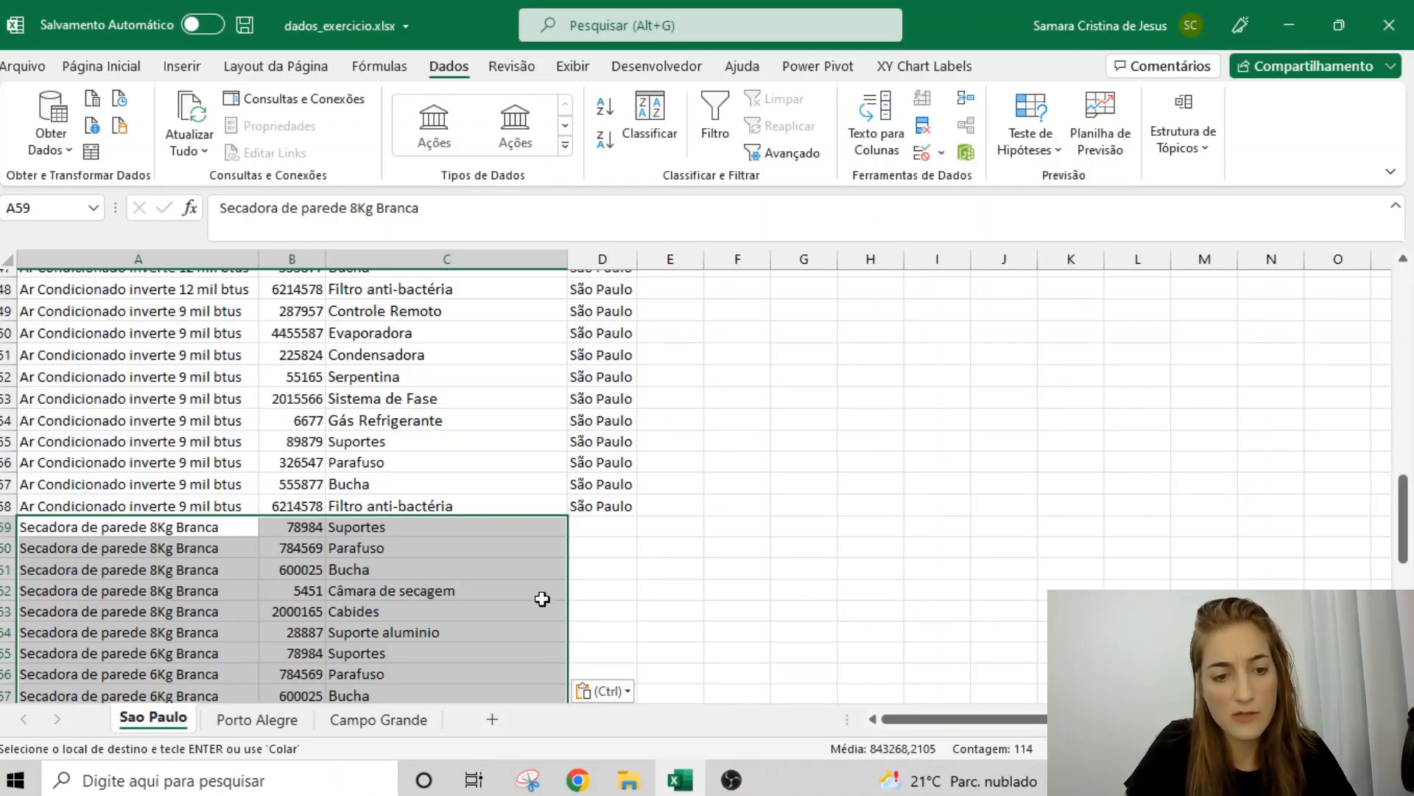
- Enter Porto Alegre as the branch in D59 and fill it down to D96 beside the pasted rows
click(591, 535)
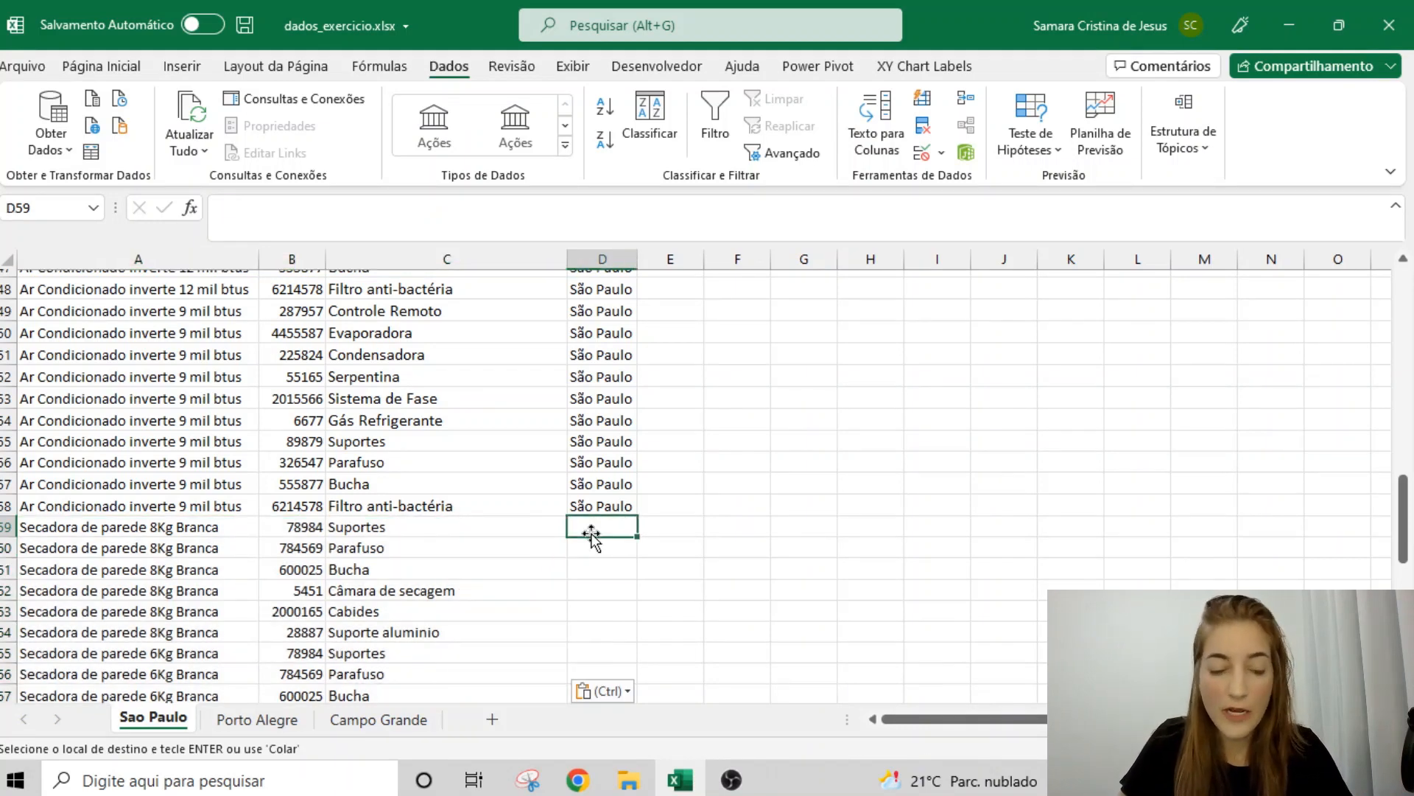
key(Escape)
text(Porto Ale)
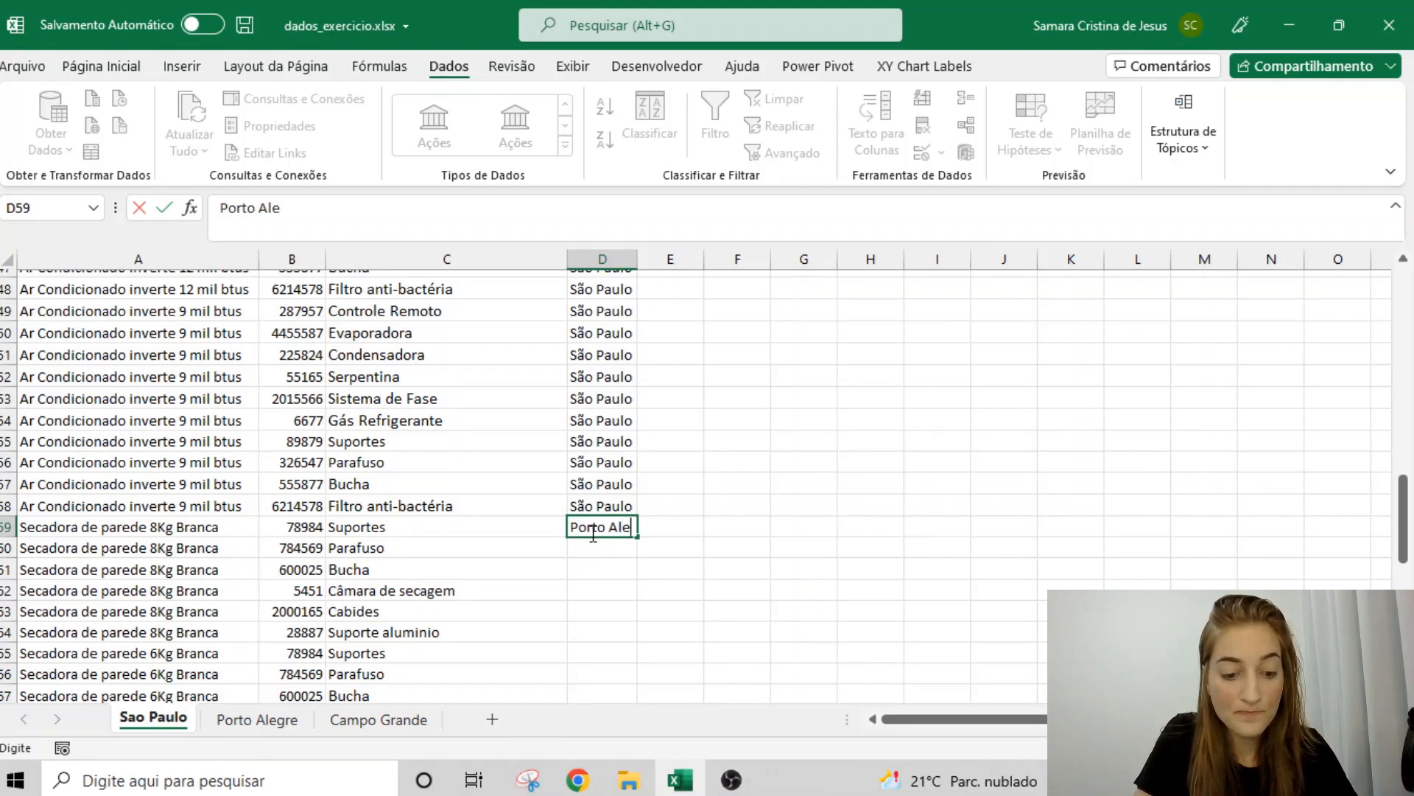
text(gre)
key(Return)
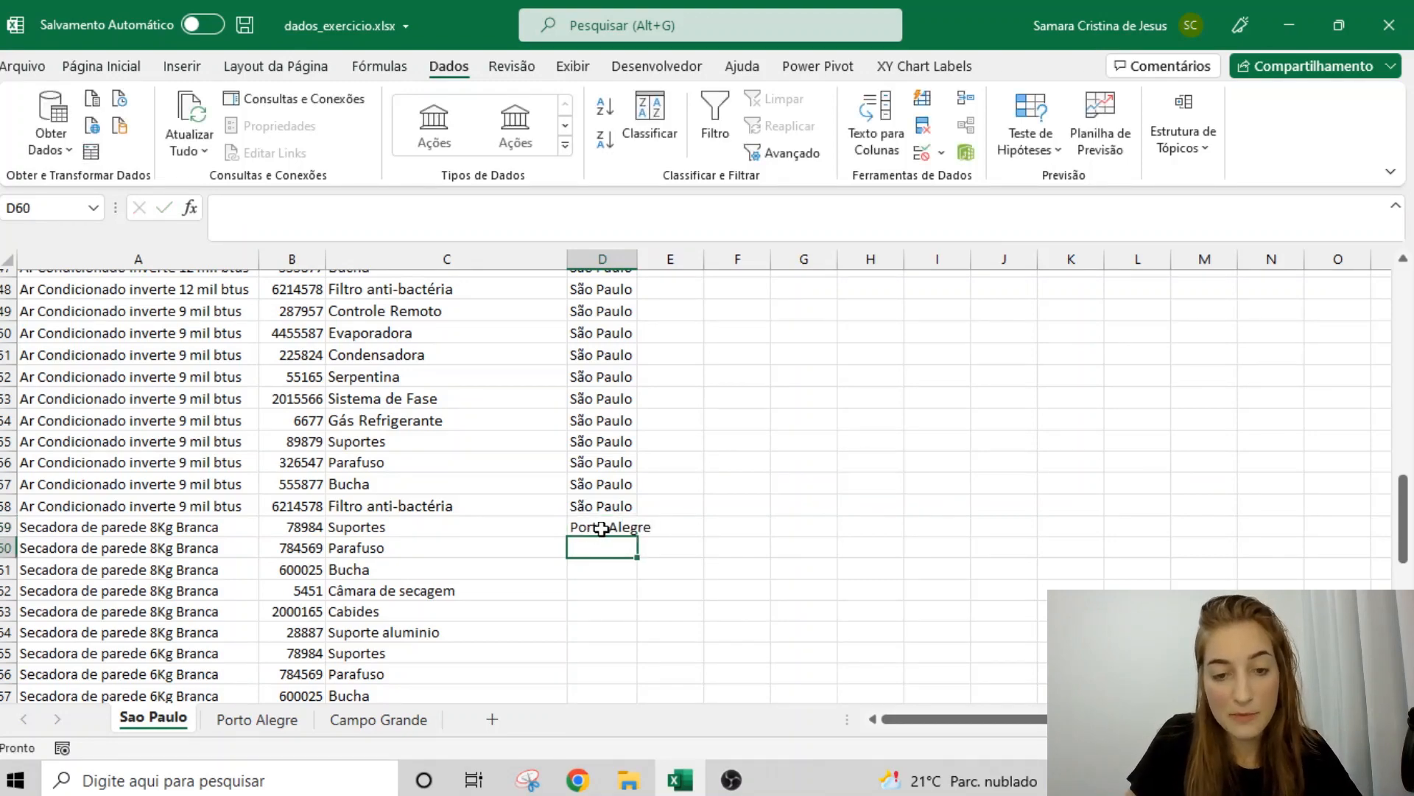
click(598, 527)
double_click(638, 537)
key(ctrl+Down)
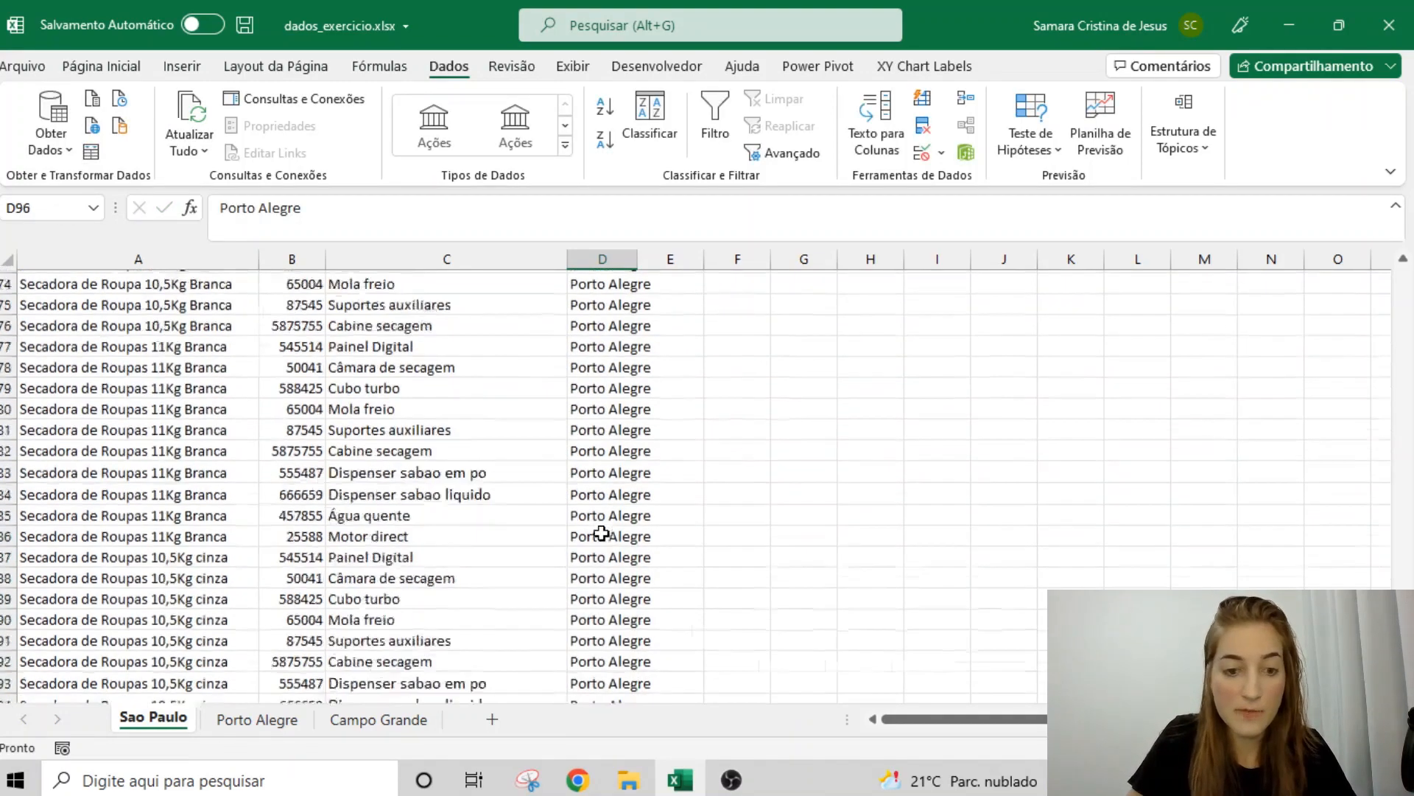
scroll(518, 588, down, 2)
- Filter column B of the Campo Grande sheet to show only Produto and blank rows, and select all the filtered rows below the header
click(351, 721)
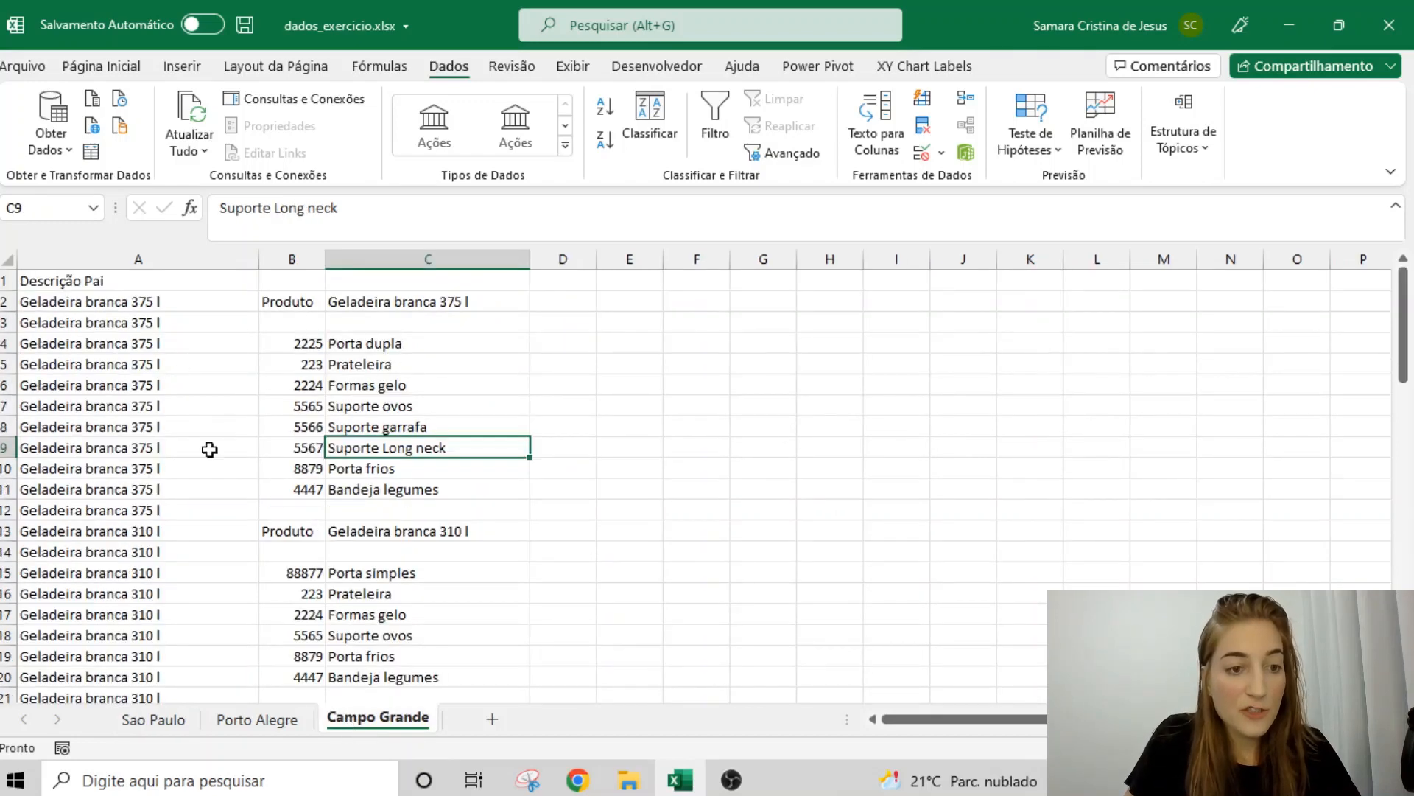
click(180, 286)
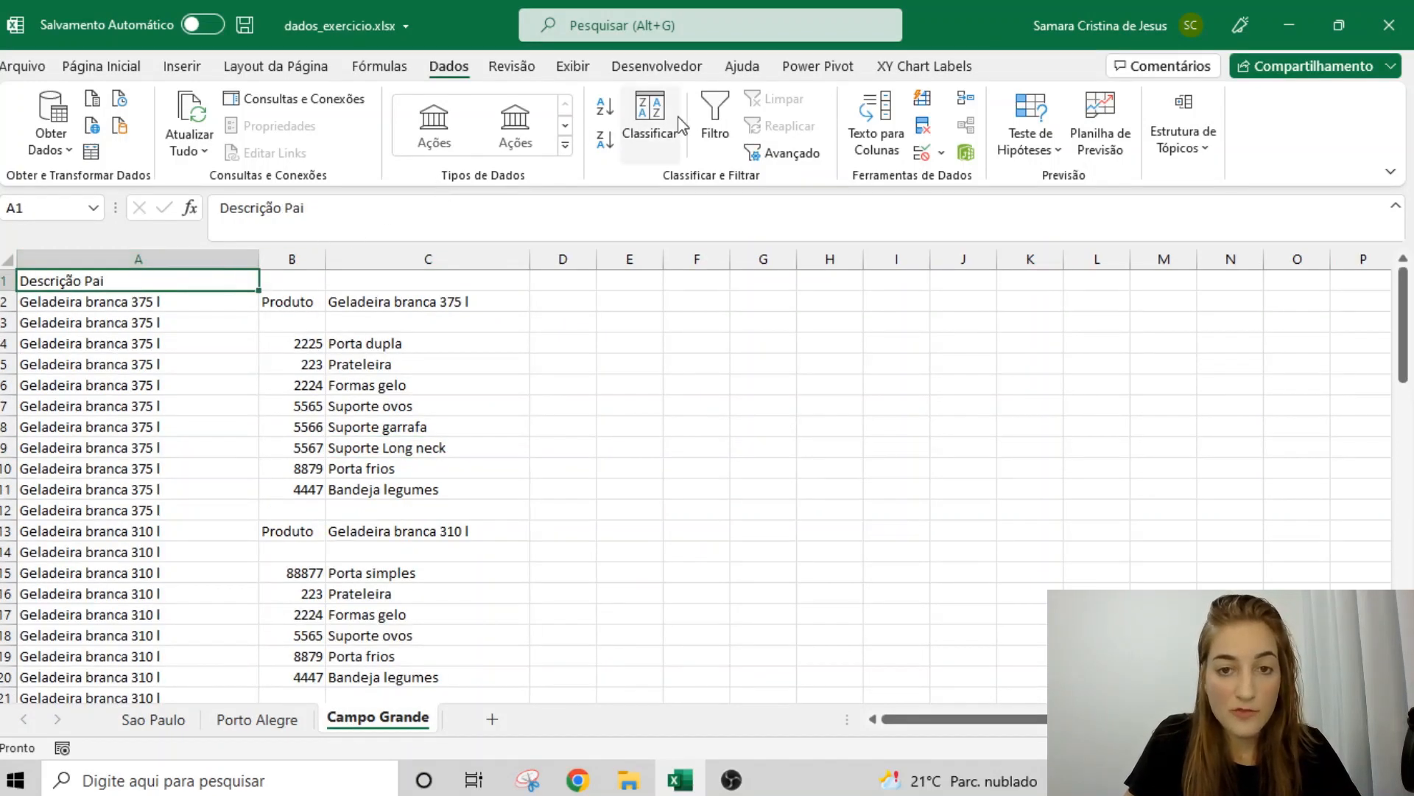
click(714, 121)
click(188, 344)
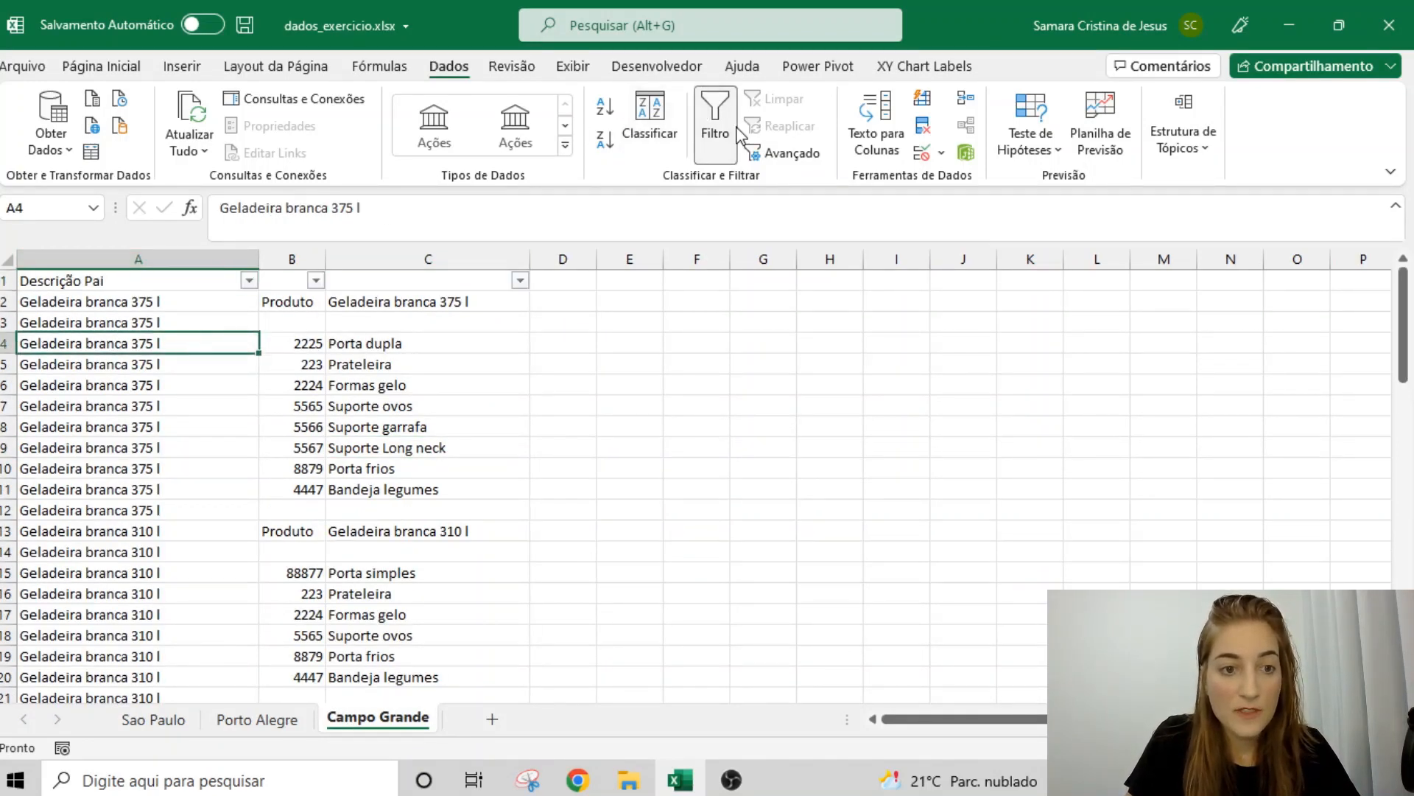
click(249, 281)
click(315, 280)
click(315, 280)
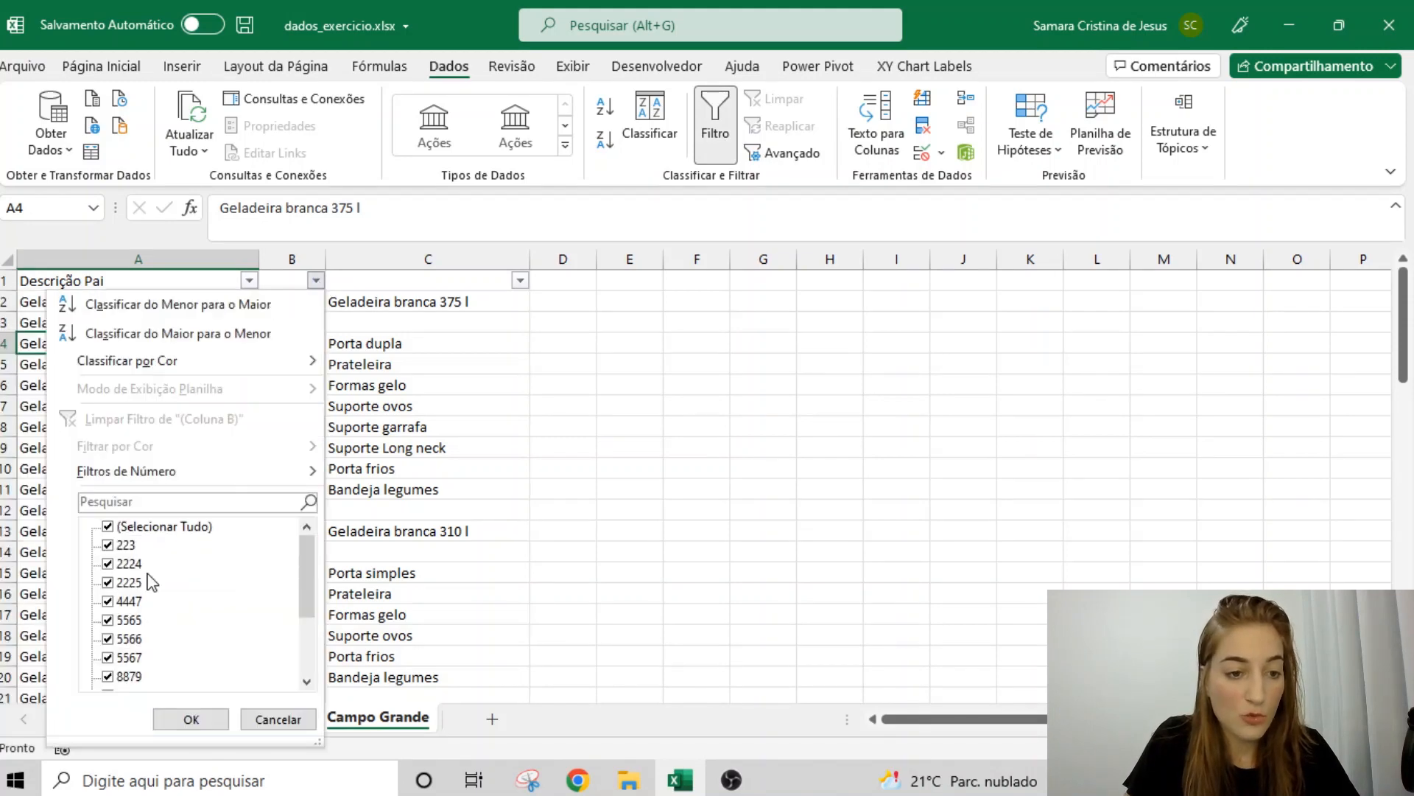
drag(309, 582, 247, 532)
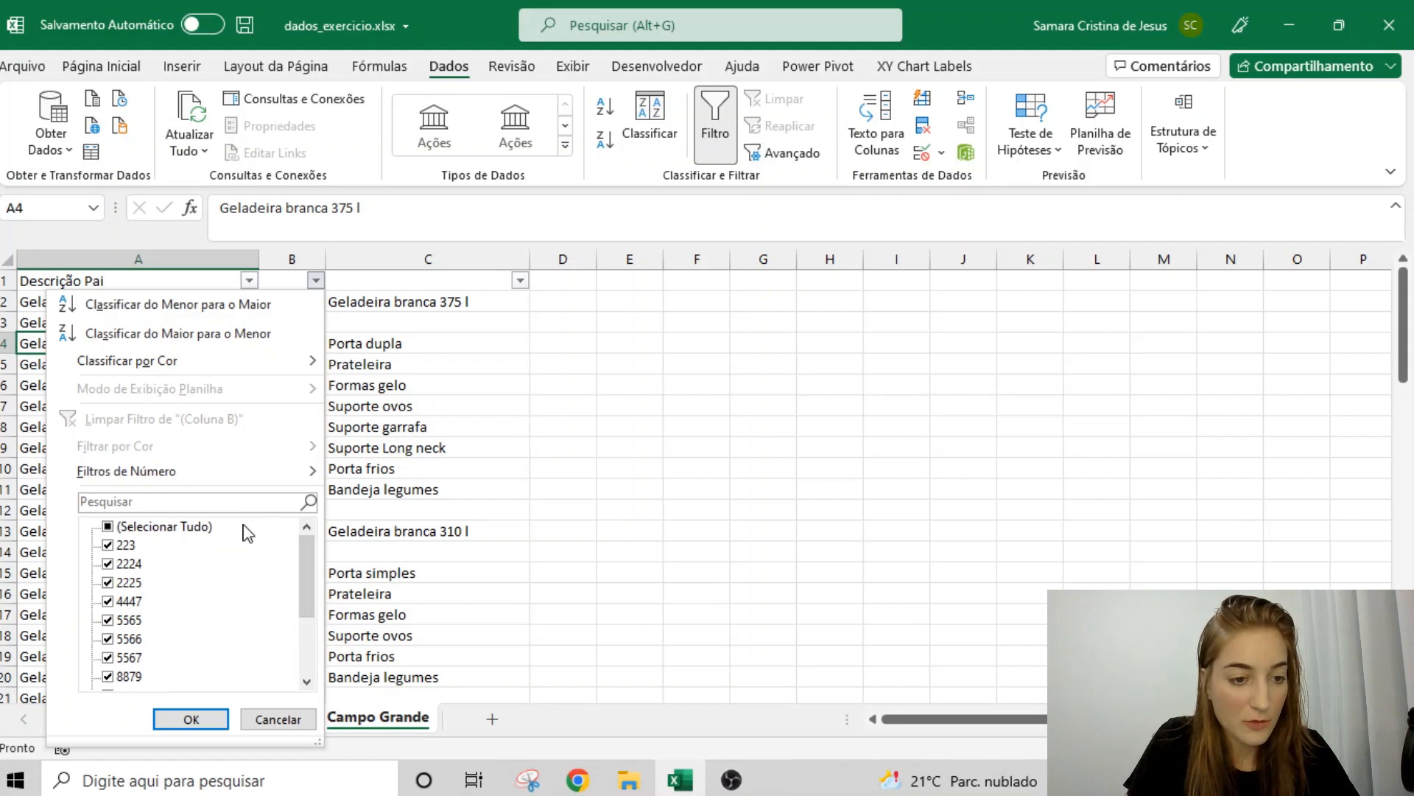
click(201, 533)
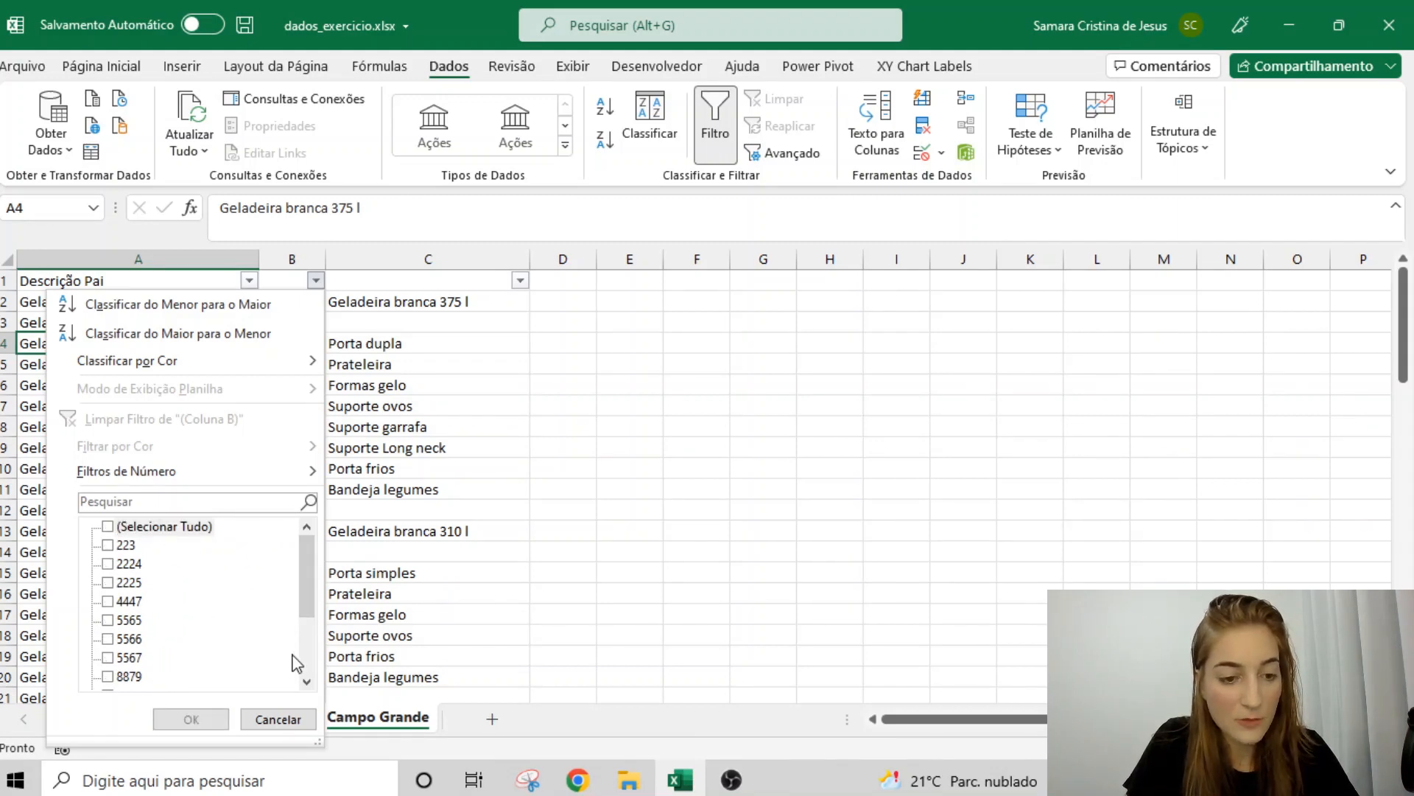
drag(307, 589, 307, 667)
click(136, 657)
click(137, 676)
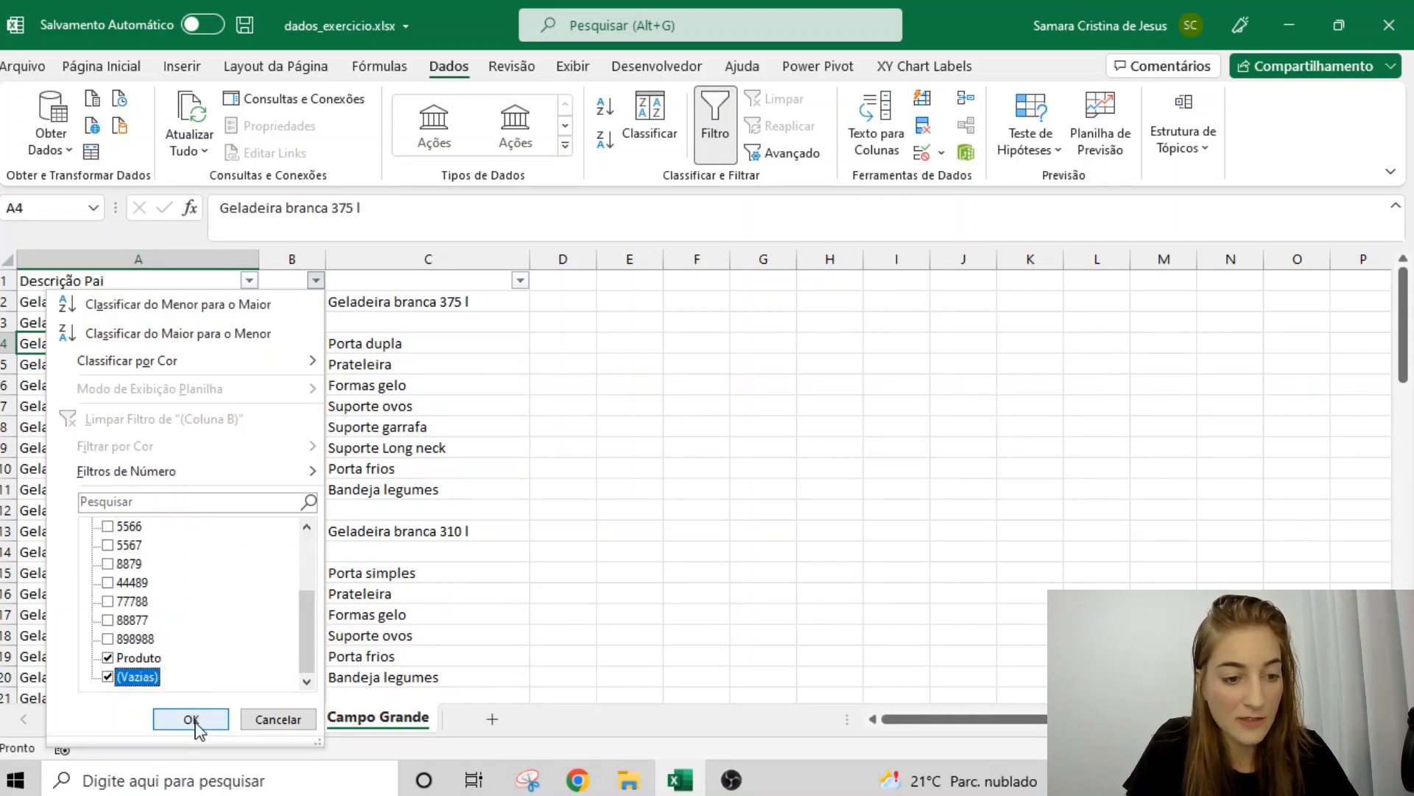
click(191, 719)
drag(8, 301, 7, 646)
right_click(8, 645)
click(76, 409)
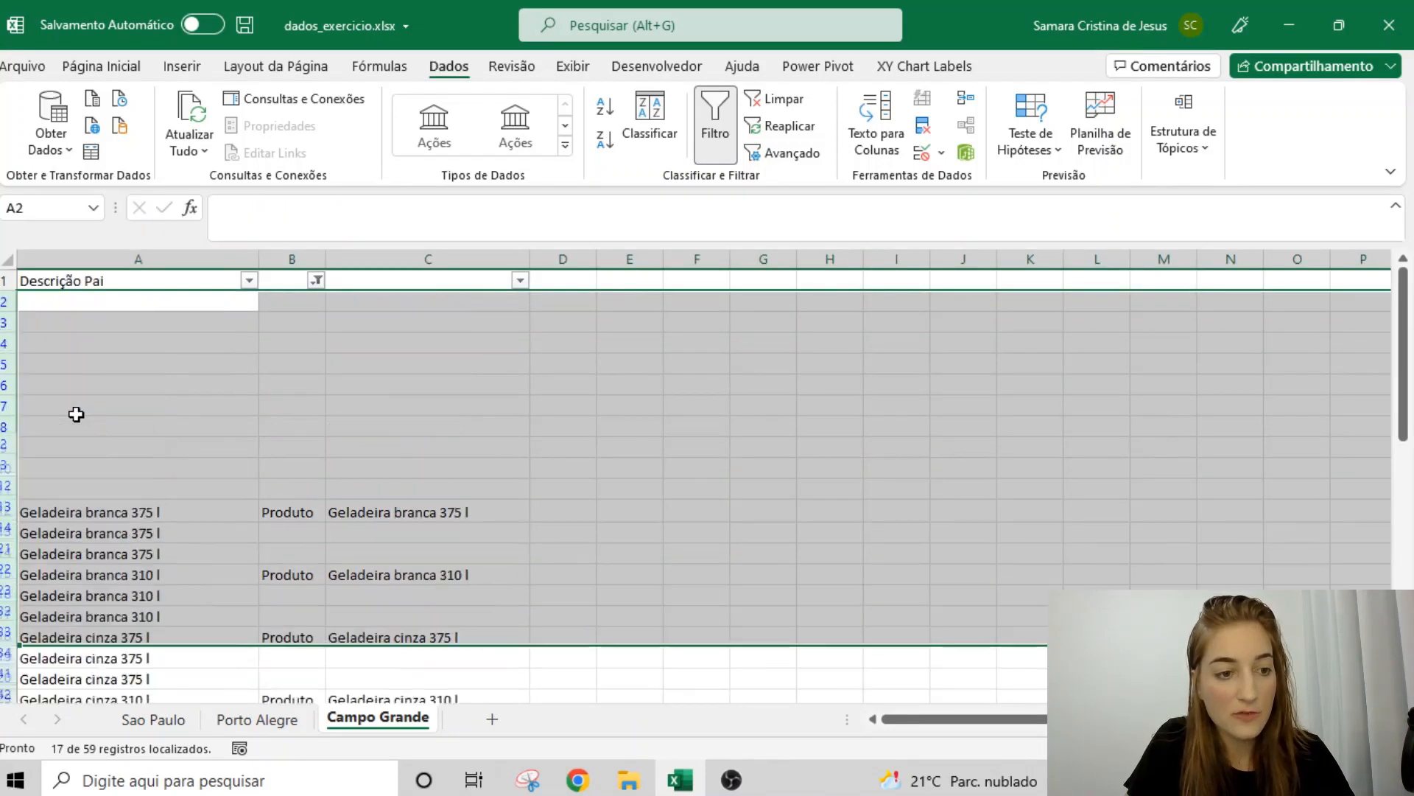
key(ctrl+z)
- Delete the selected Produto and blank rows on the Campo Grande sheet, and remove the filter
right_click(18, 405)
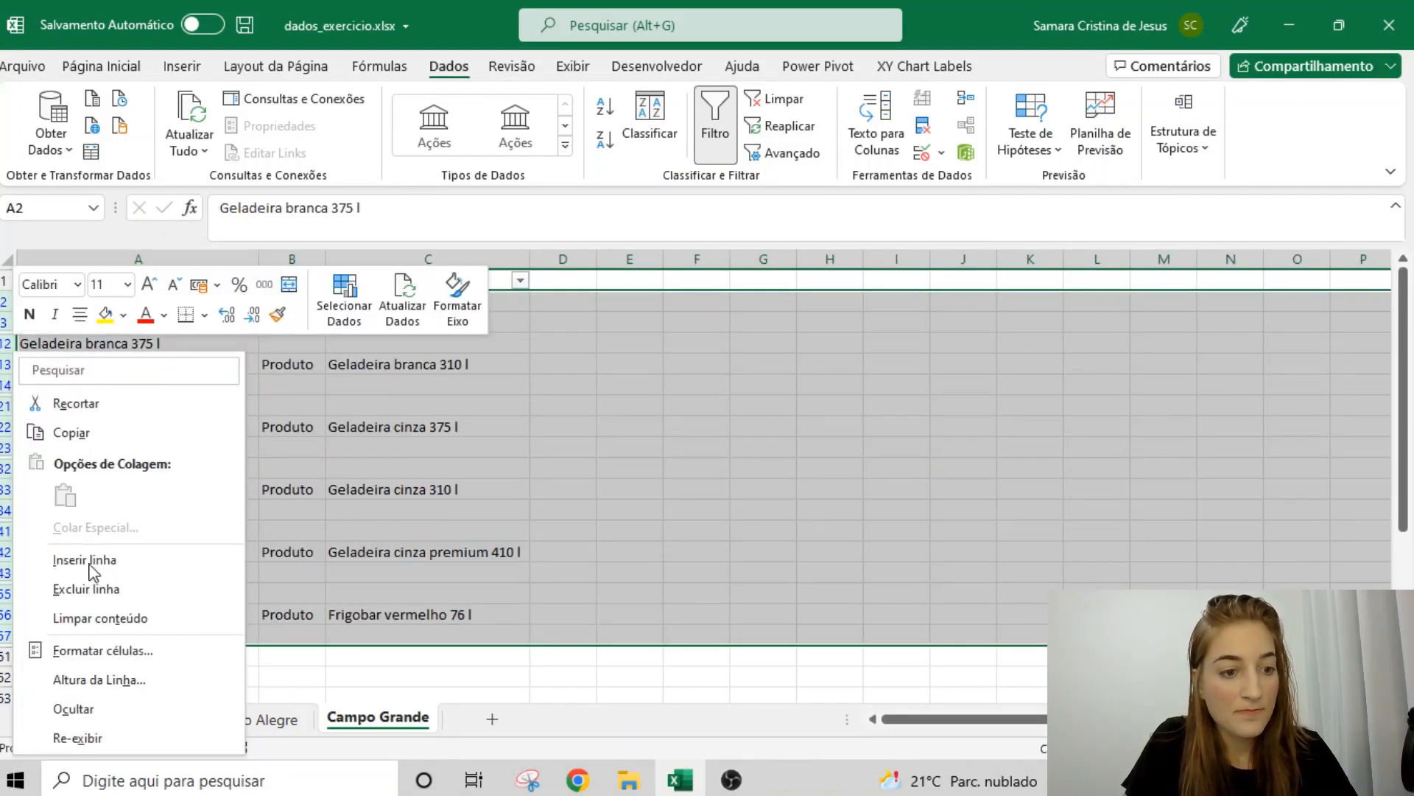
click(111, 571)
click(715, 129)
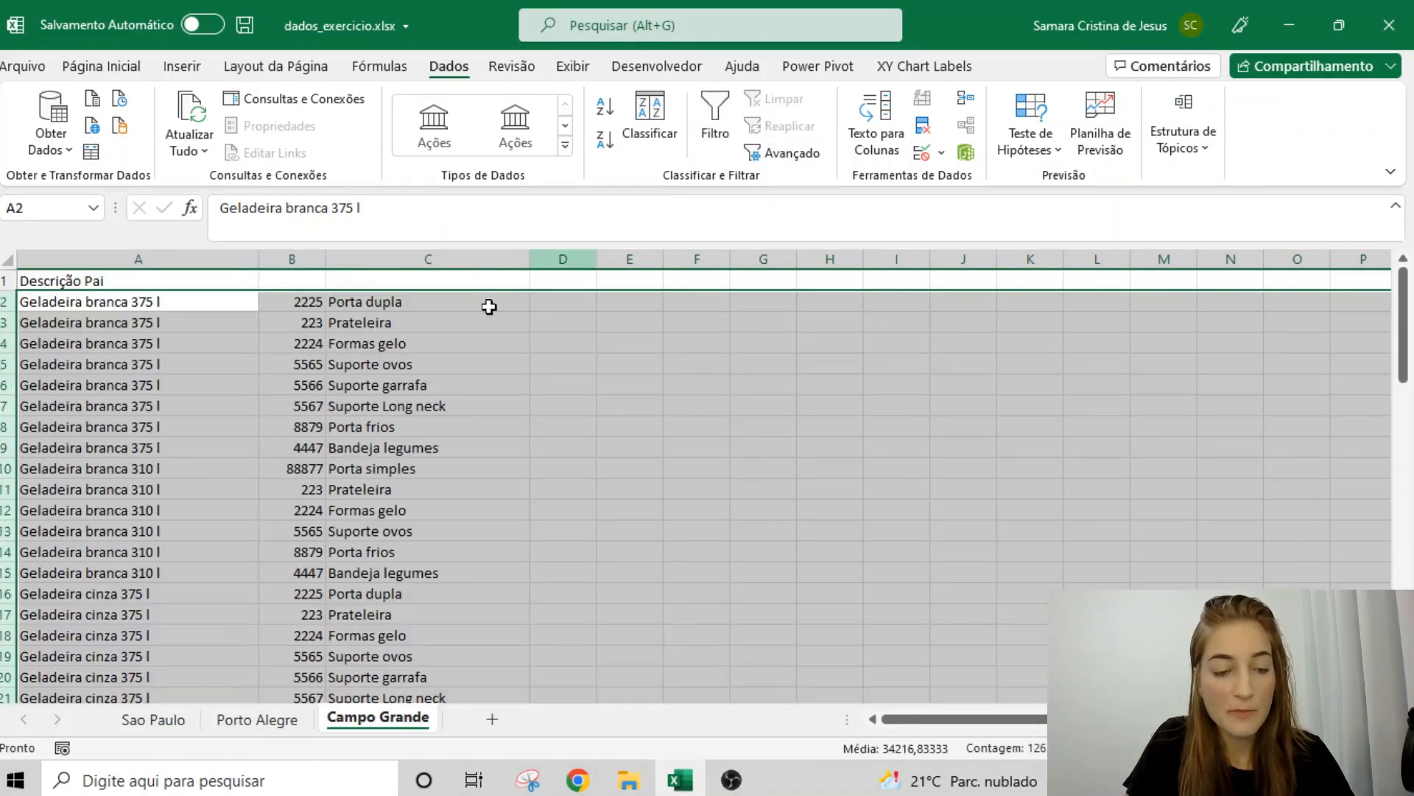
- Copy the Campo Grande component rows without the header, A2 to C43, and paste them into the Sao Paulo sheet starting at A97
click(166, 302)
key(ctrl+shift+Down)
key(ctrl+shift+Right)
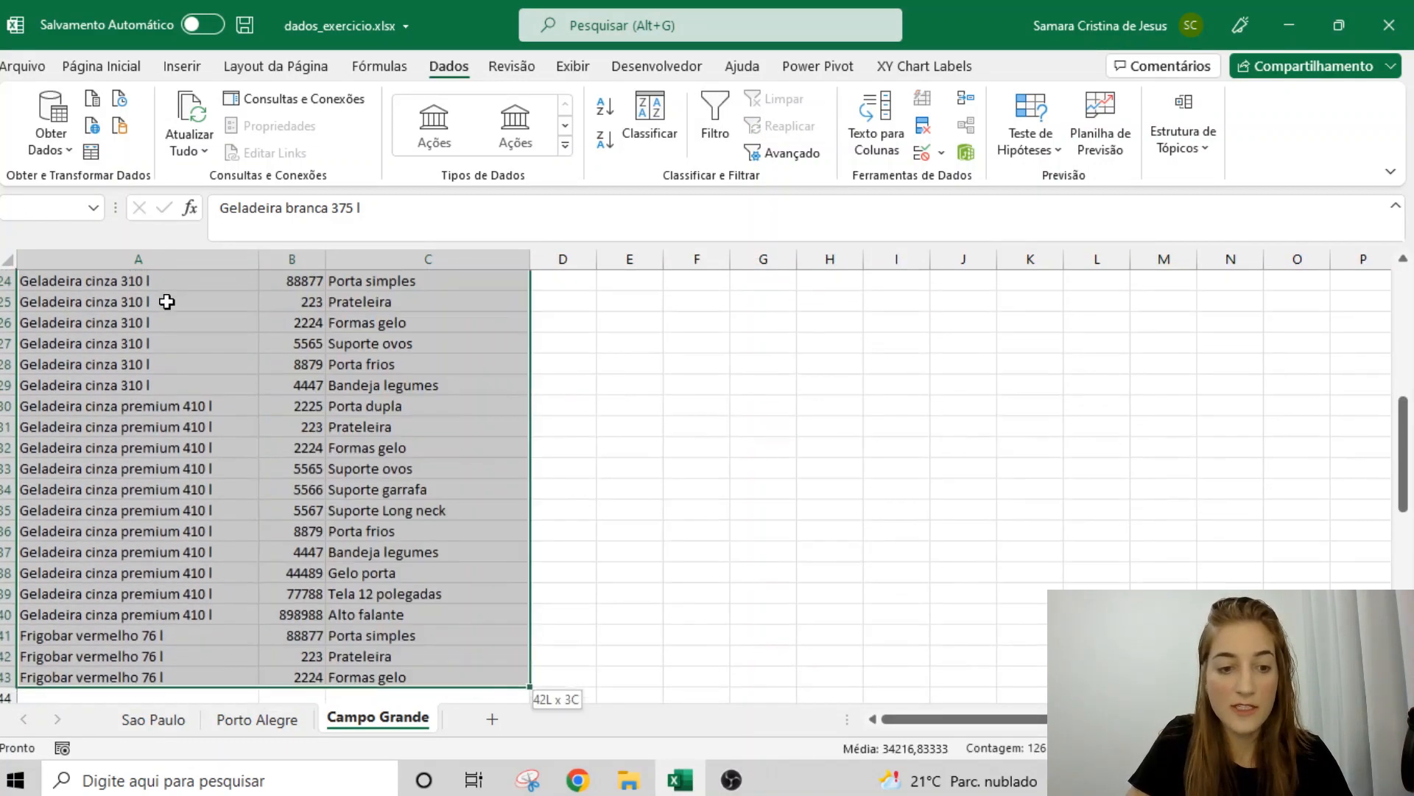
key(ctrl+c)
click(138, 716)
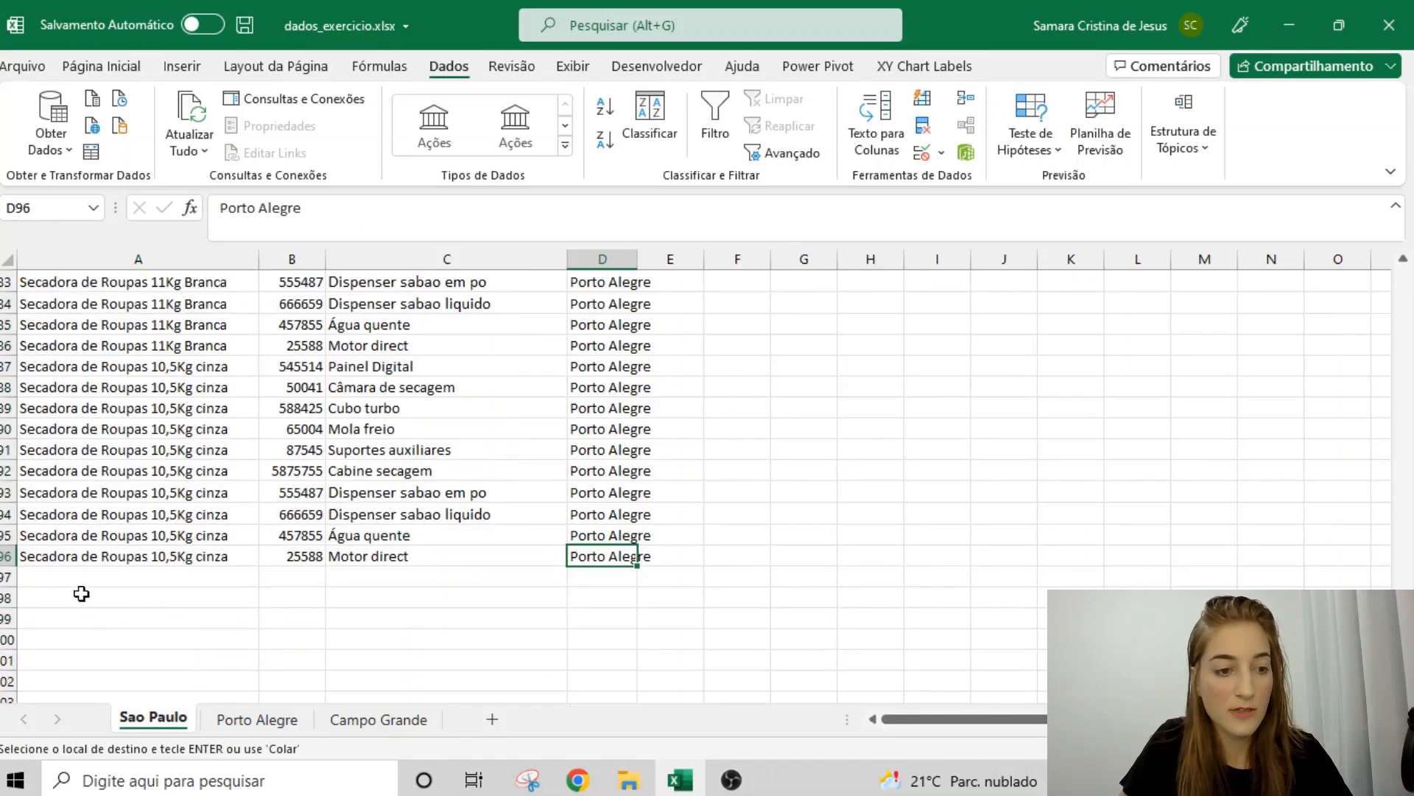
click(70, 577)
key(ctrl+v)
- Enter Campo Grande as the branch in D97 and fill it down beside all the pasted rows
click(608, 578)
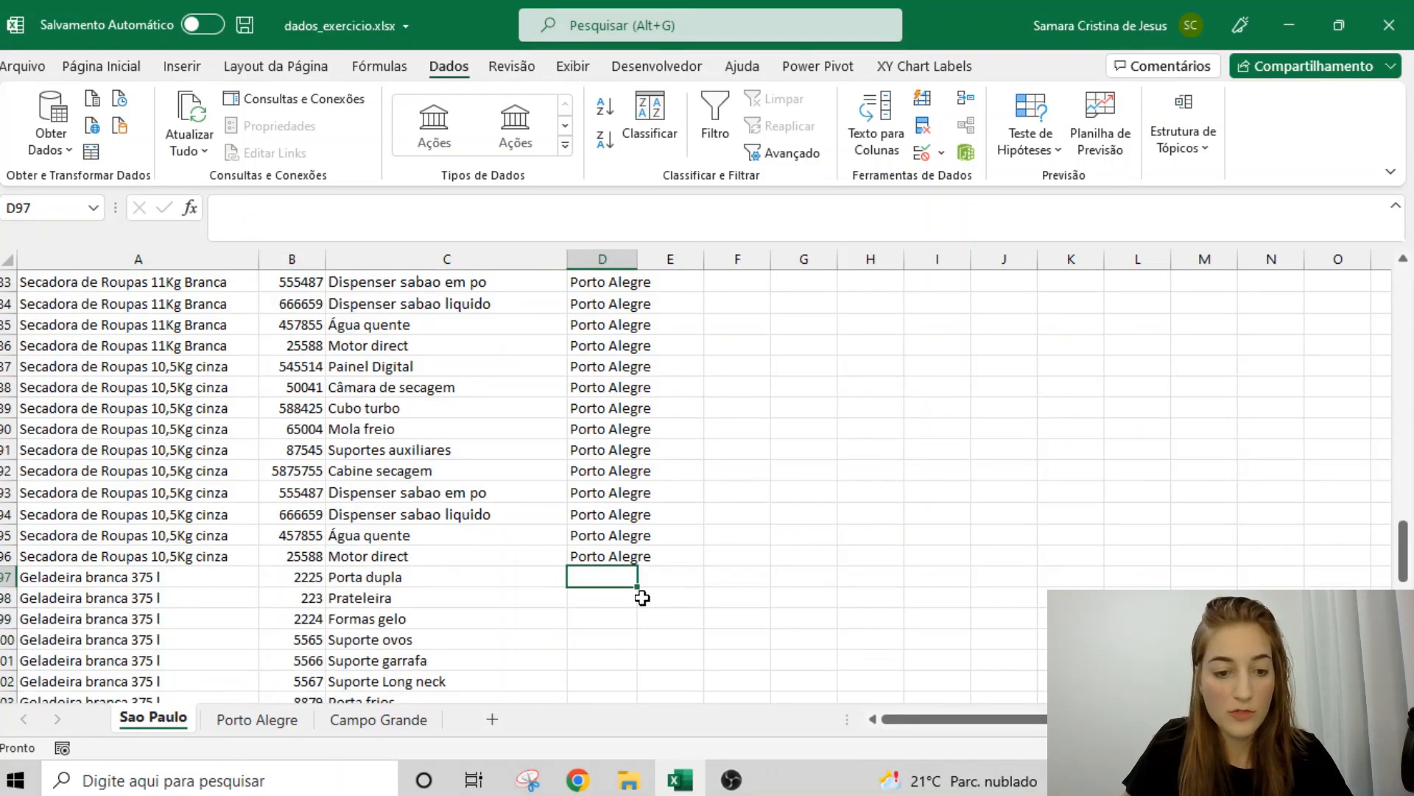
text(Campo Gr)
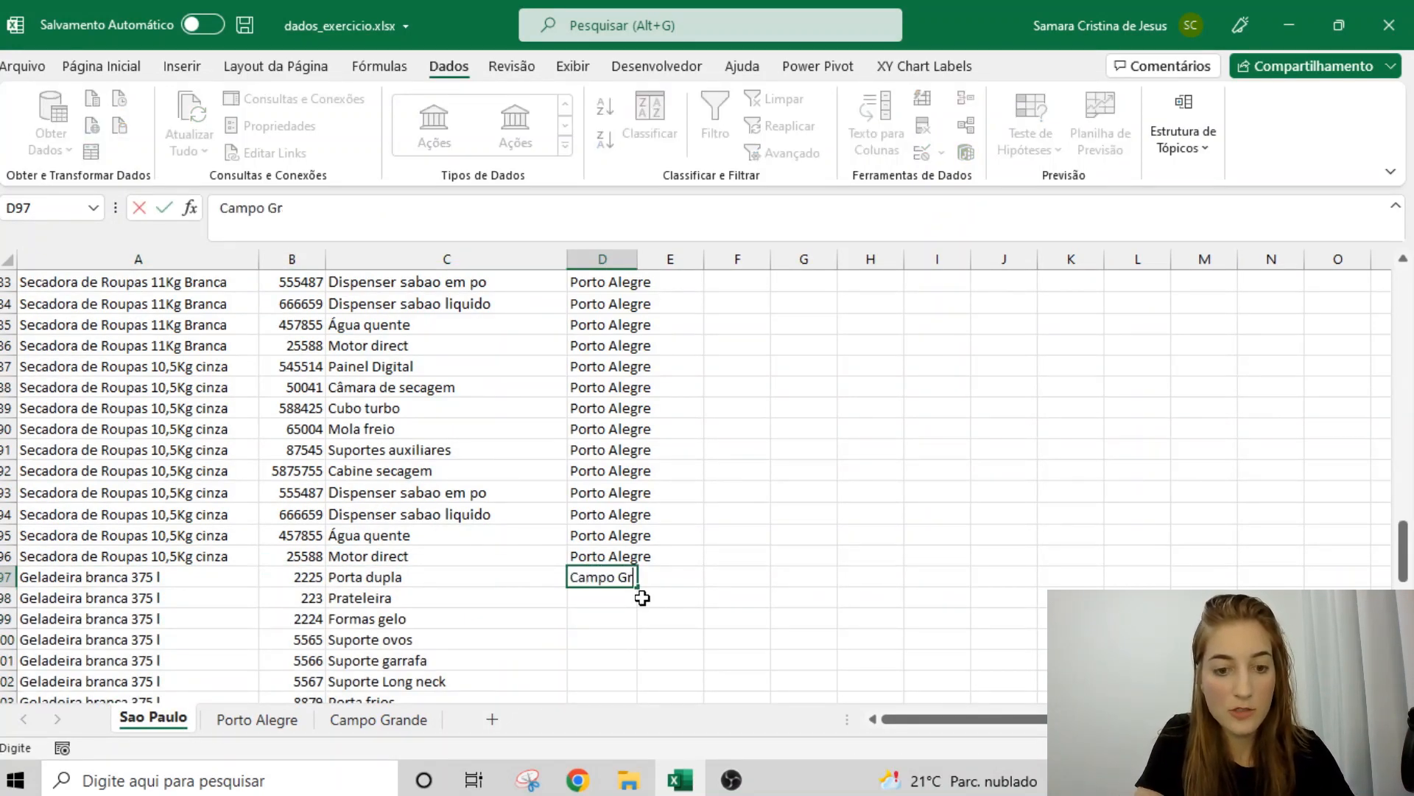
text(ande)
key(Return)
click(638, 584)
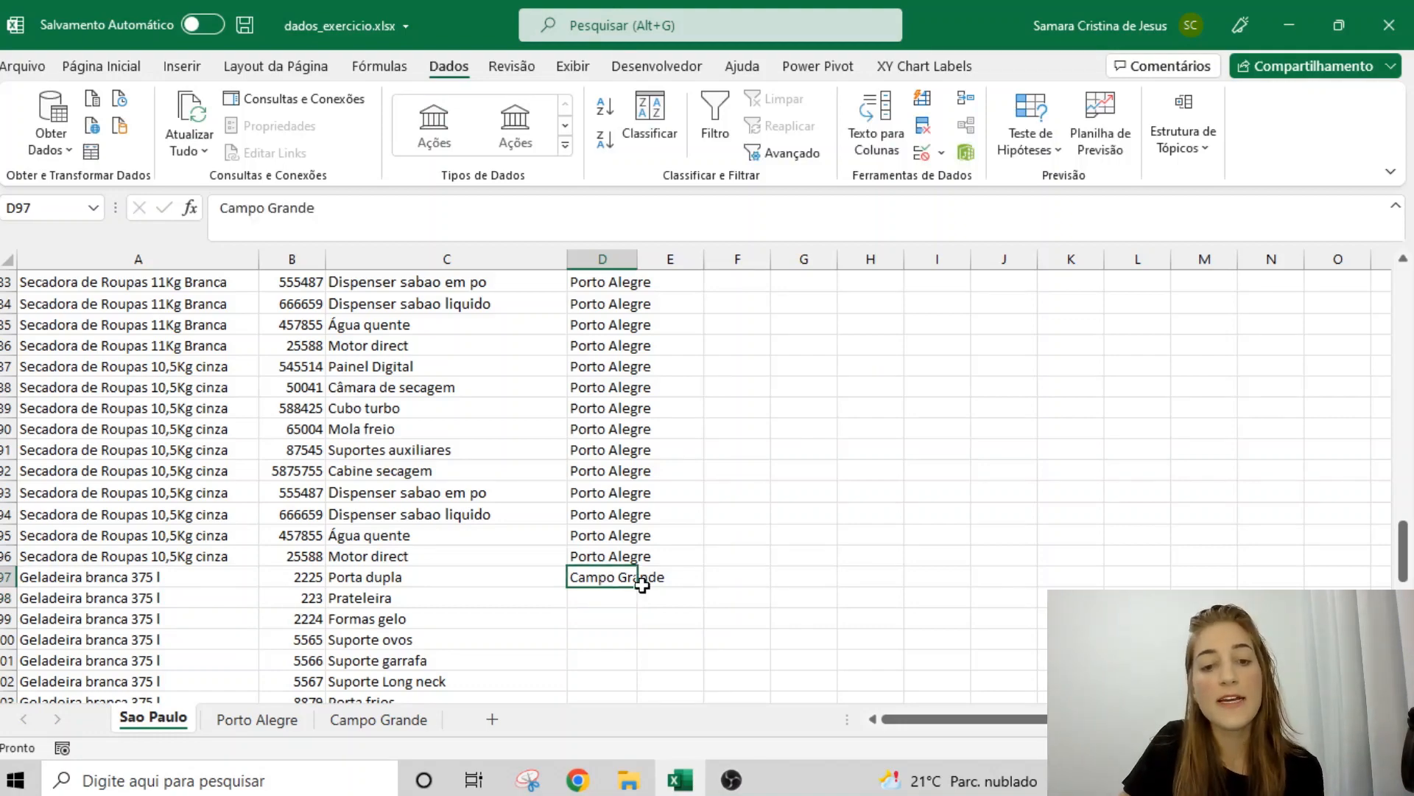
drag(640, 585, 640, 696)
- Widen column D of the Sao Paulo sheet so the full branch names fit
click(604, 534)
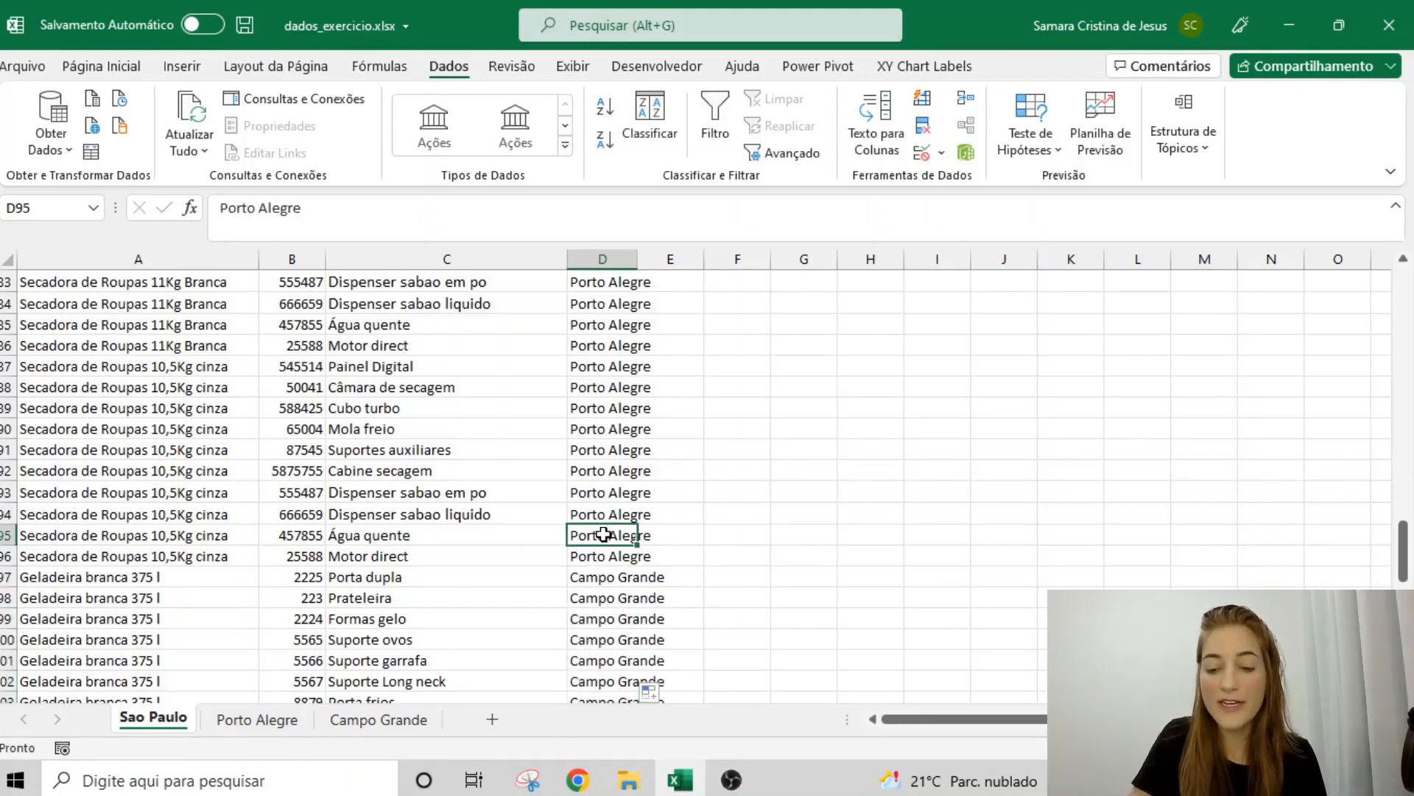
key(ctrl+Up)
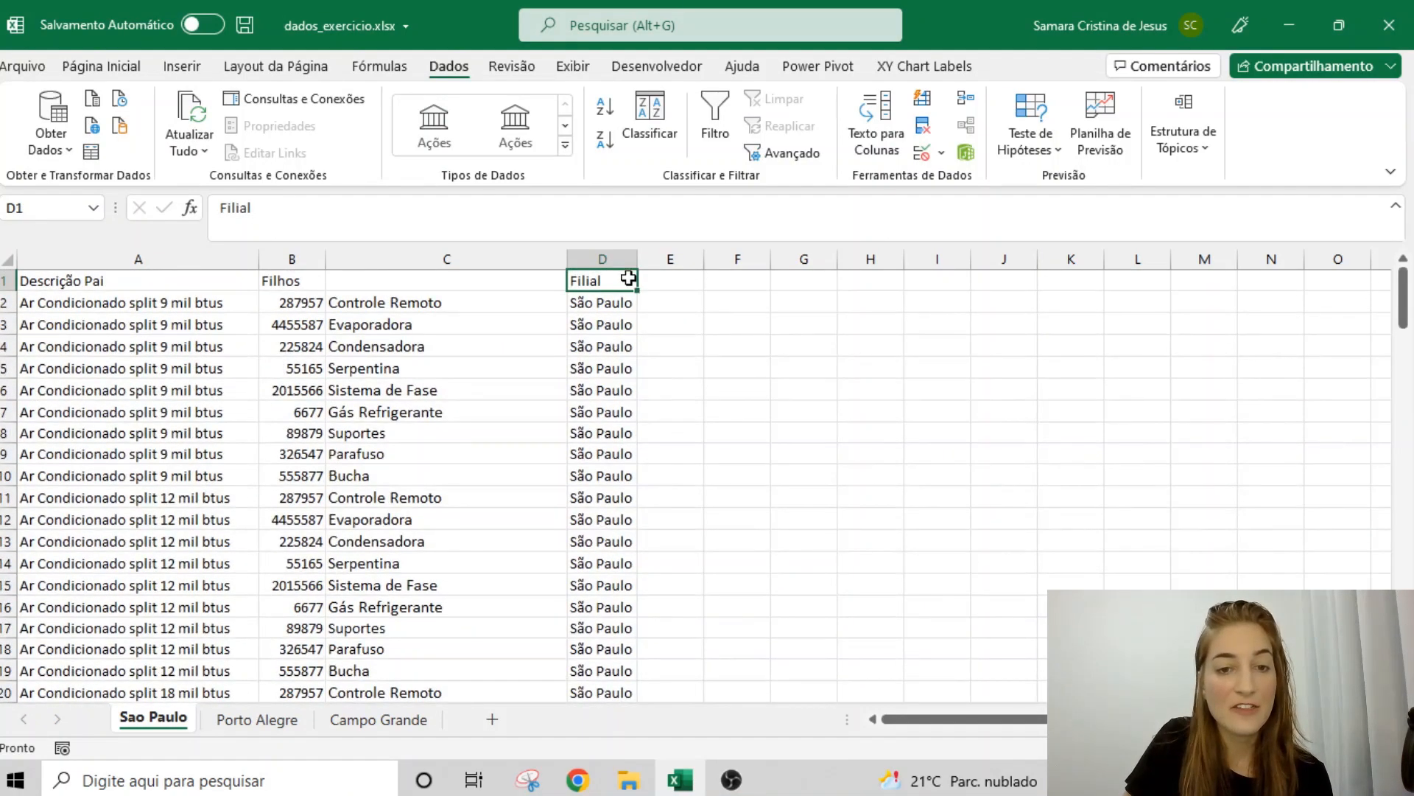
drag(632, 258, 666, 265)
click(392, 410)
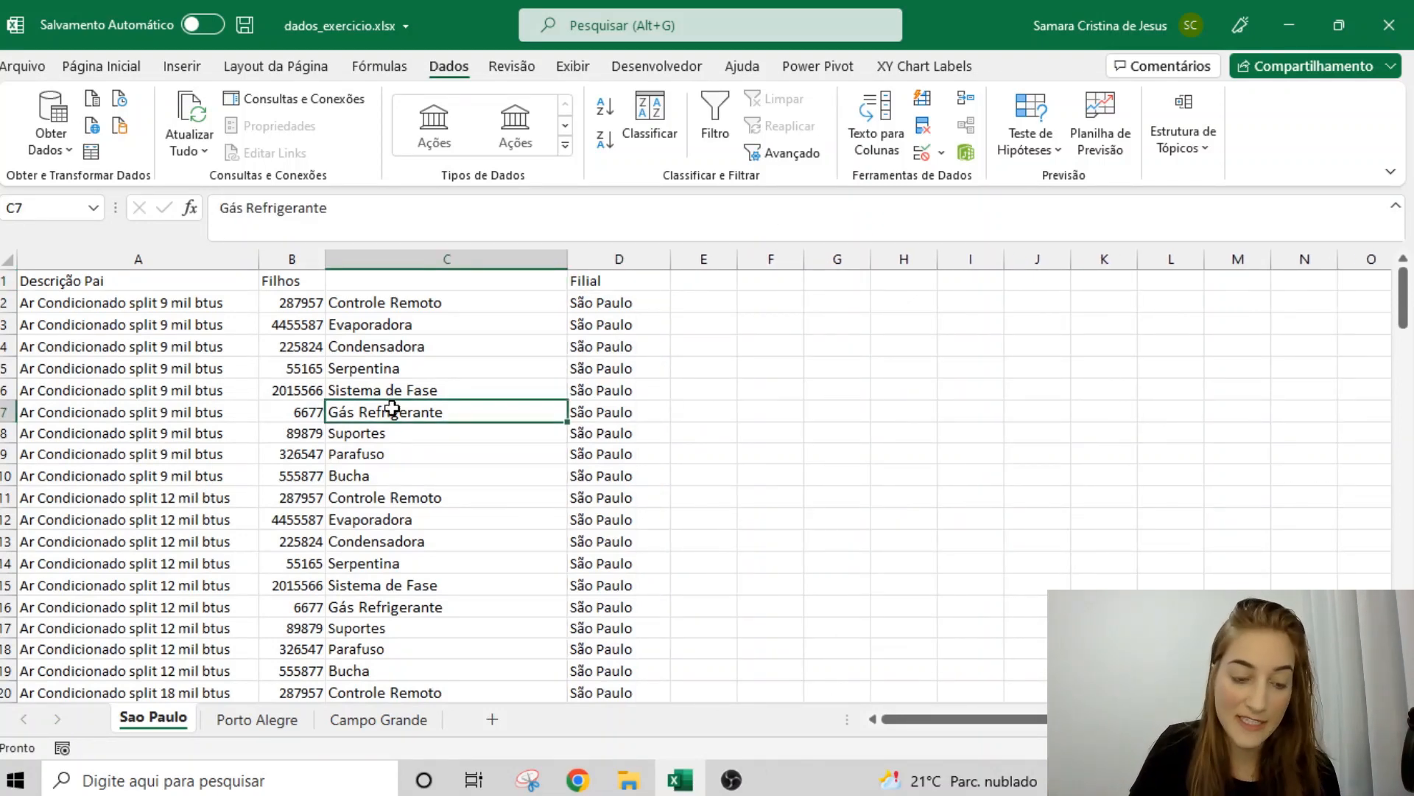
- Review the consolidated rows of all three branches on the Sao Paulo sheet and the source rows on the Porto Alegre sheet
scroll(322, 417, down, 3)
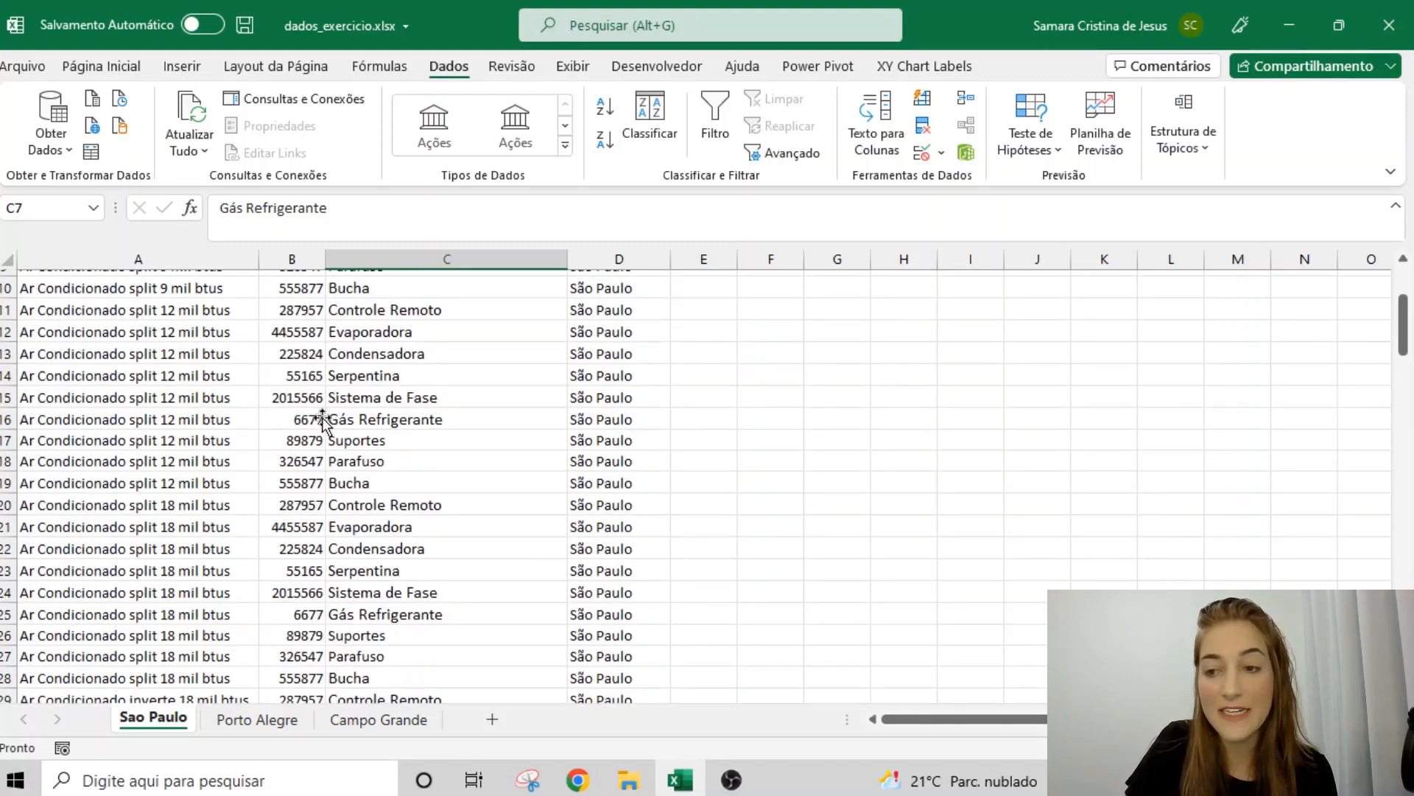
scroll(321, 418, up, 3)
click(161, 411)
scroll(184, 423, down, 16)
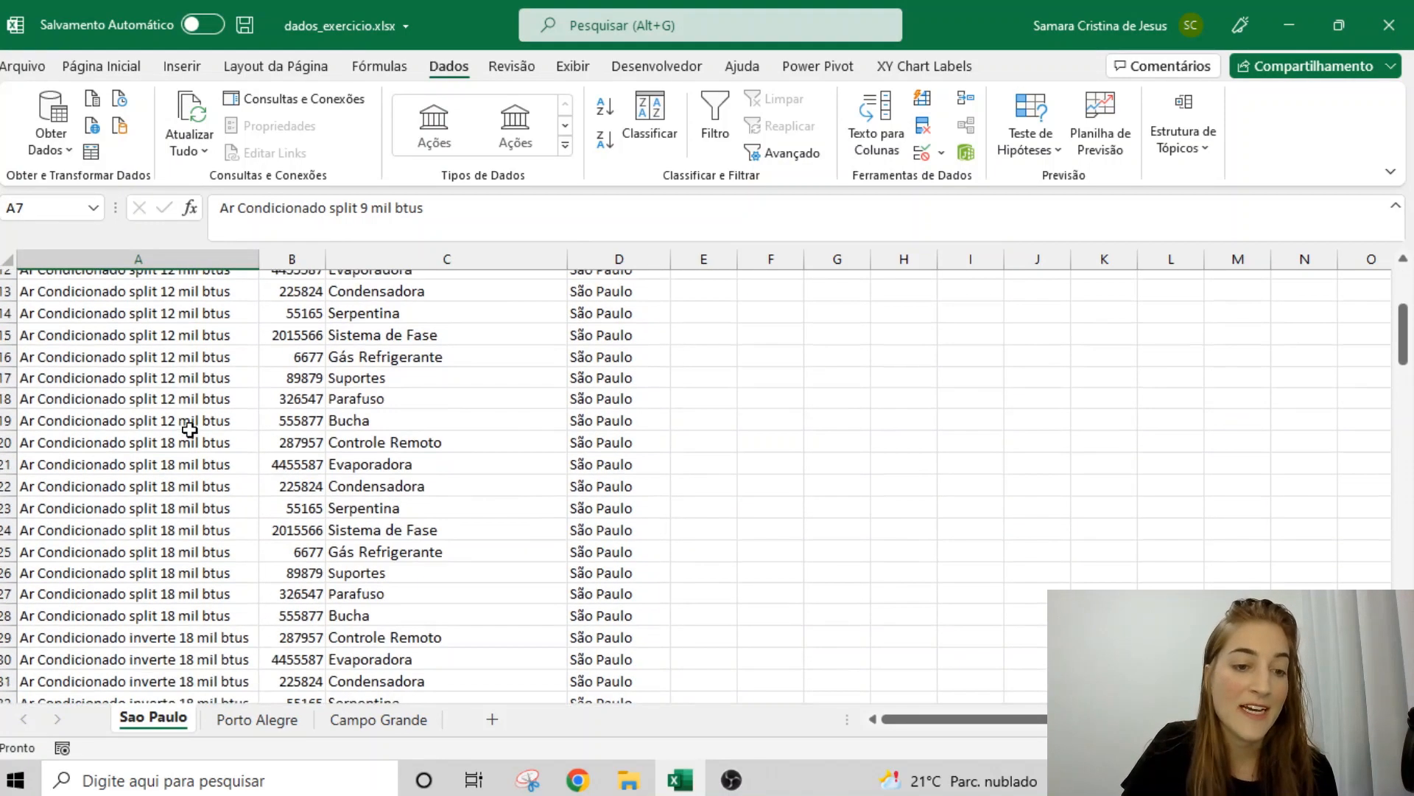
scroll(190, 430, down, 12)
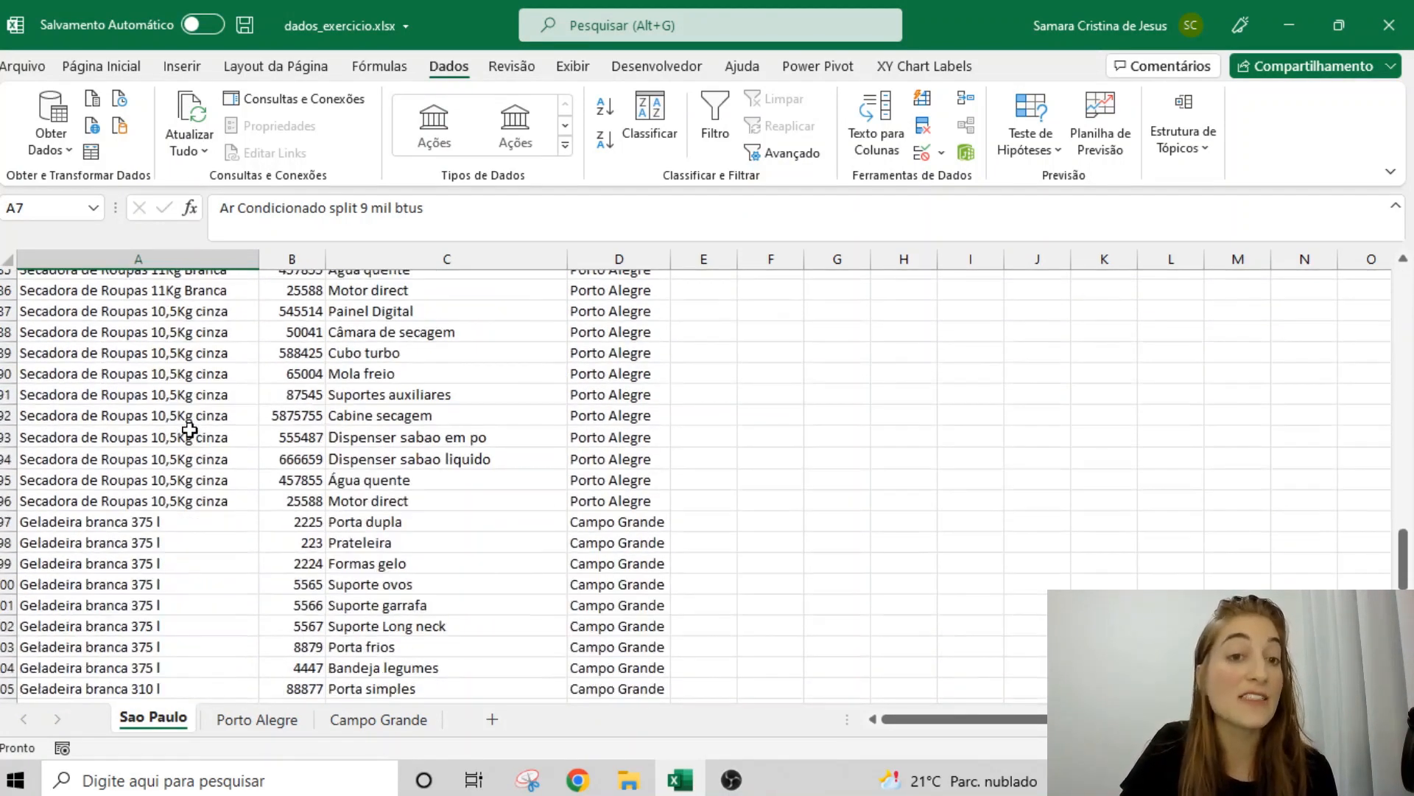
scroll(190, 431, down, 3)
click(253, 719)
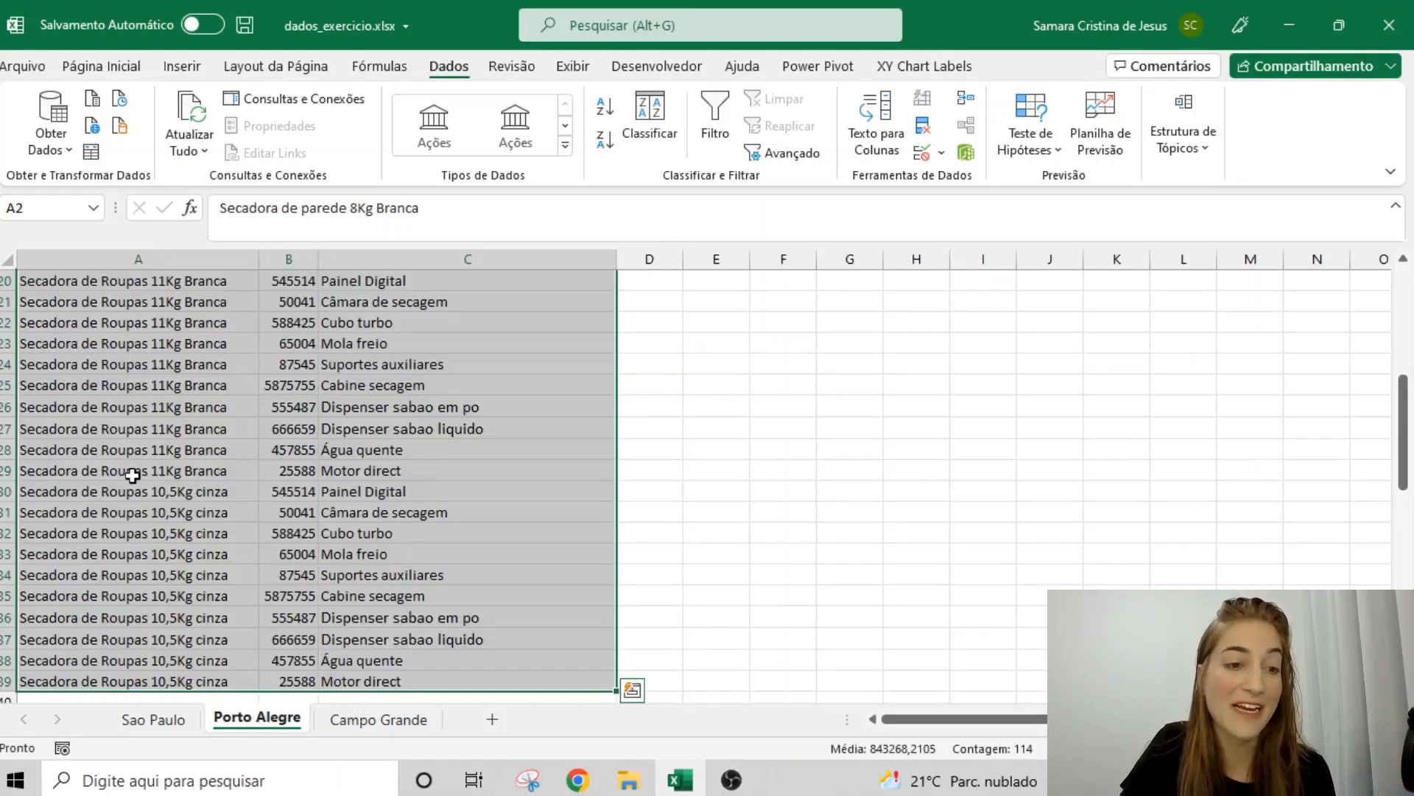
scroll(476, 339, up, 5)
scroll(477, 340, up, 2)
click(402, 530)
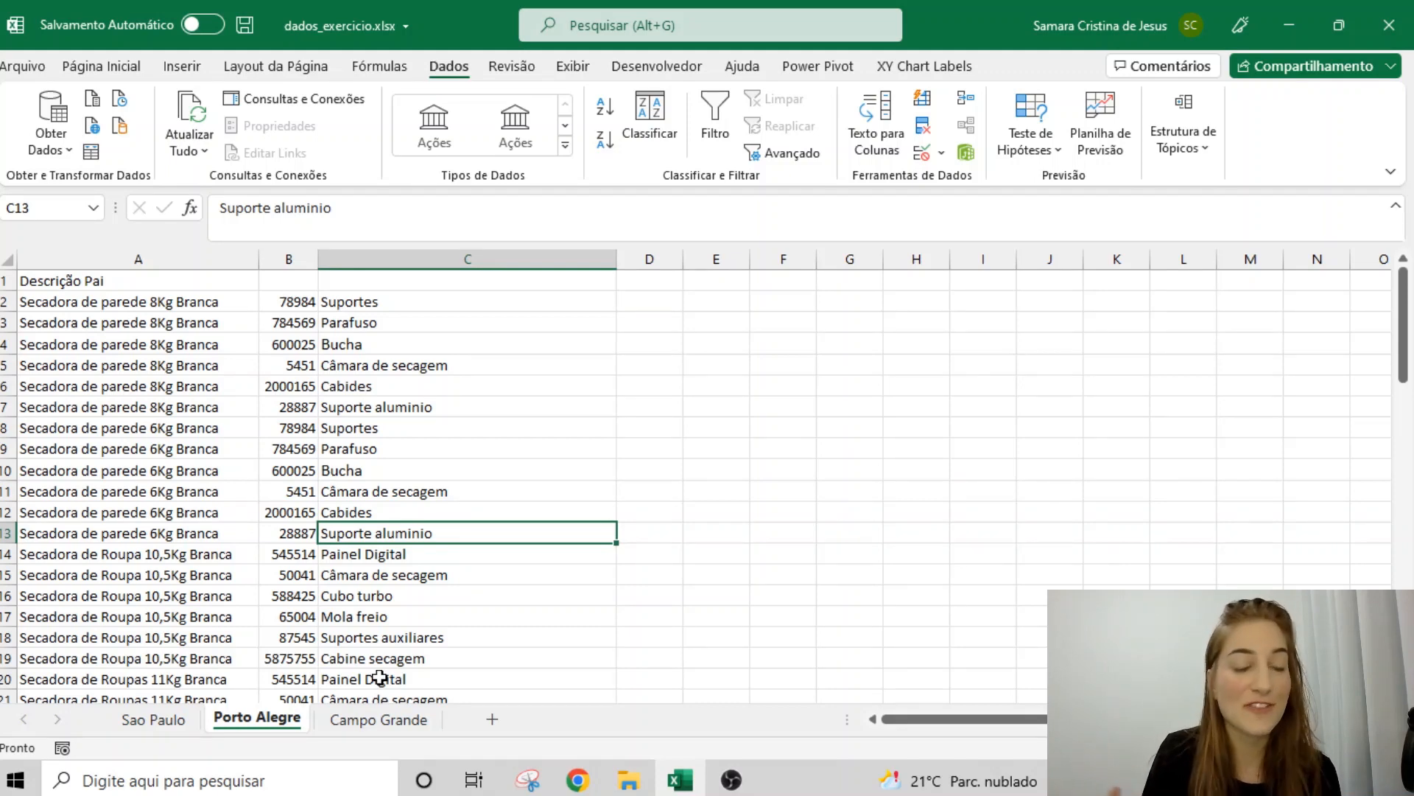
ctrl+click(360, 726)
ctrl+click(363, 725)
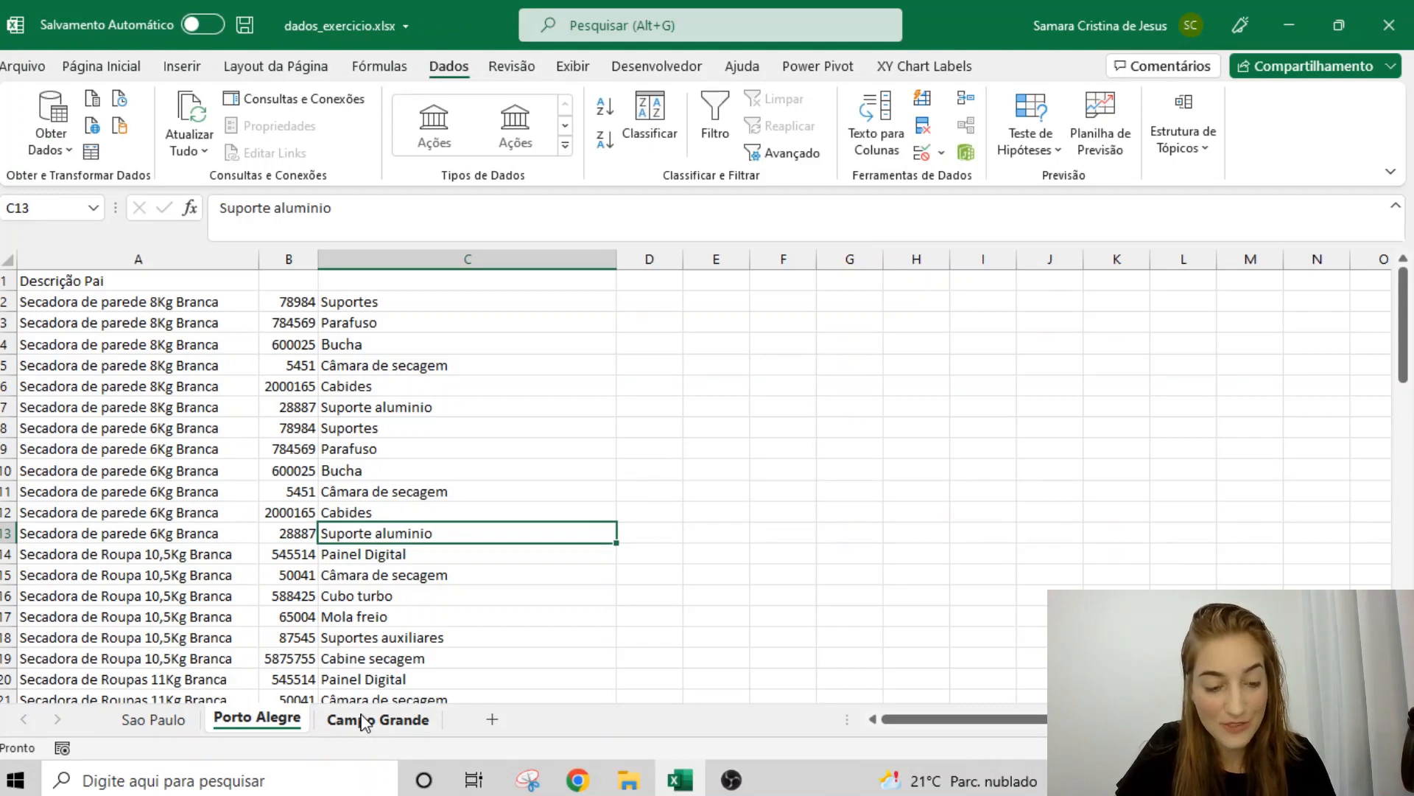
ctrl+click(363, 723)
click(274, 654)
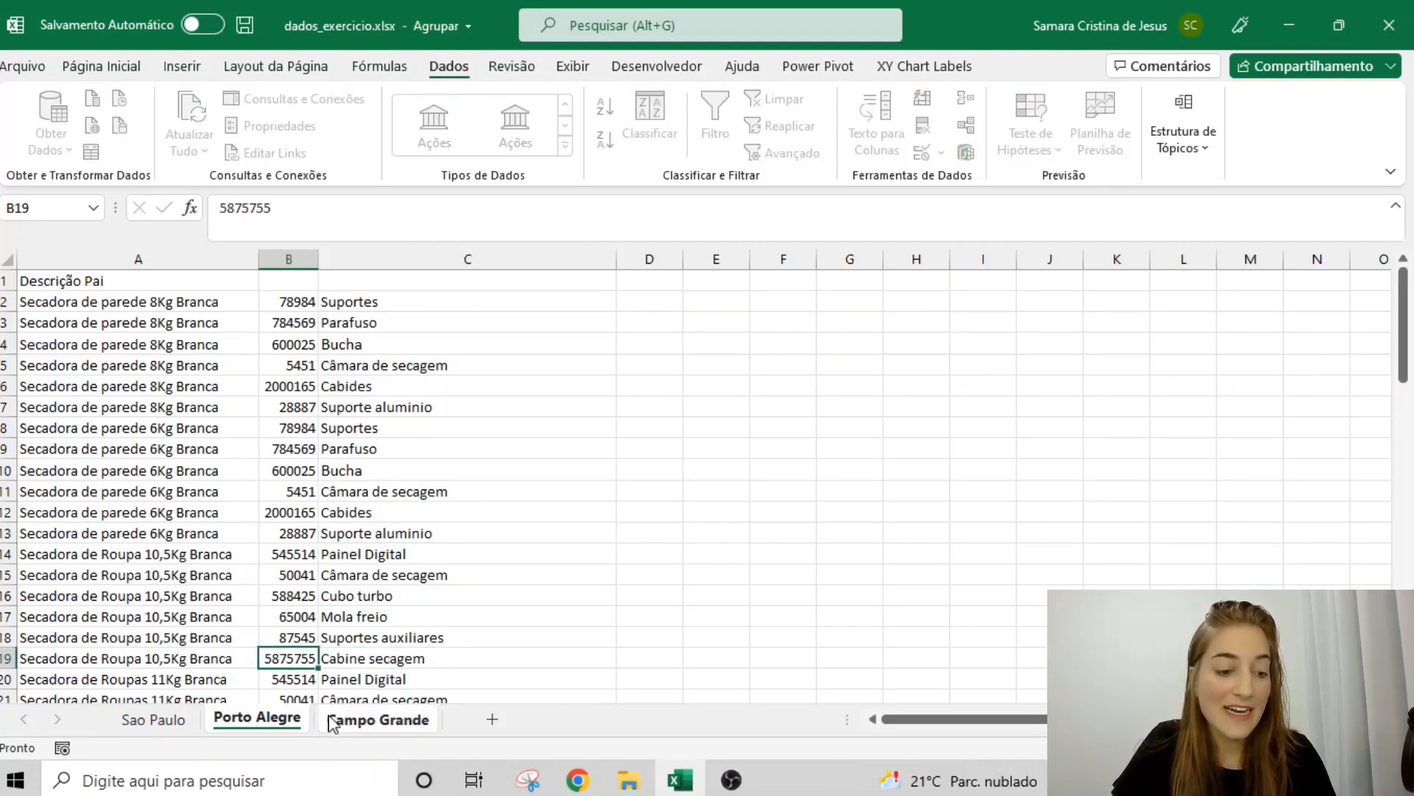
ctrl+click(389, 729)
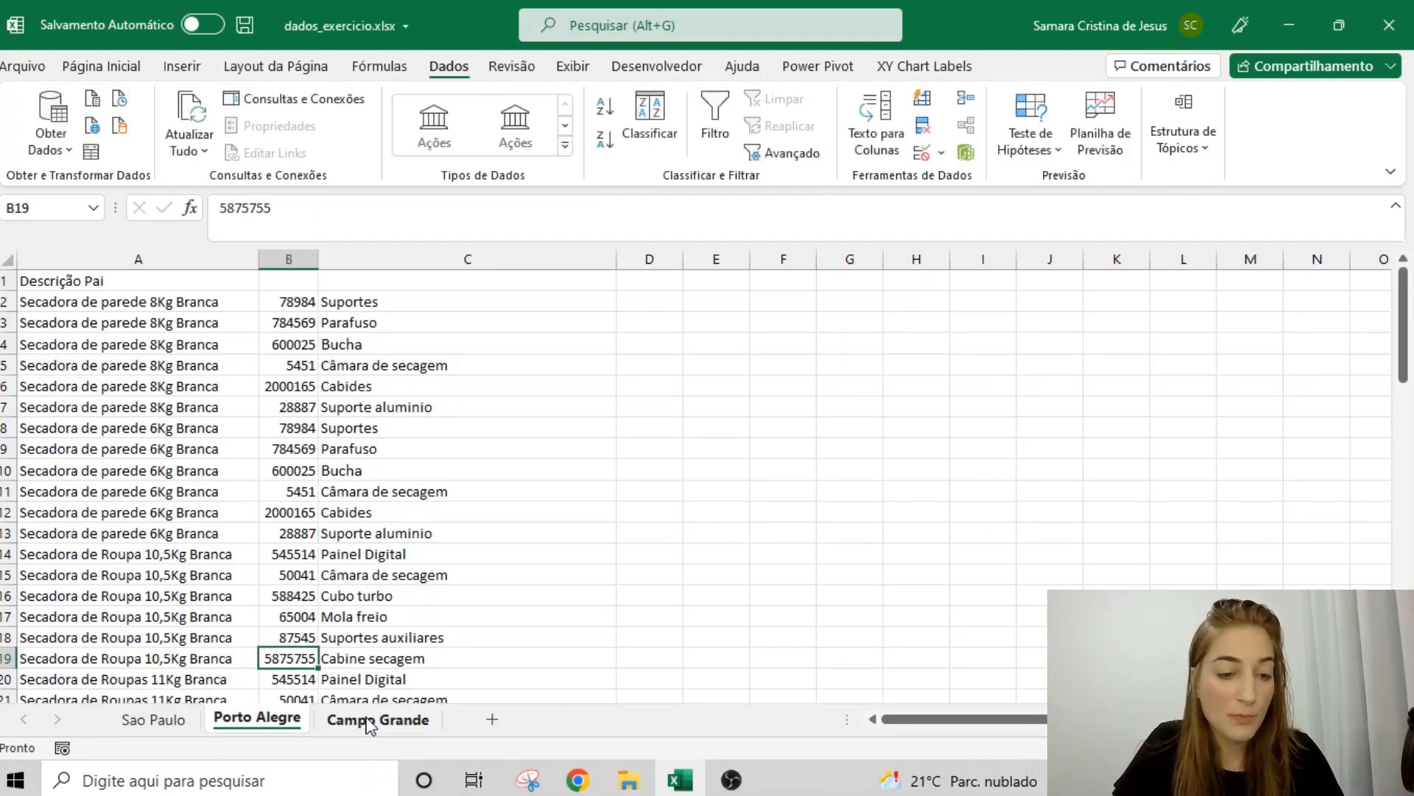
- Permanently delete the Porto Alegre and Campo Grande sheets, and return to the start of the consolidated table
right_click(275, 721)
click(361, 456)
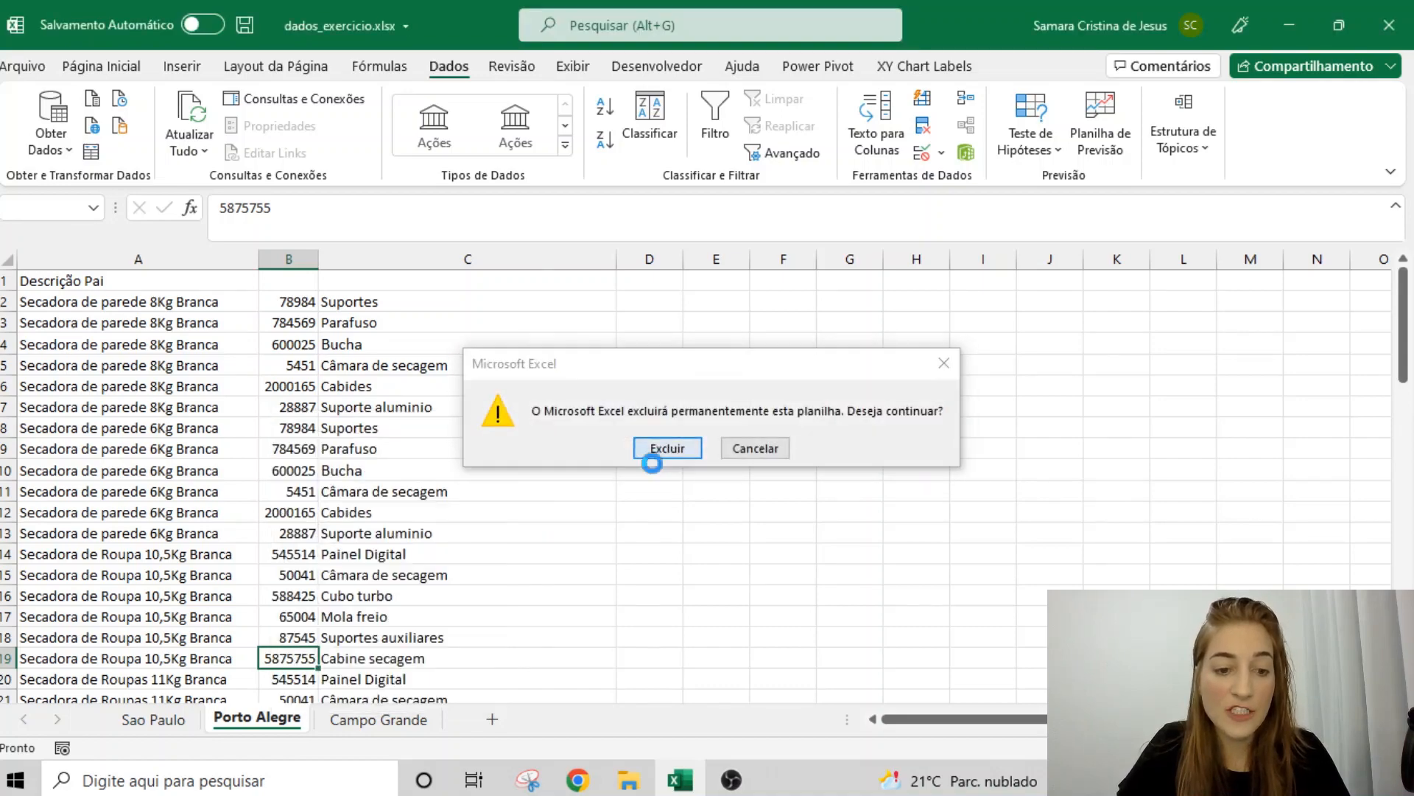
click(652, 457)
right_click(263, 718)
click(373, 457)
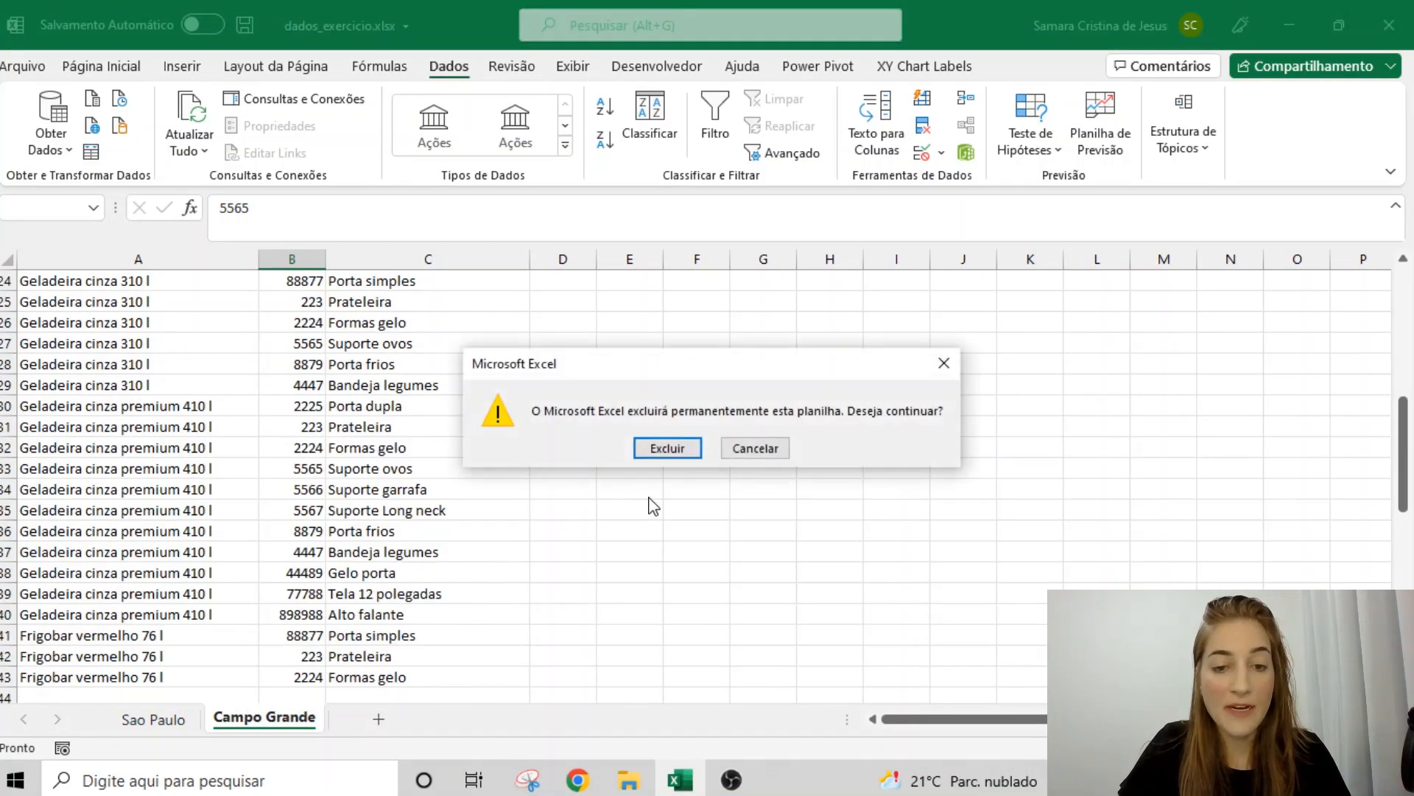
click(652, 449)
click(227, 562)
scroll(228, 566, up, 12)
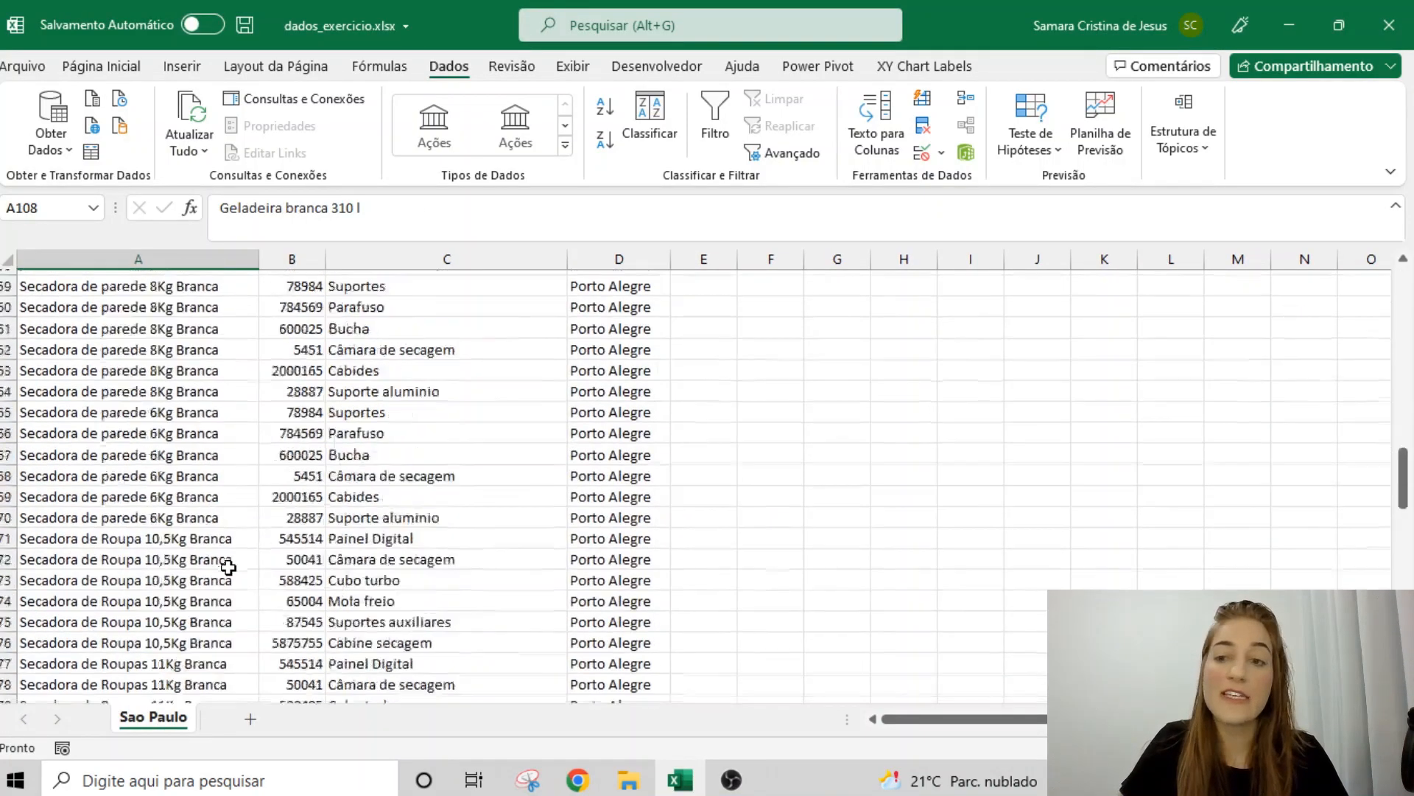
scroll(229, 567, up, 19)
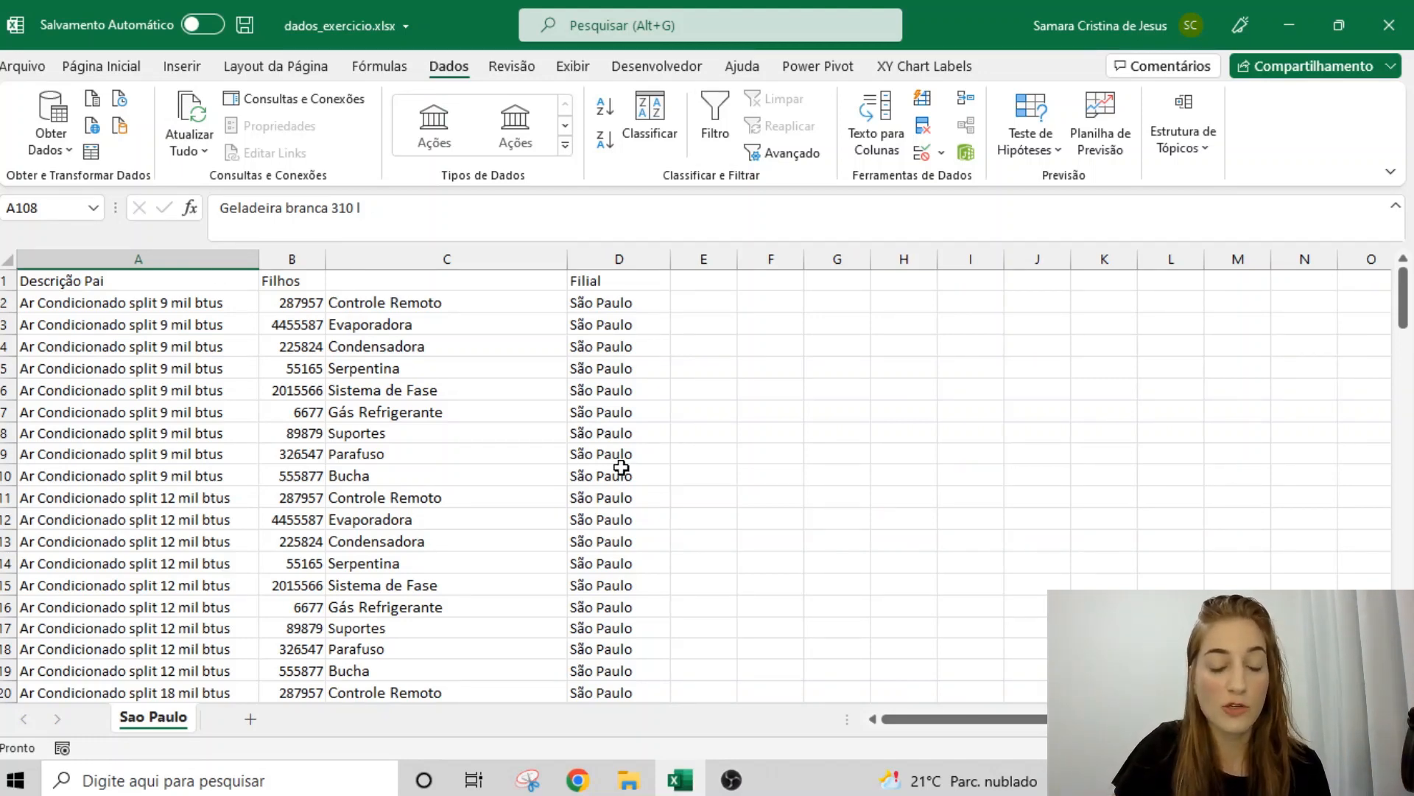
- Add a new sheet after Sao Paulo and name it Demonstrativos
click(252, 721)
double_click(251, 716)
text(Demonstrativos)
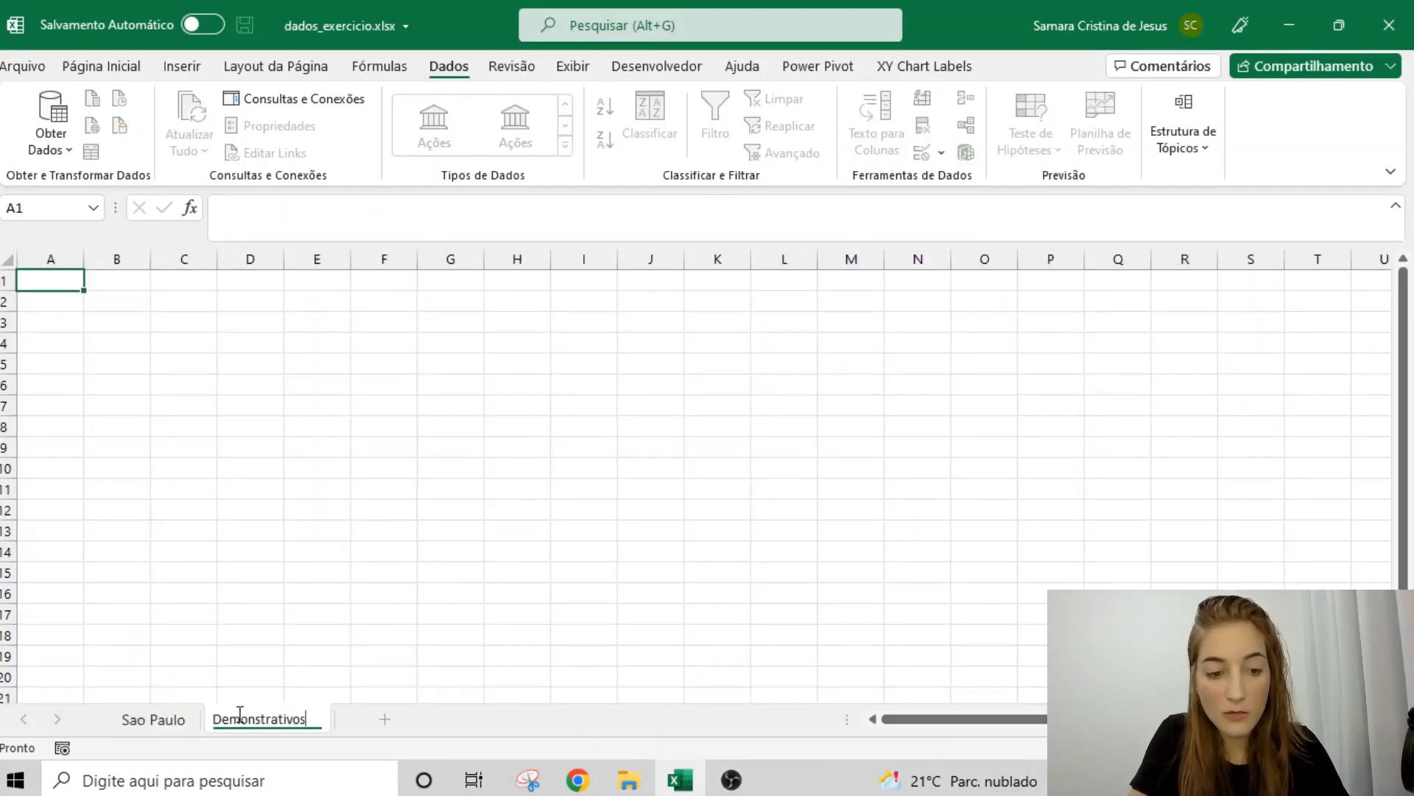
key(Return)
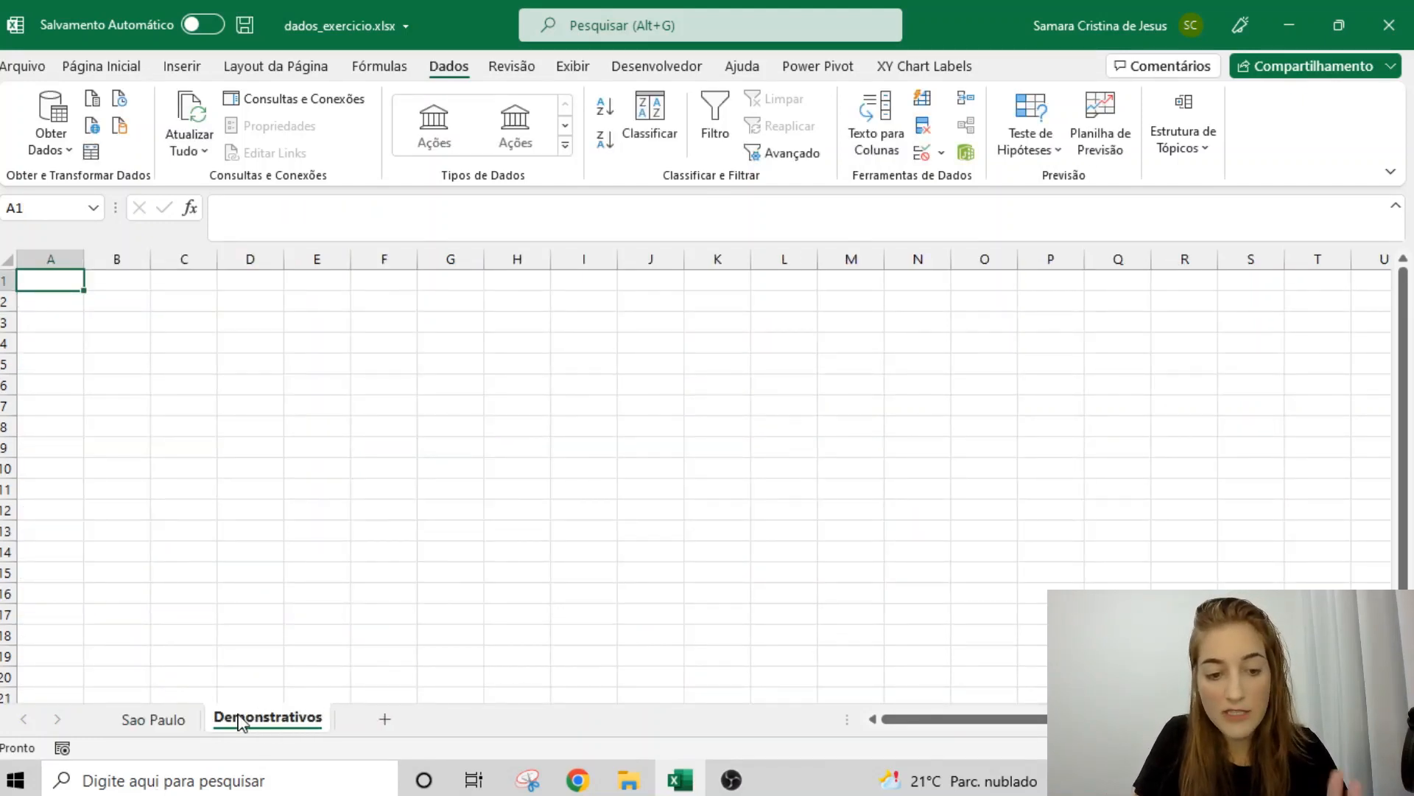
- Rename the Sao Paulo sheet as Dados and switch to the Demonstrativos sheet
double_click(149, 719)
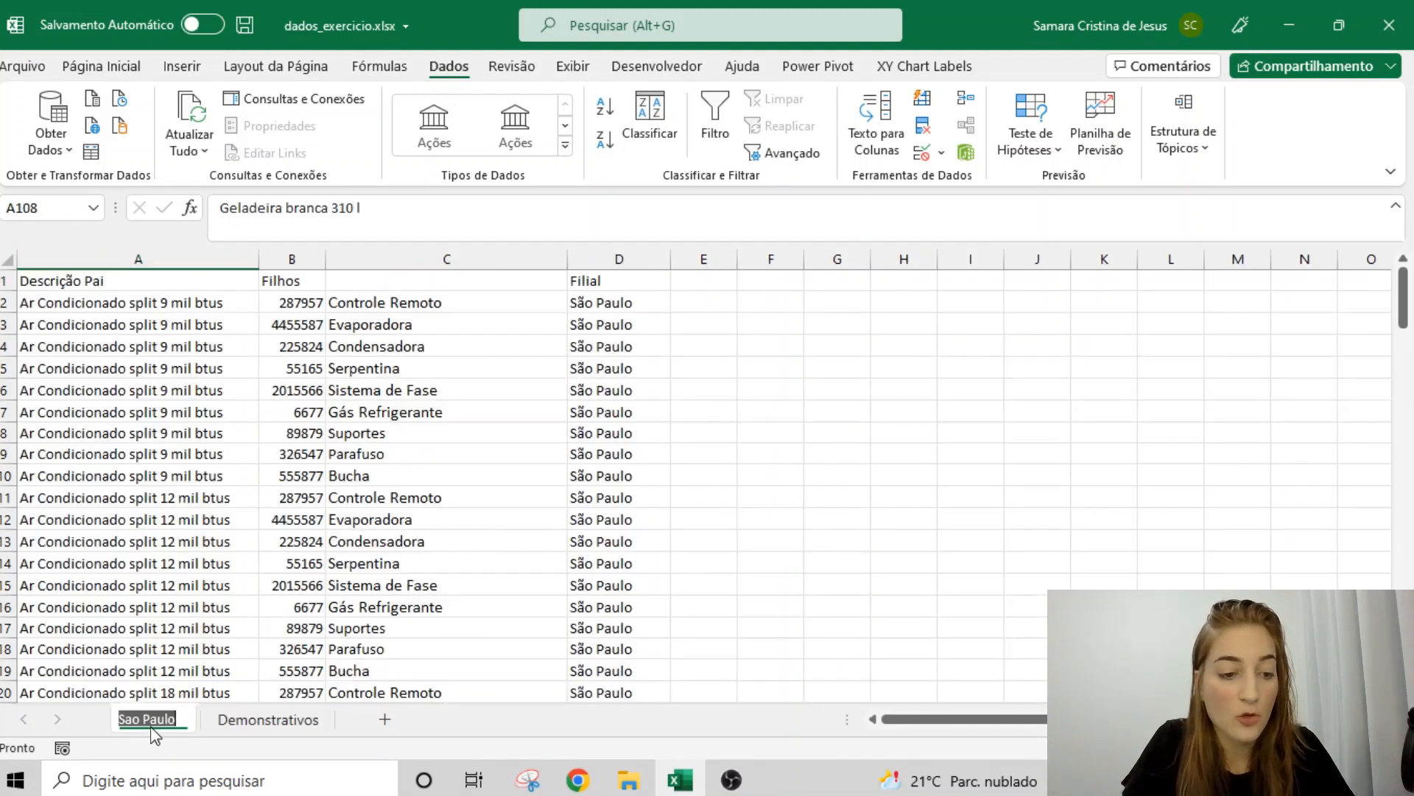
text(Dados)
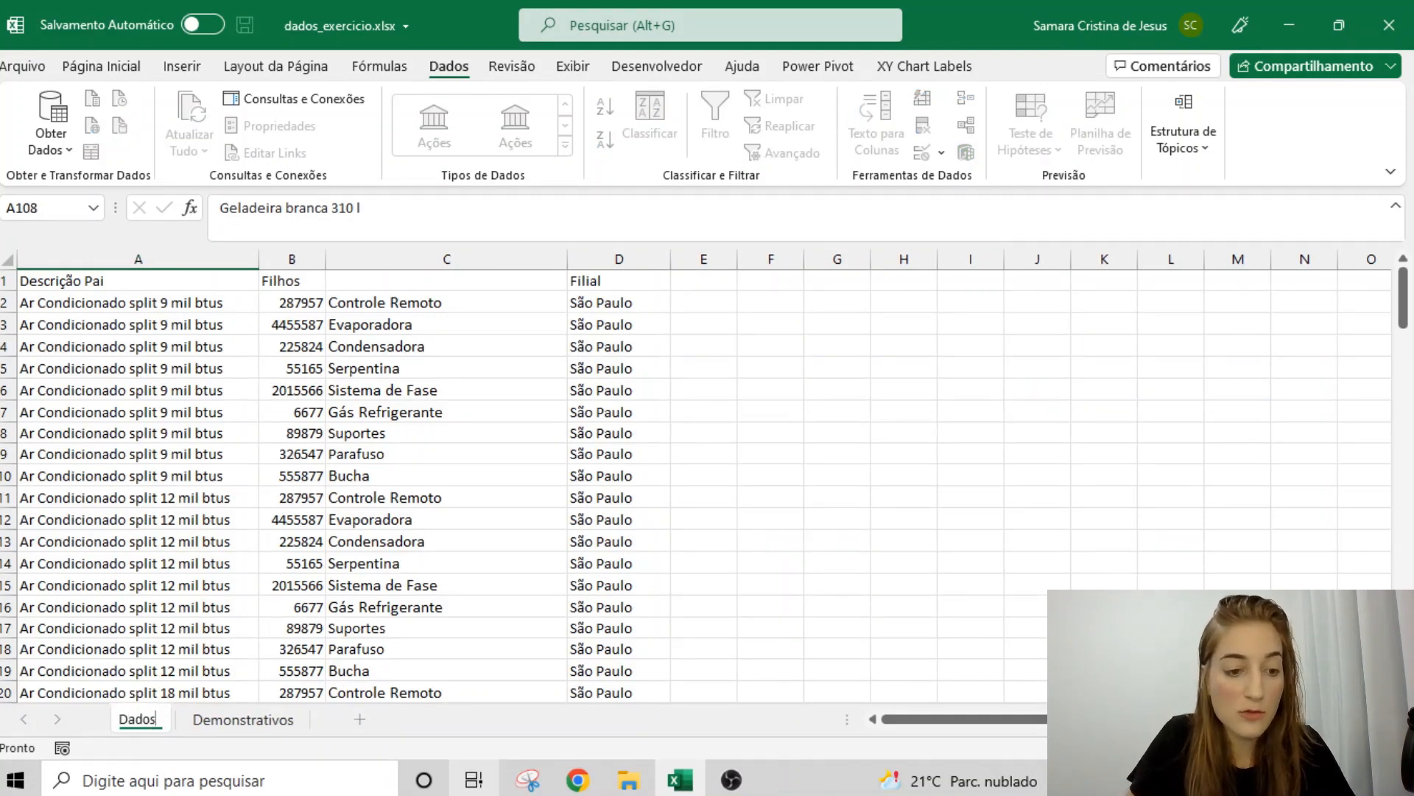
click(238, 729)
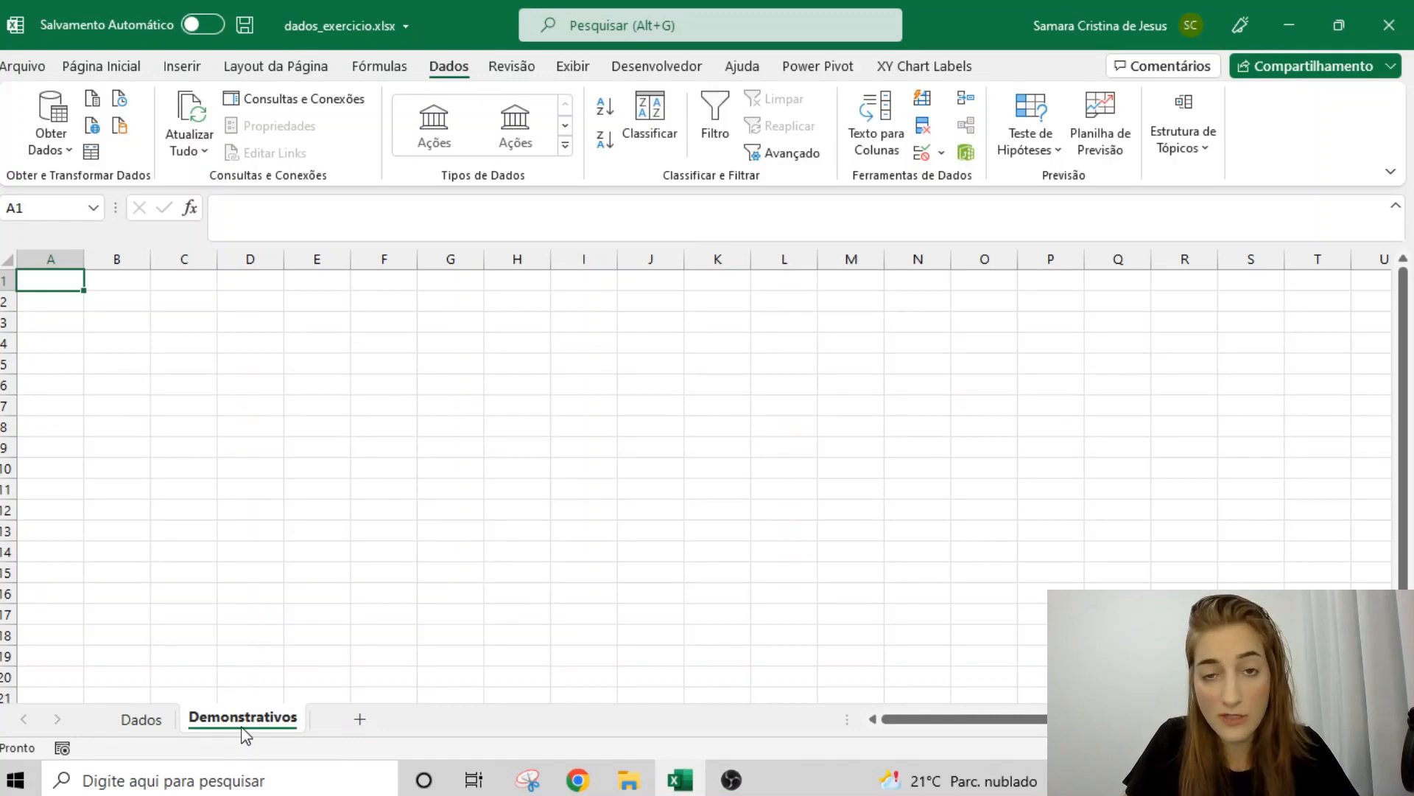
- Try to create a PivotTable from Dados range A1:D138 at cell A1 of the existing Demonstrativos sheet
click(158, 719)
click(75, 299)
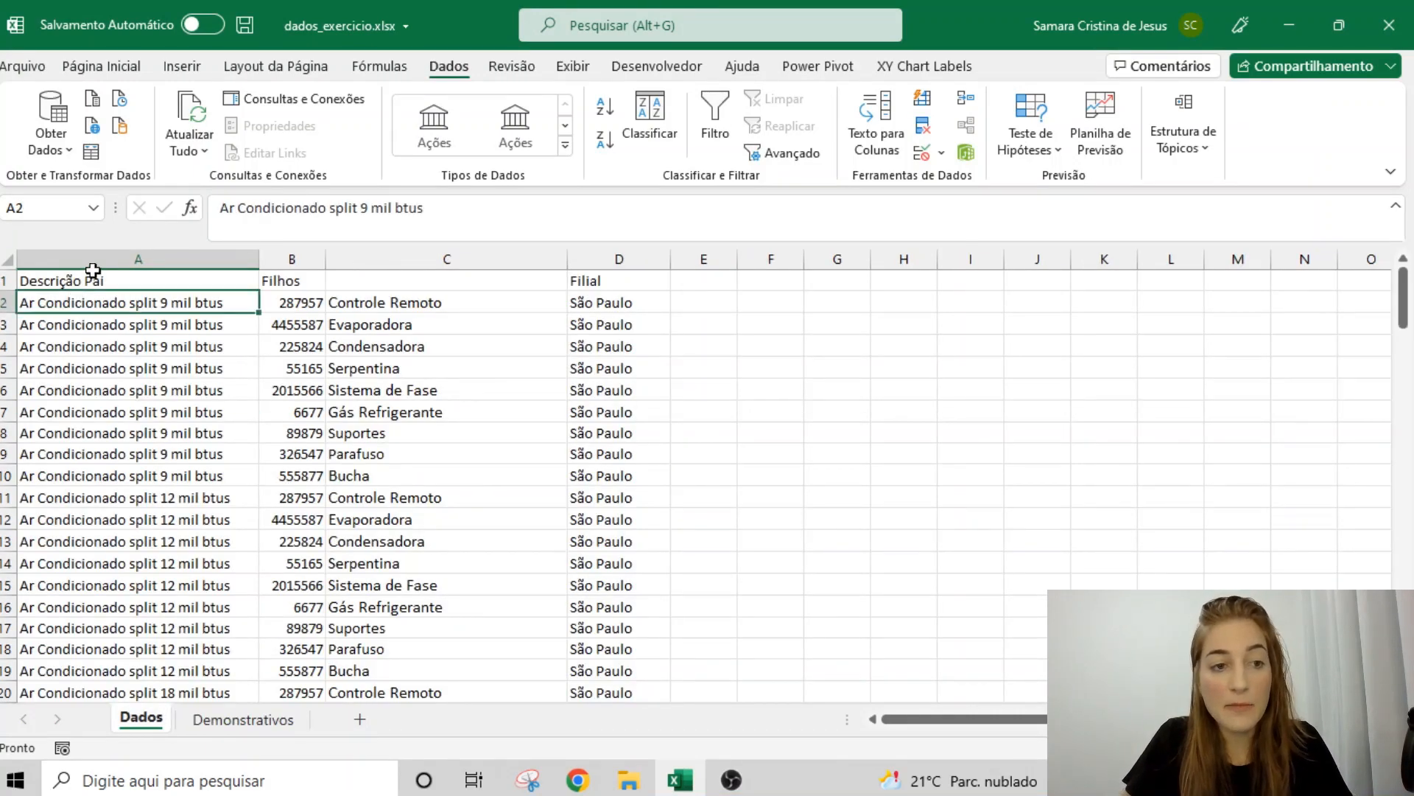
click(93, 271)
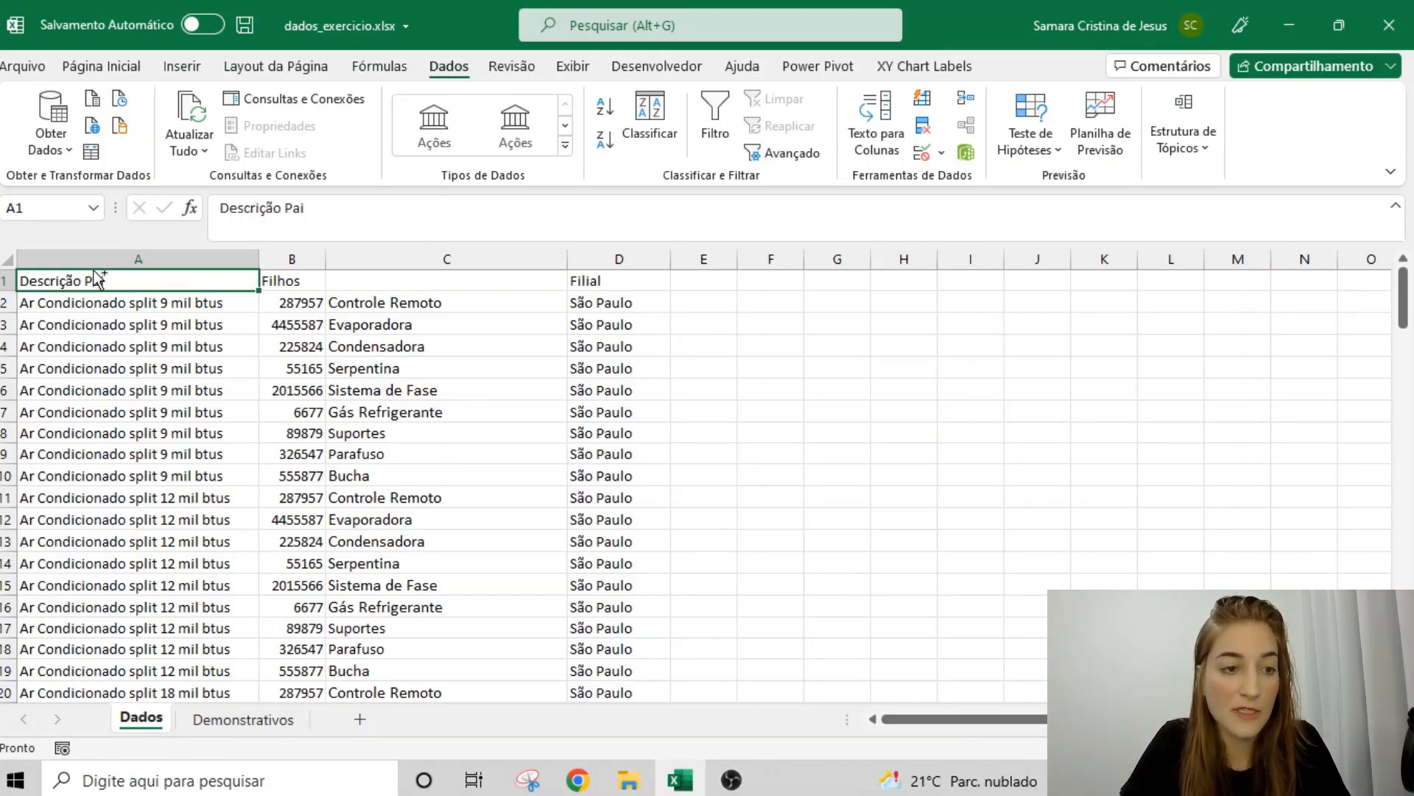
key(ctrl+shift+Right)
key(ctrl+shift+Down)
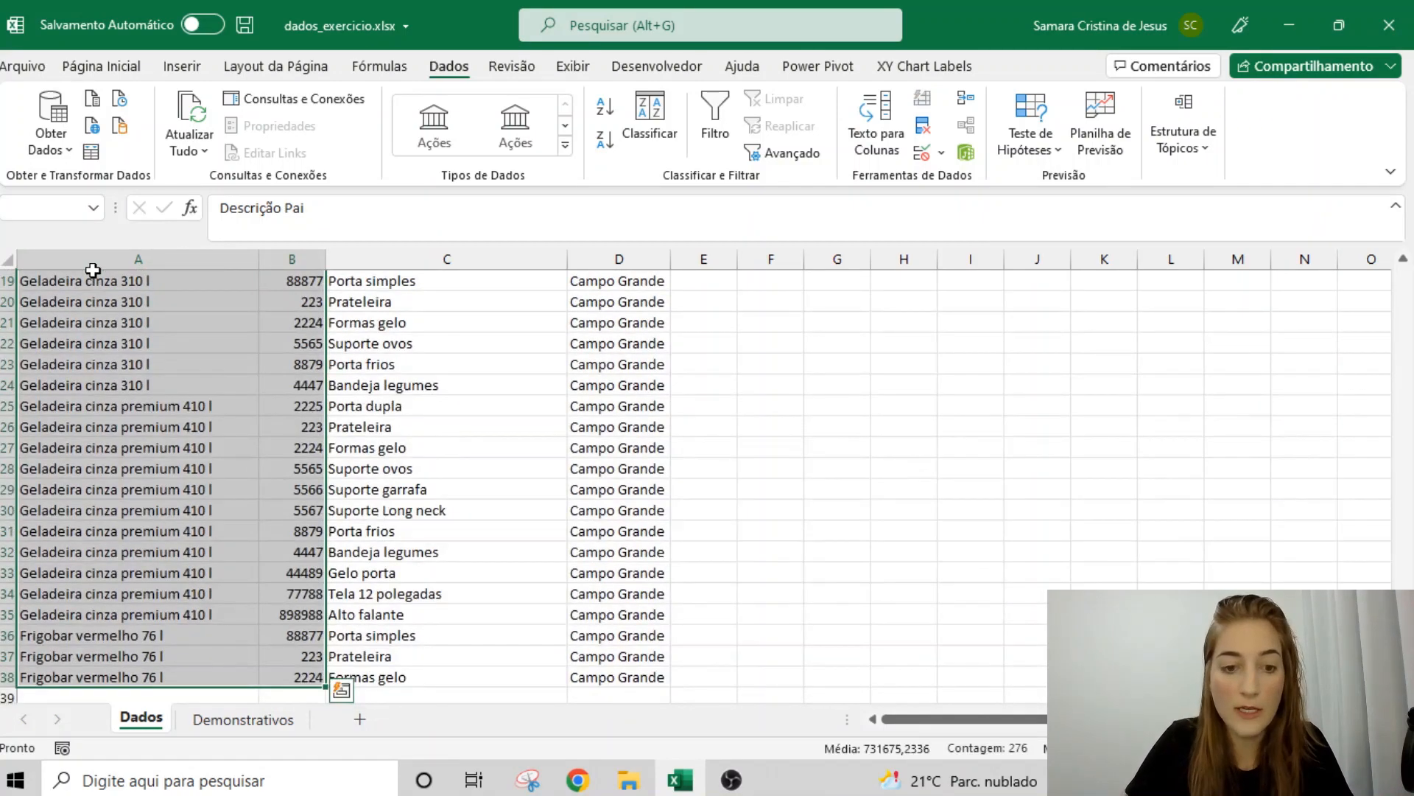
key(ctrl+shift+Right)
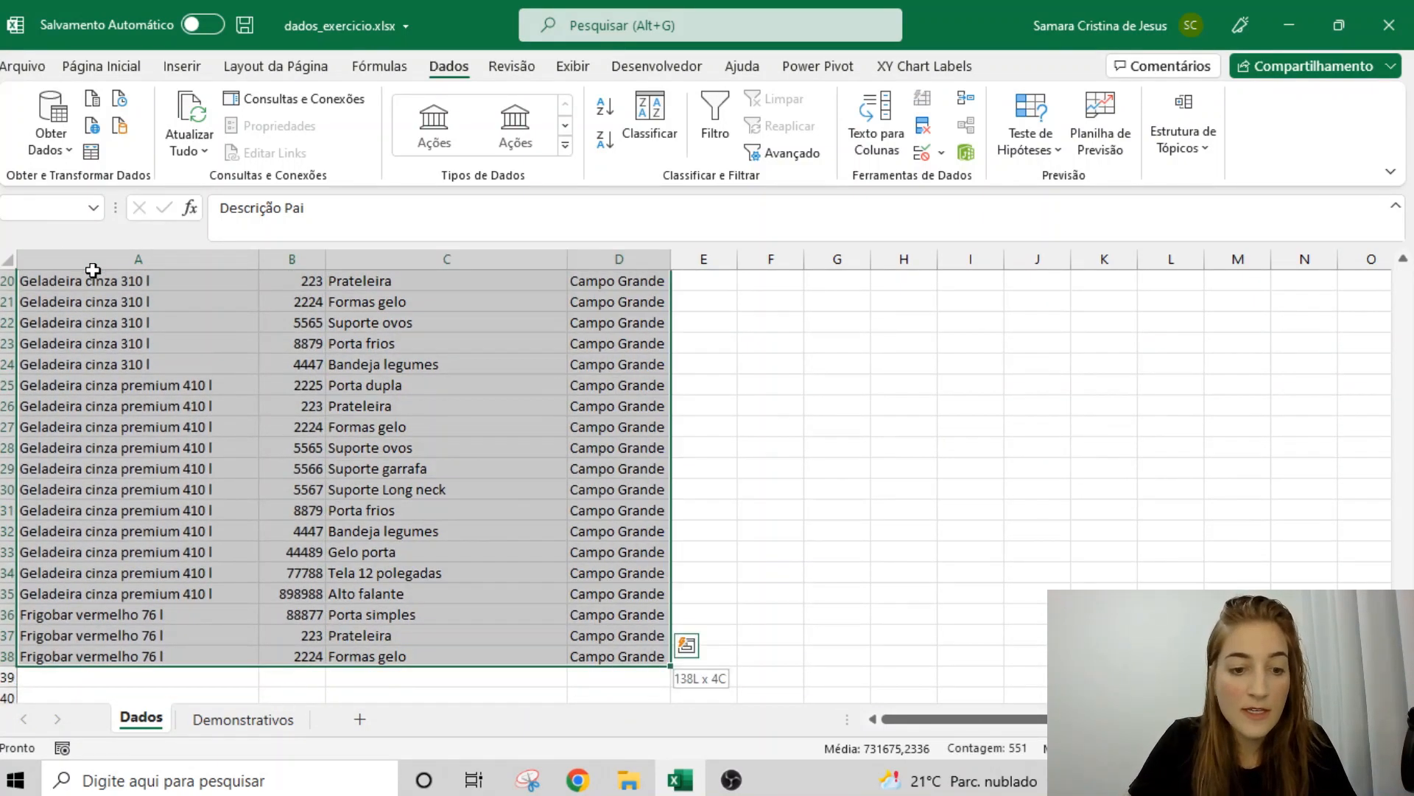
scroll(94, 274, up, 1)
click(182, 66)
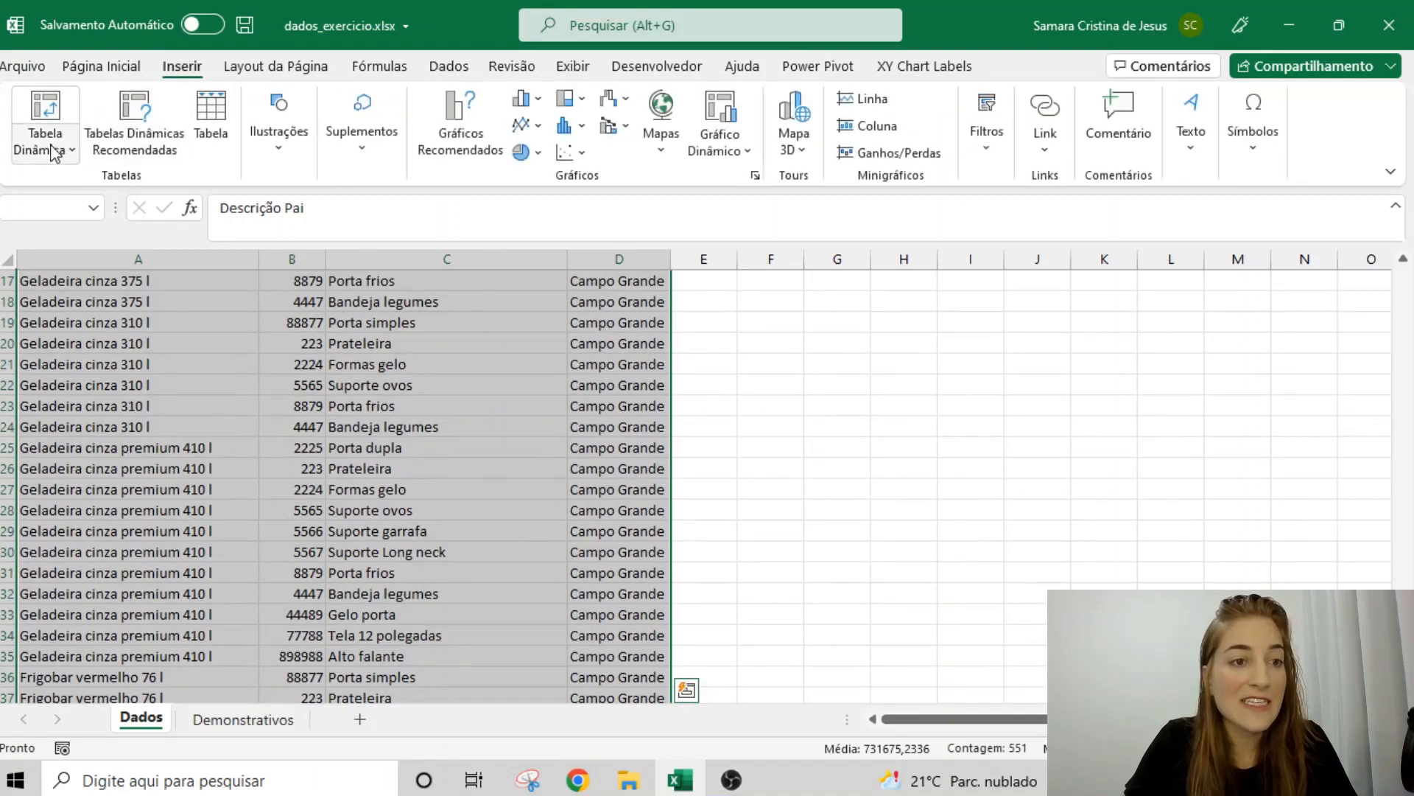
click(53, 152)
click(397, 326)
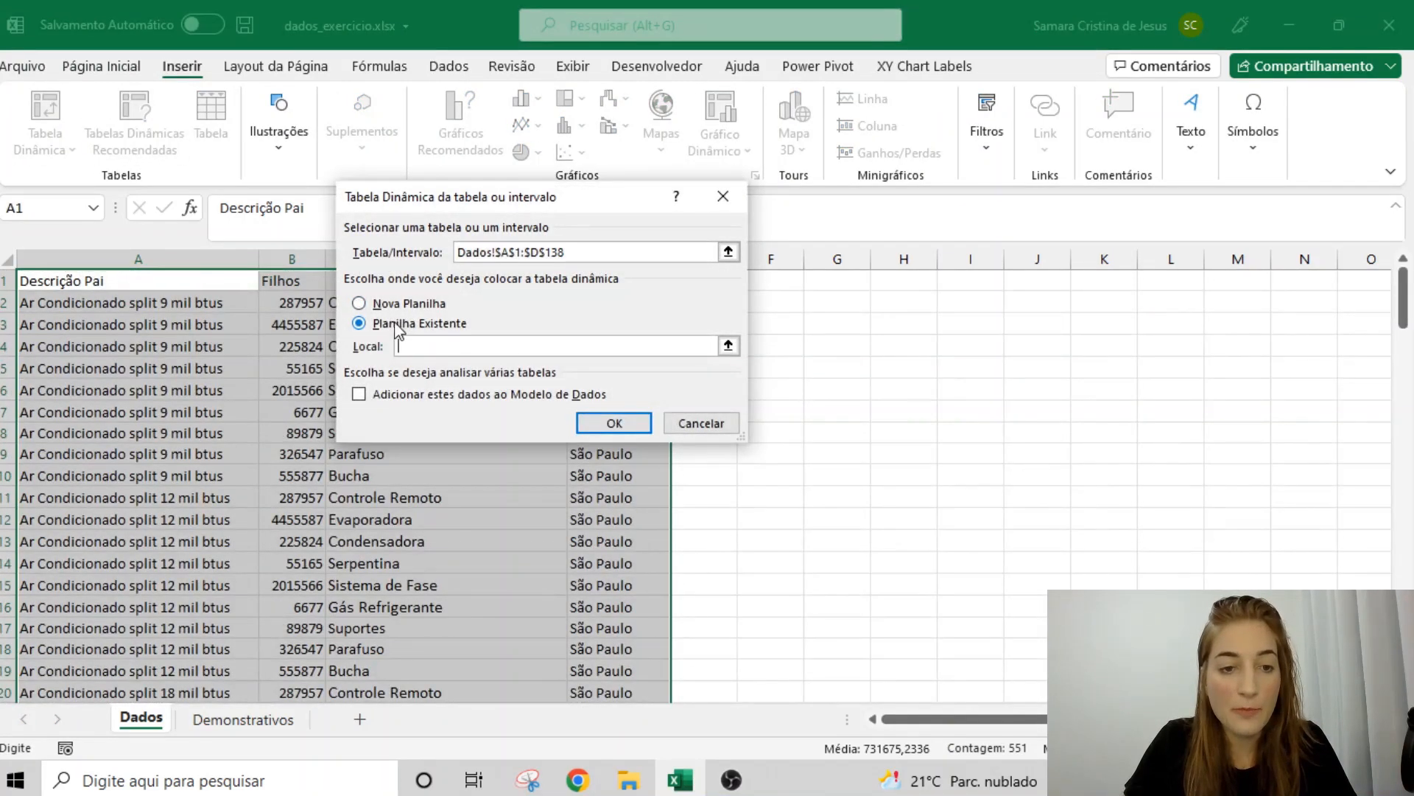
click(228, 716)
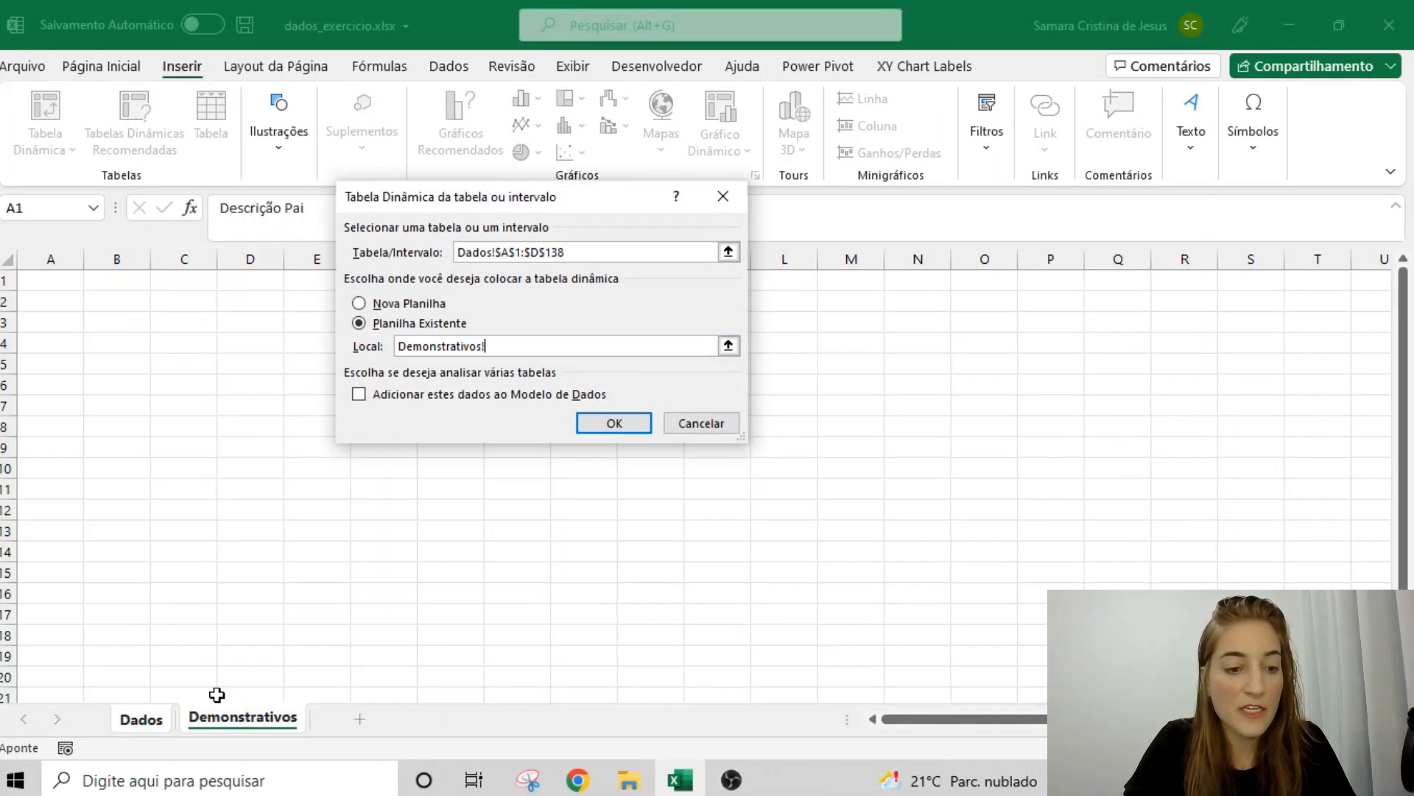
click(40, 286)
click(613, 422)
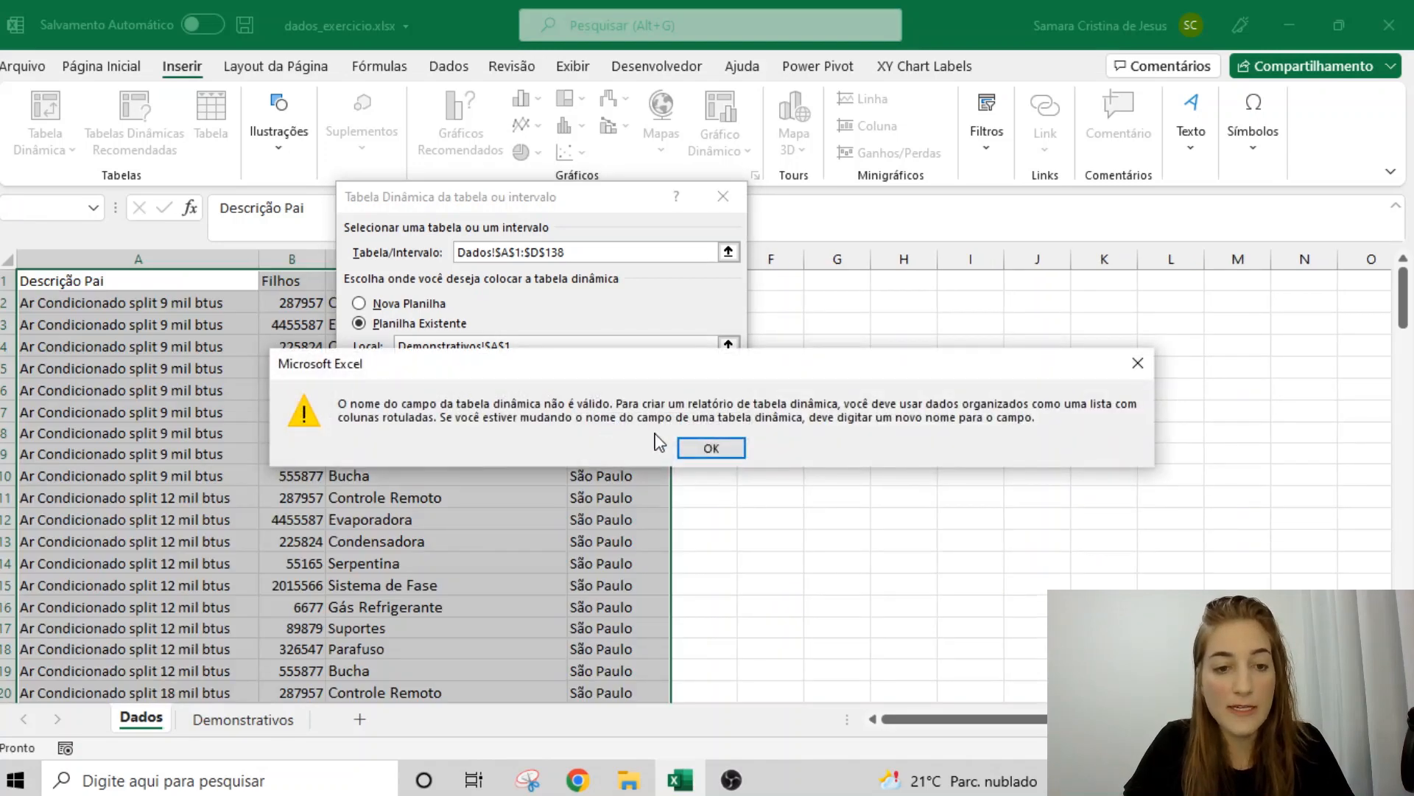
click(707, 447)
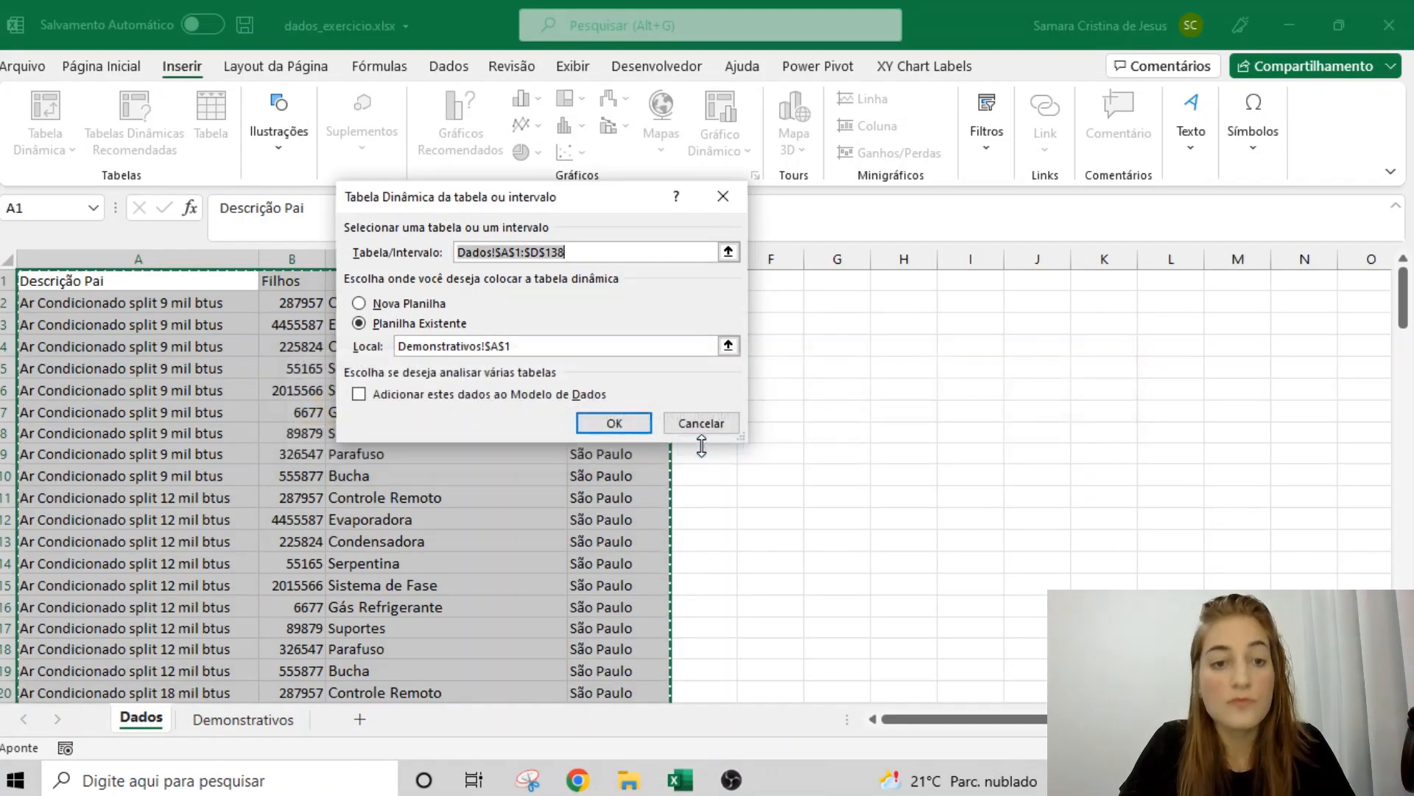
click(709, 426)
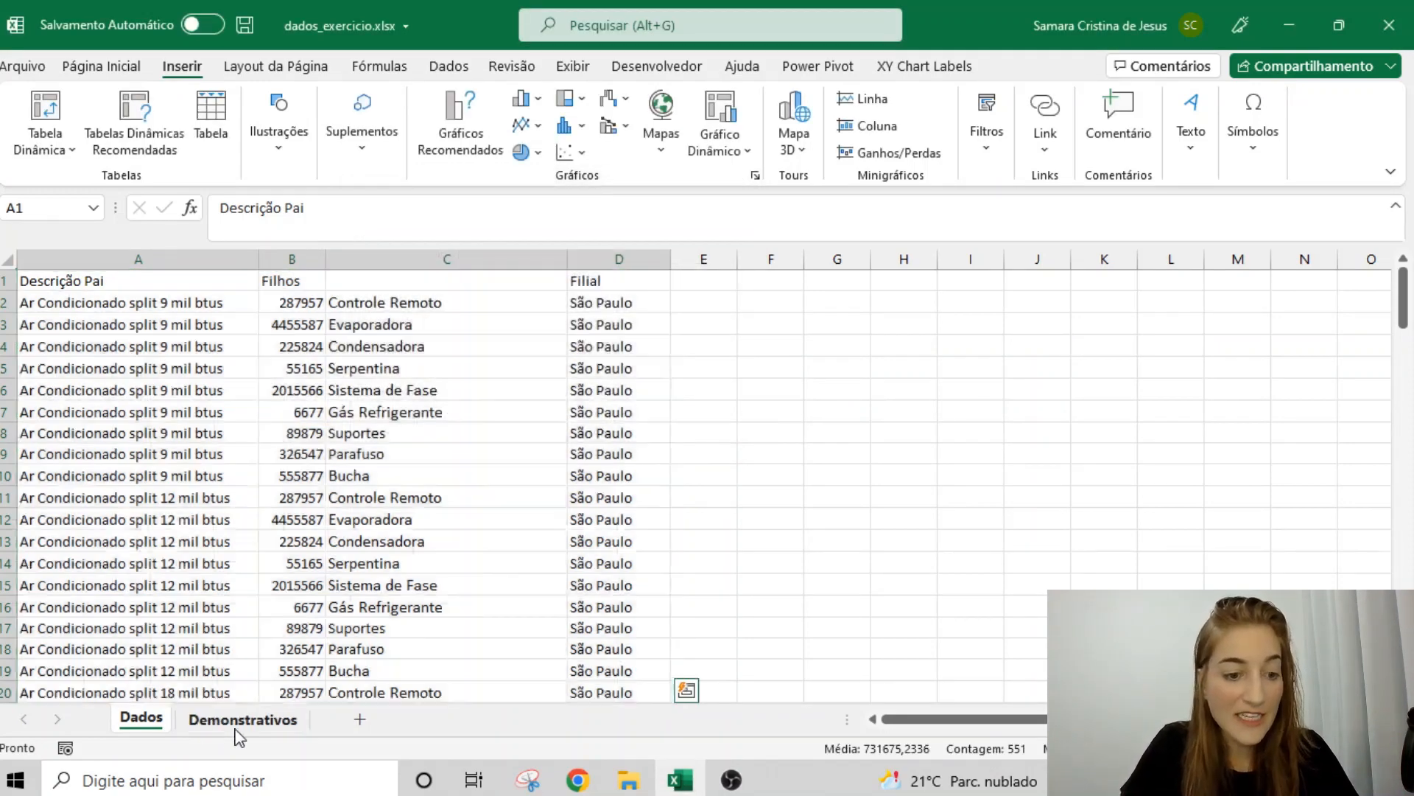
click(237, 725)
click(160, 720)
key(BackSpace)
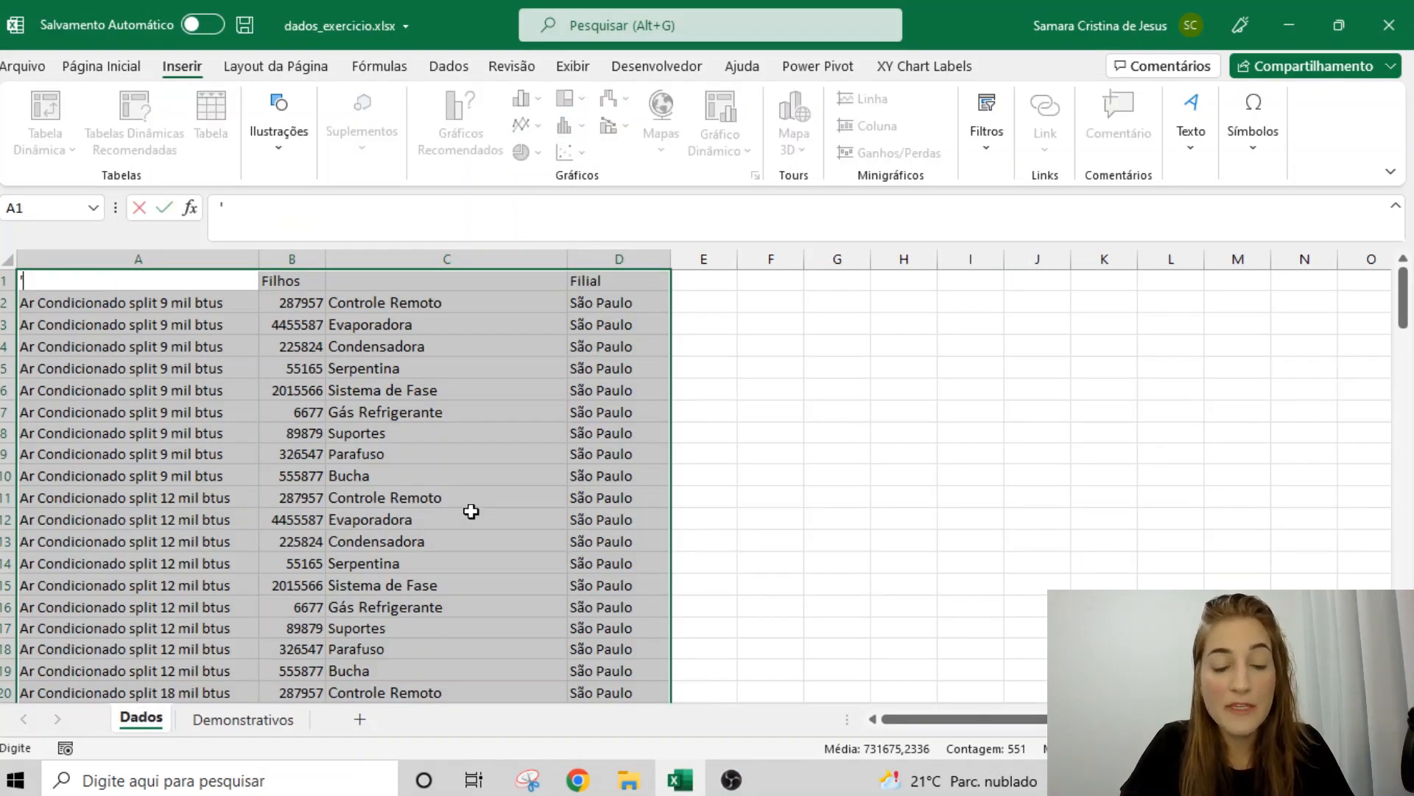
click(469, 516)
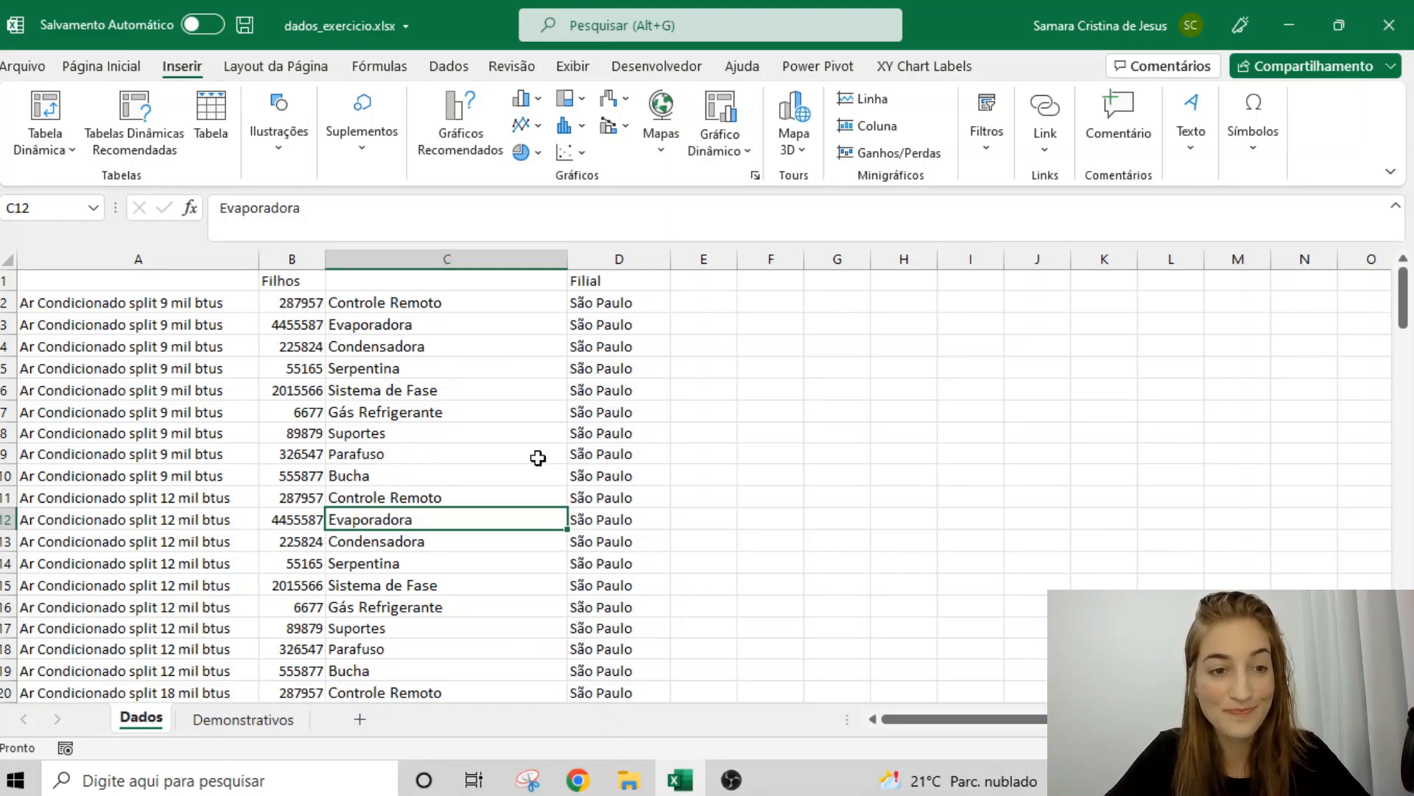
click(195, 303)
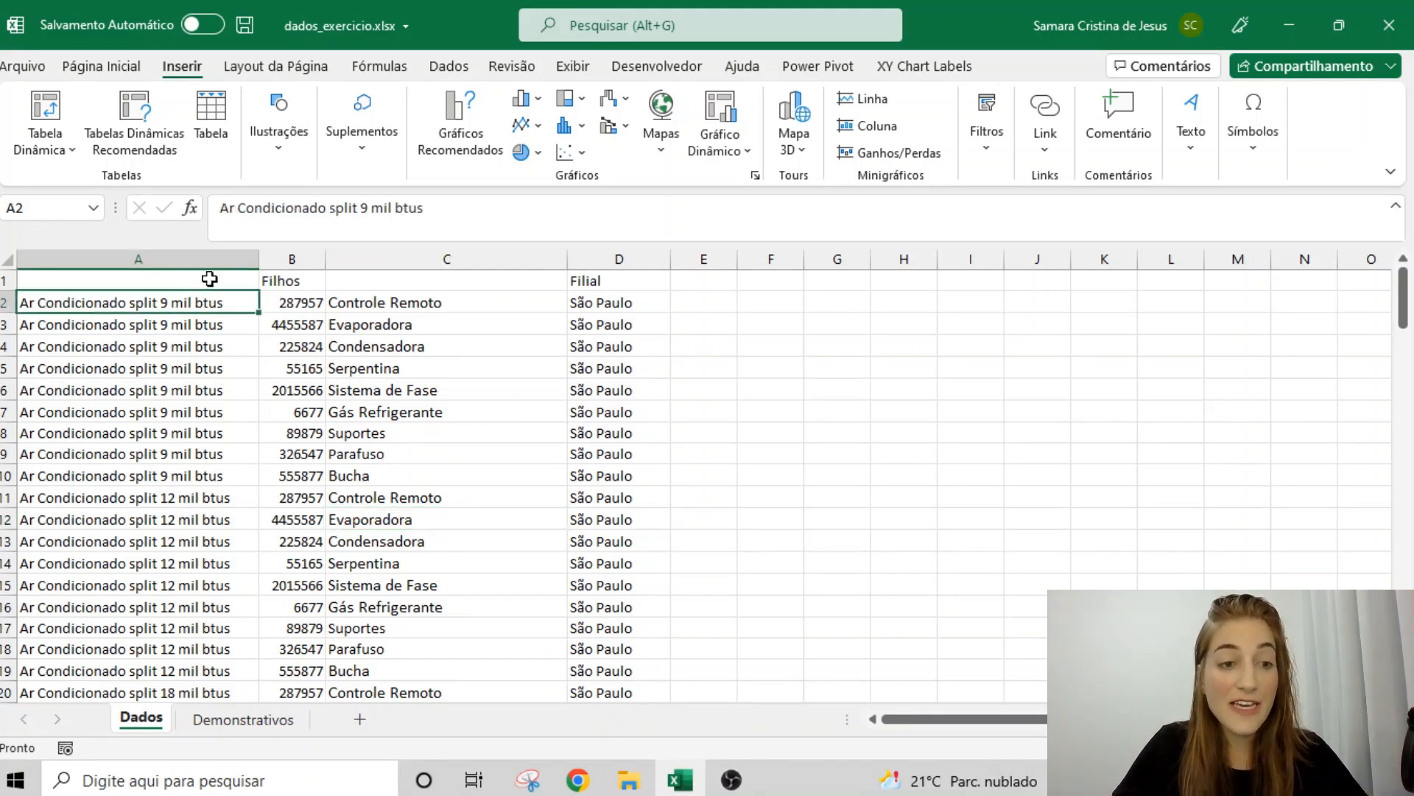
click(211, 278)
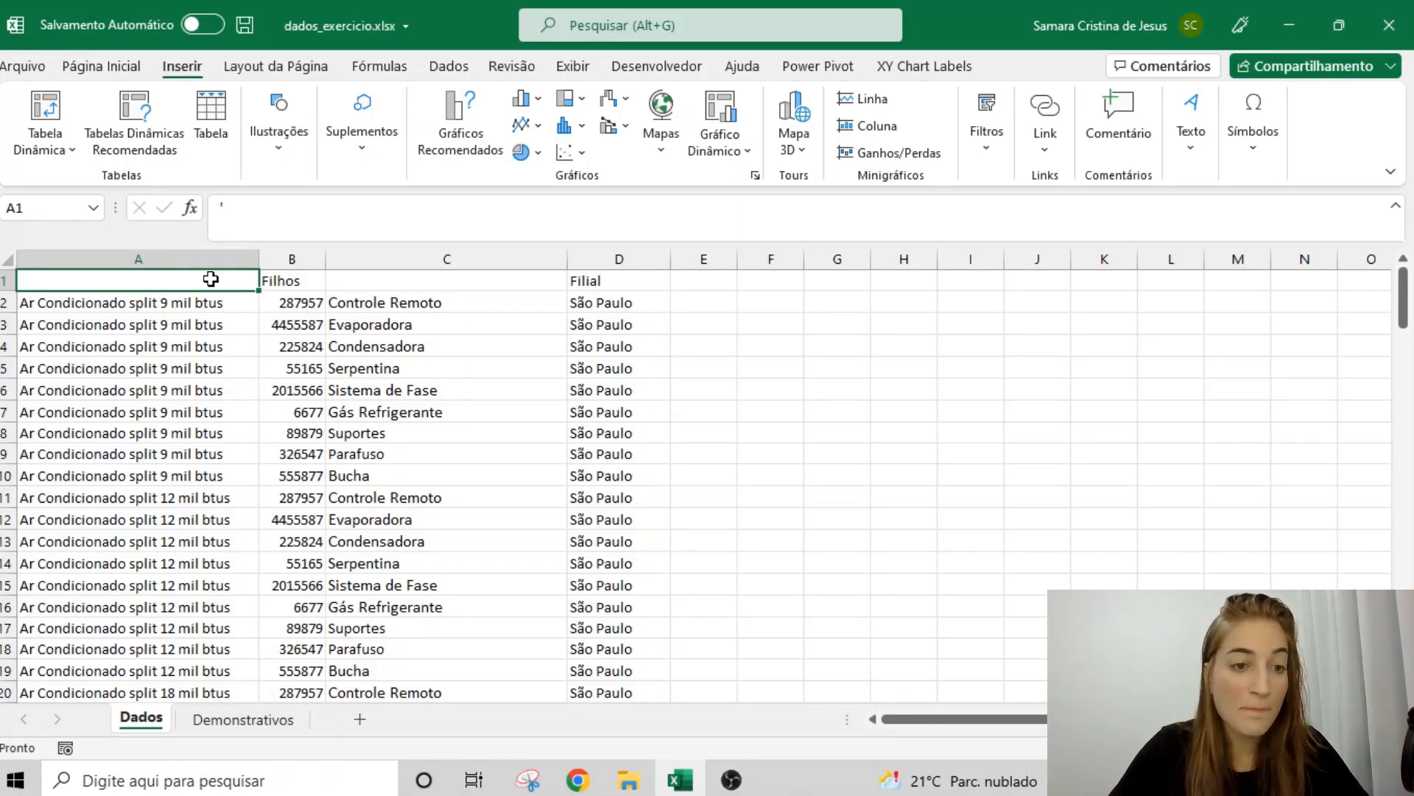
click(251, 367)
click(363, 281)
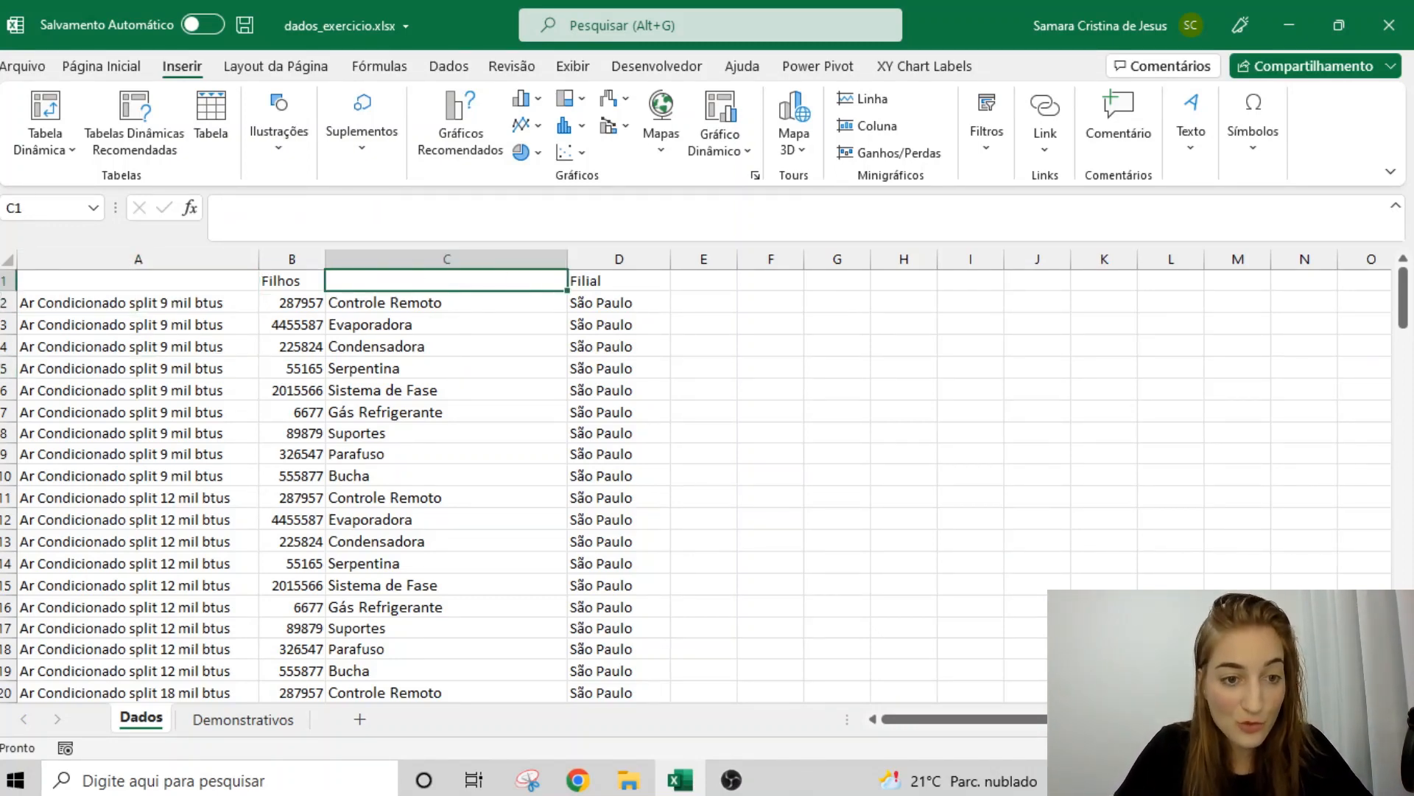
- Enter the column headers Descrições in A1 and Descrição Filhos in C1 on the Dados sheet
click(210, 283)
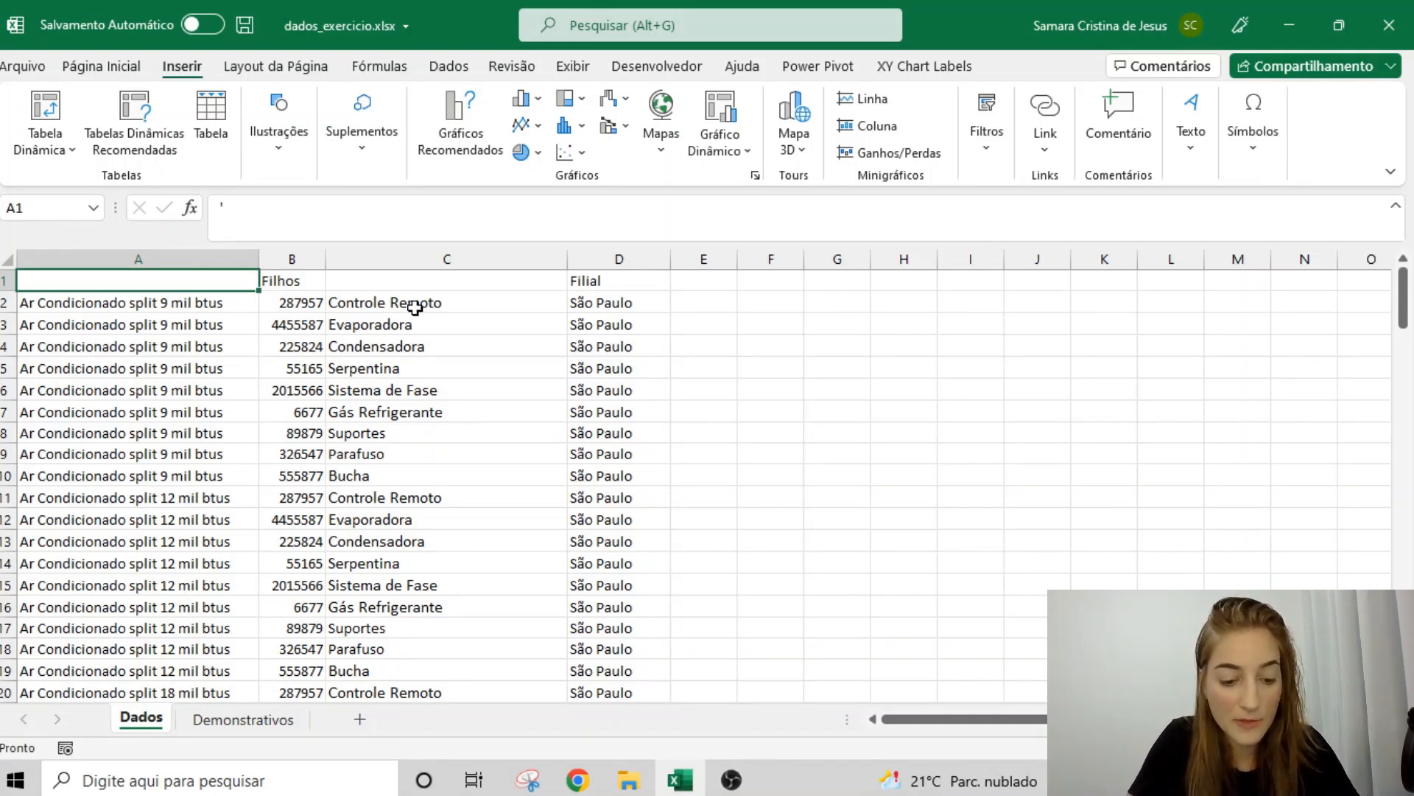
text(Descriç)
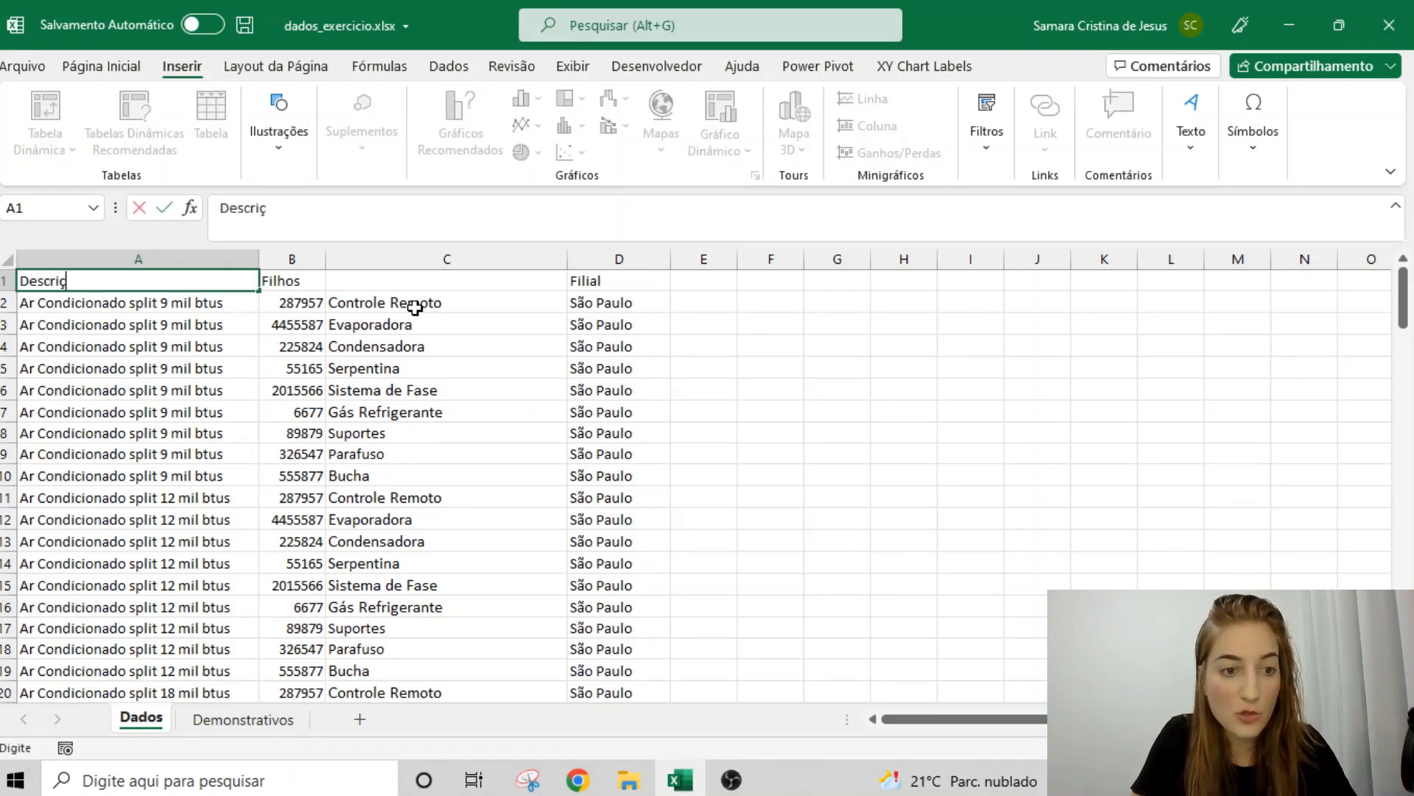
text(ões)
click(383, 277)
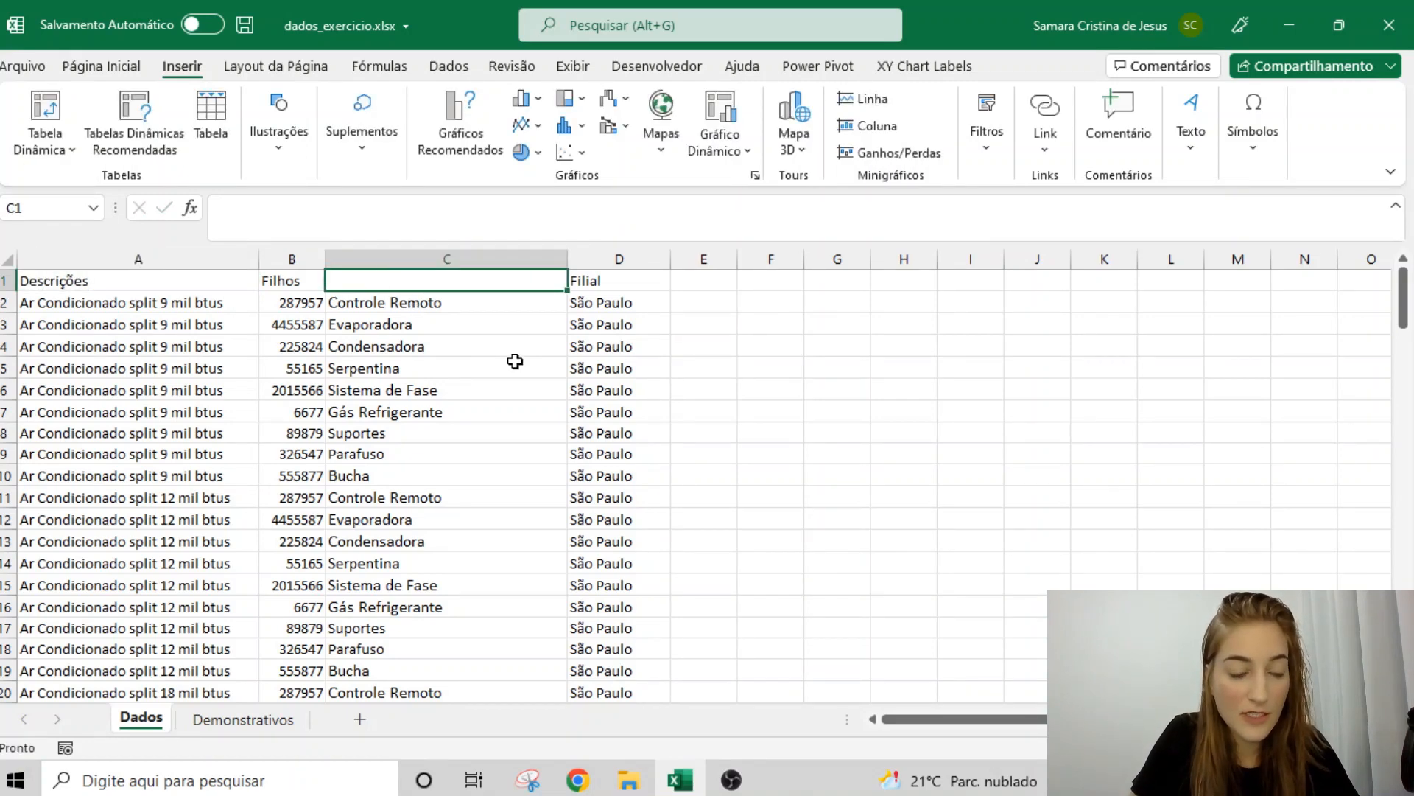
text(Descriça-)
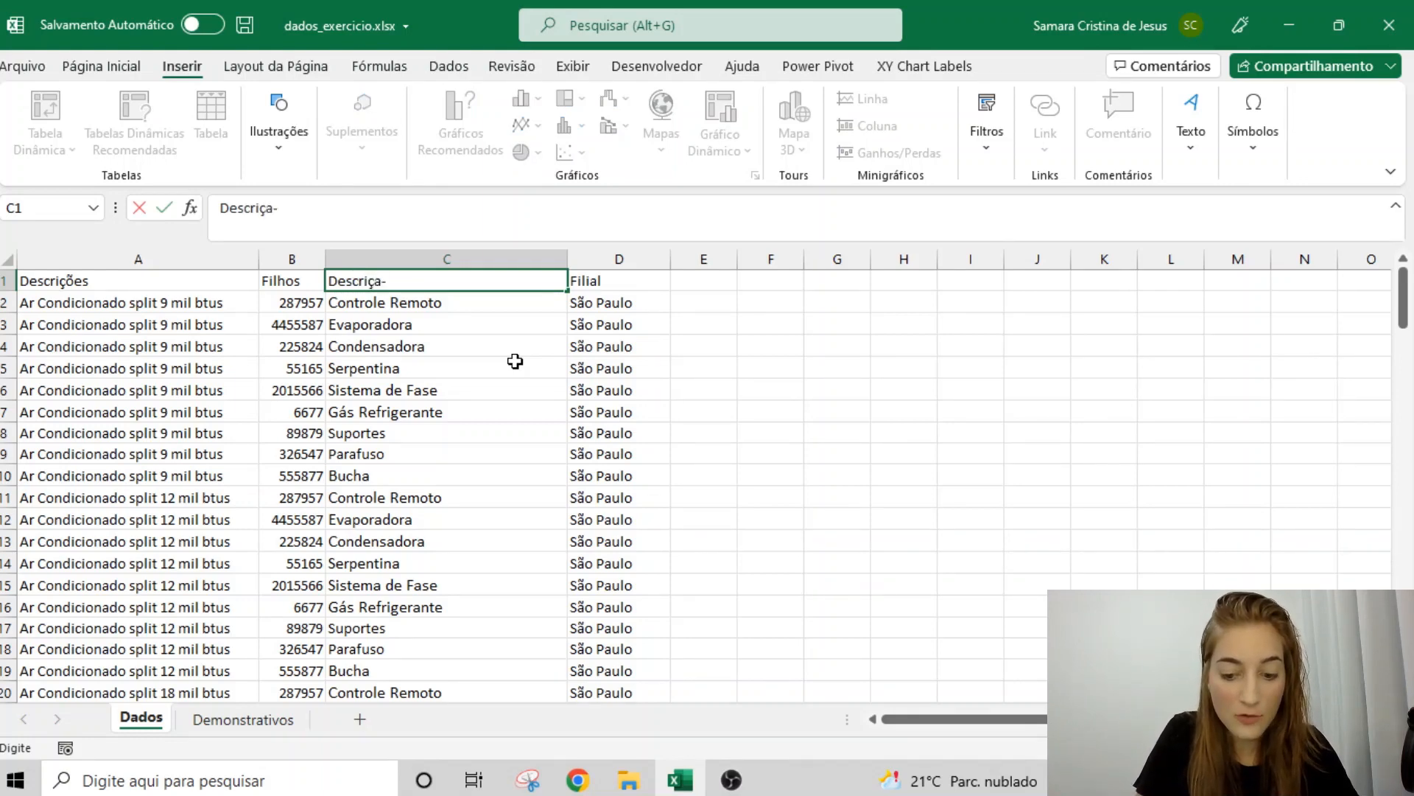
key(BackSpace)
key(BackSpace)
key(BackSpace)
key(BackSpace)
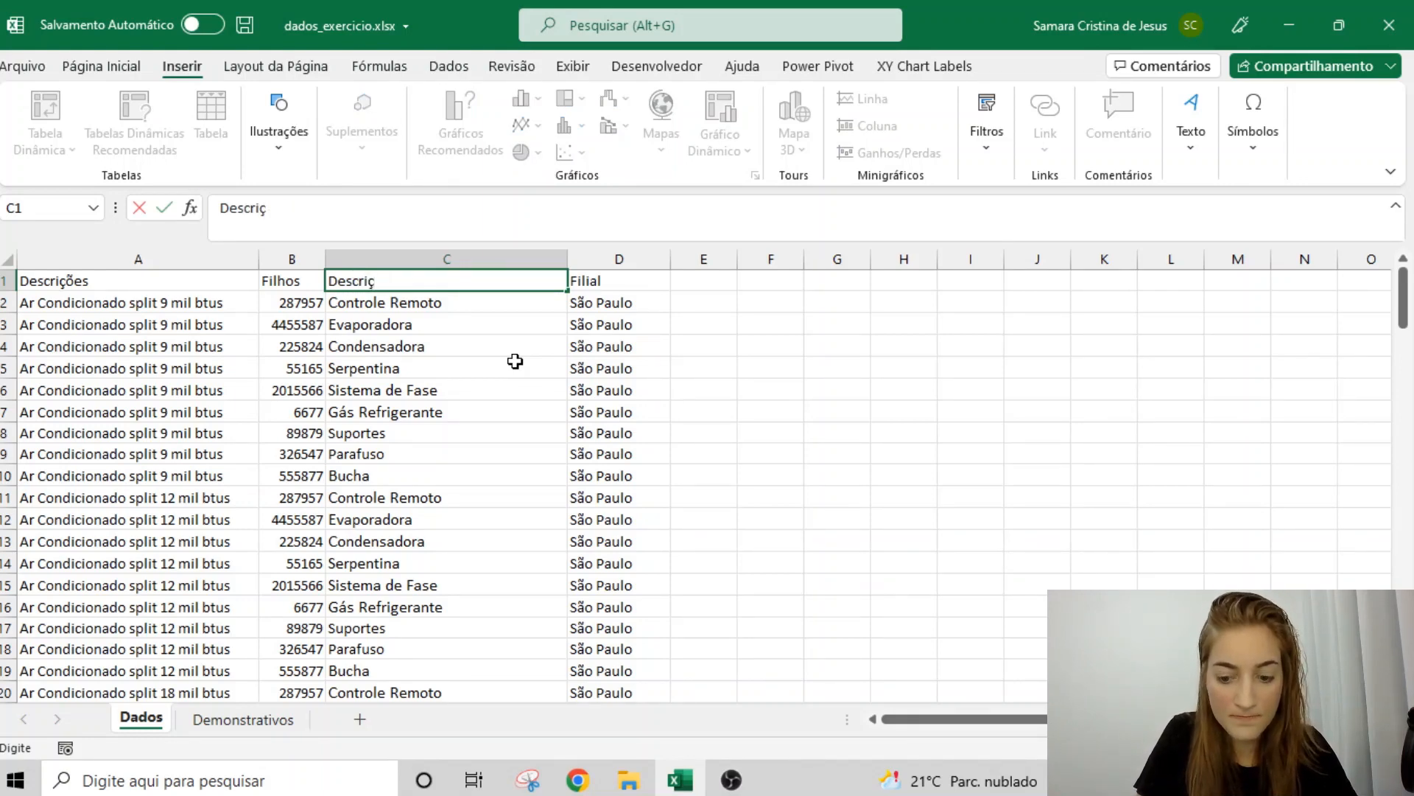
text(ão Filhos)
key(Return)
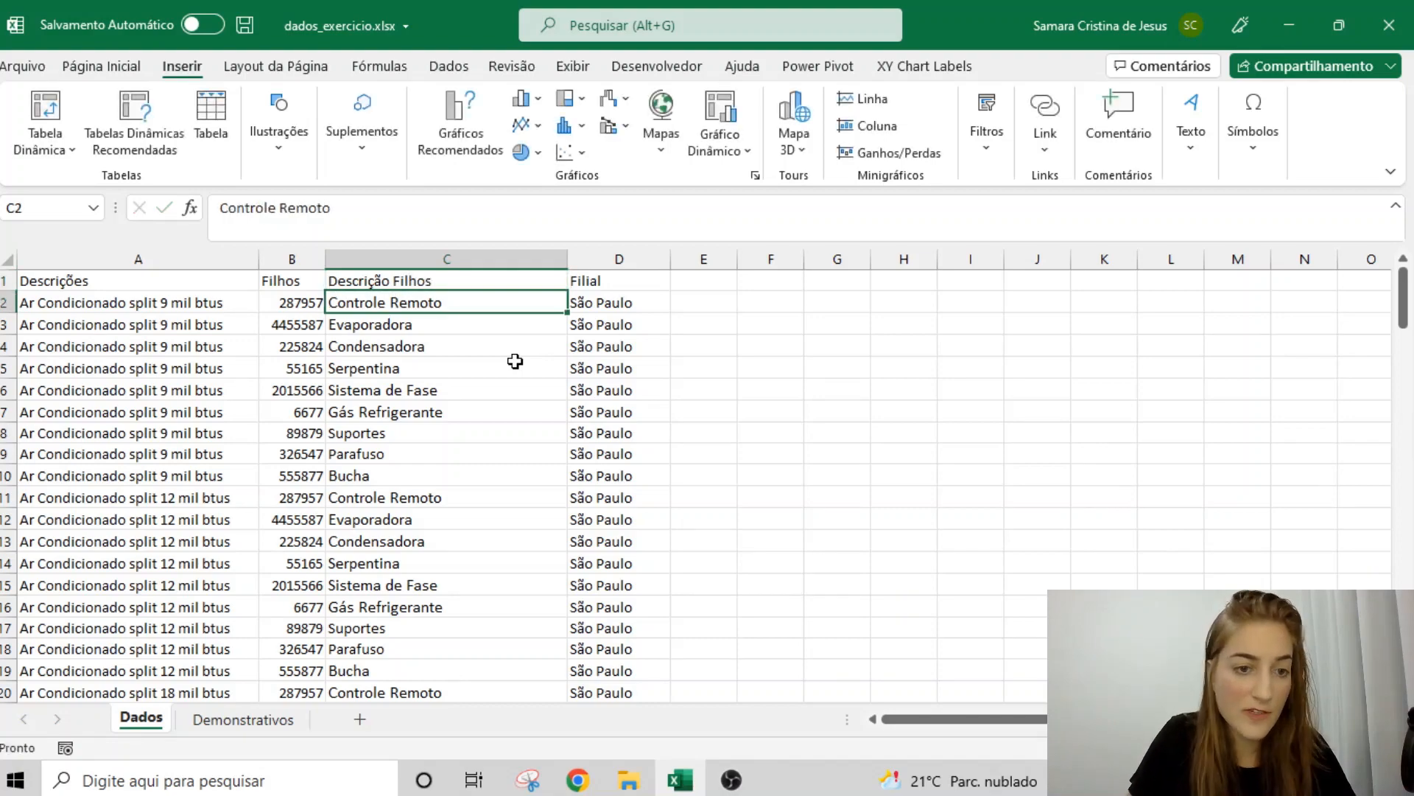
- Create a PivotTable from Dados range A1:D138, placed at cell A1 of the existing Demonstrativos sheet
click(207, 283)
key(ctrl+shift+Down)
key(ctrl+shift+Right)
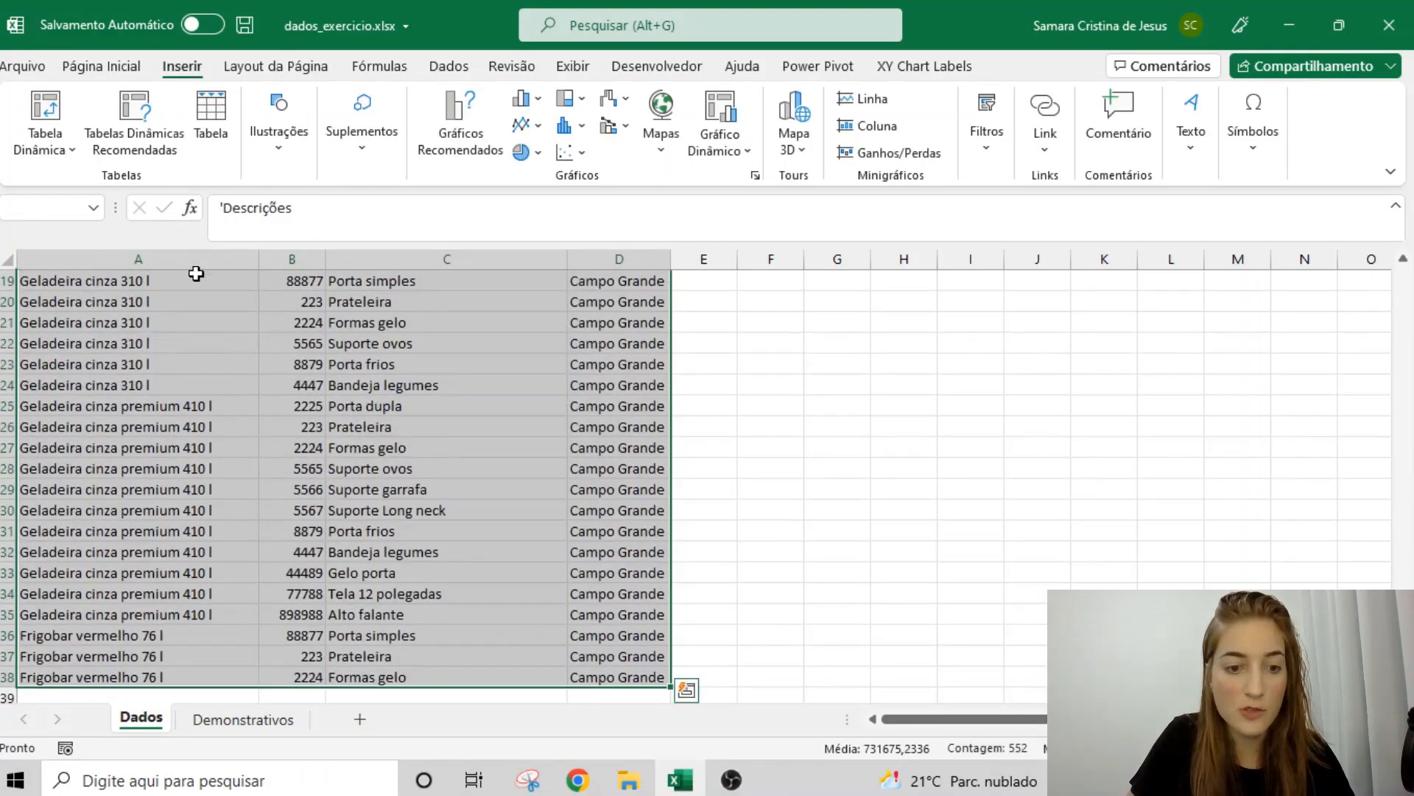
click(45, 110)
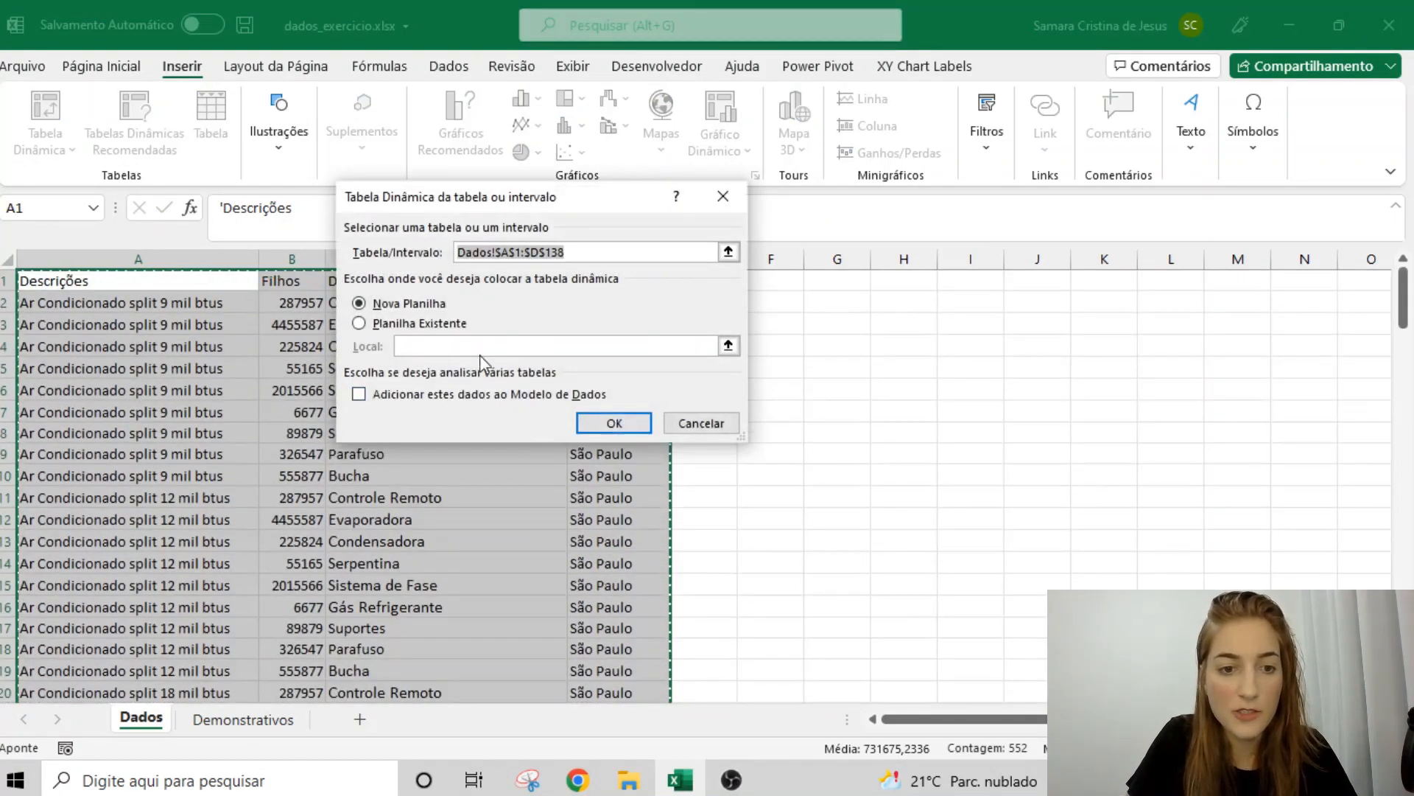
click(442, 324)
click(243, 718)
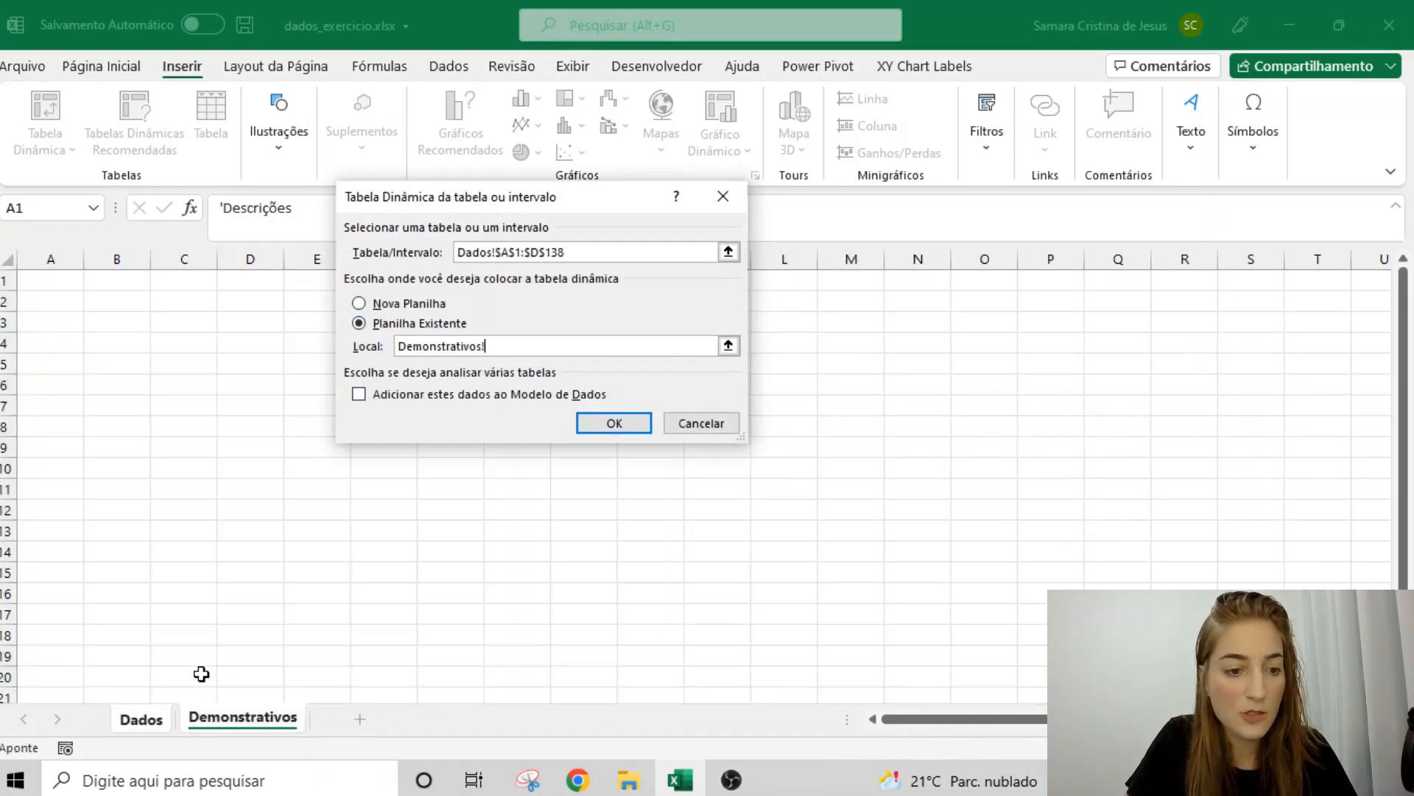
click(46, 286)
click(606, 422)
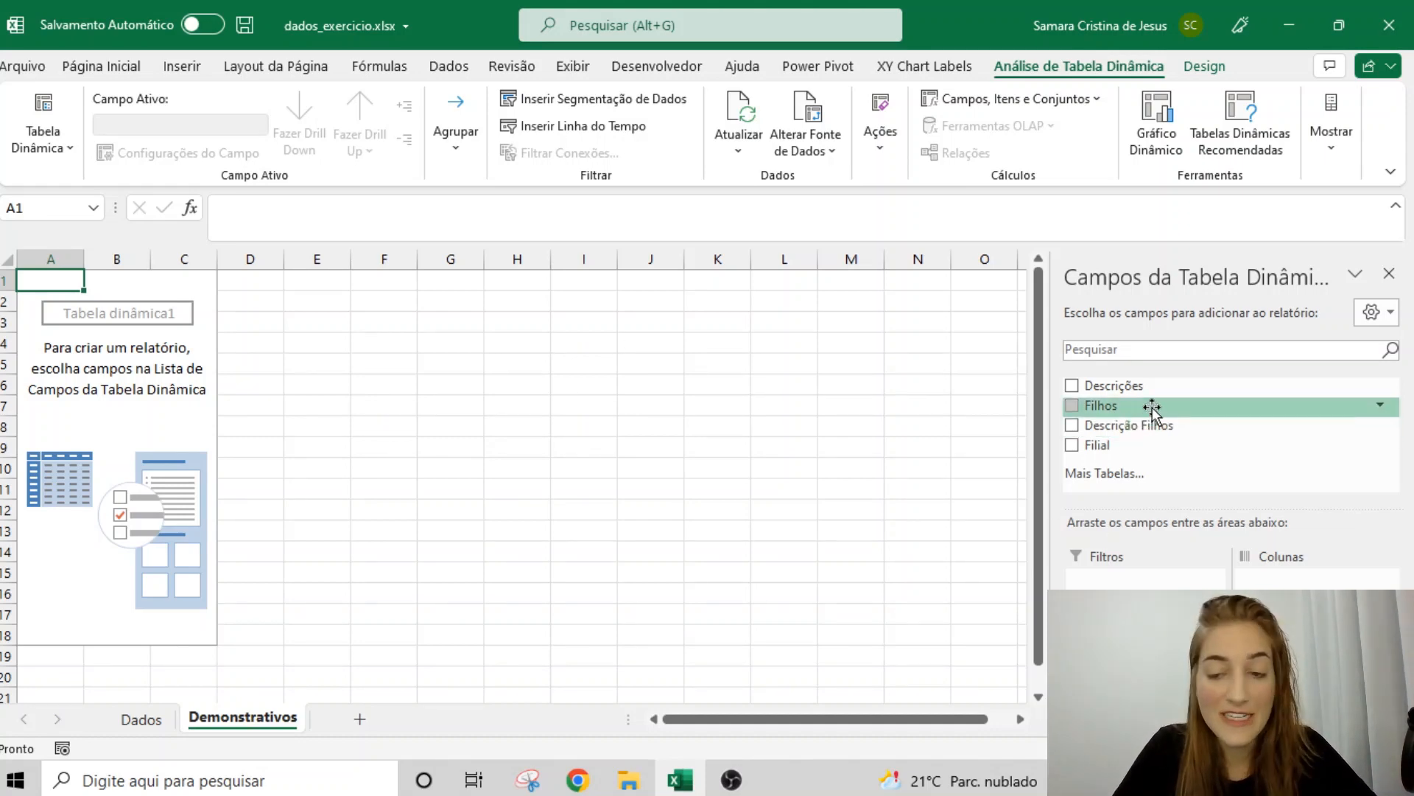
- Try the Filhos field as the PivotTable's row labels, and remove it after checking the list
drag(1154, 406, 1142, 689)
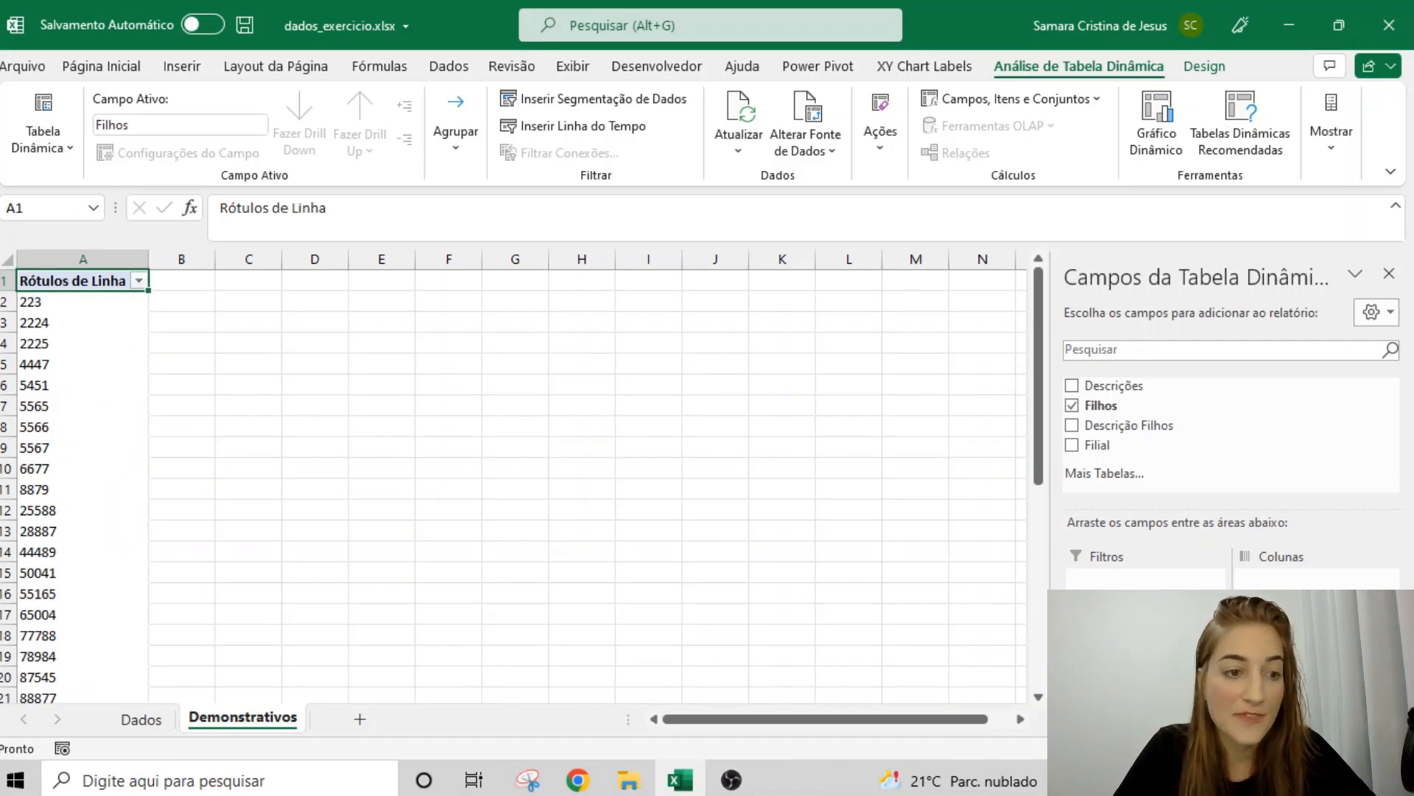
scroll(367, 581, down, 9)
scroll(366, 581, up, 9)
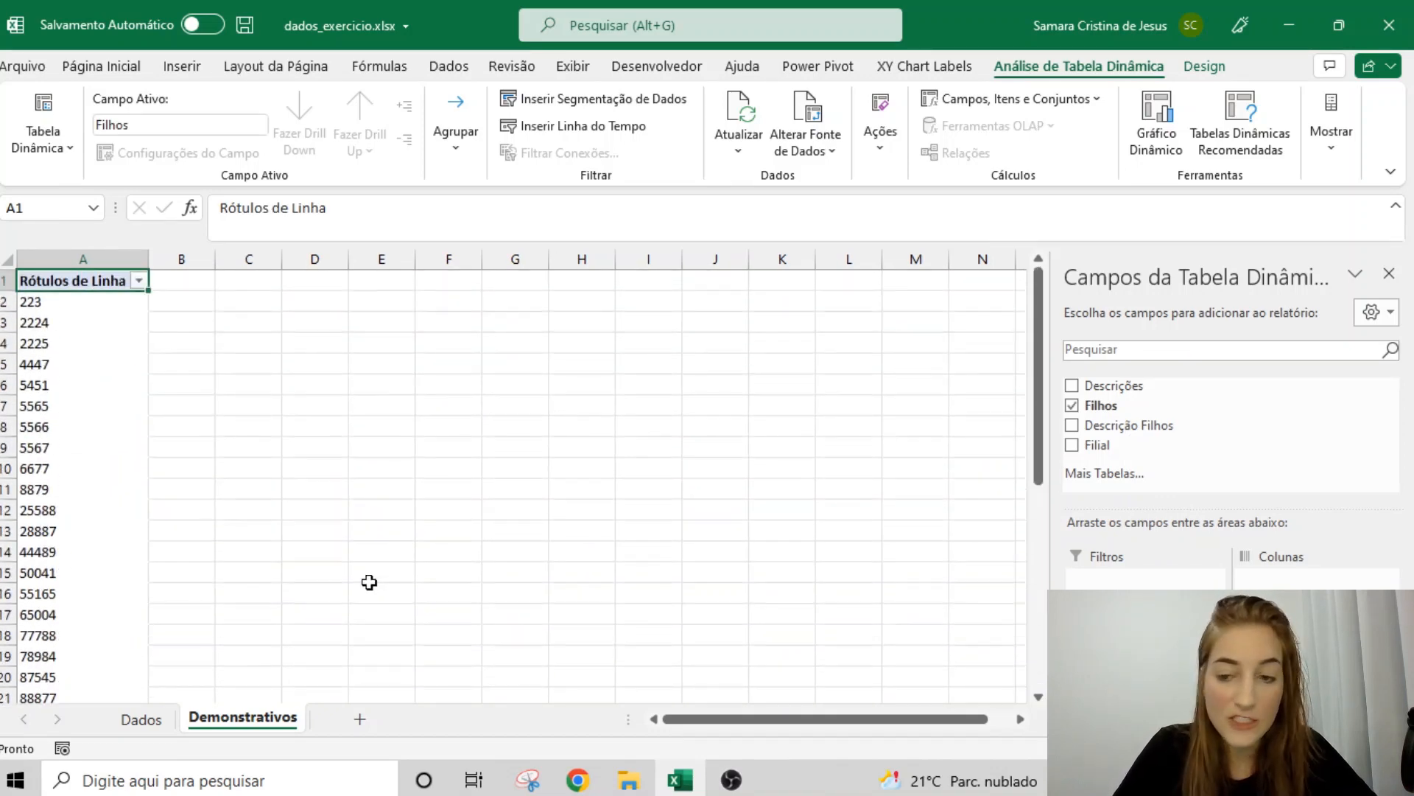
drag(1142, 674, 1164, 480)
- Build the PivotTable with Descrição Filhos as rows and the count of Descrição Filhos as values, and look through the list
drag(1154, 430, 1142, 681)
scroll(341, 553, down, 3)
scroll(341, 553, up, 3)
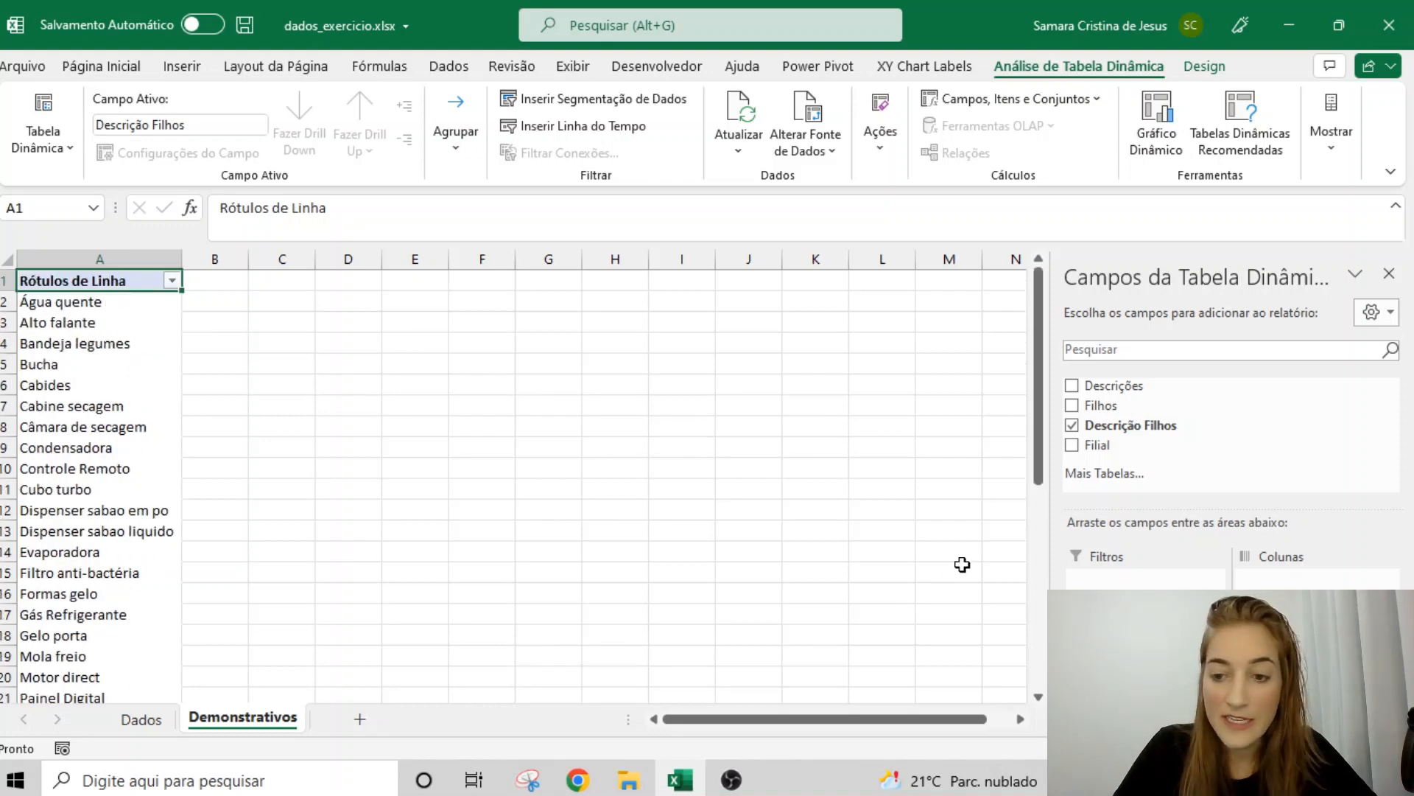
drag(1127, 440, 1311, 682)
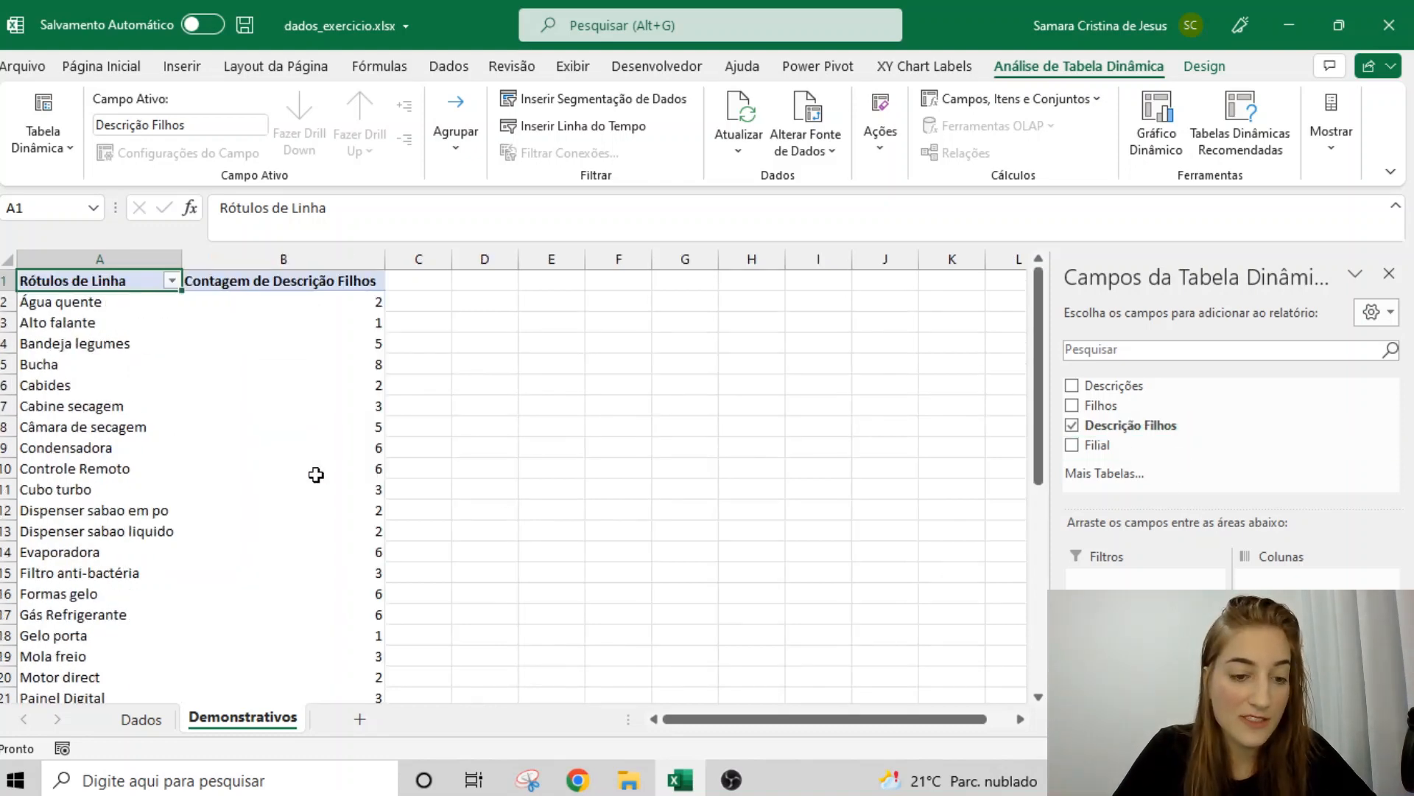
scroll(315, 474, down, 4)
scroll(315, 474, down, 3)
scroll(315, 473, up, 7)
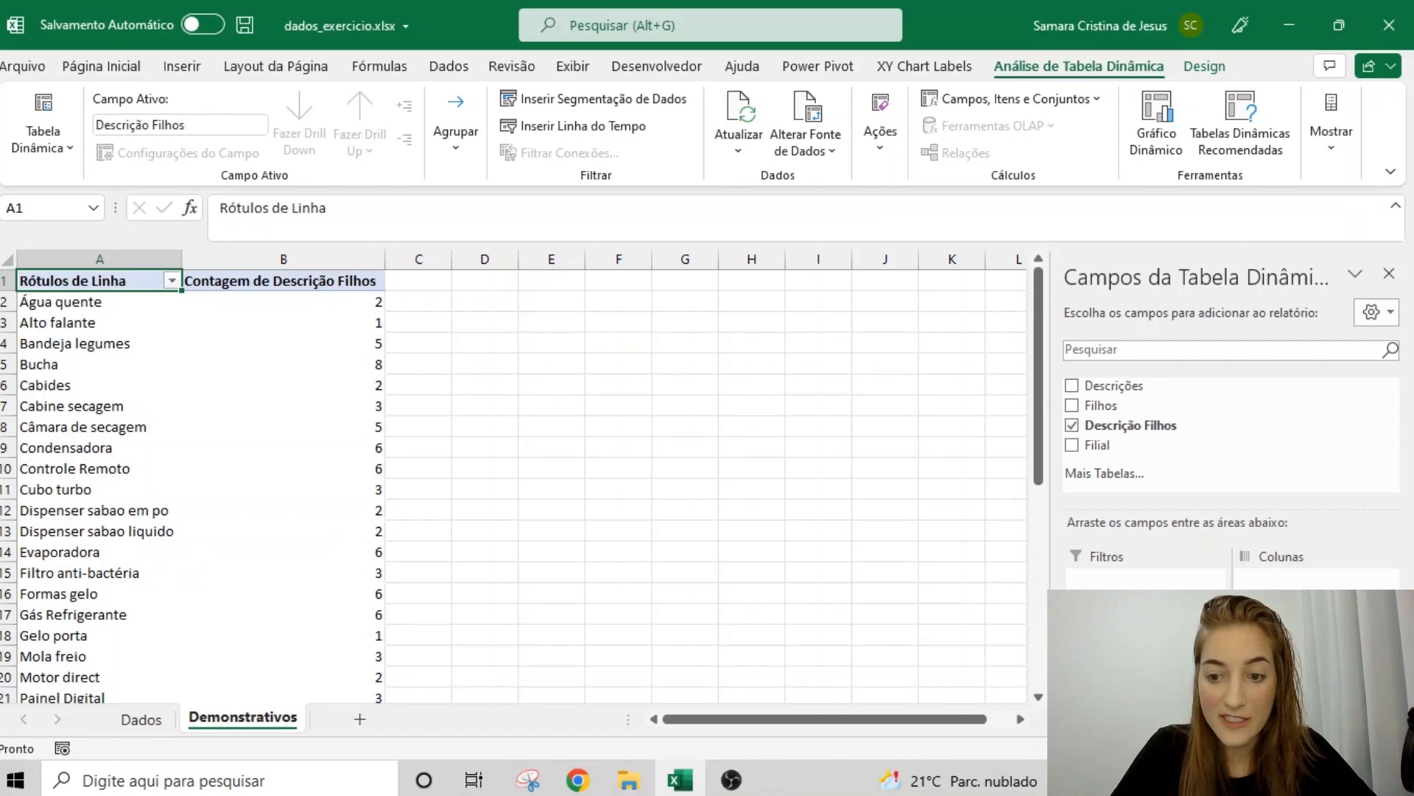
- Try grouping the components under the Descrições row field, look through the groups, and remove that field again
drag(1114, 385, 1143, 664)
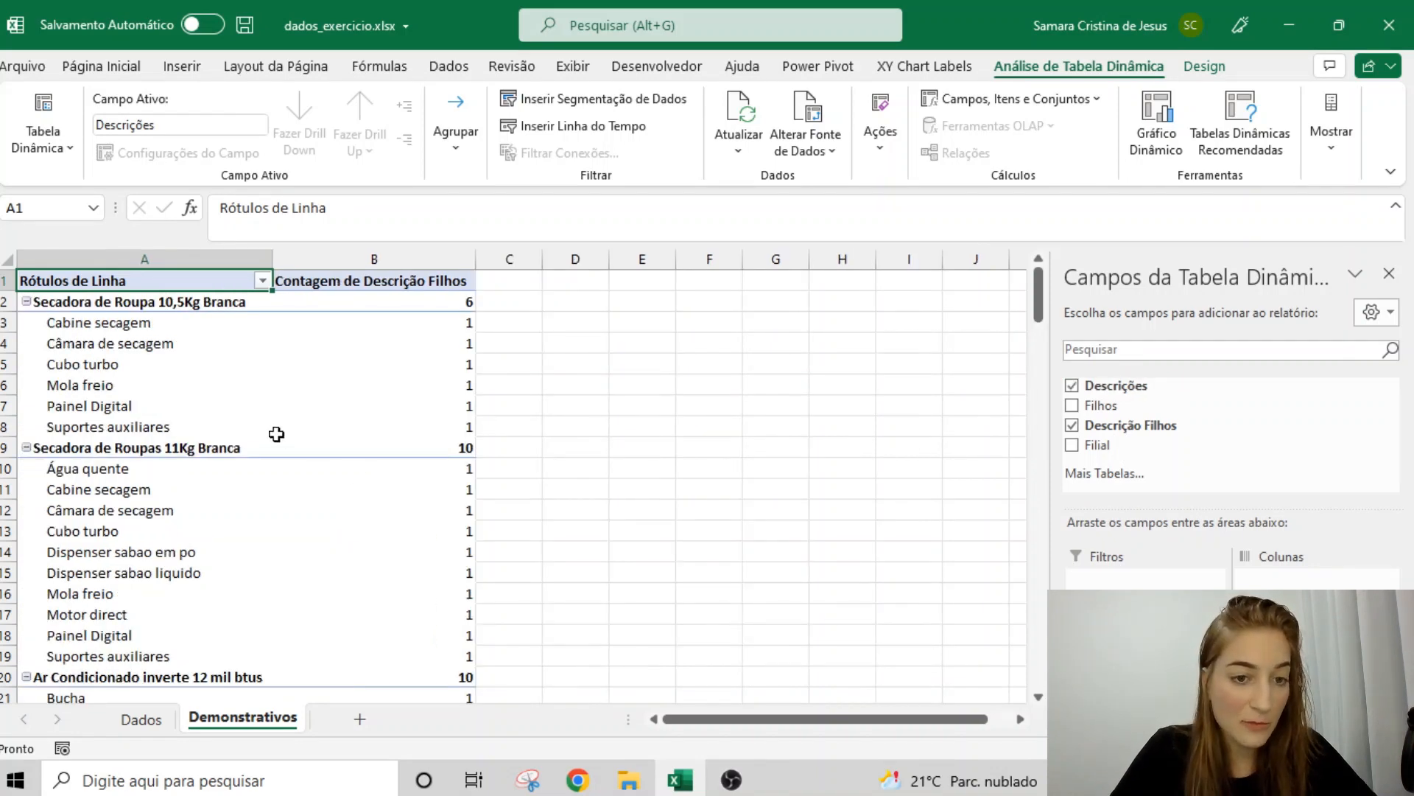
scroll(276, 434, down, 10)
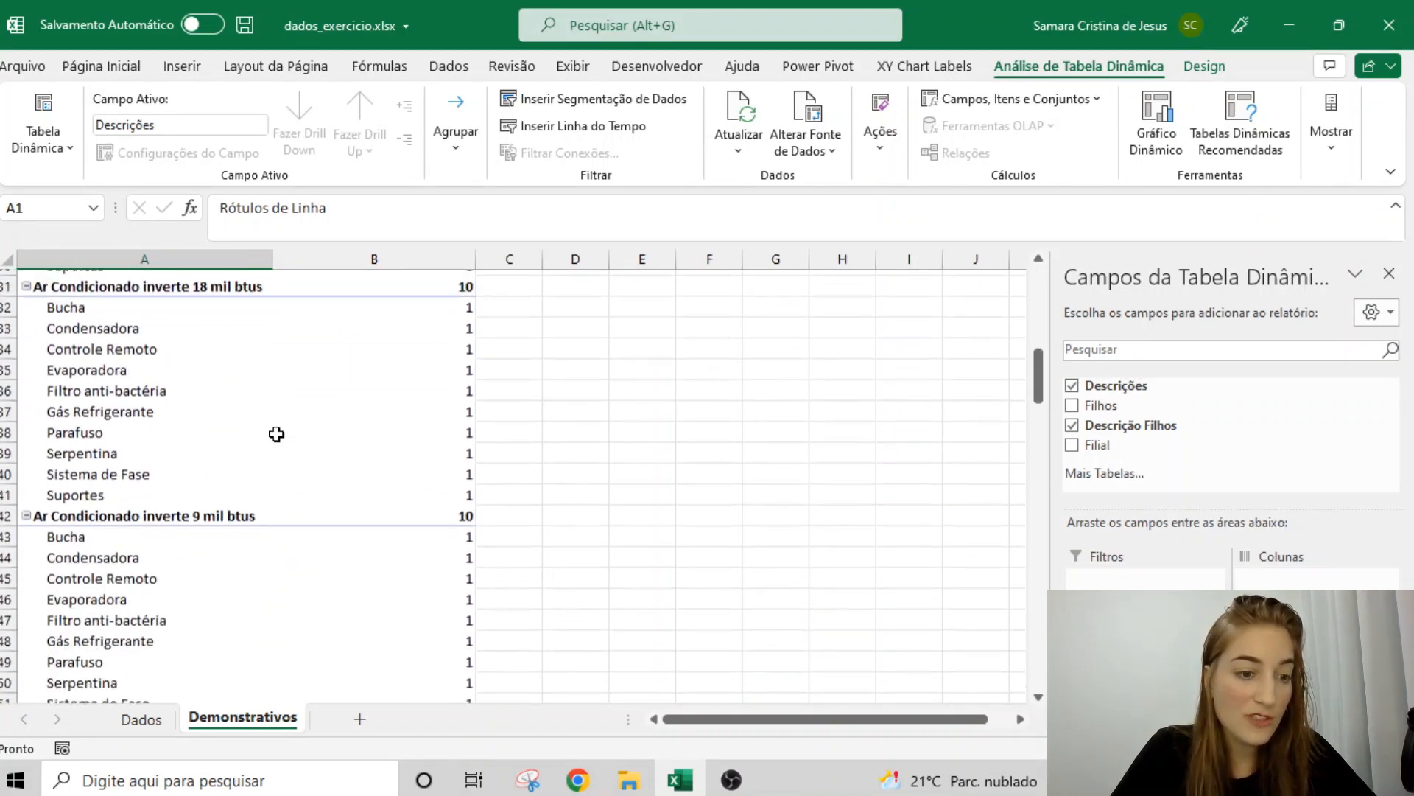
scroll(277, 434, down, 9)
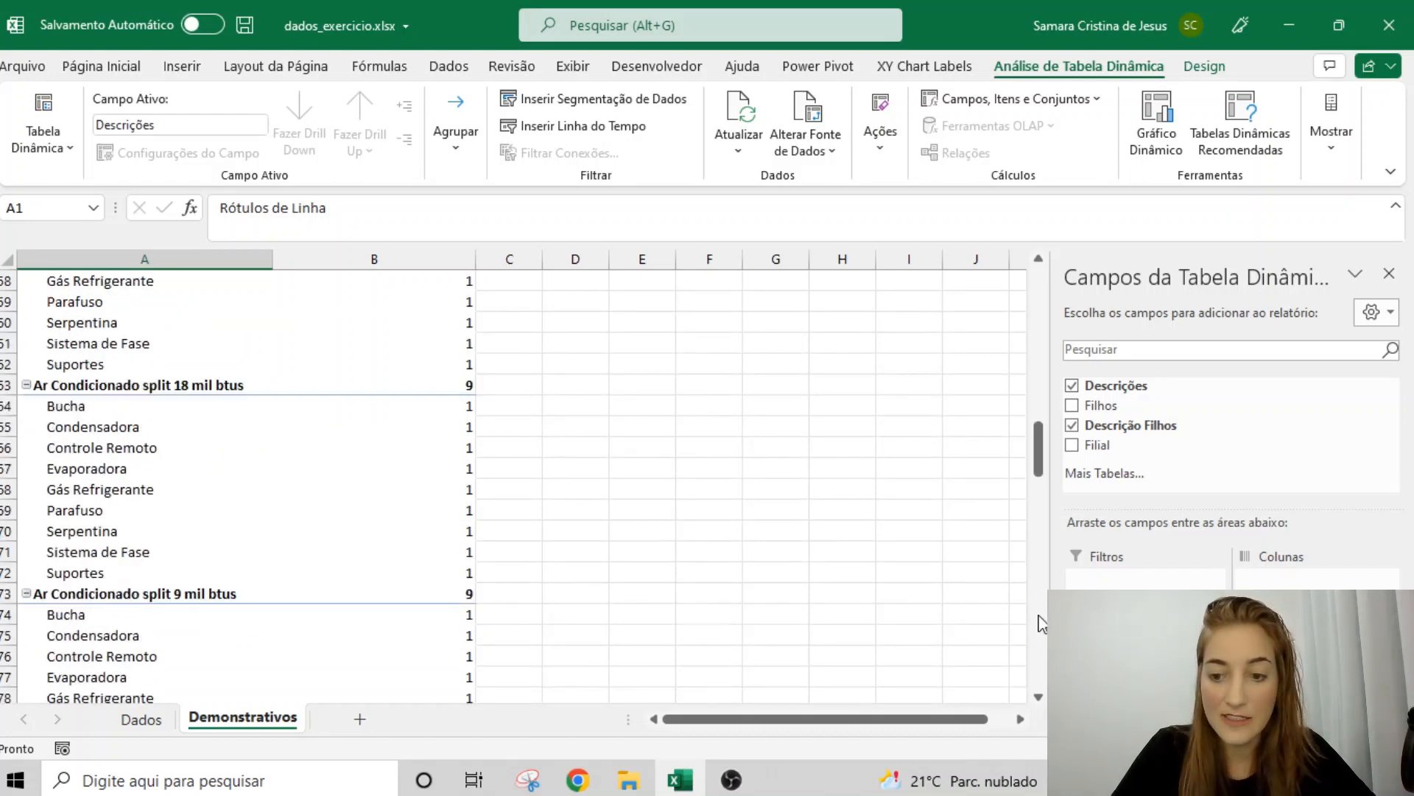
drag(1143, 649, 1199, 447)
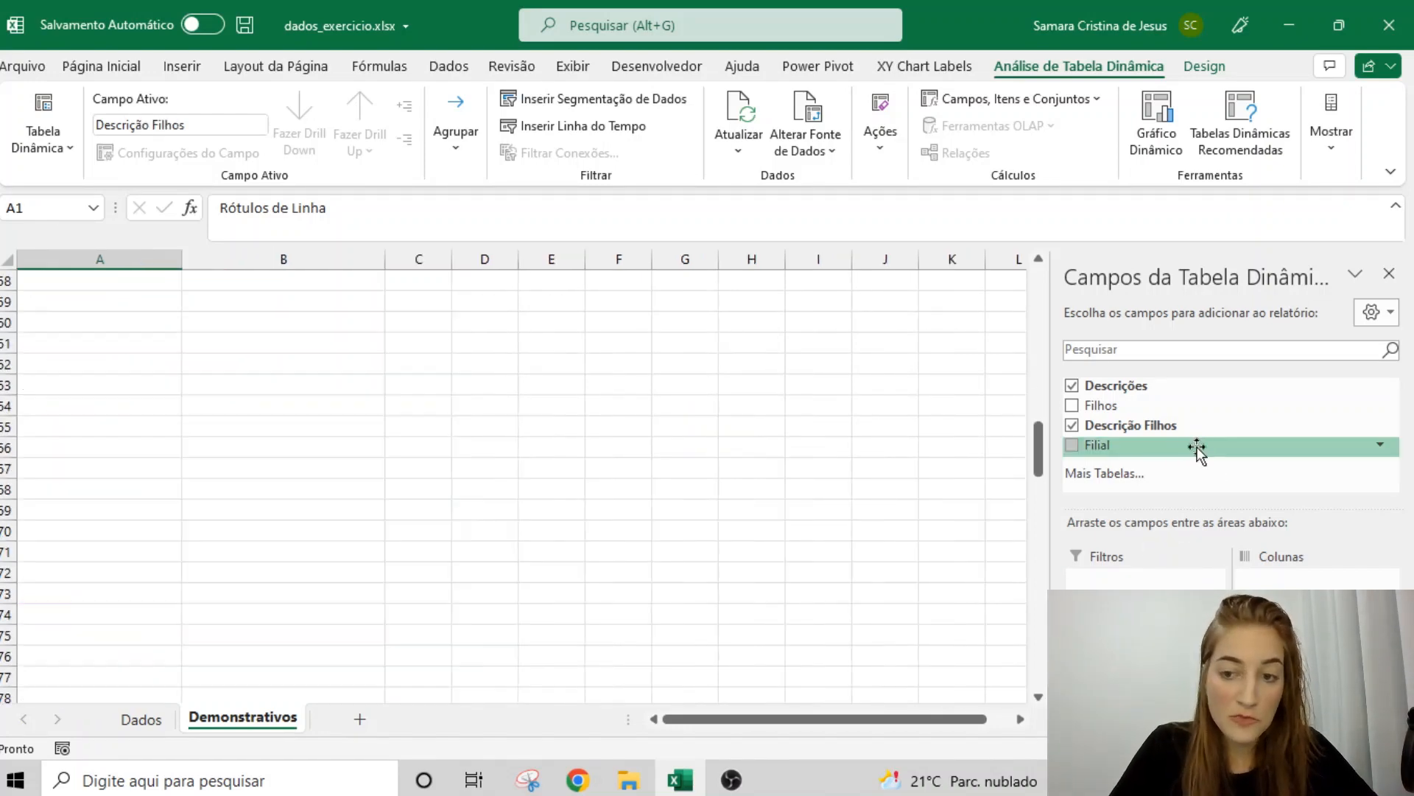
scroll(750, 478, up, 14)
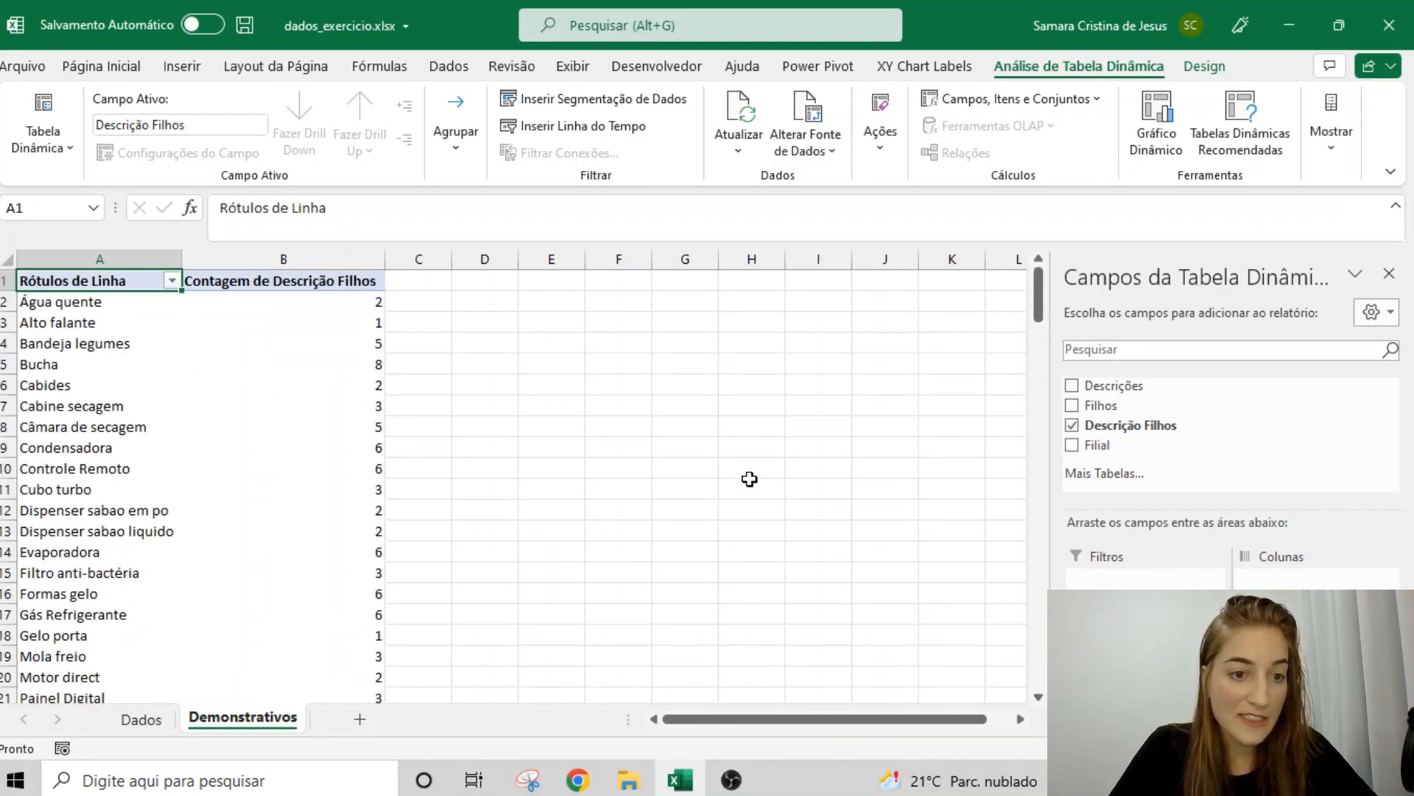
right_click(297, 303)
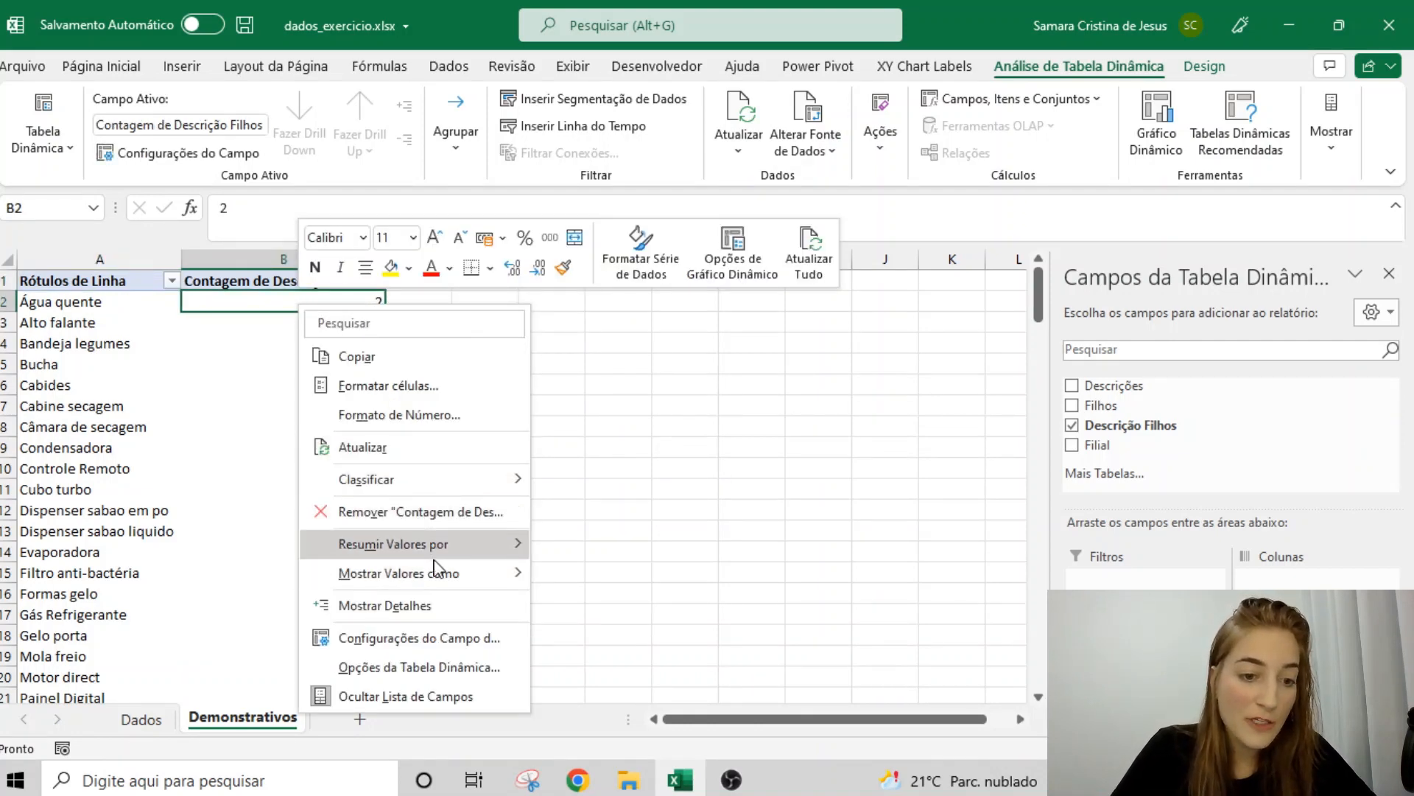
mouse_move(433, 566)
click(78, 284)
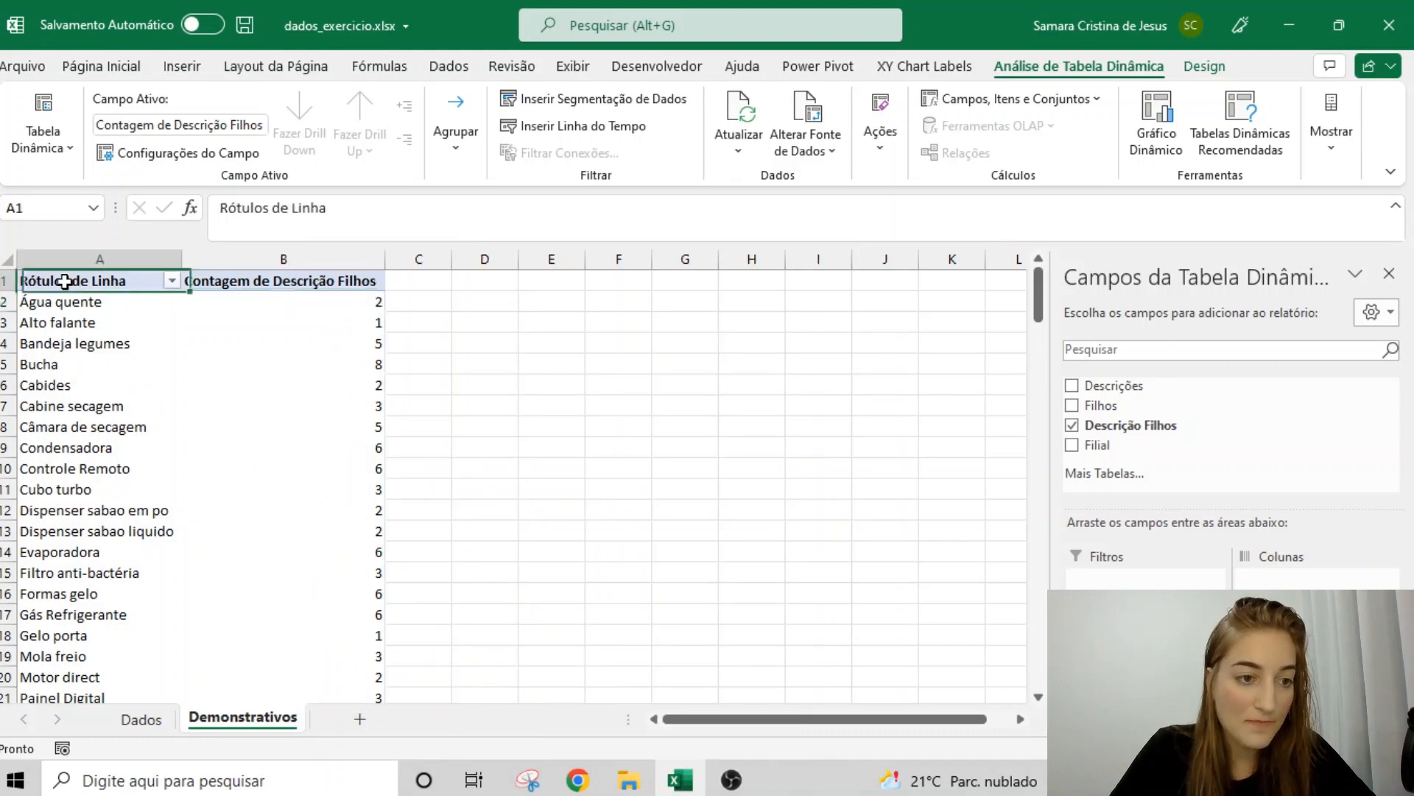
- Sort the PivotTable's Descrição Filhos row items in ascending order by Contagem de Descrição Filhos, and look through the sorted list
click(77, 304)
right_click(77, 304)
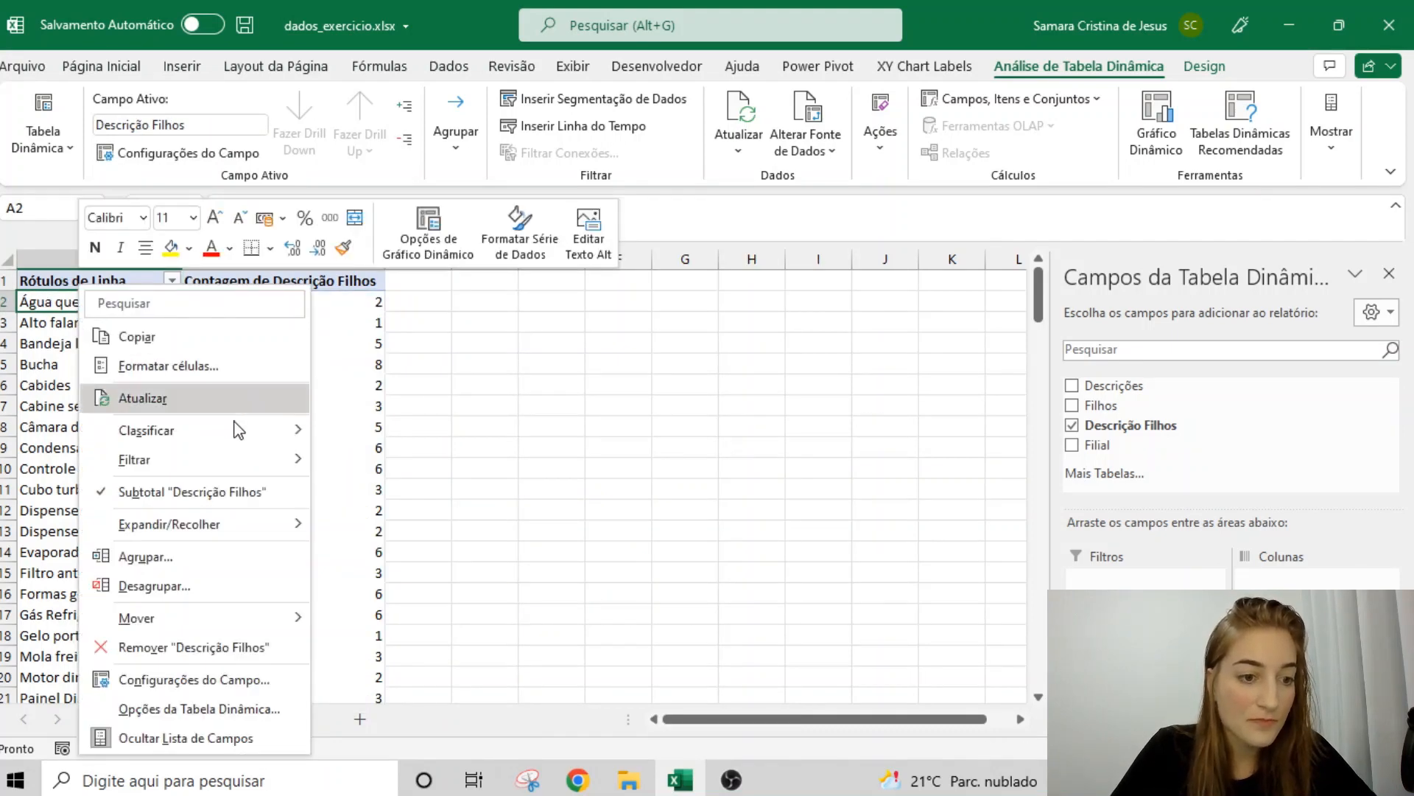
mouse_move(236, 441)
click(361, 492)
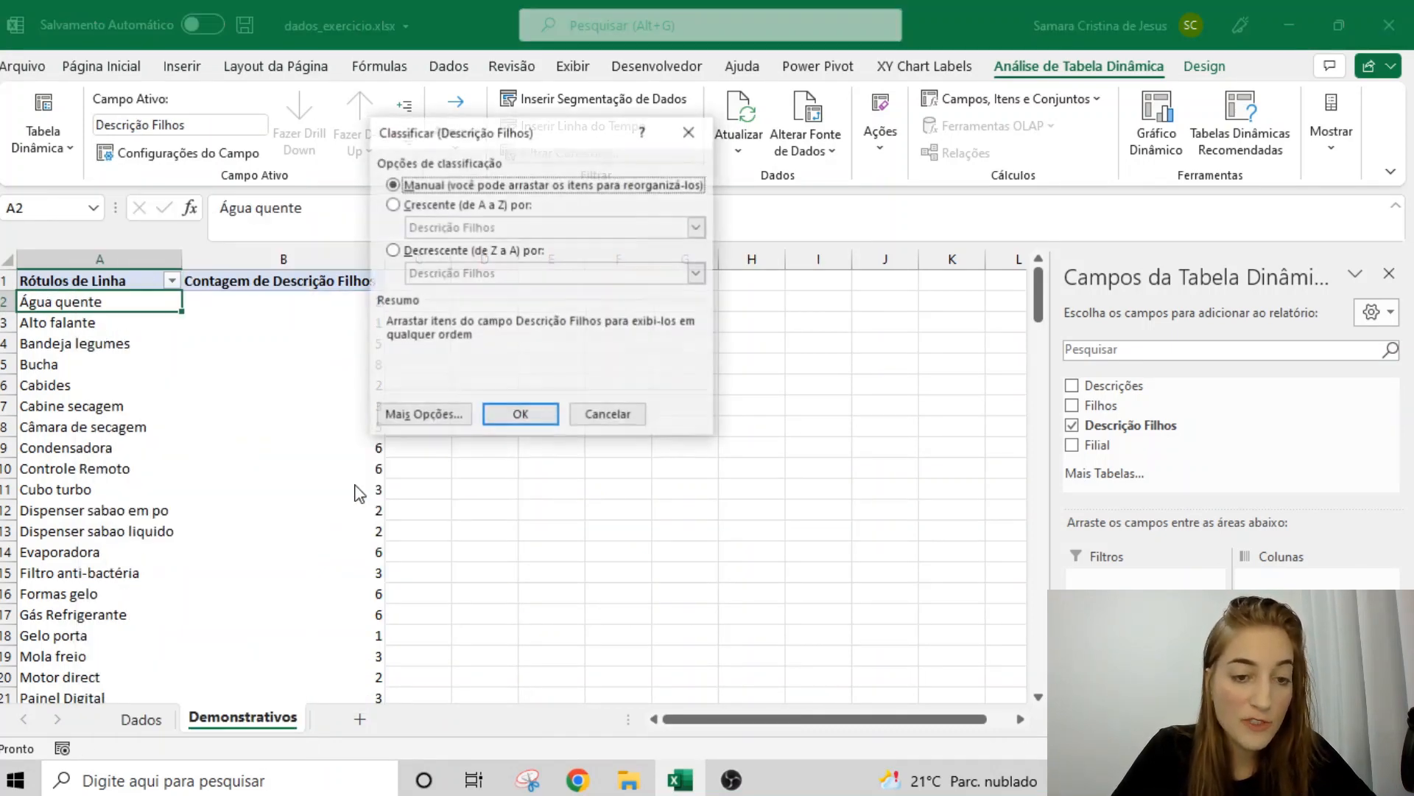
click(429, 205)
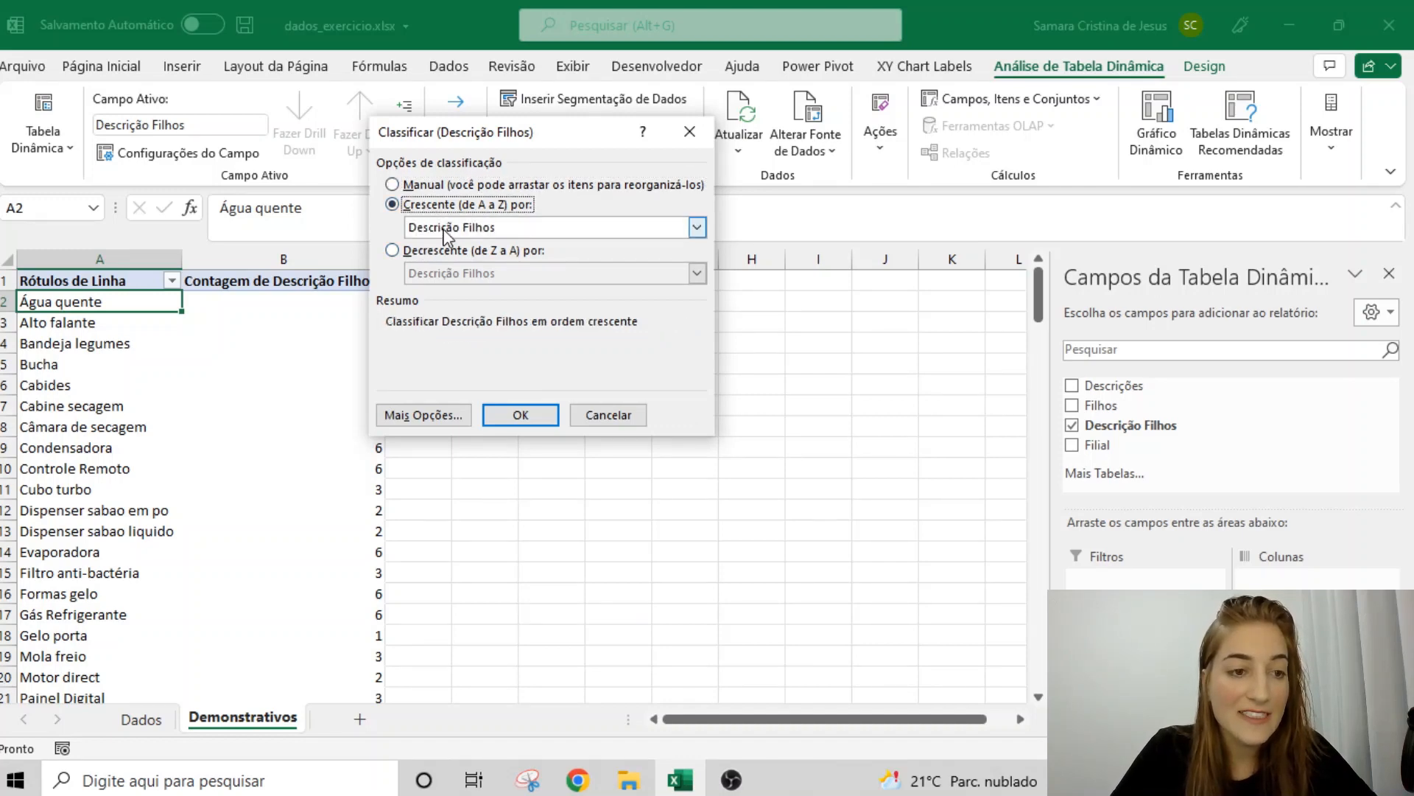
drag(464, 133, 581, 157)
click(560, 258)
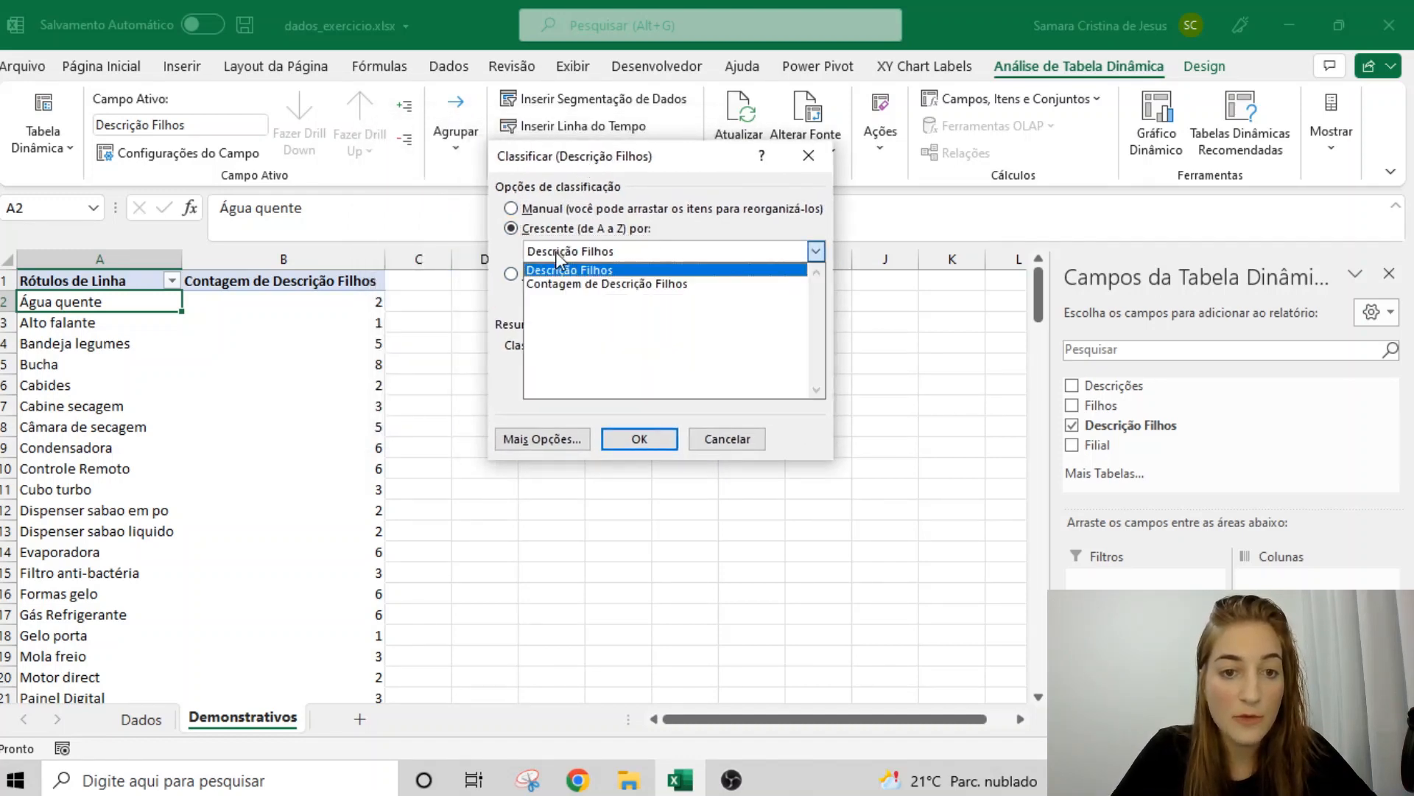
click(549, 284)
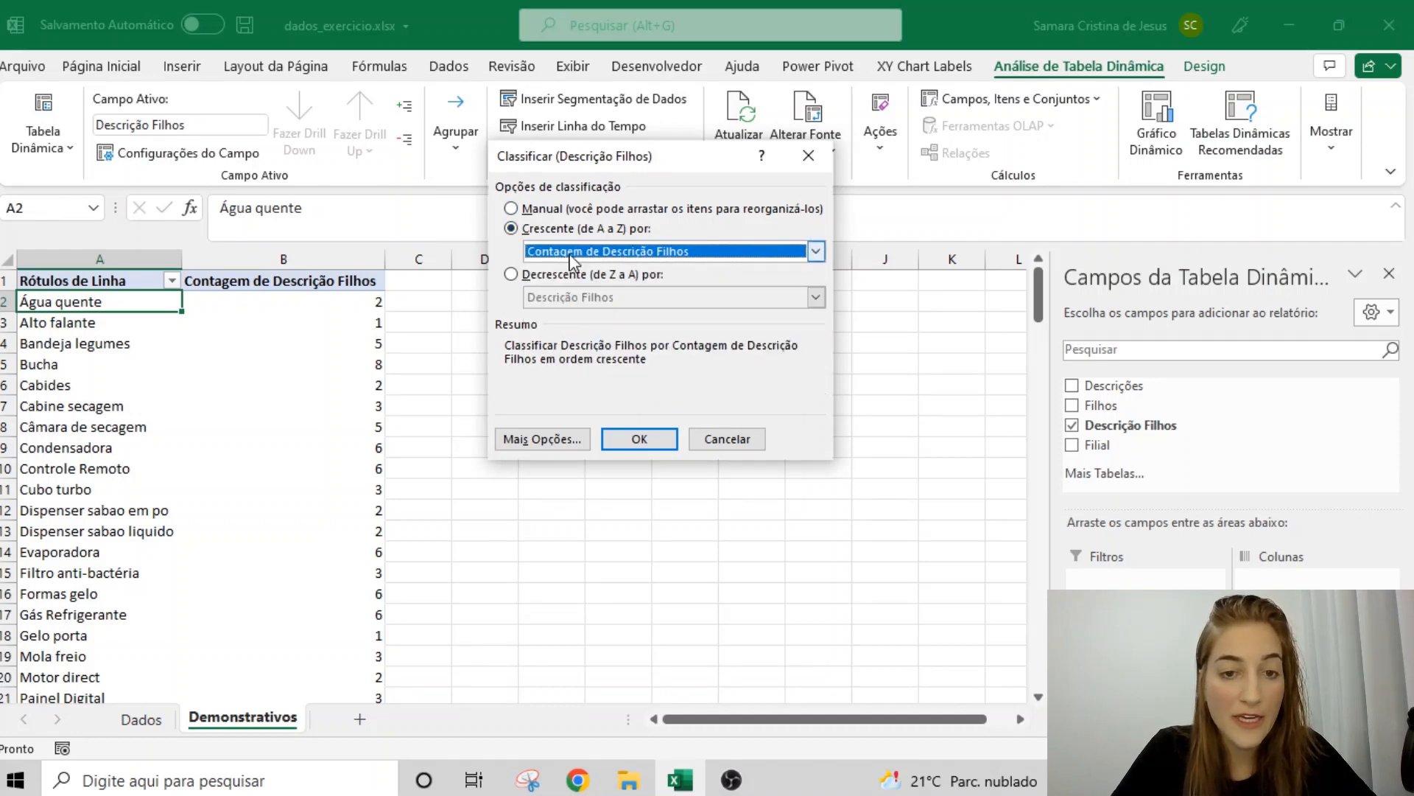
click(626, 430)
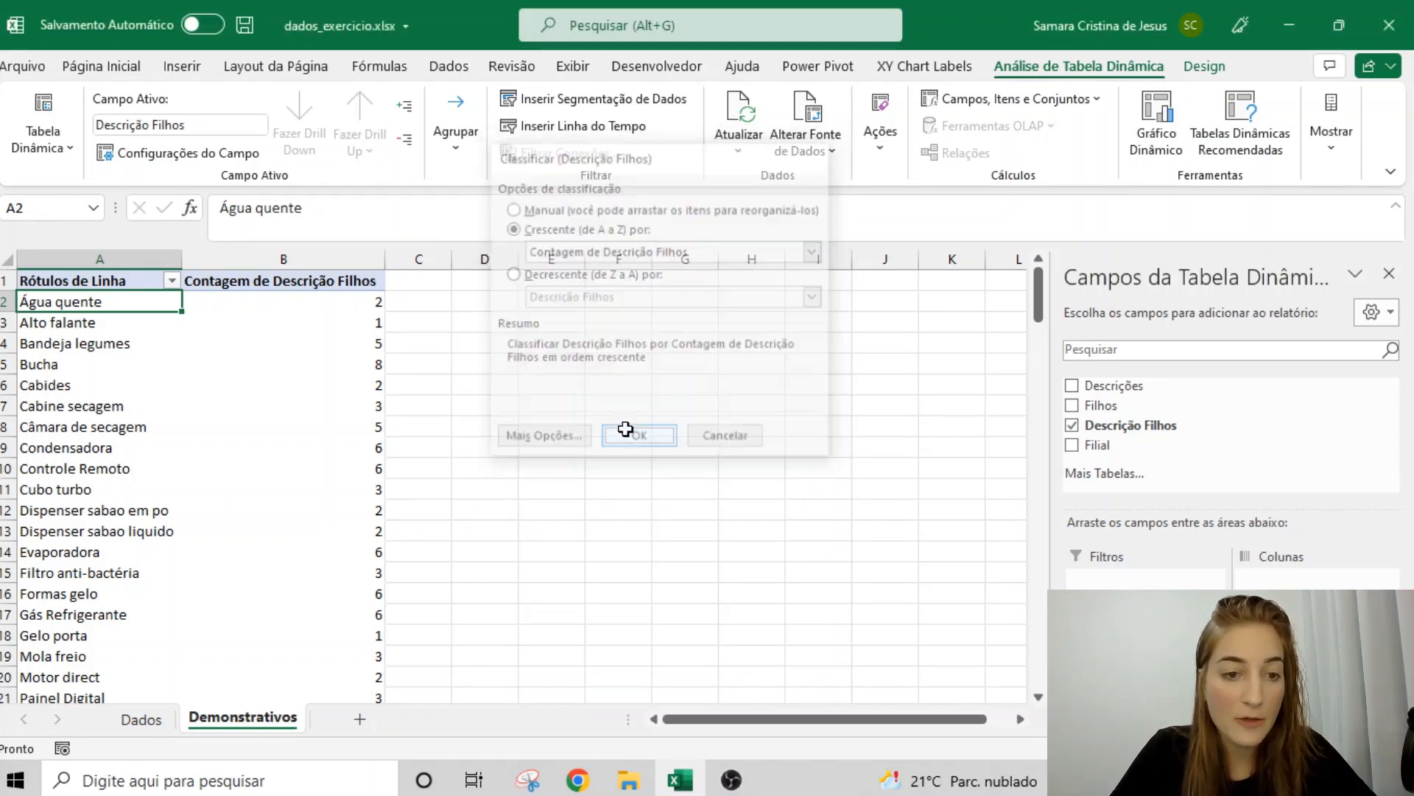
scroll(478, 444, down, 8)
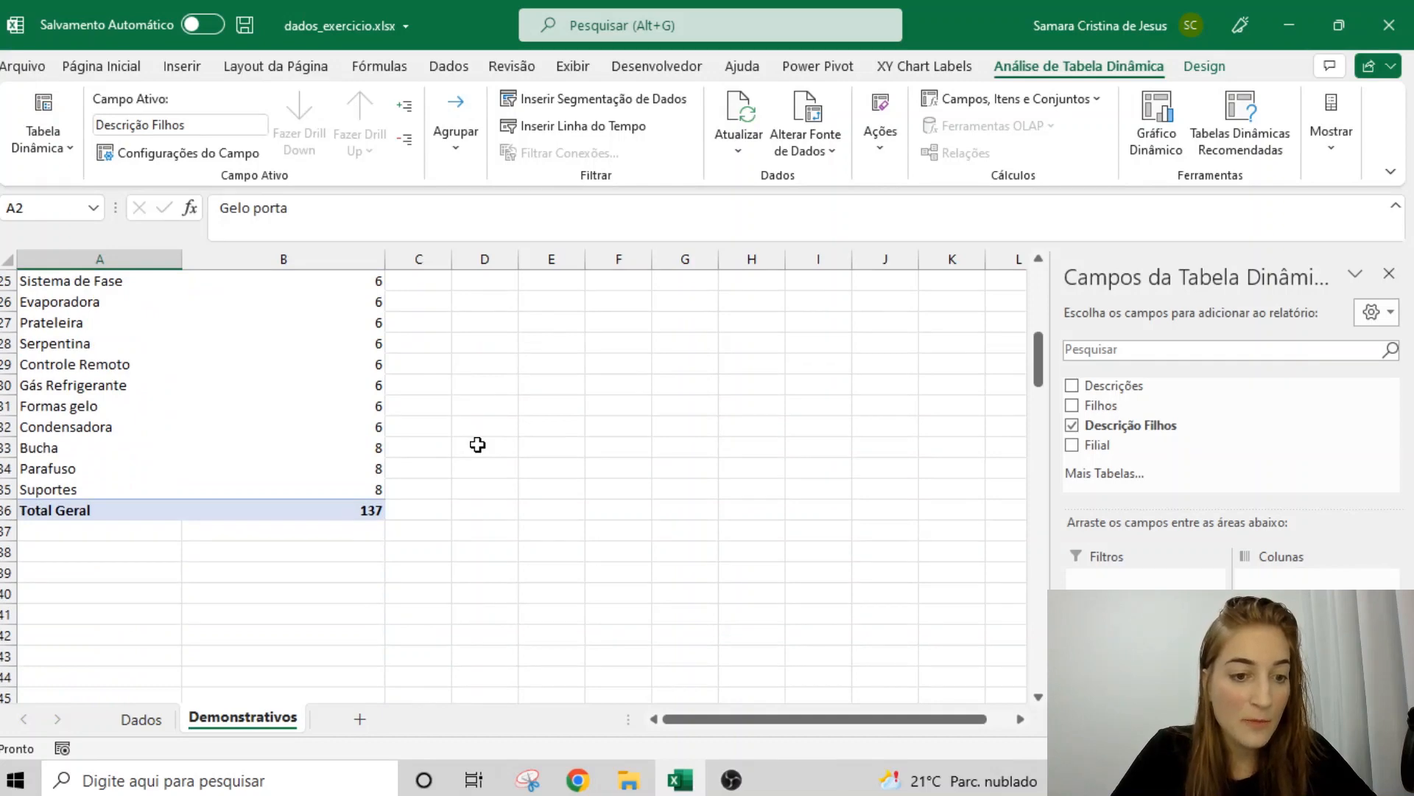
scroll(478, 444, up, 8)
- Close the PivotTable field list and insert a 2D clustered column PivotChart of the component counts
click(289, 363)
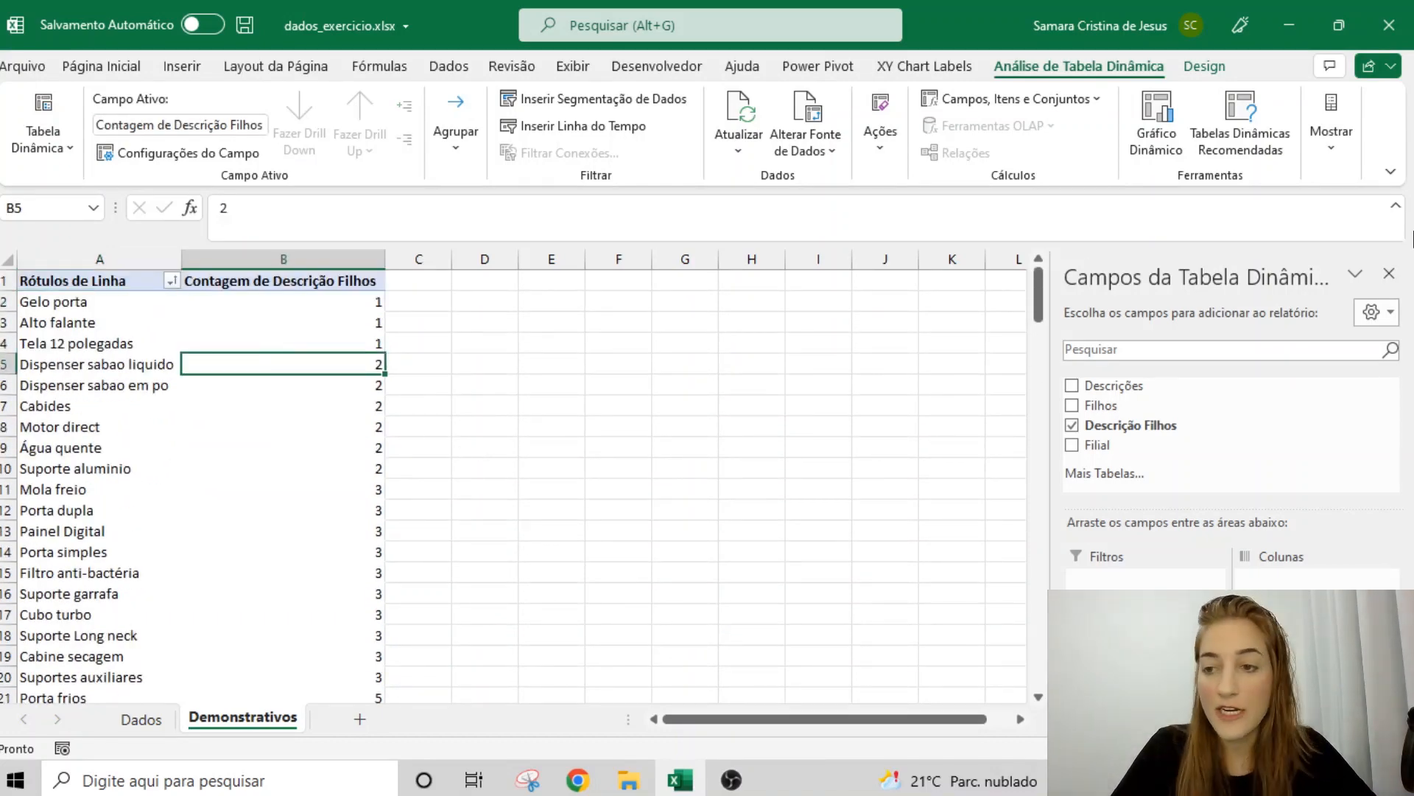
click(1389, 273)
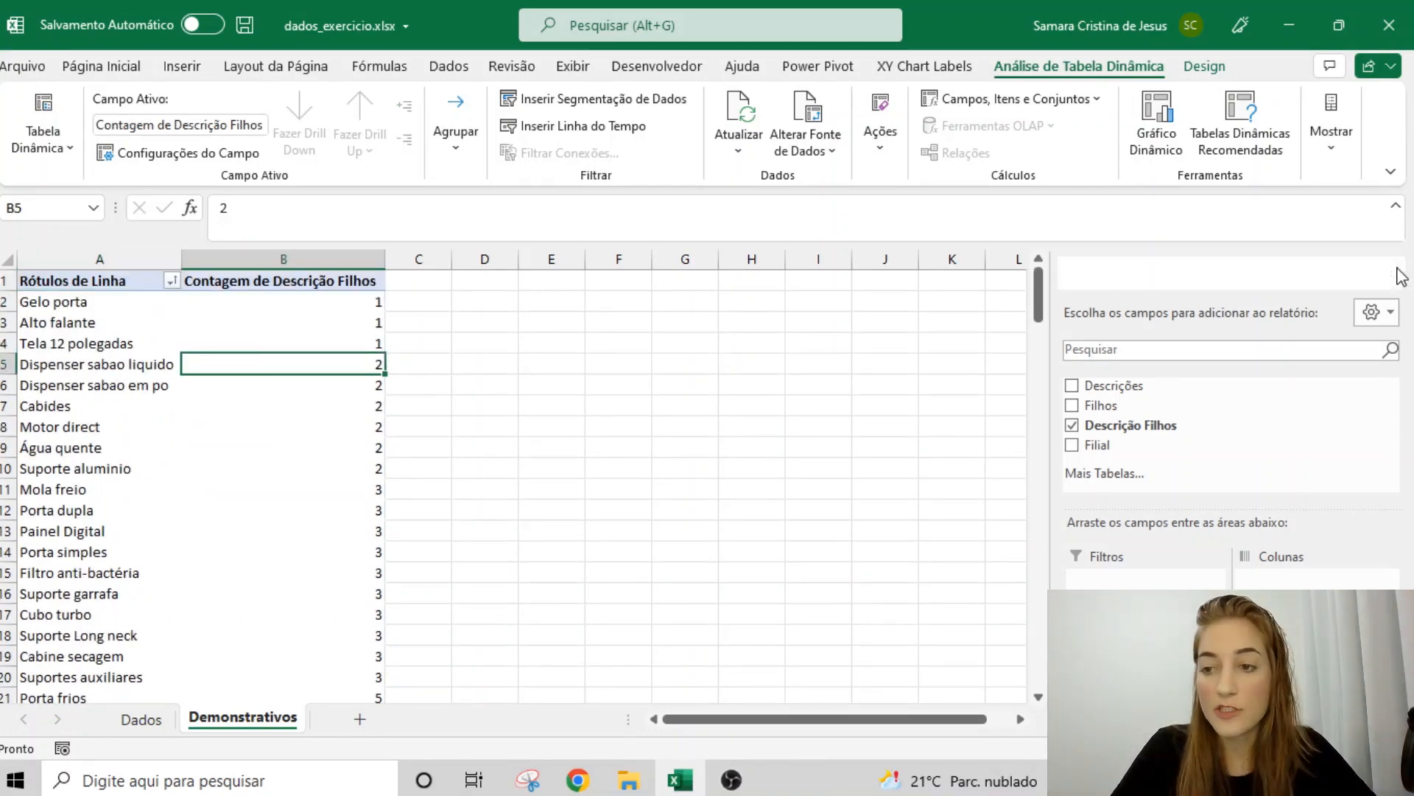
click(136, 68)
click(182, 66)
click(528, 98)
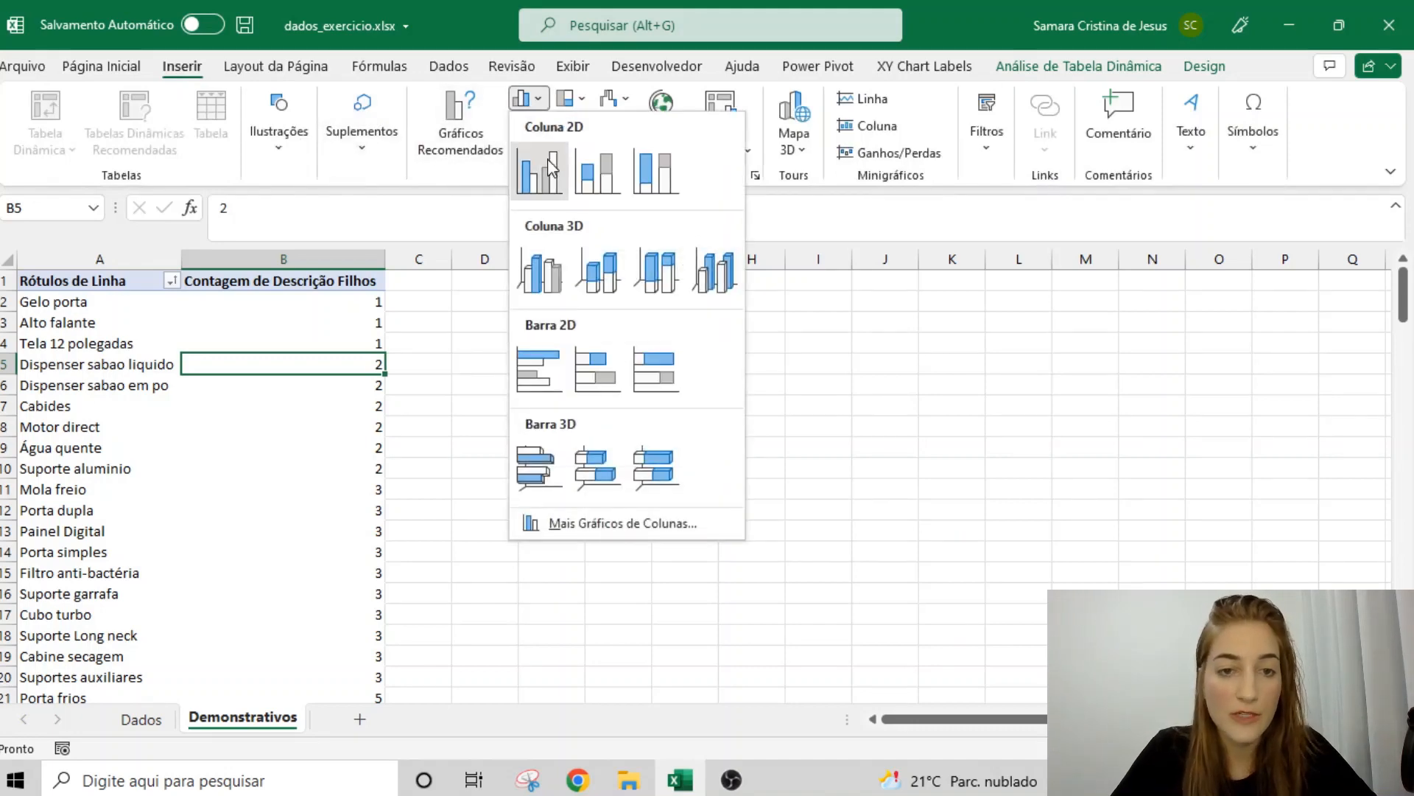
click(541, 170)
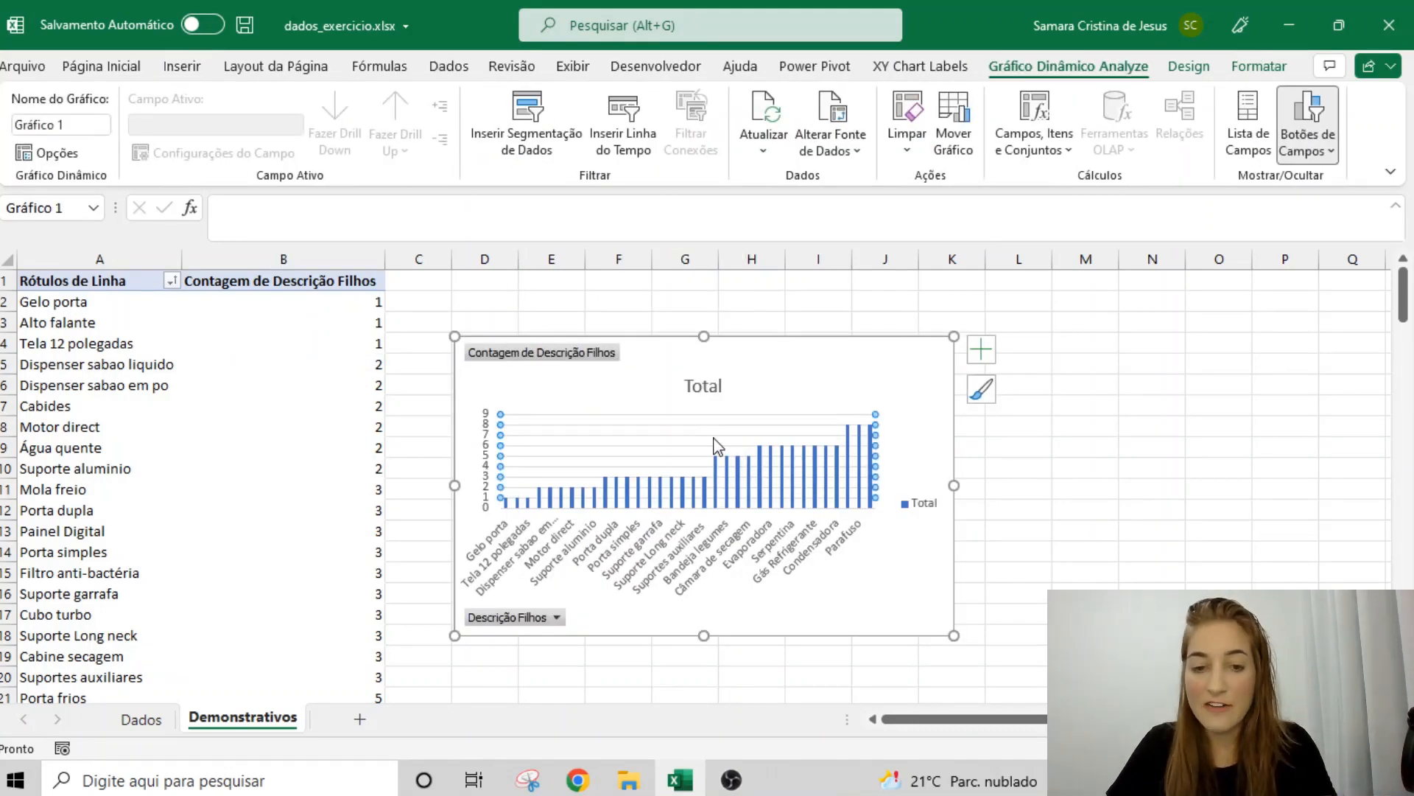
- Remove the chart's gridlines, vertical axis and legend, and widen the chart to the right edge of column L
click(487, 457)
key(Delete)
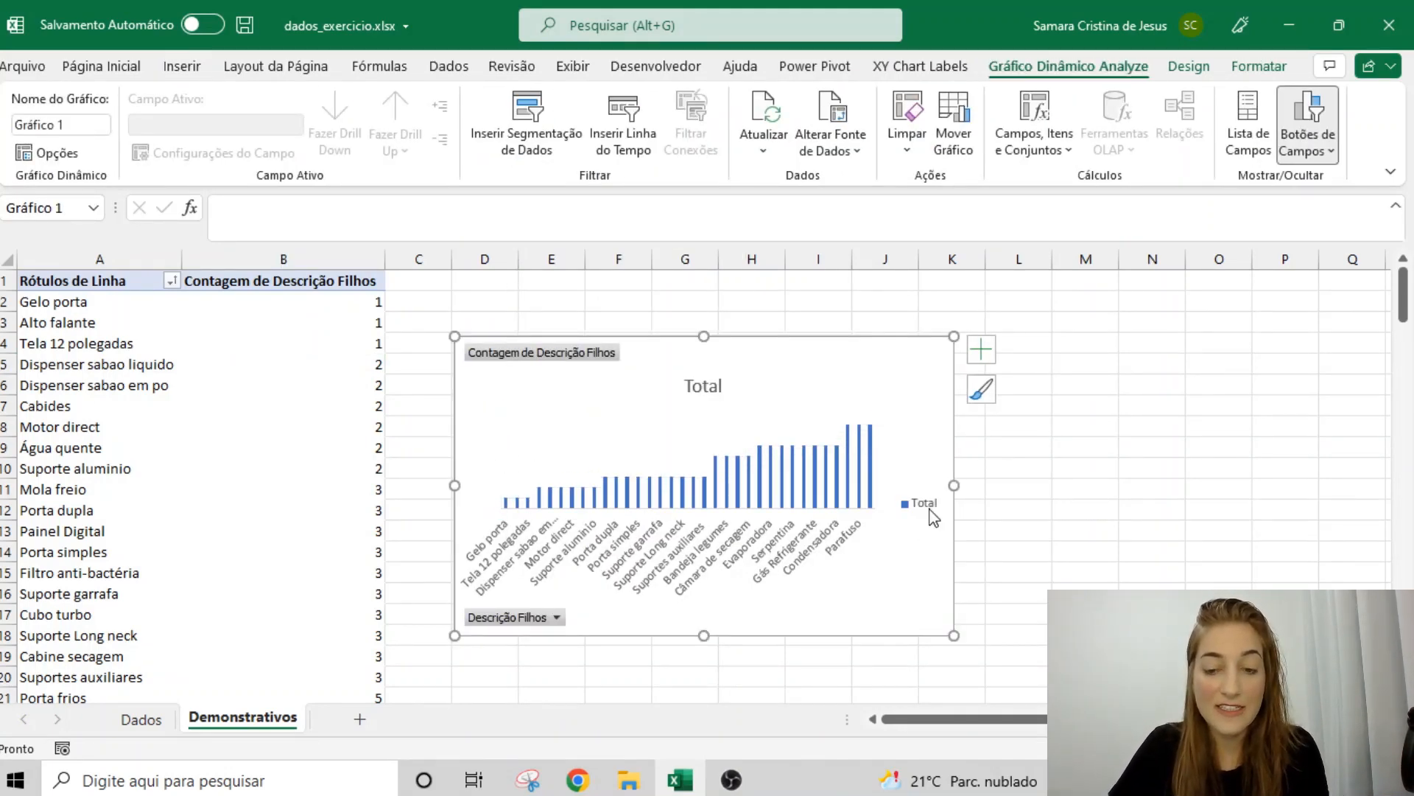
click(928, 509)
key(Delete)
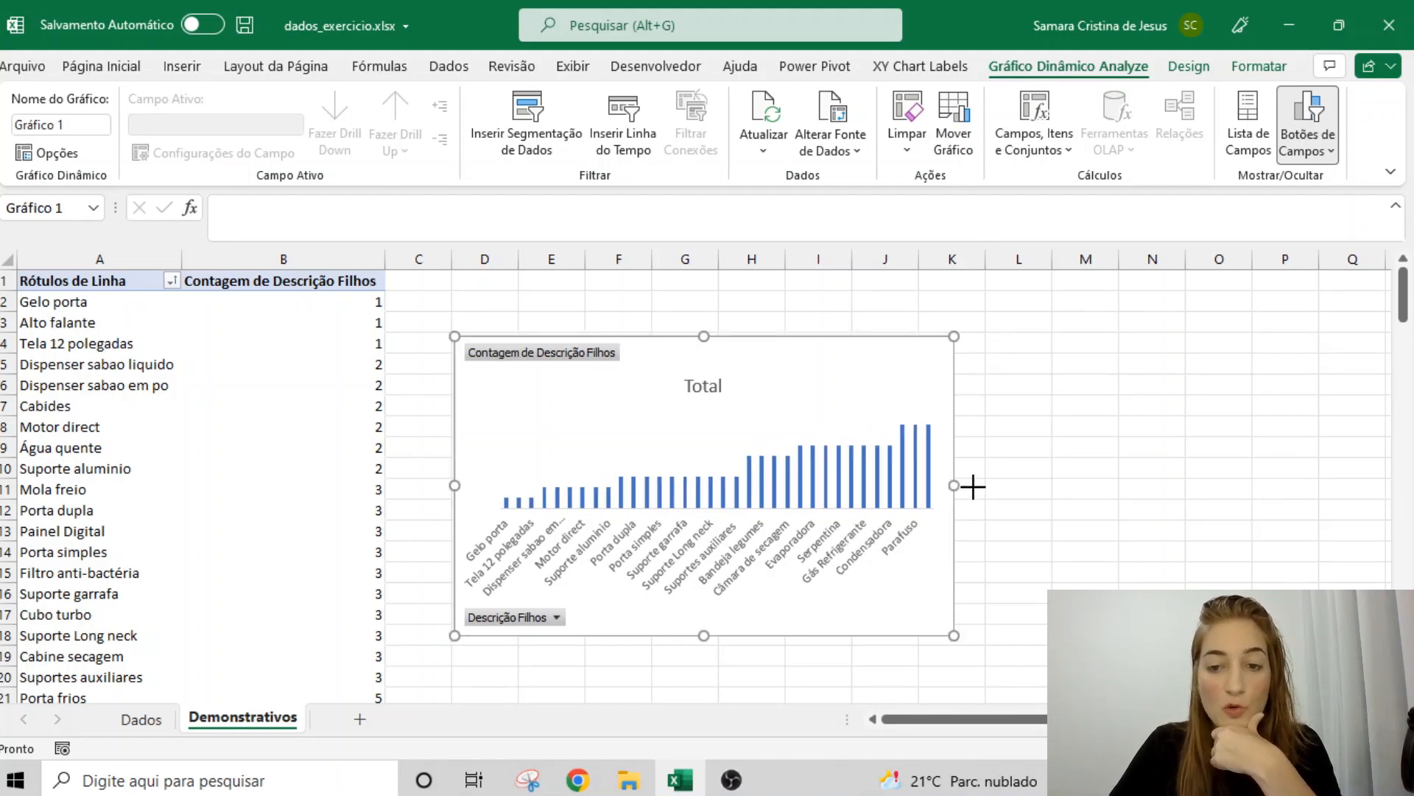
drag(973, 486, 1051, 488)
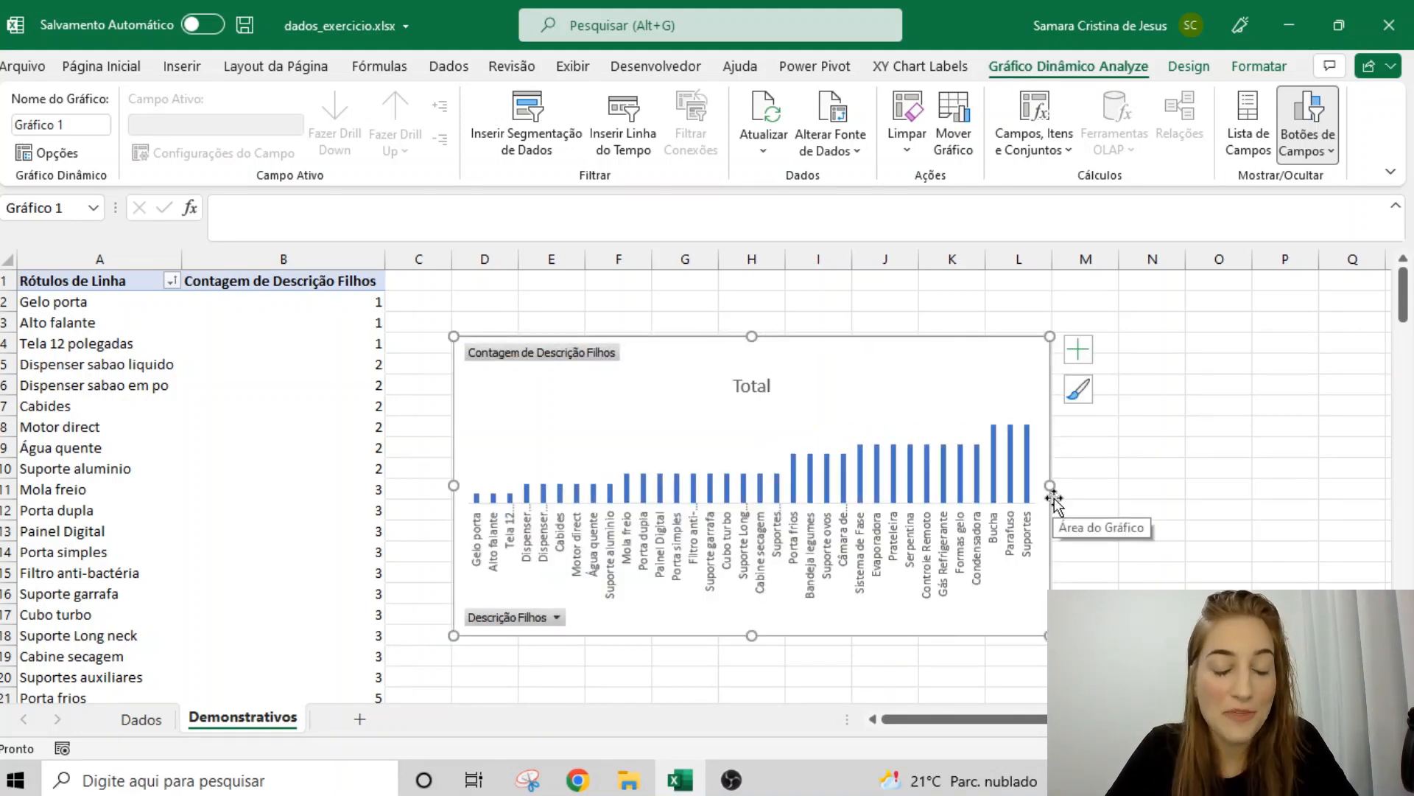